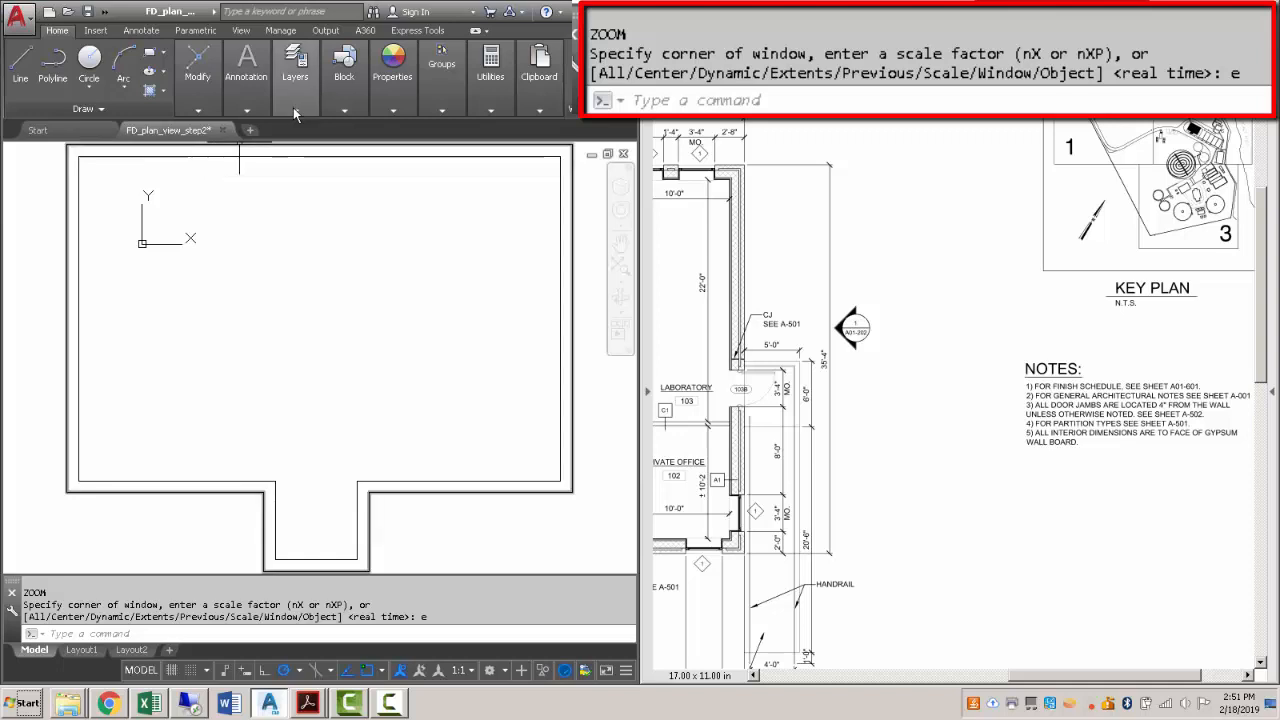
Examine the A1 wall tag and the exterior wall makeup beside the private office on the PDF floor plan.
click(338, 341)
click(293, 341)
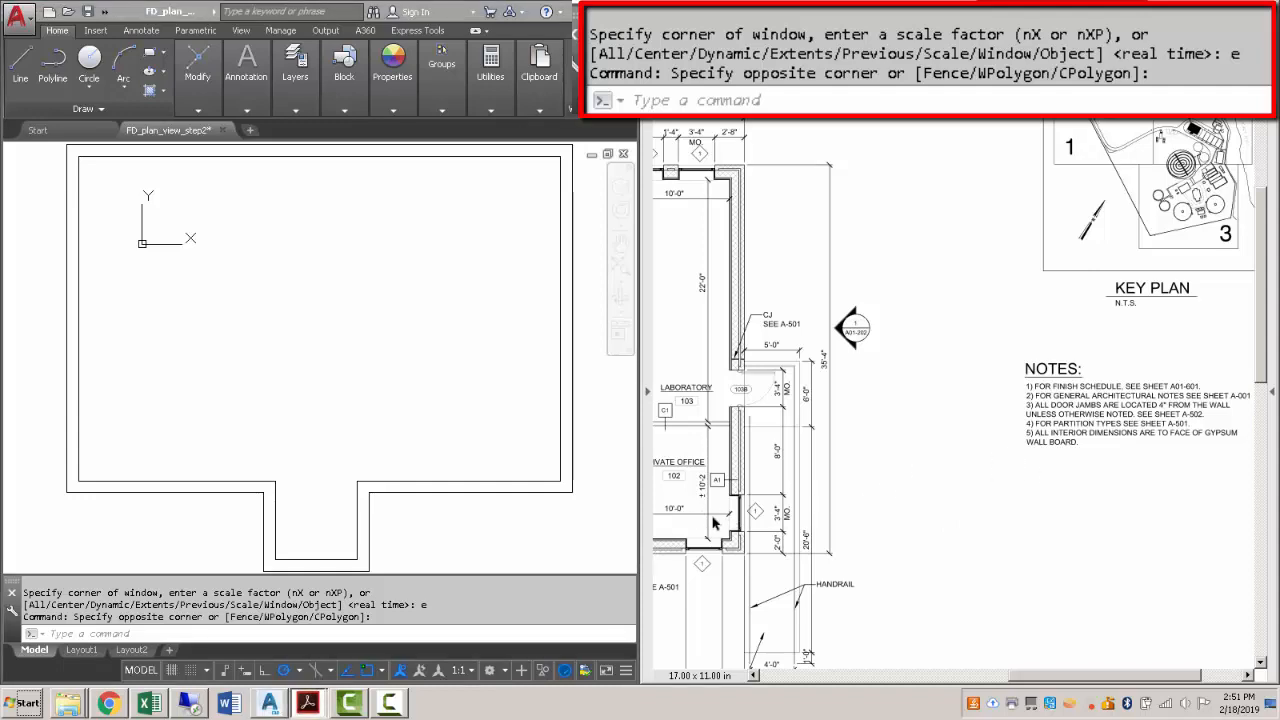
ctrl+scroll(716, 482, up, 5)
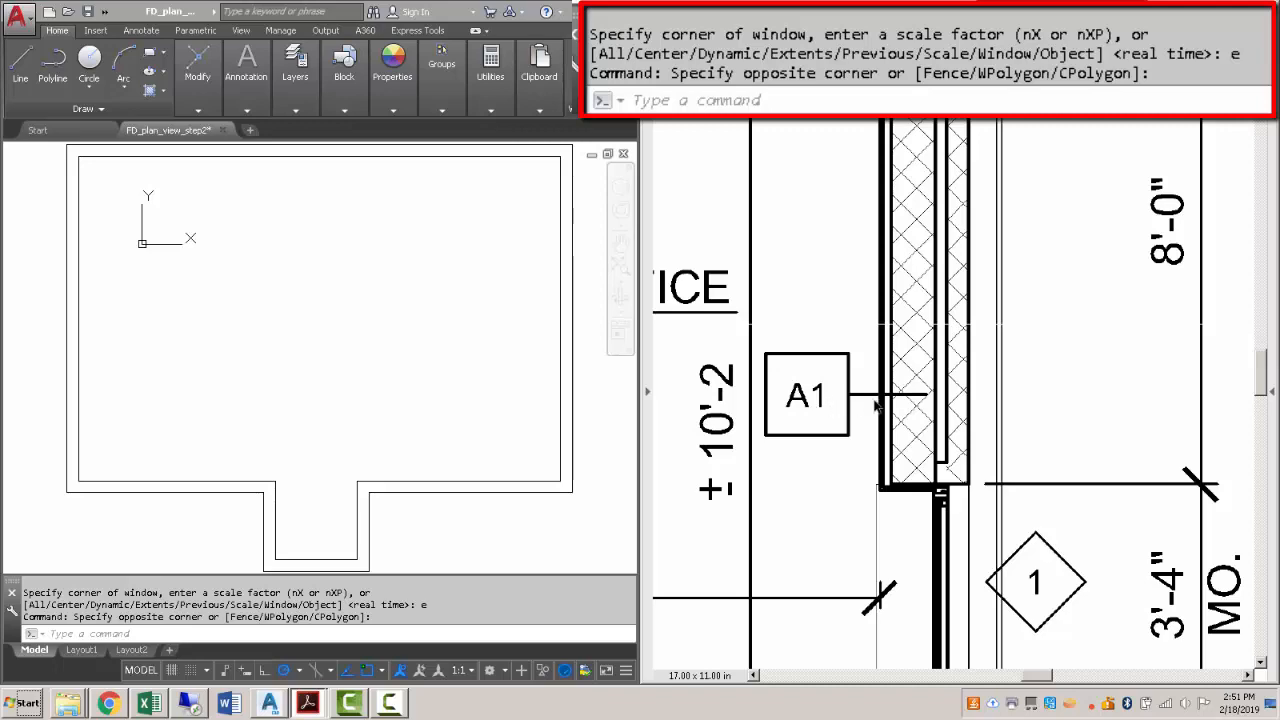
scroll(800, 400, down, 5)
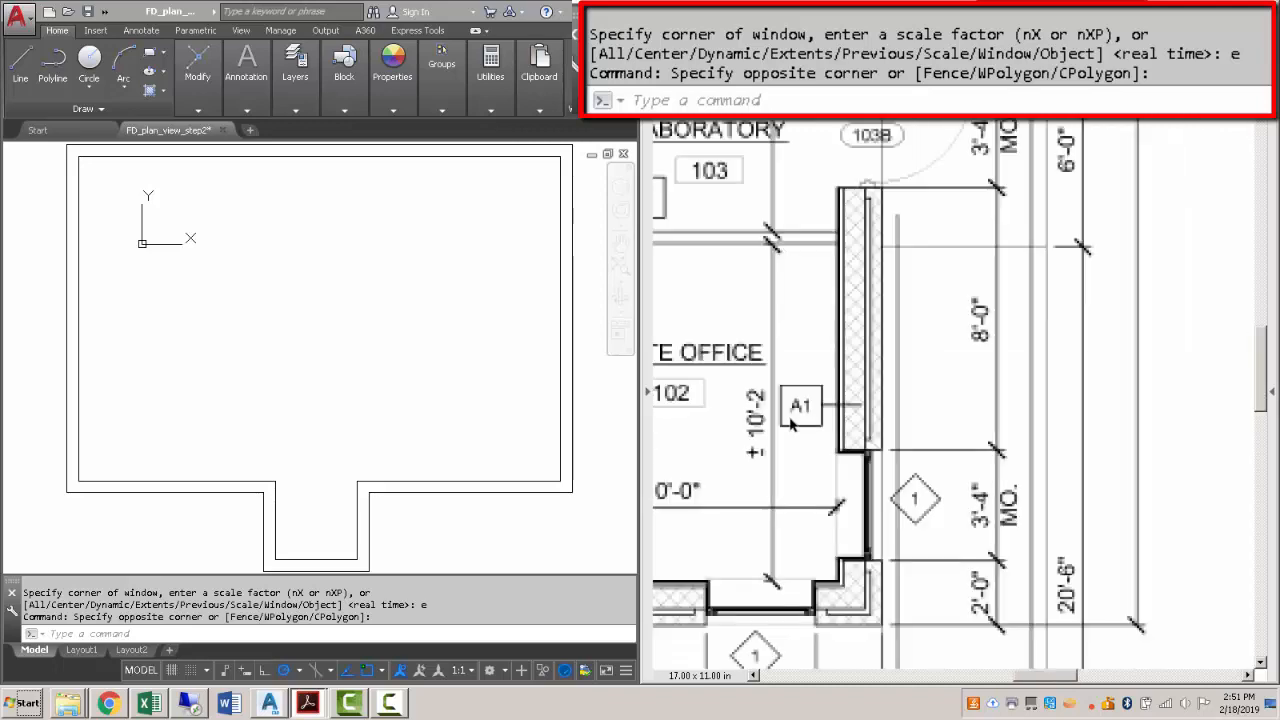
drag(1057, 681, 1147, 681)
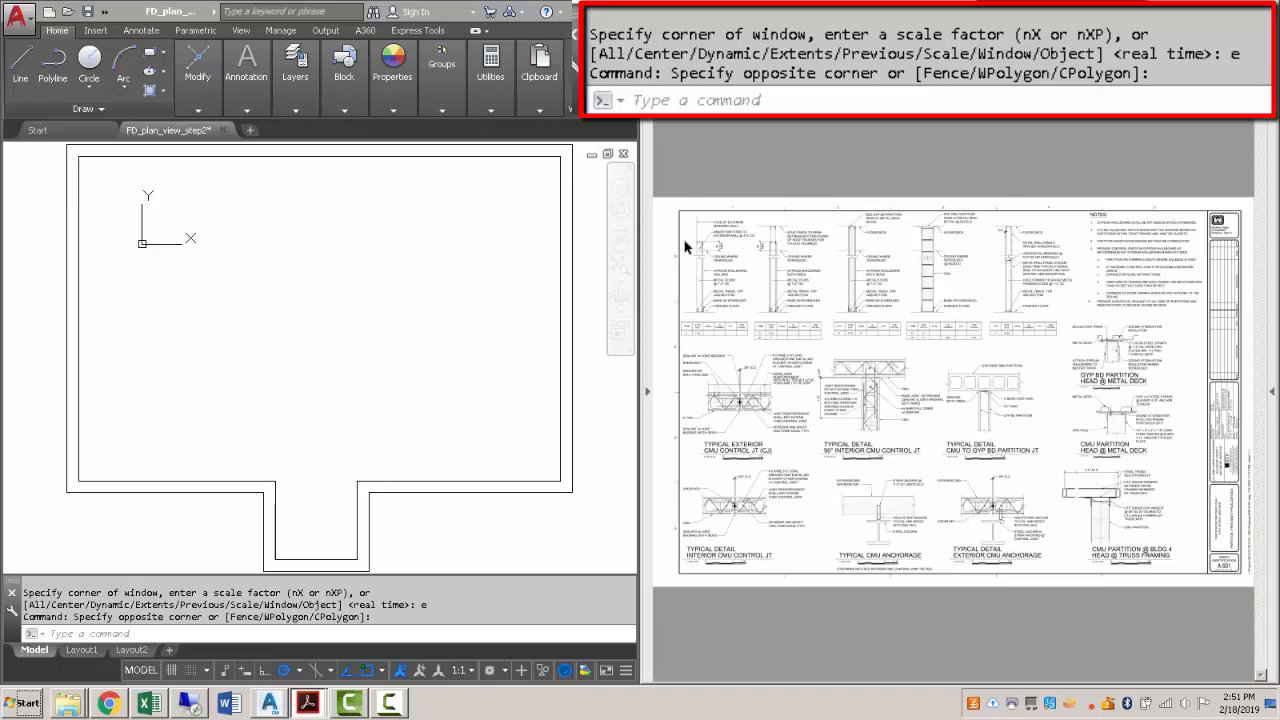
Read the stud sizes and wallboard layers for partition types A1, B1 and C1 on the PDF details sheet, and return to the floor plan.
ctrl+scroll(675, 254, up, 4)
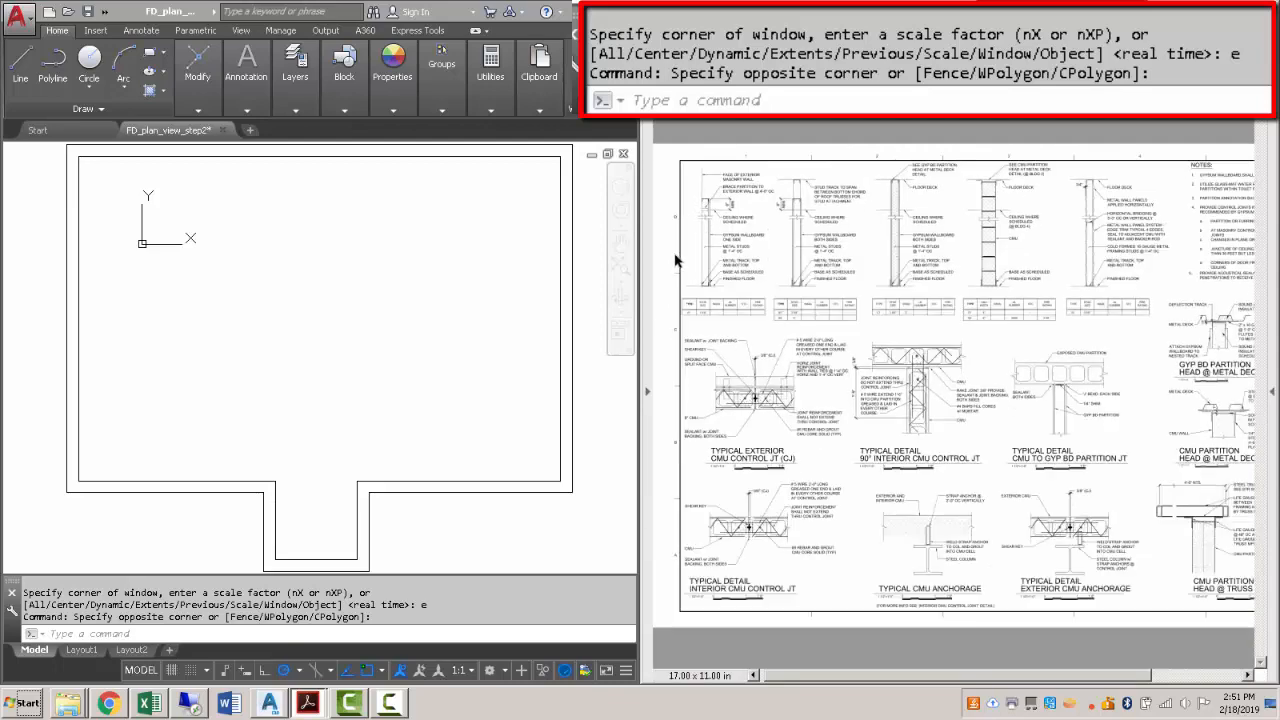
scroll(675, 174, up, 1)
scroll(764, 215, up, 3)
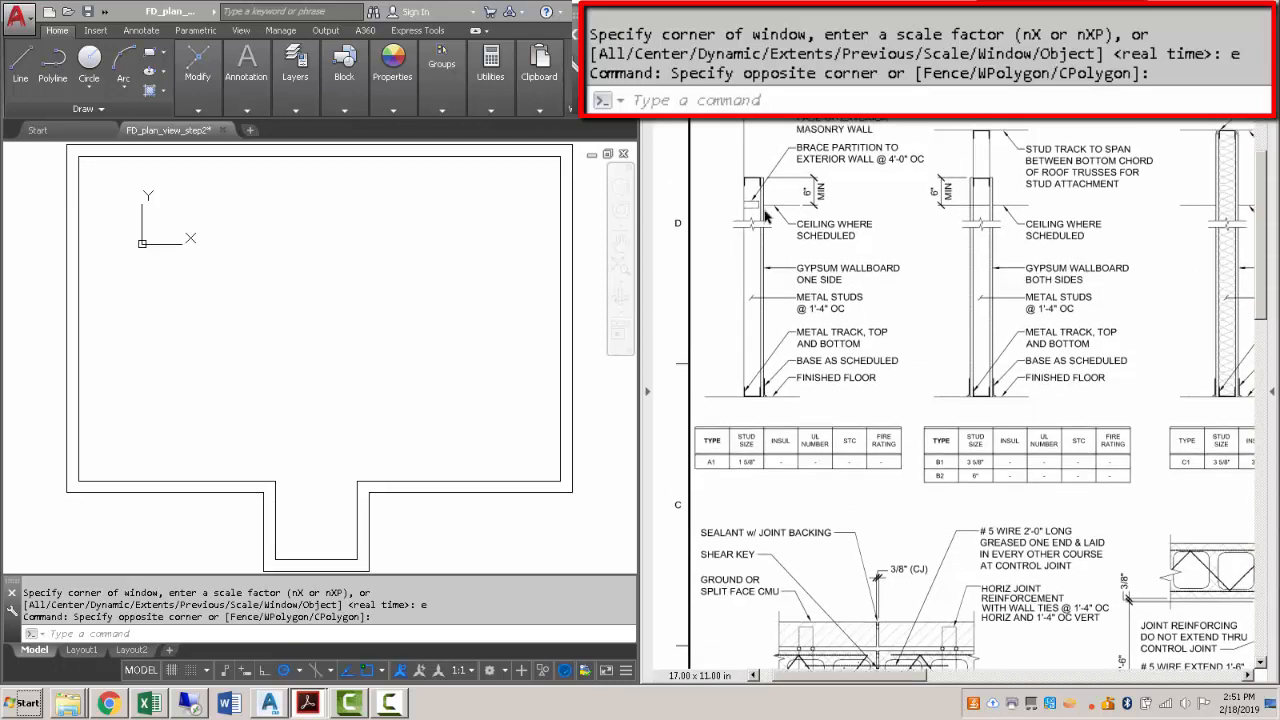
ctrl+scroll(762, 258, up, 1)
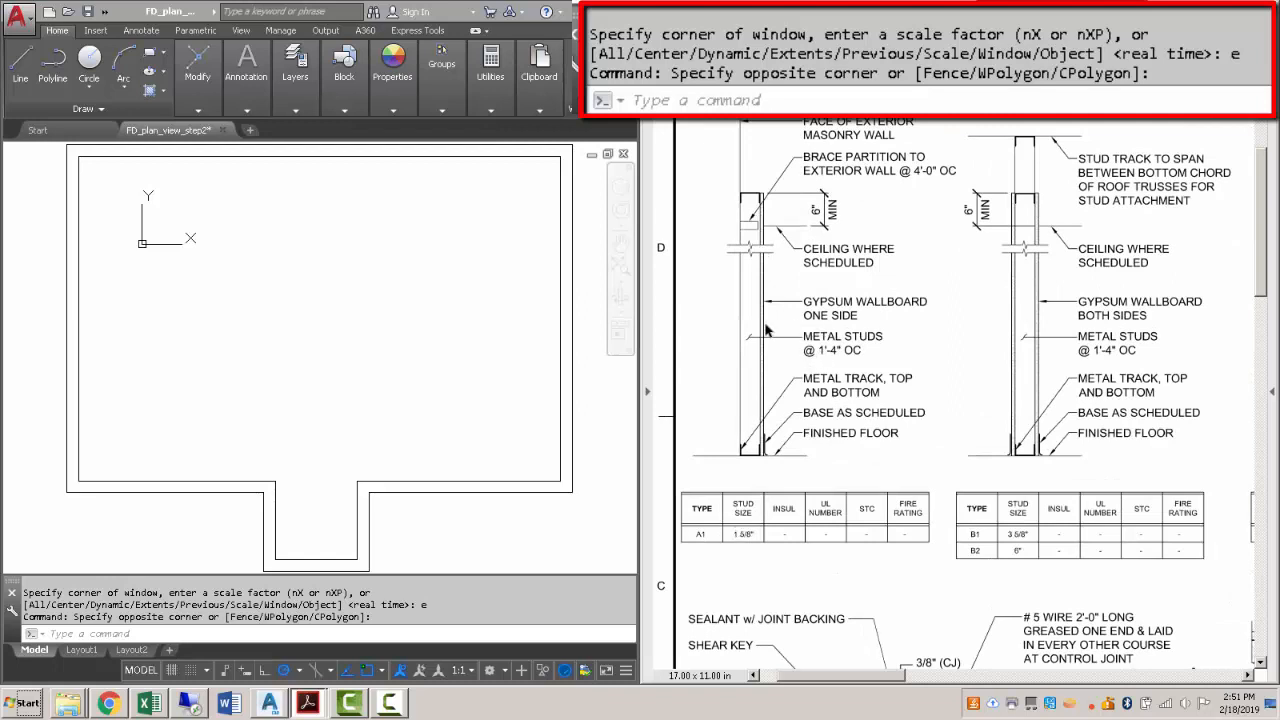
scroll(745, 168, up, 1)
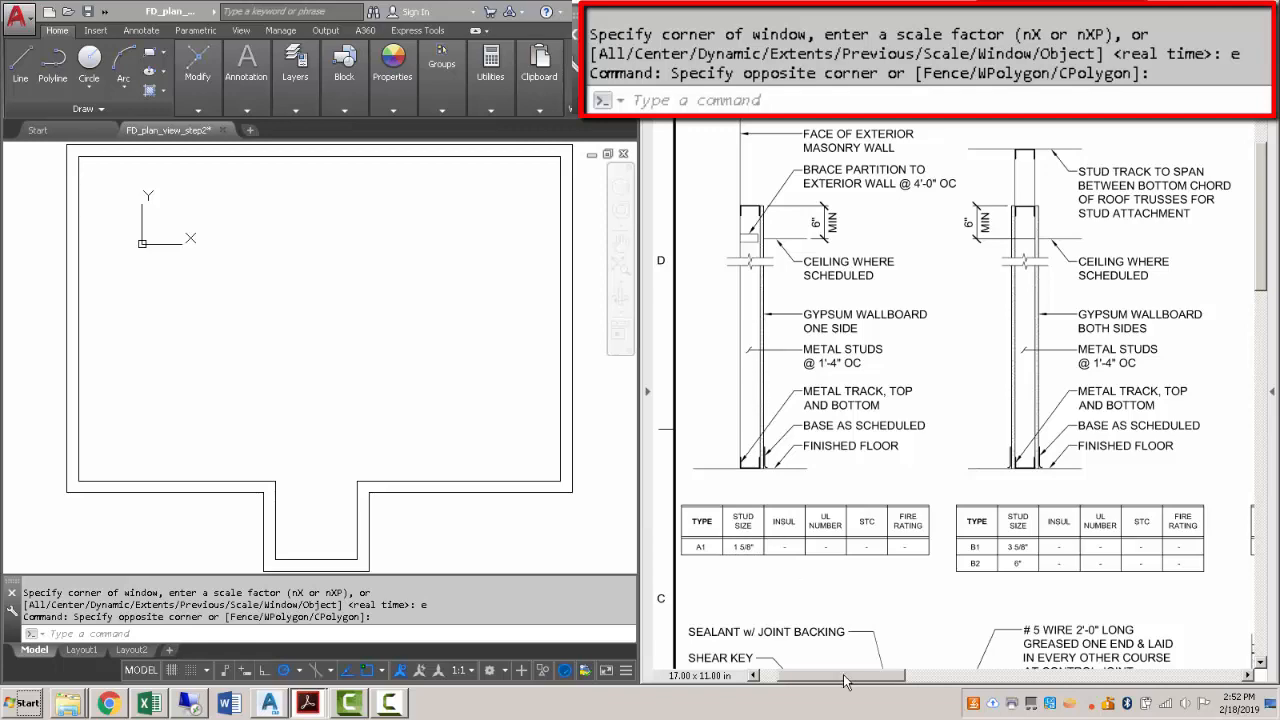
drag(850, 678, 788, 676)
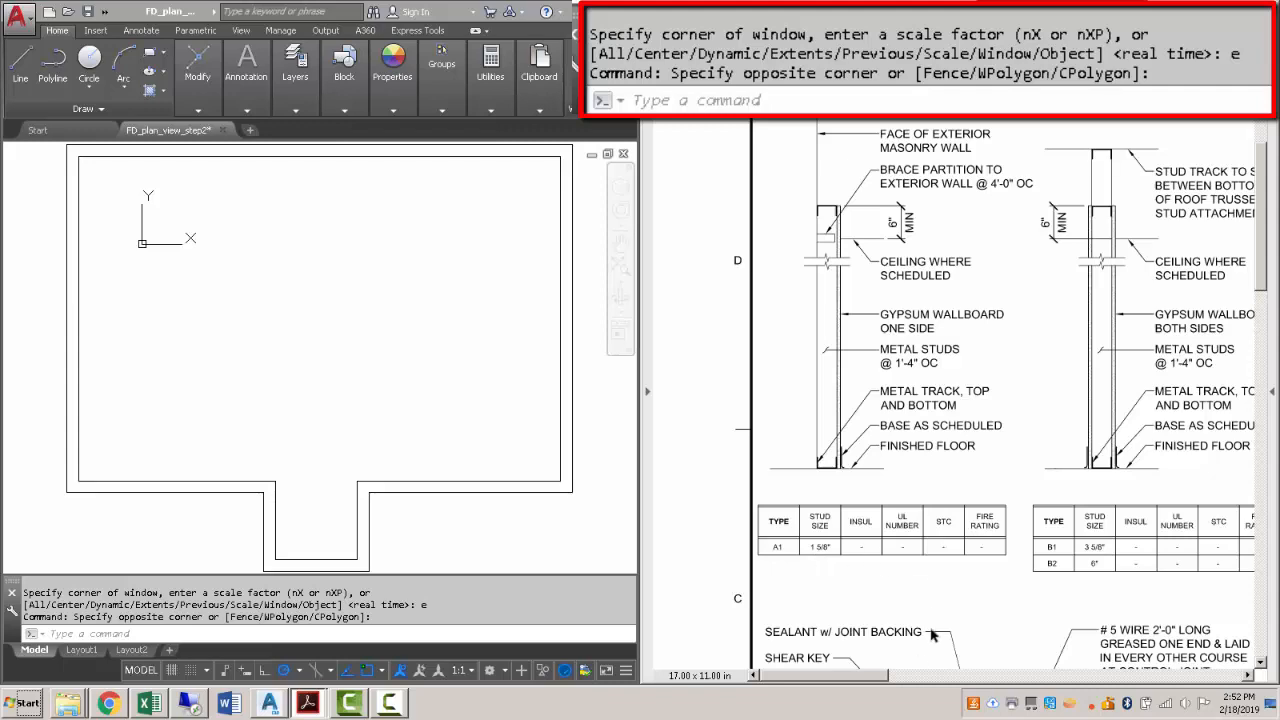
drag(872, 677, 903, 677)
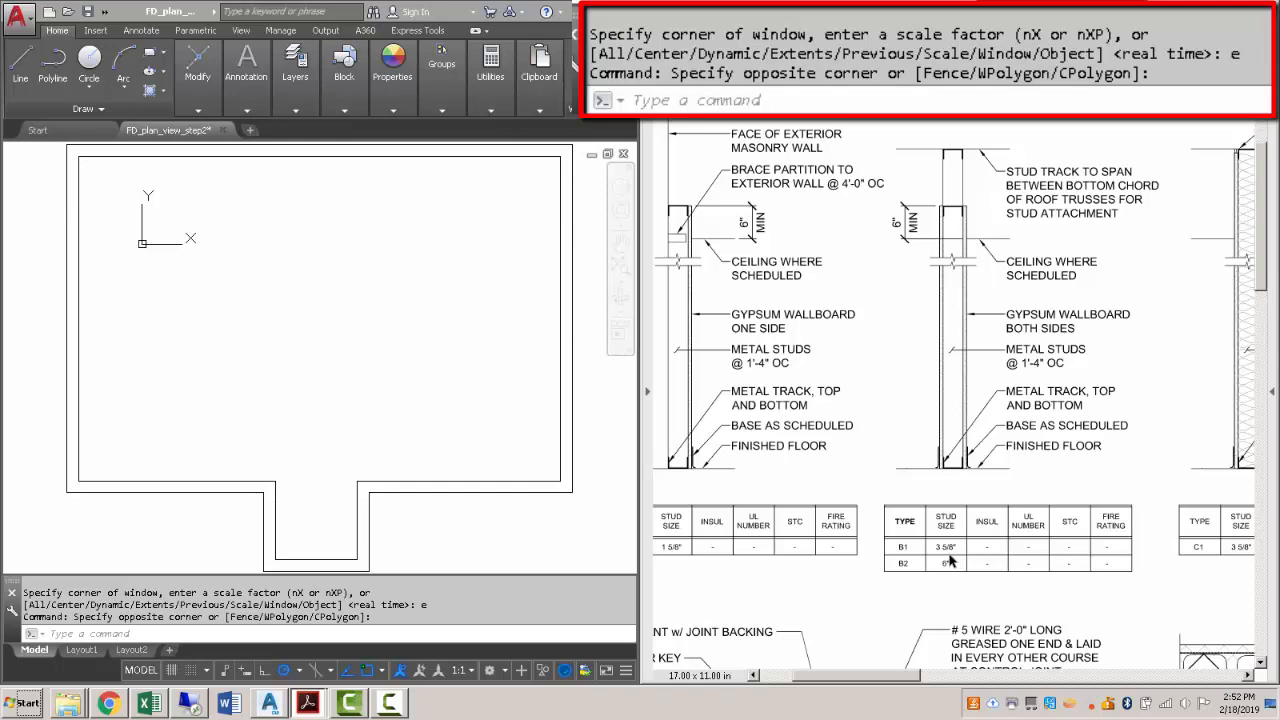
drag(898, 678, 932, 626)
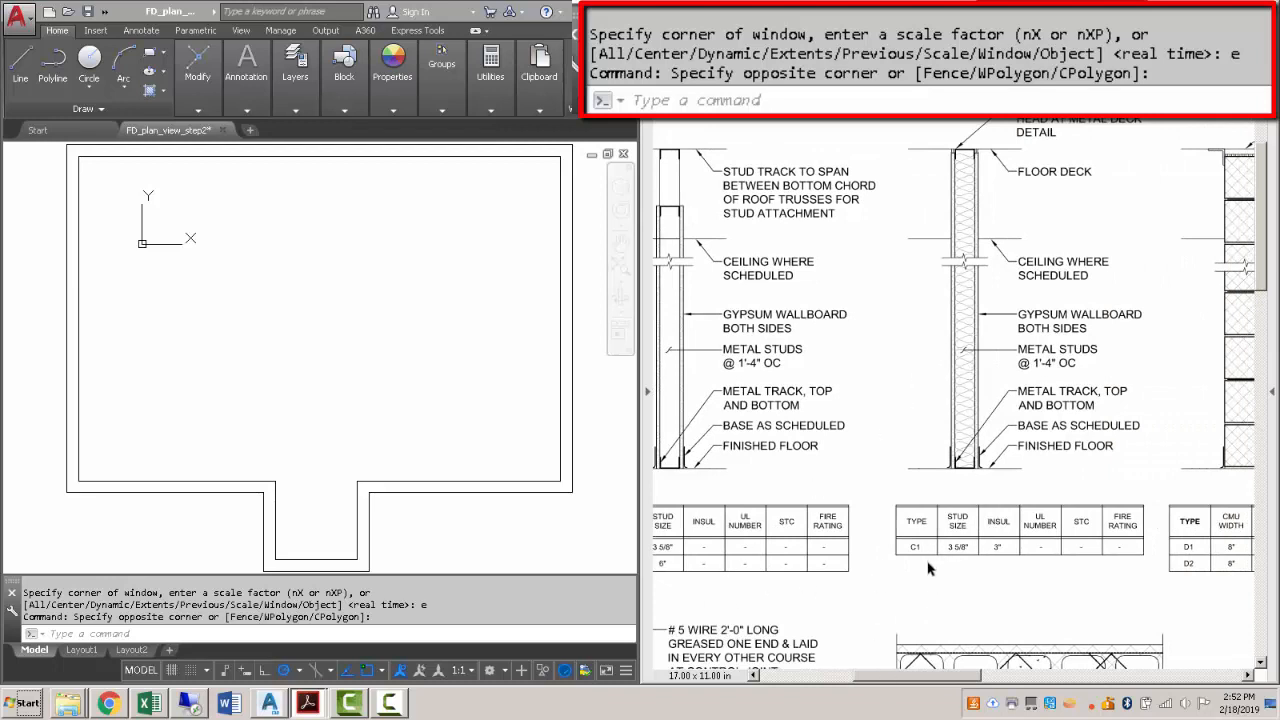
drag(932, 688, 825, 680)
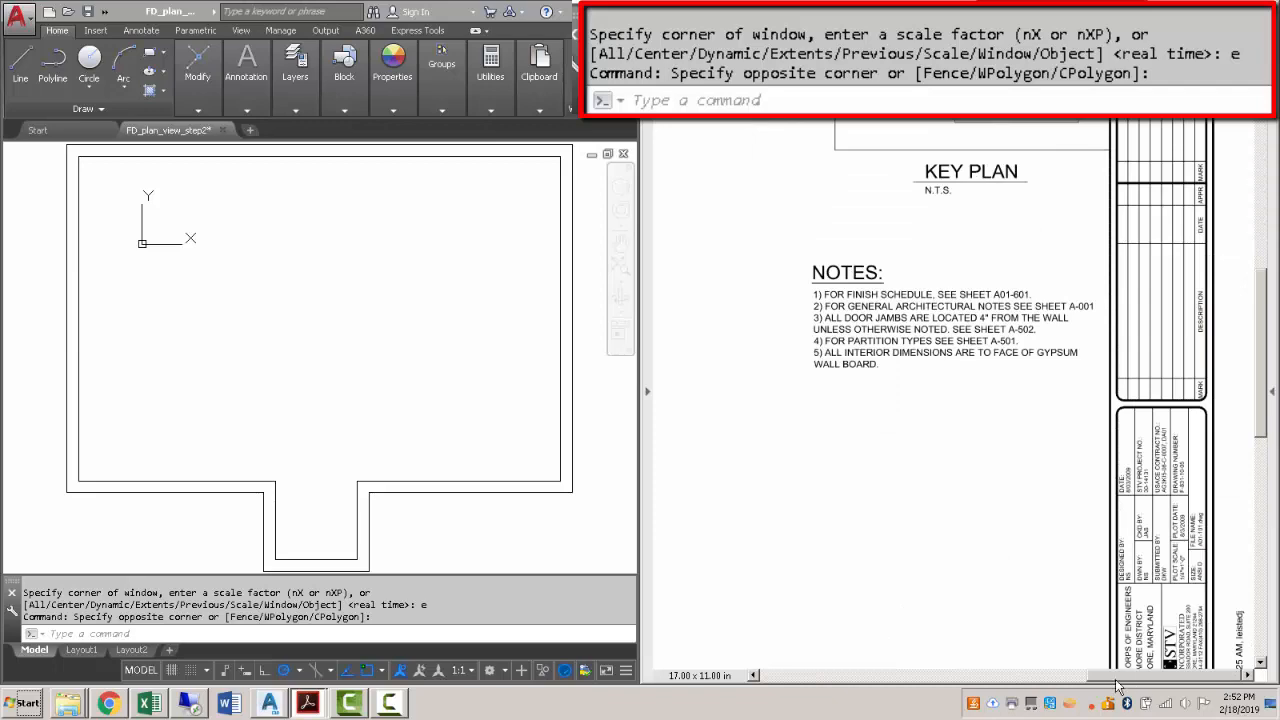
drag(1114, 679, 902, 692)
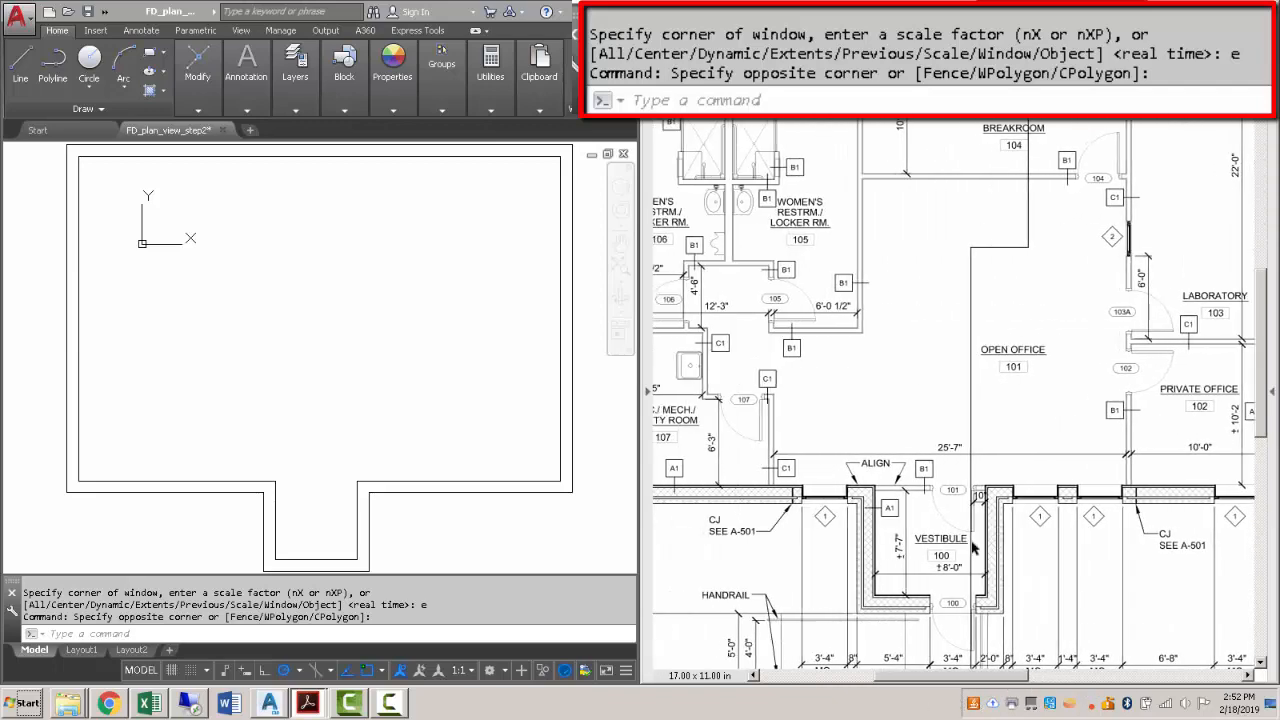
ctrl+scroll(972, 543, down, 1)
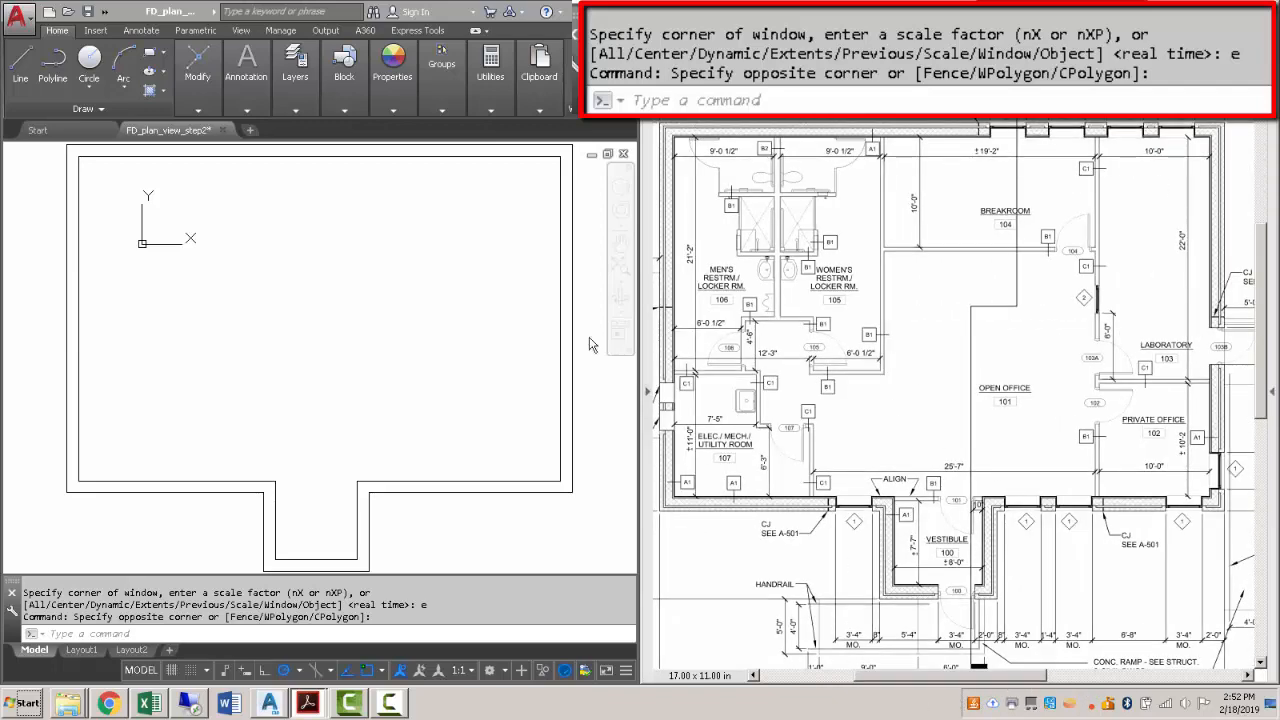
Offset the building's inner wall outline inward by 2-1/4" to form the interior wallboard face.
click(263, 200)
click(229, 205)
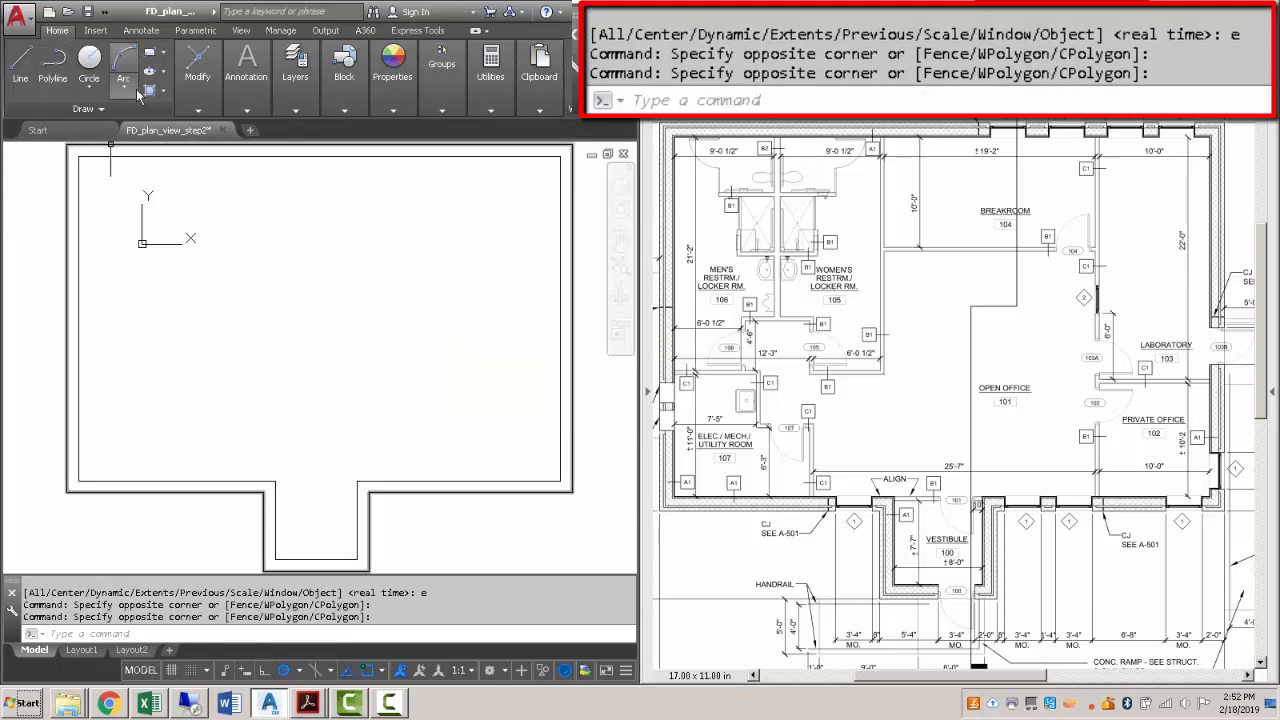
text(o)
key(Return)
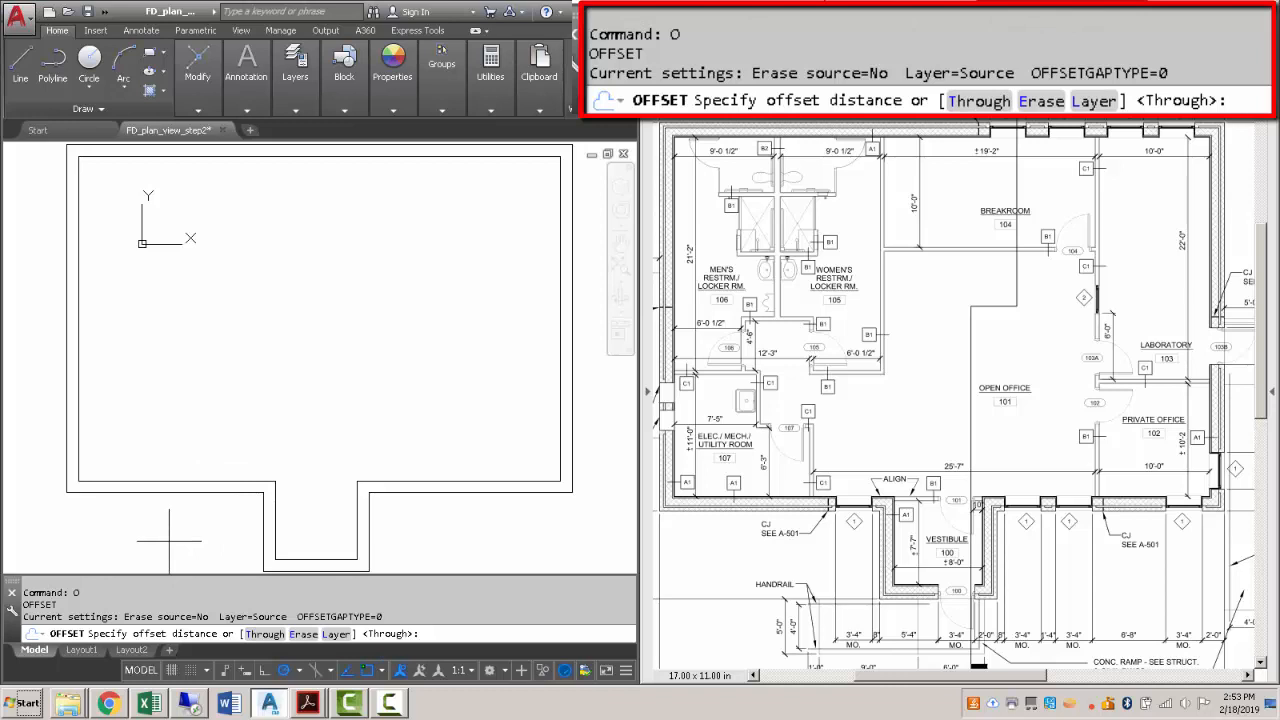
text(2=1)
key(BackSpace)
key(BackSpace)
key(BackSpace)
text(-1/4)
key(Return)
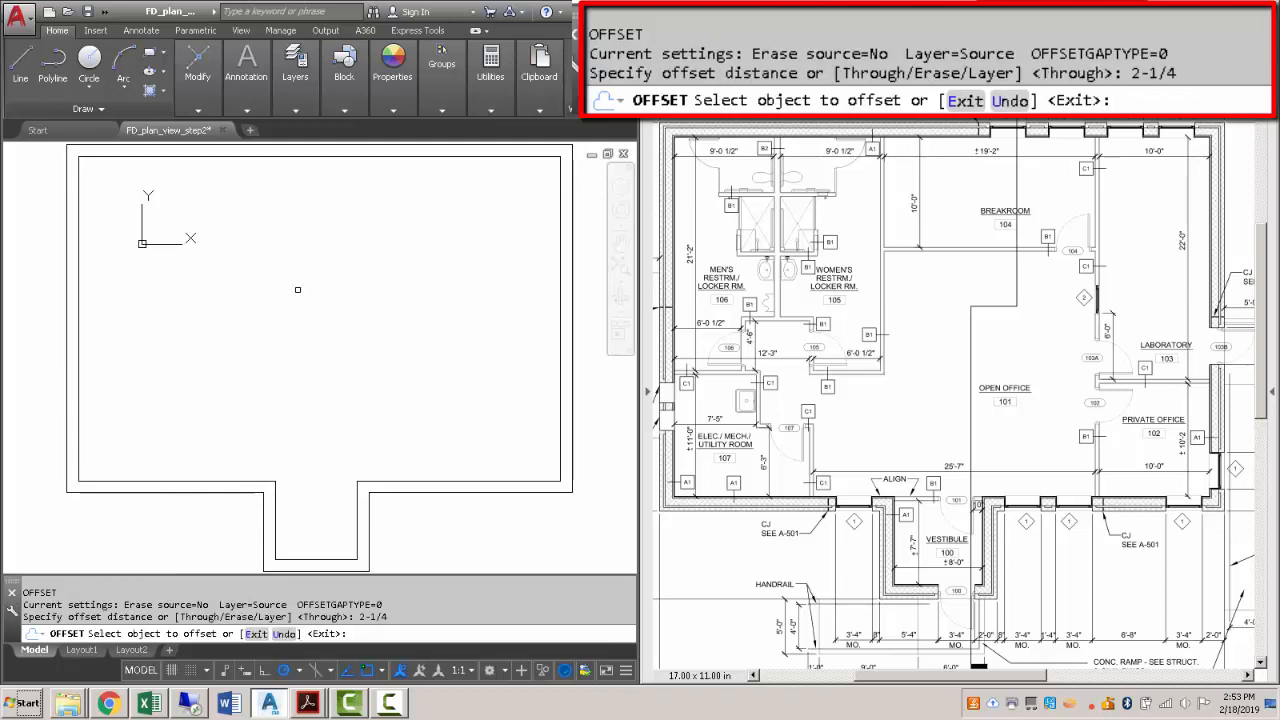
click(249, 158)
click(257, 174)
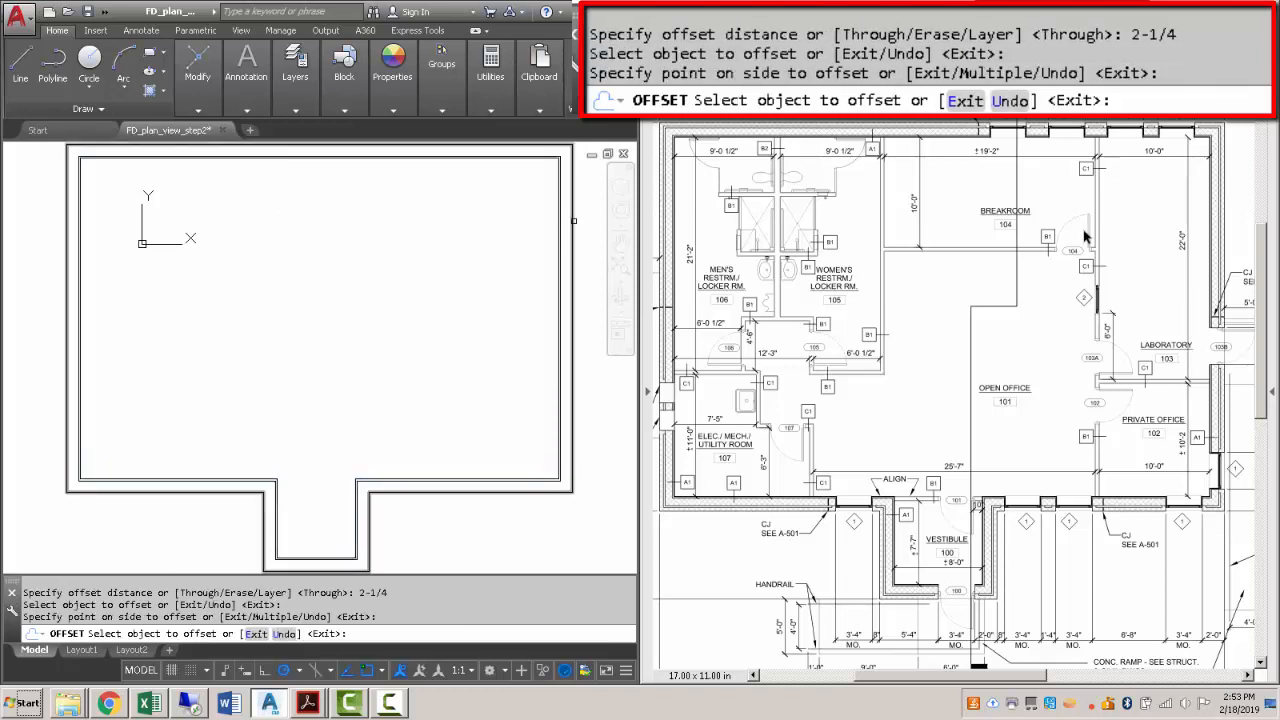
key(Escape)
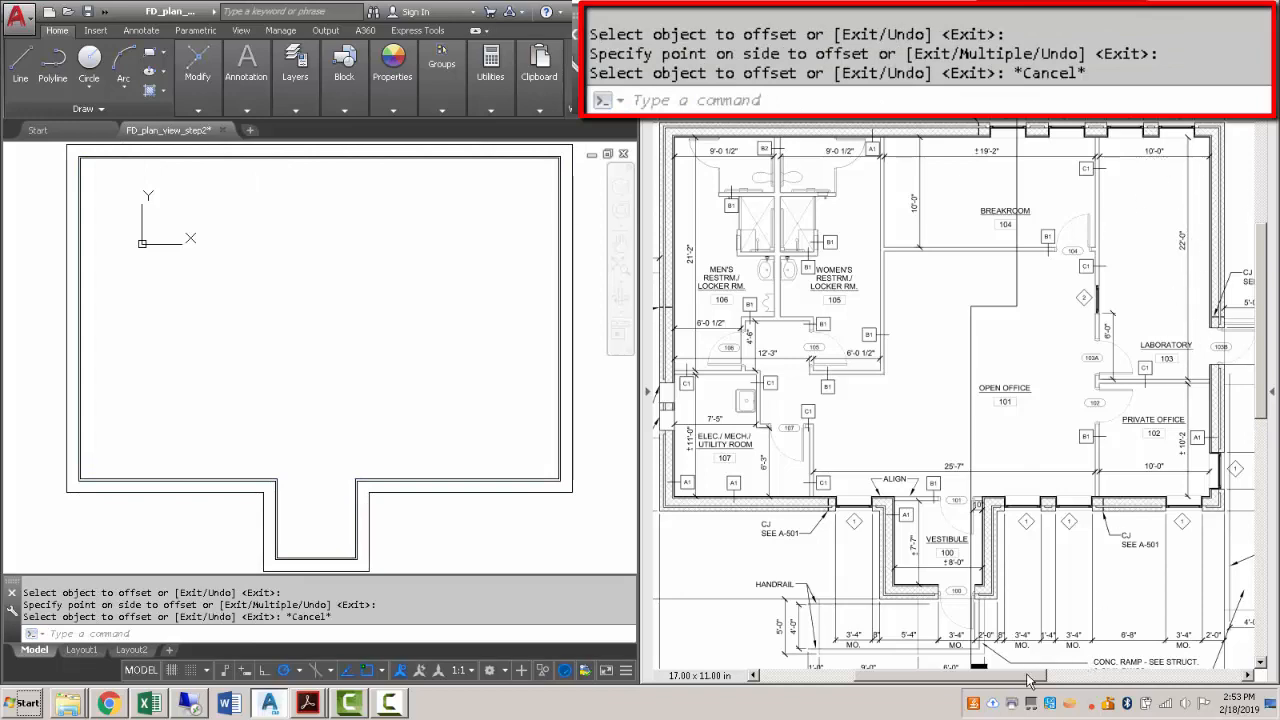
Check the interior dimension notes on the PDF plan, and draw a short vertical line upward from the upper-right corner of the interior wallboard outline.
drag(1032, 675, 1190, 675)
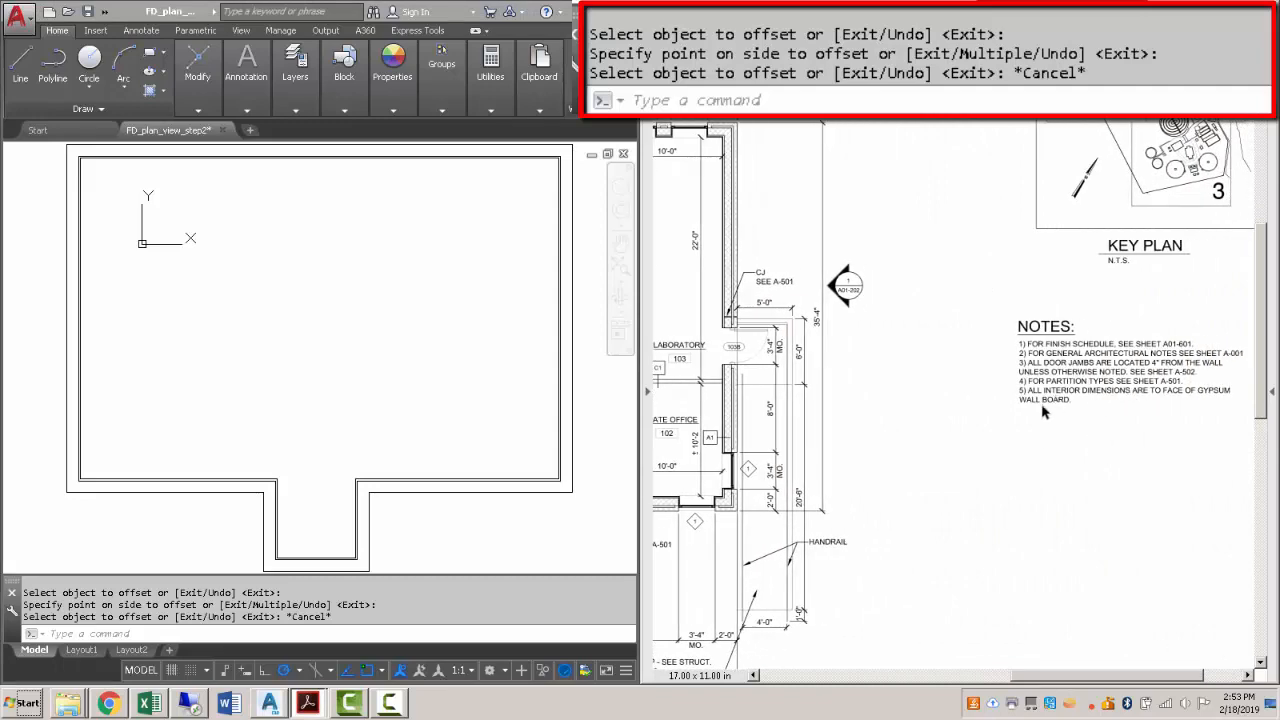
drag(1135, 675, 885, 675)
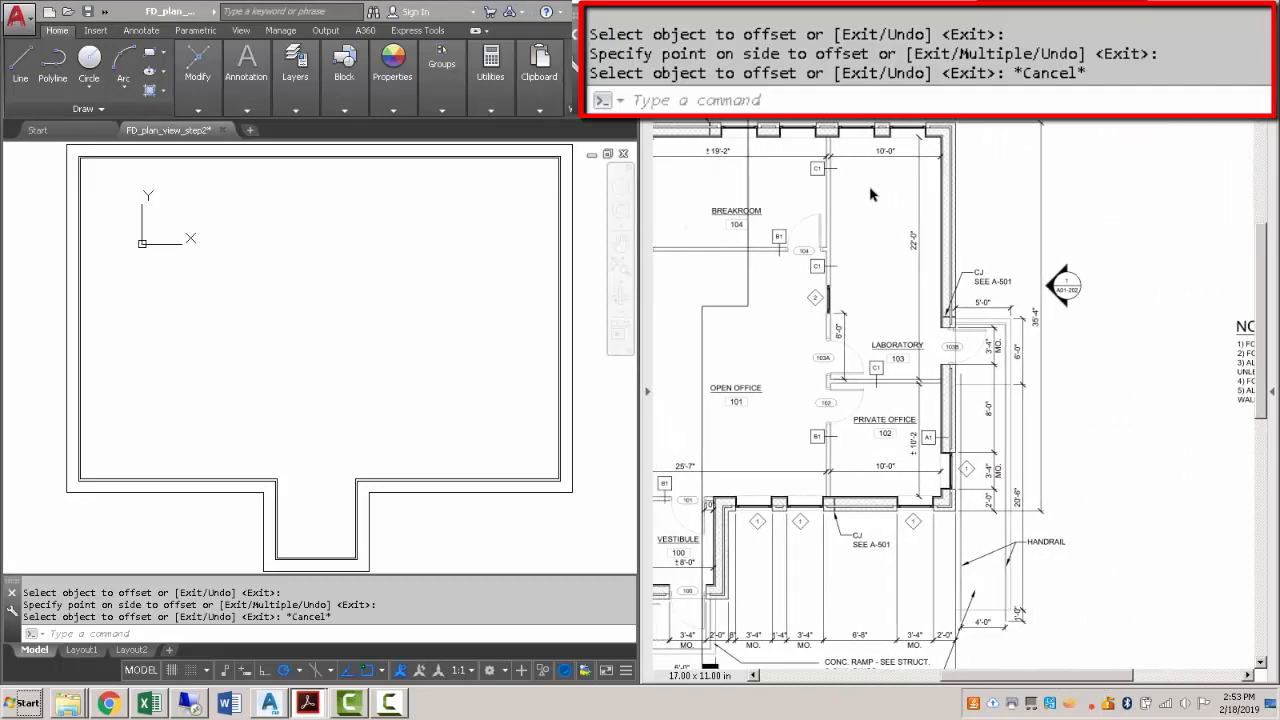
scroll(442, 239, up, 4)
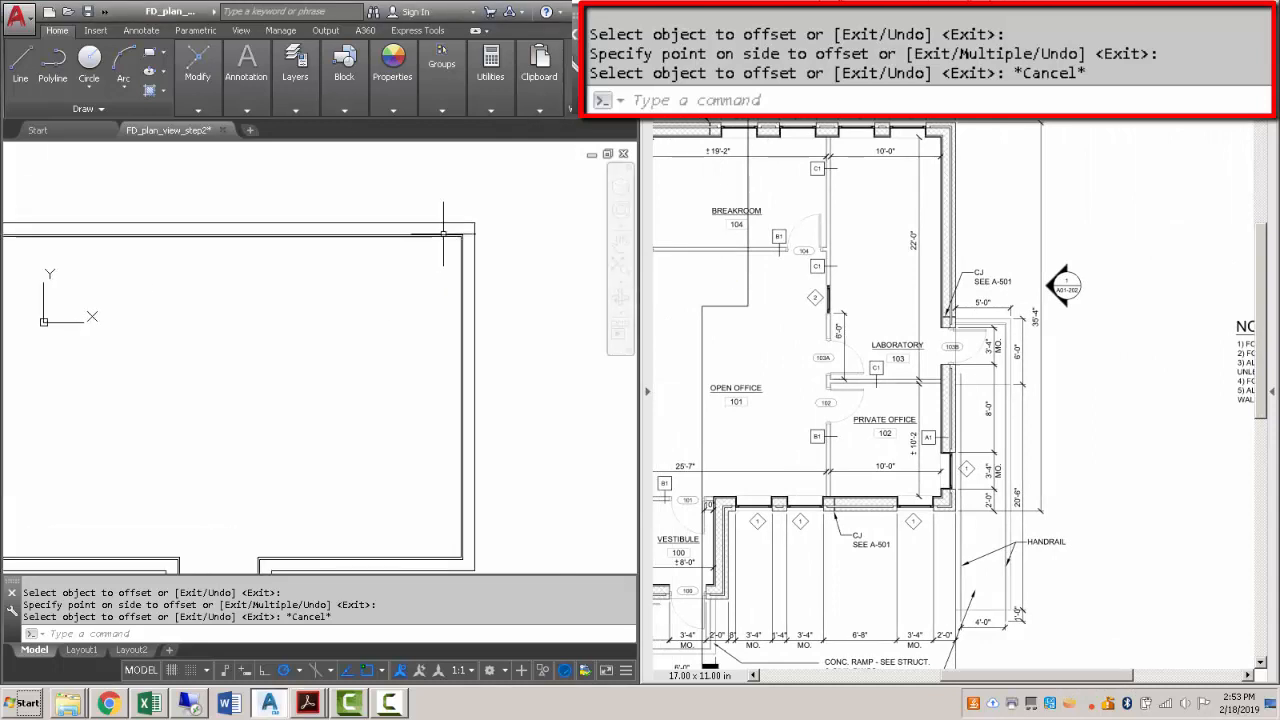
text(L)
key(Return)
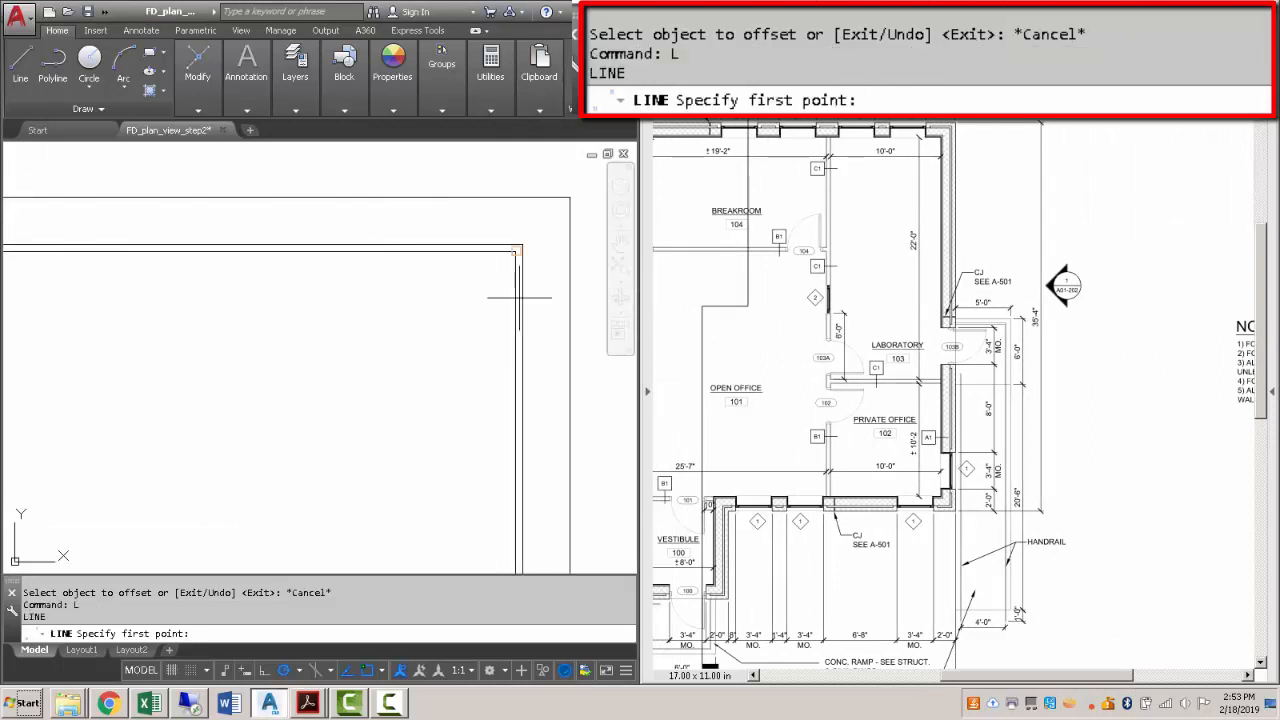
click(516, 250)
key(Escape)
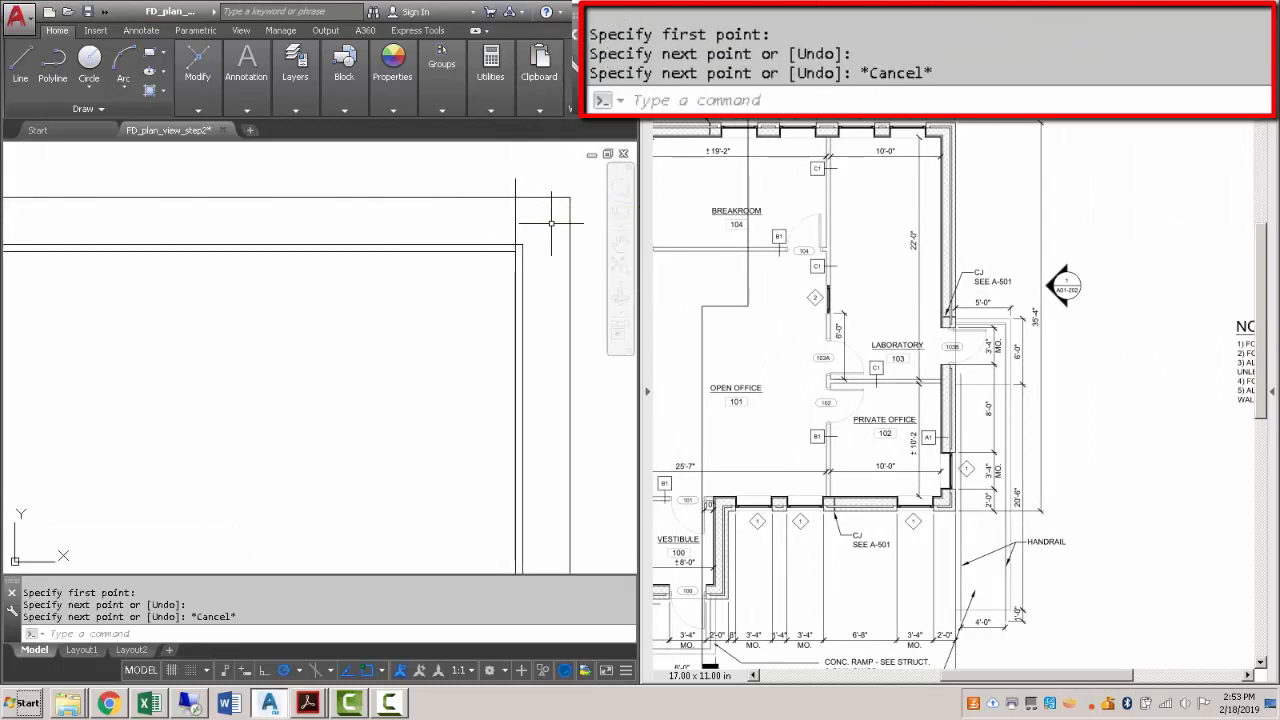
Offset the short vertical corner line 10' to the left to mark the laboratory's width.
text(O)
key(Return)
text(10)
text(')
key(Return)
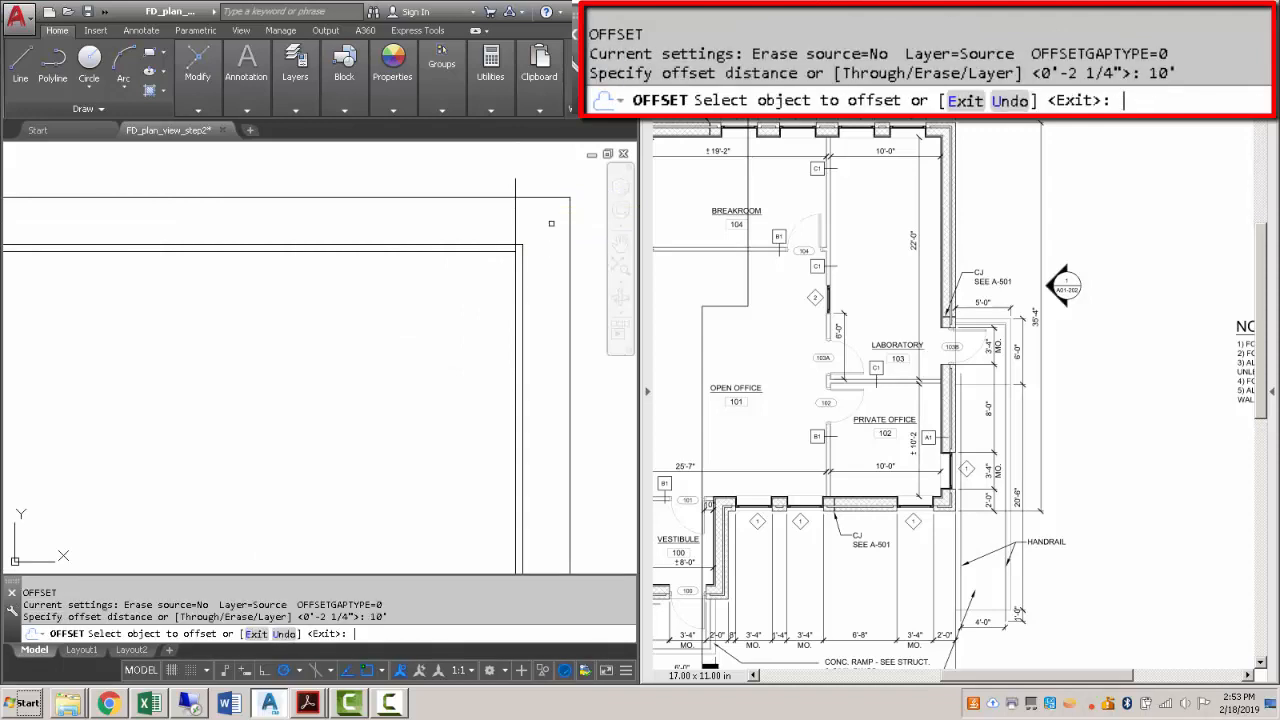
click(516, 215)
click(380, 200)
key(Escape)
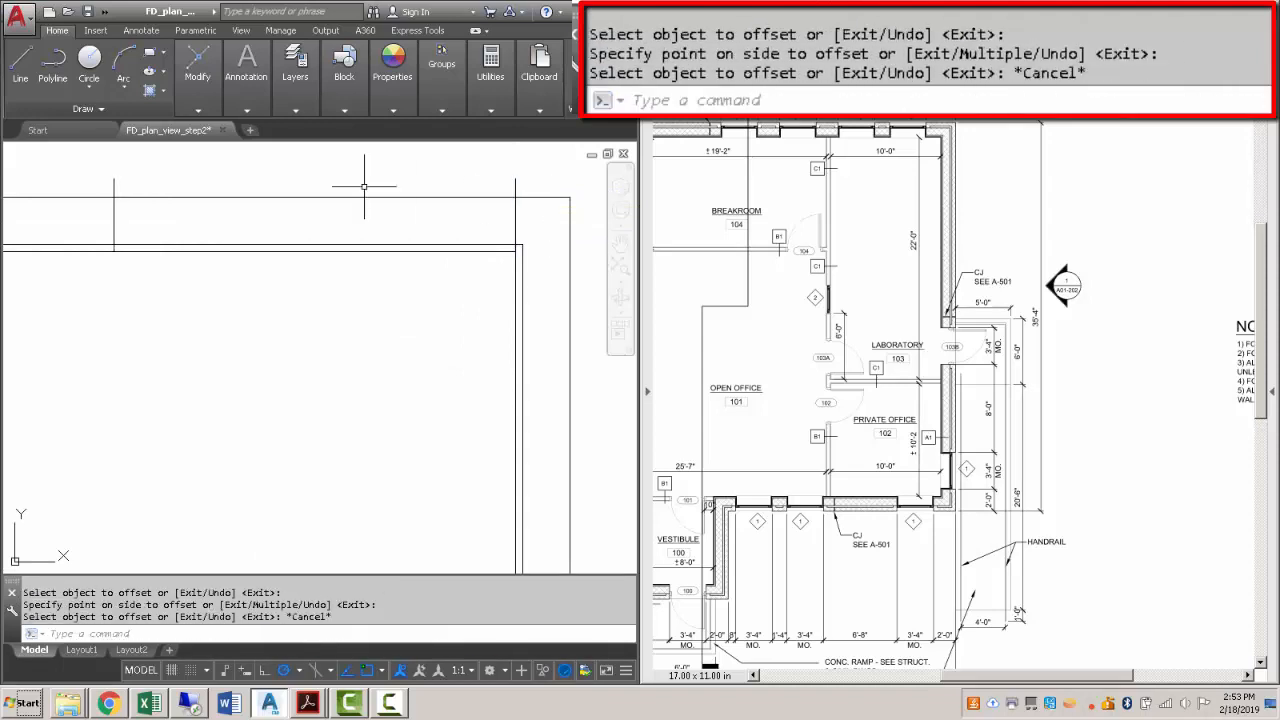
Extend the offset vertical line downward across the building interior.
text(ex)
key(Return)
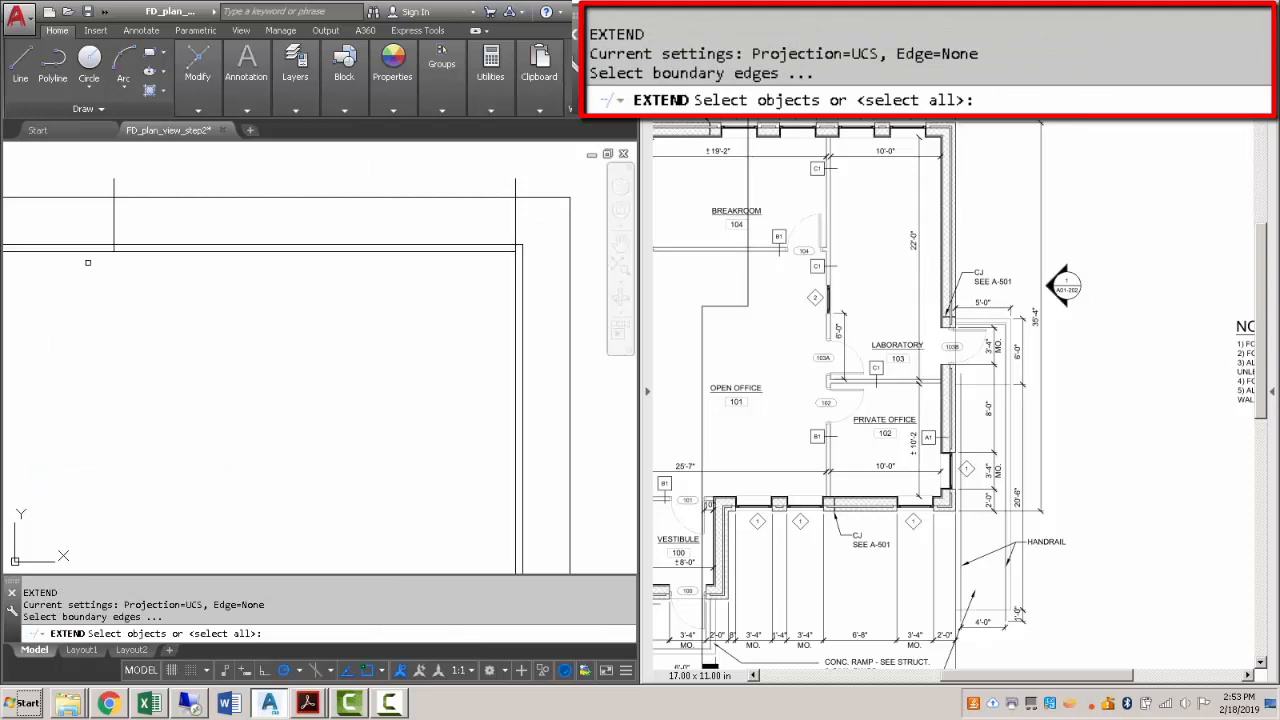
key(Return)
click(114, 239)
key(Escape)
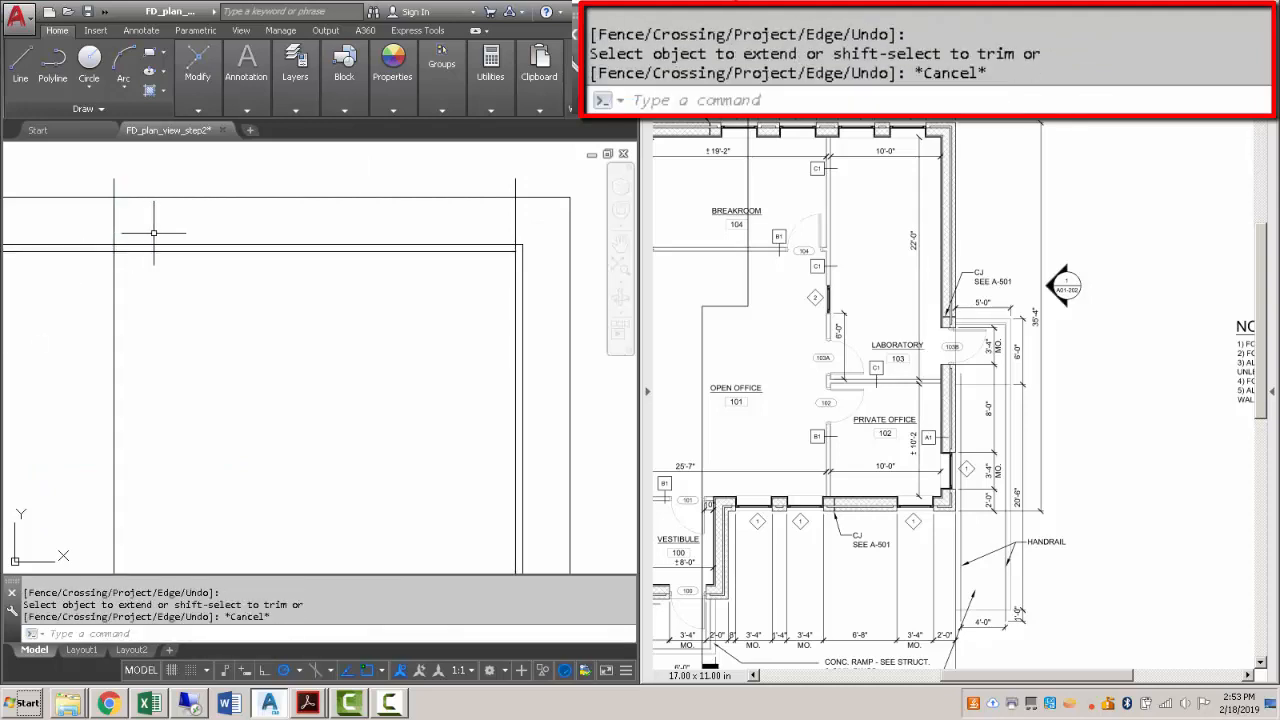
Trim the extended line between the two upper wall lines and delete its leftover piece above the interior face.
text(tr)
key(Return)
key(Return)
click(114, 250)
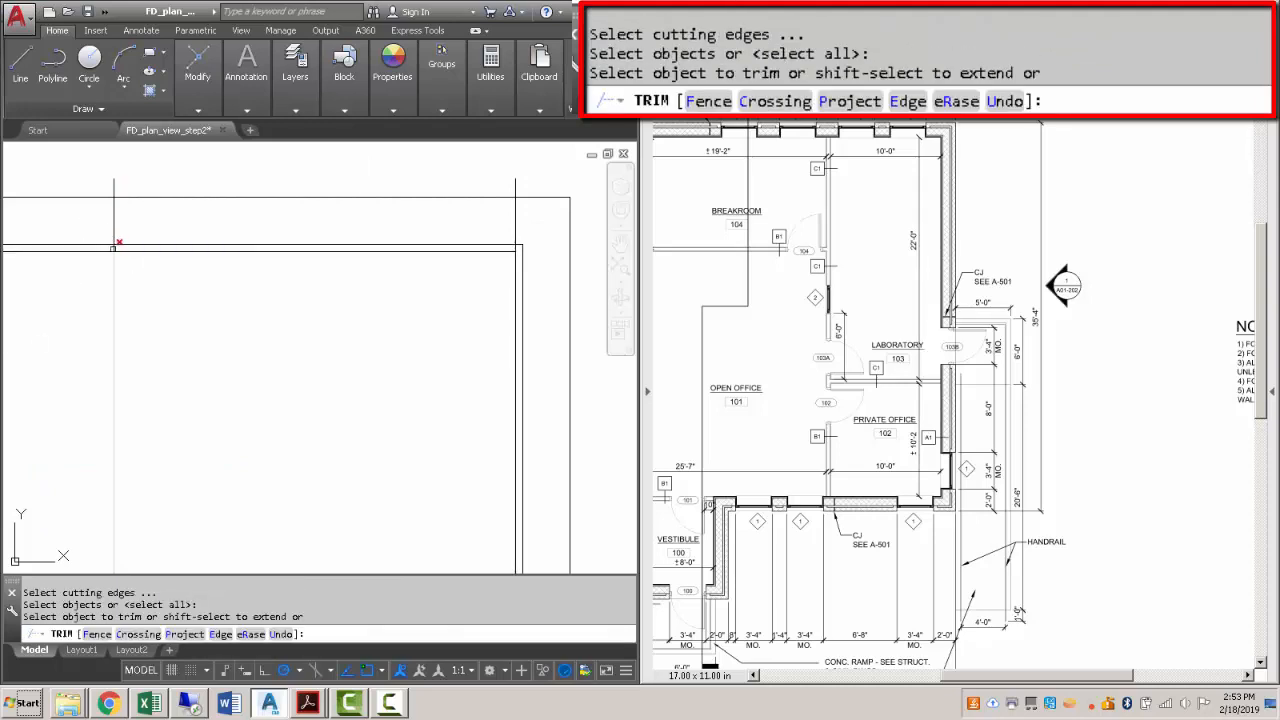
key(Escape)
click(114, 215)
key(Delete)
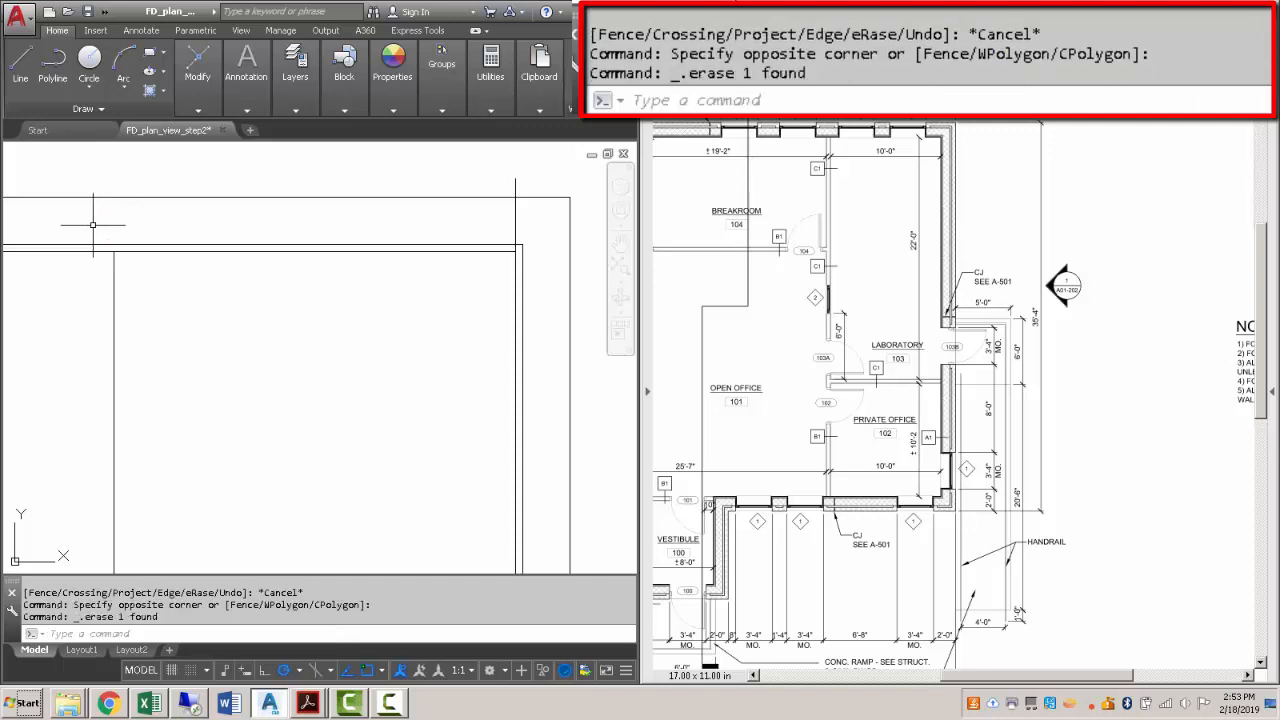
Offset the laboratory's vertical wall line 4-7/8" to the left to give the partition its thickness.
text(o)
key(Return)
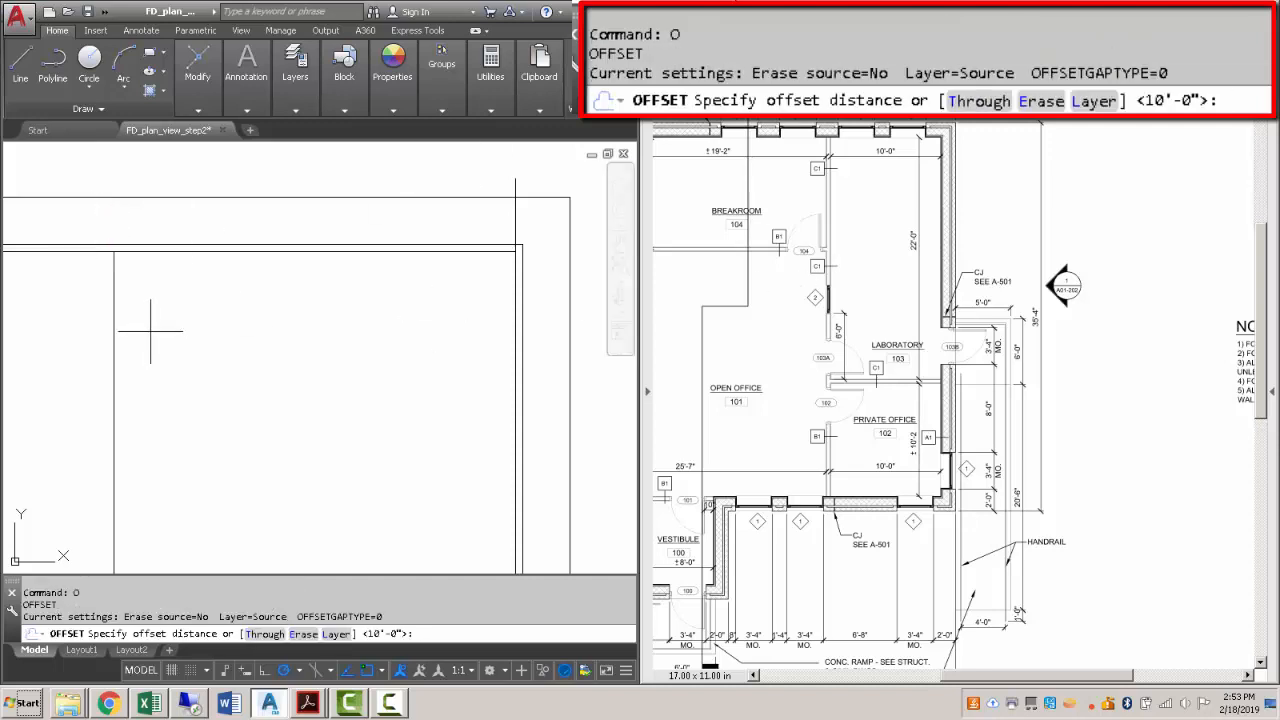
text(4-7/8)
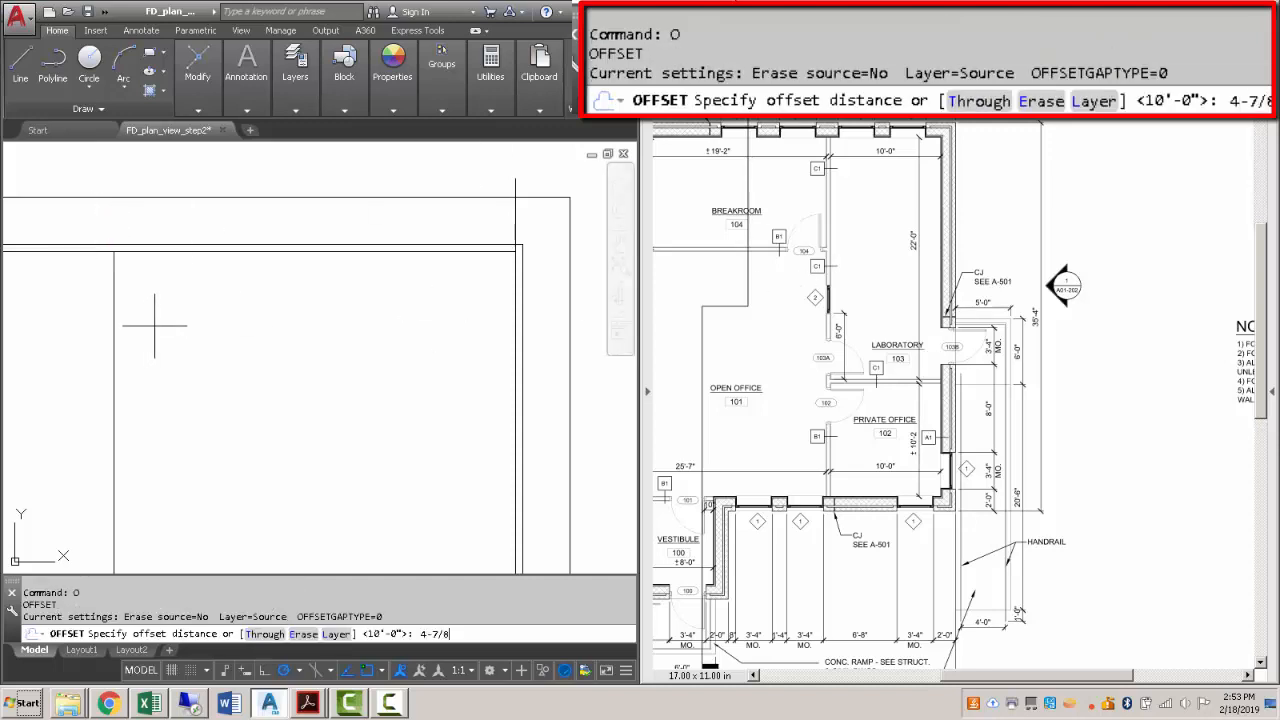
key(Return)
click(114, 324)
click(140, 330)
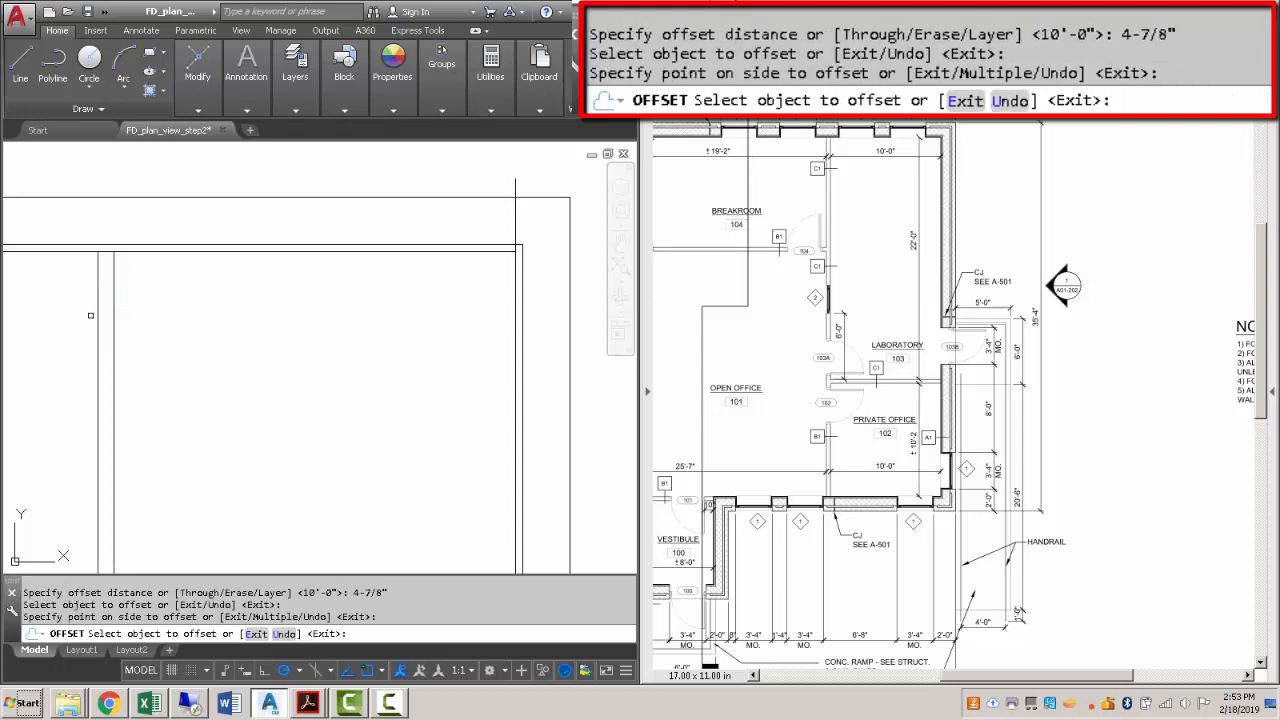
key(Escape)
Erase the short vertical reference line at the building's upper-right corner.
scroll(309, 286, down, 2)
click(448, 186)
click(412, 222)
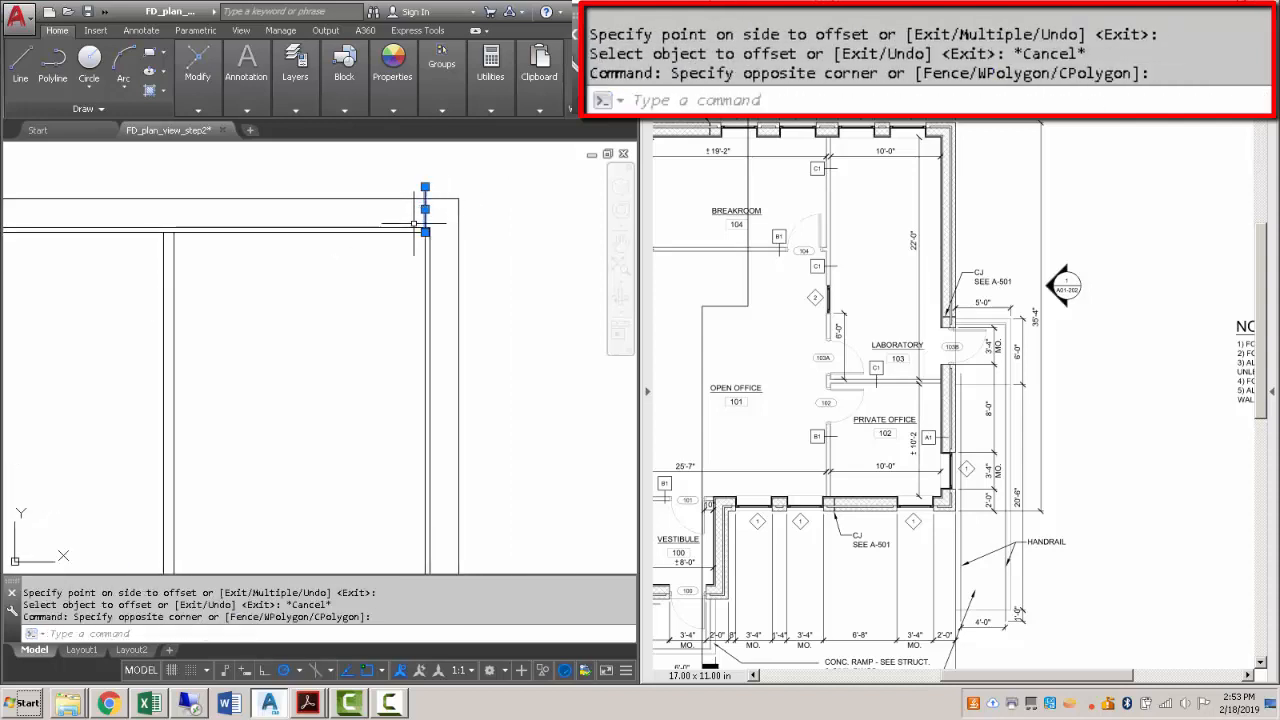
key(Delete)
Draw a short horizontal reference line outward from the interior wallboard face's upper-right corner.
middle_drag(337, 335, 316, 329)
text(L)
key(Return)
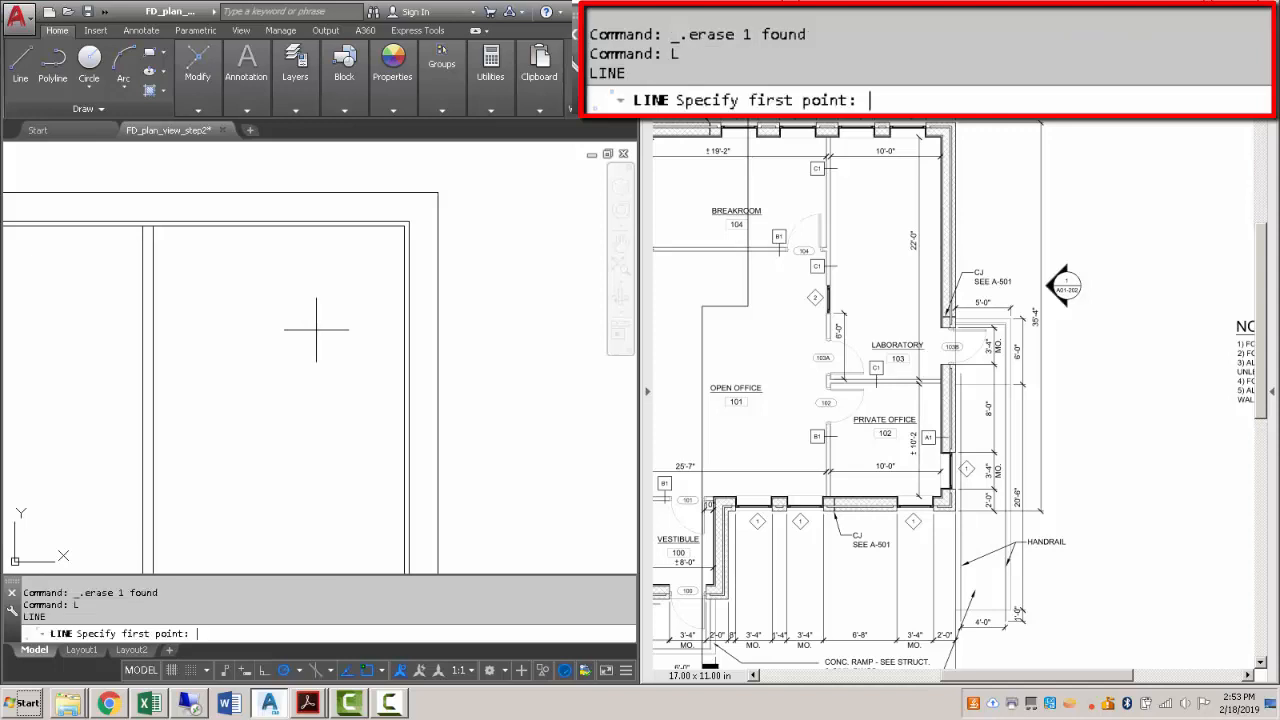
click(407, 223)
click(462, 225)
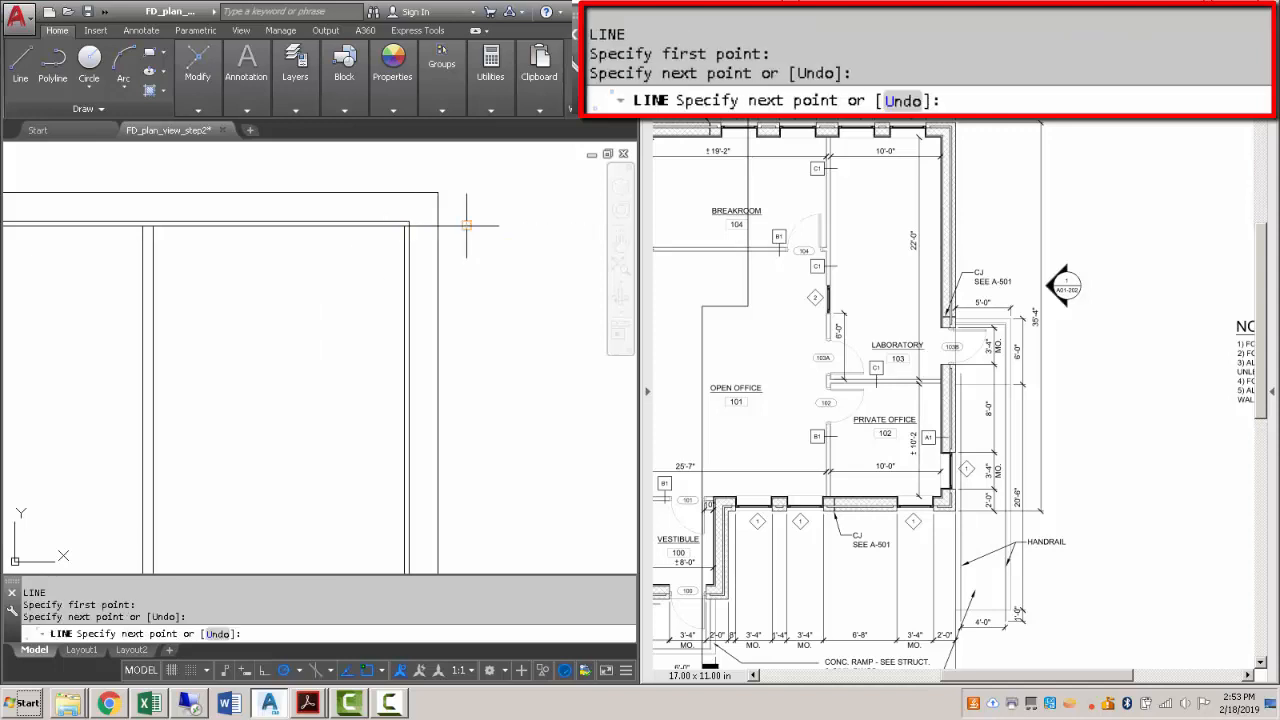
key(Escape)
Offset the horizontal reference line 22' downward to locate the wall between the laboratory and private office.
text(O)
key(Return)
text(22')
key(Return)
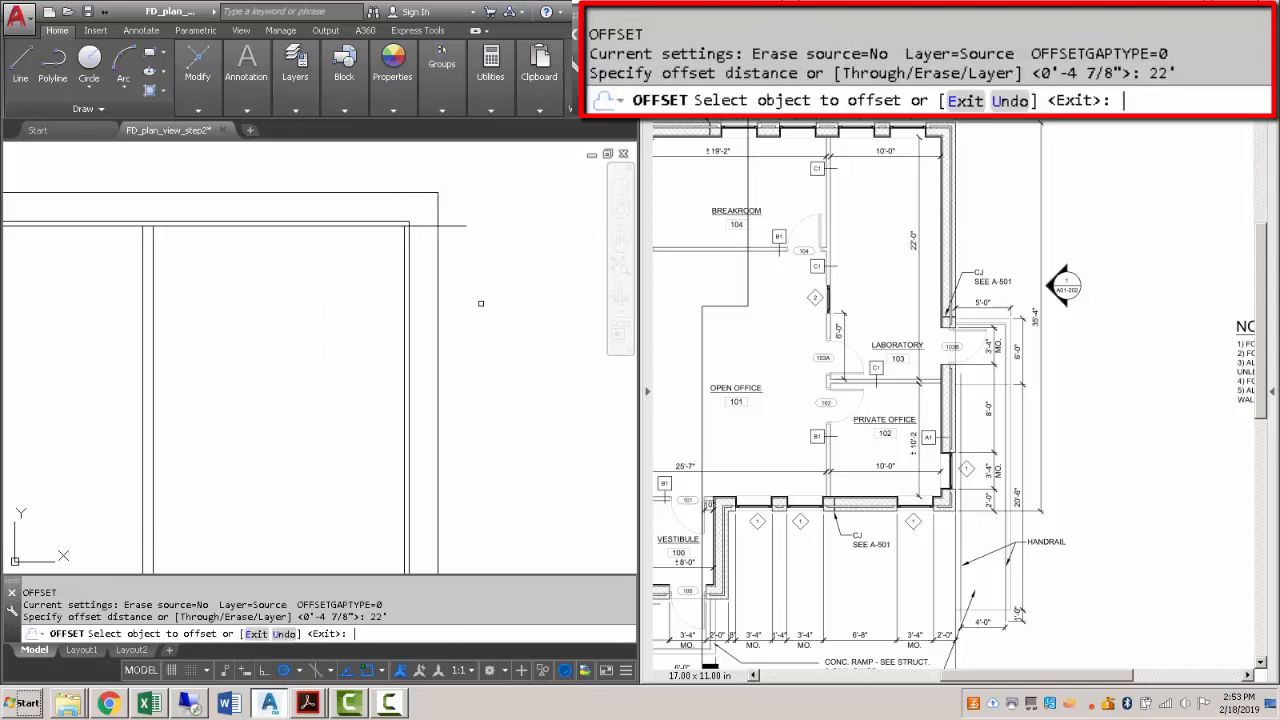
click(459, 227)
click(463, 346)
key(Escape)
Stretch the offset line's outer end across the room to the right face of the laboratory's vertical partition.
scroll(463, 349, down, 3)
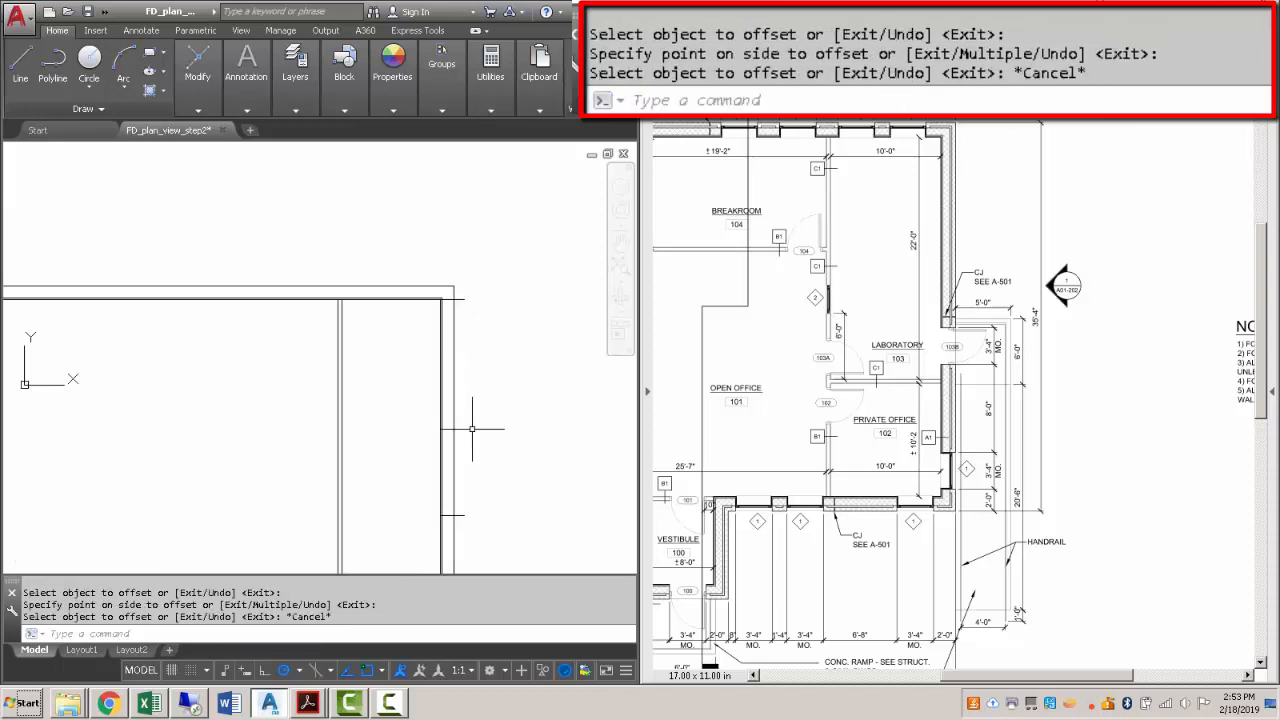
middle_drag(471, 429, 474, 344)
scroll(448, 430, up, 4)
click(455, 409)
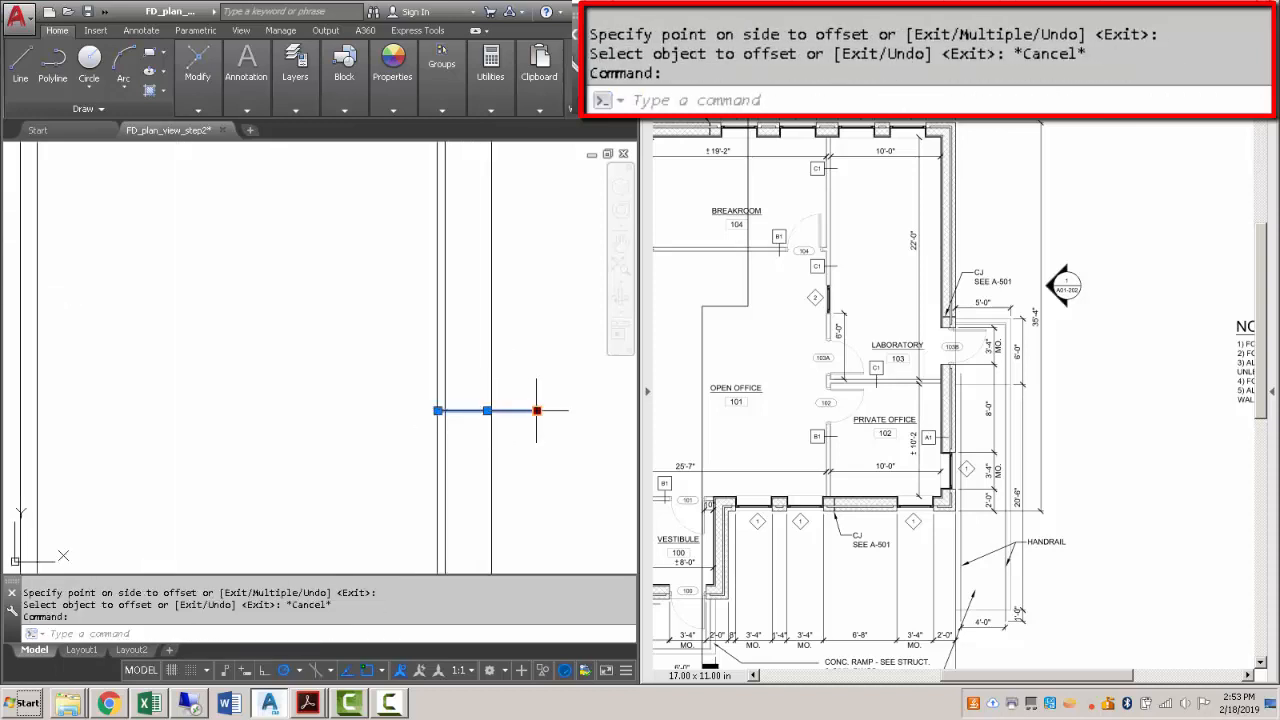
click(537, 410)
click(40, 410)
key(Escape)
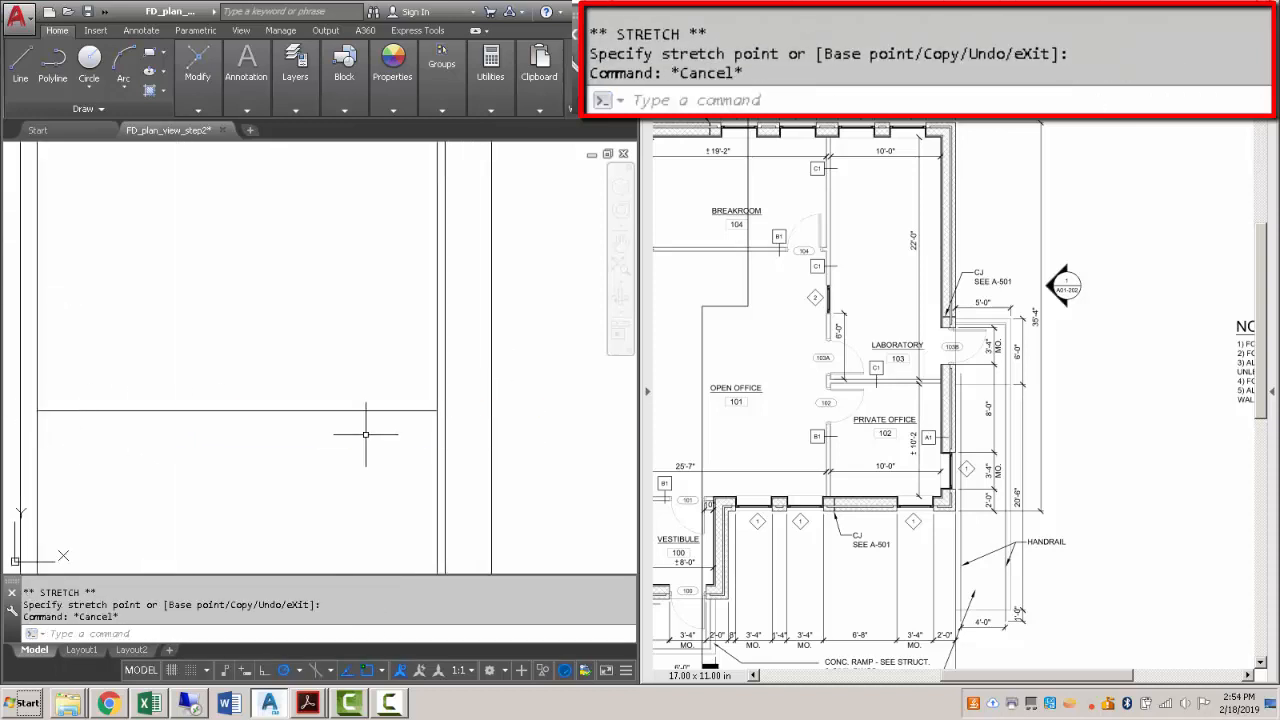
Offset the laboratory's lower horizontal wall line 4-7/8" downward to give the partition its thickness.
text(o)
key(Return)
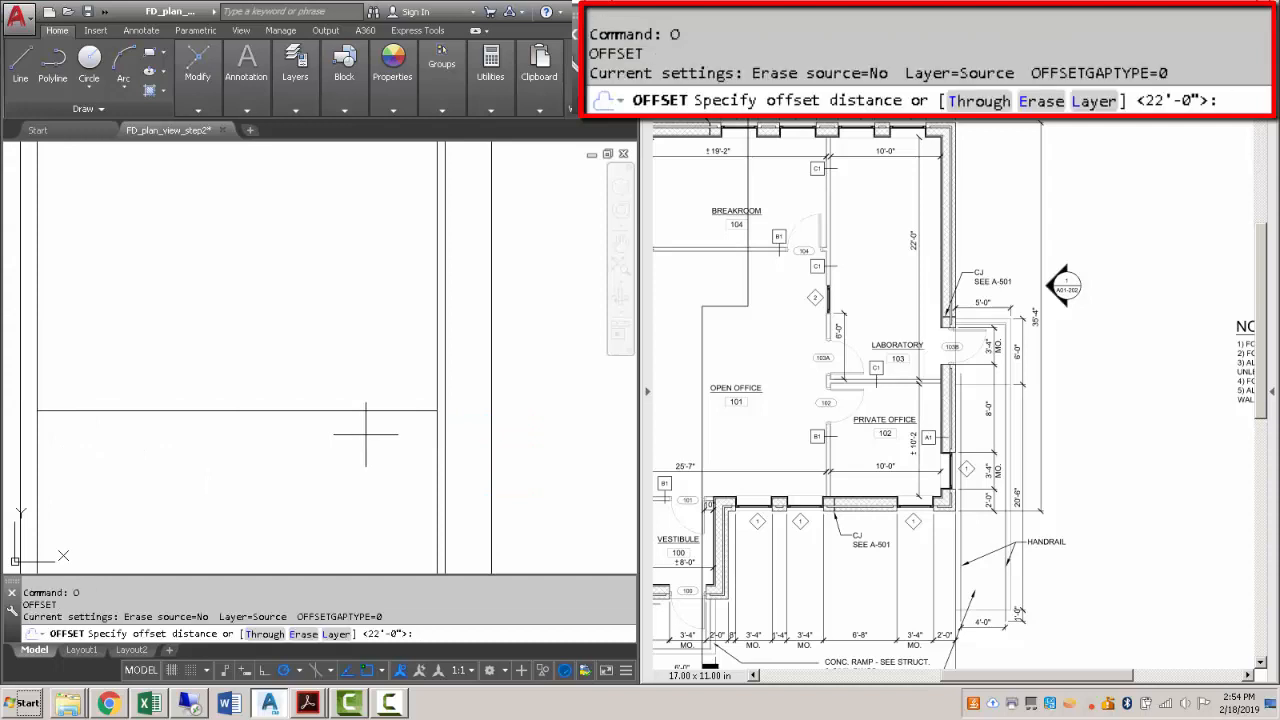
text(4-7/8)
key(Return)
click(372, 412)
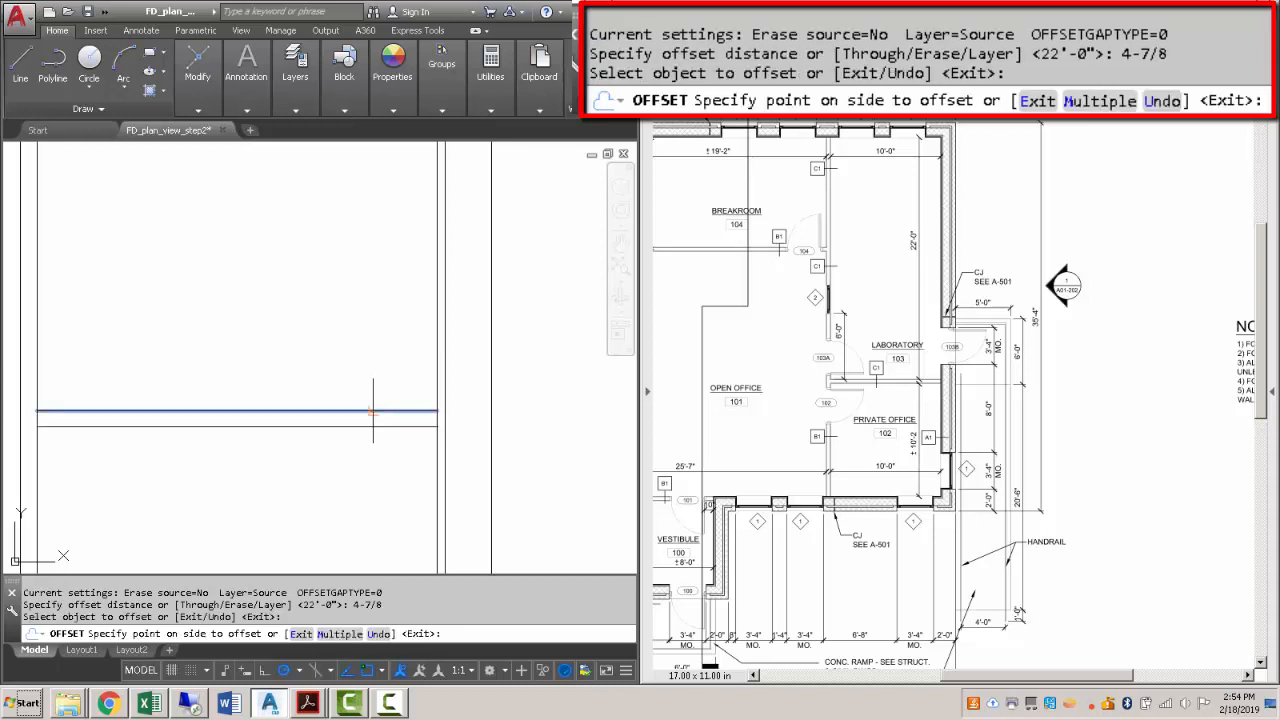
click(371, 440)
key(Escape)
Trim the vertical partition's right face between the two horizontal wall lines to open the junction.
text(tr)
key(Return)
middle_drag(97, 409, 297, 402)
key(Return)
click(236, 416)
click(234, 410)
click(248, 421)
key(Escape)
Following the PDF plan's restroom area, draw a short vertical reference line upward from the interior wallboard face's upper-left corner.
scroll(249, 422, down, 4)
scroll(249, 422, down, 3)
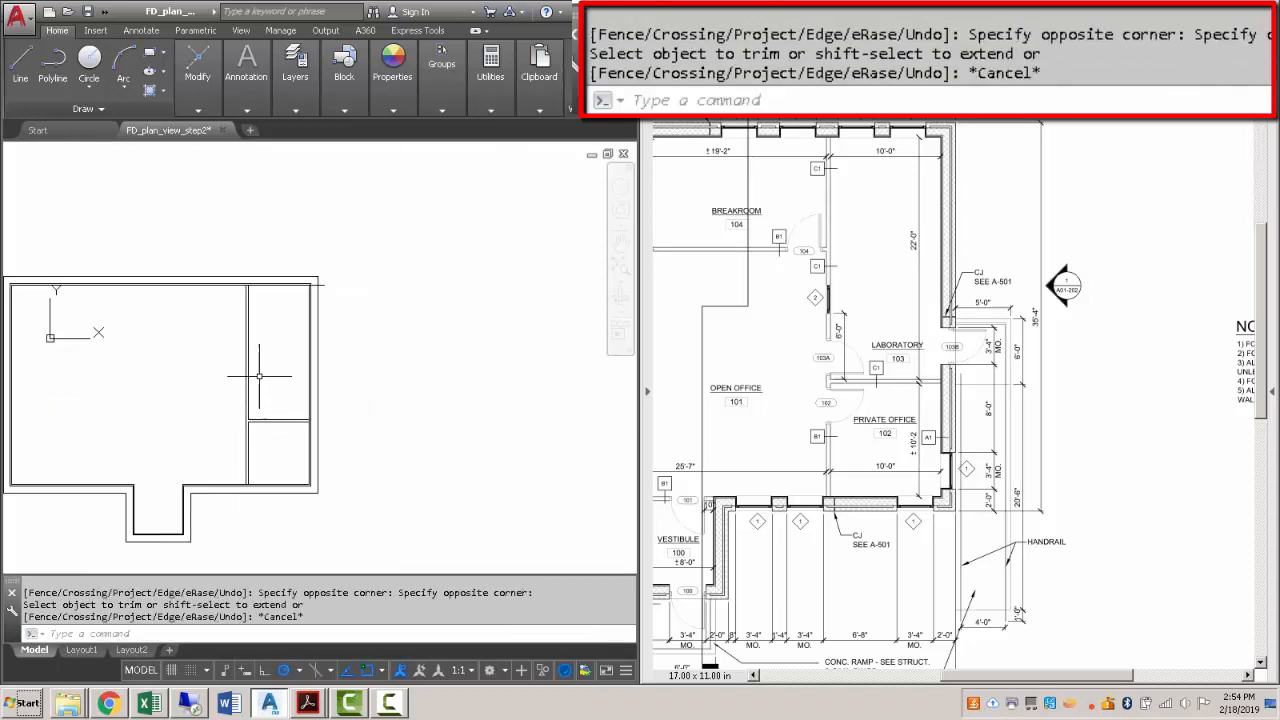
middle_drag(756, 409, 723, 410)
drag(938, 677, 1015, 677)
ctrl+scroll(750, 158, up, 3)
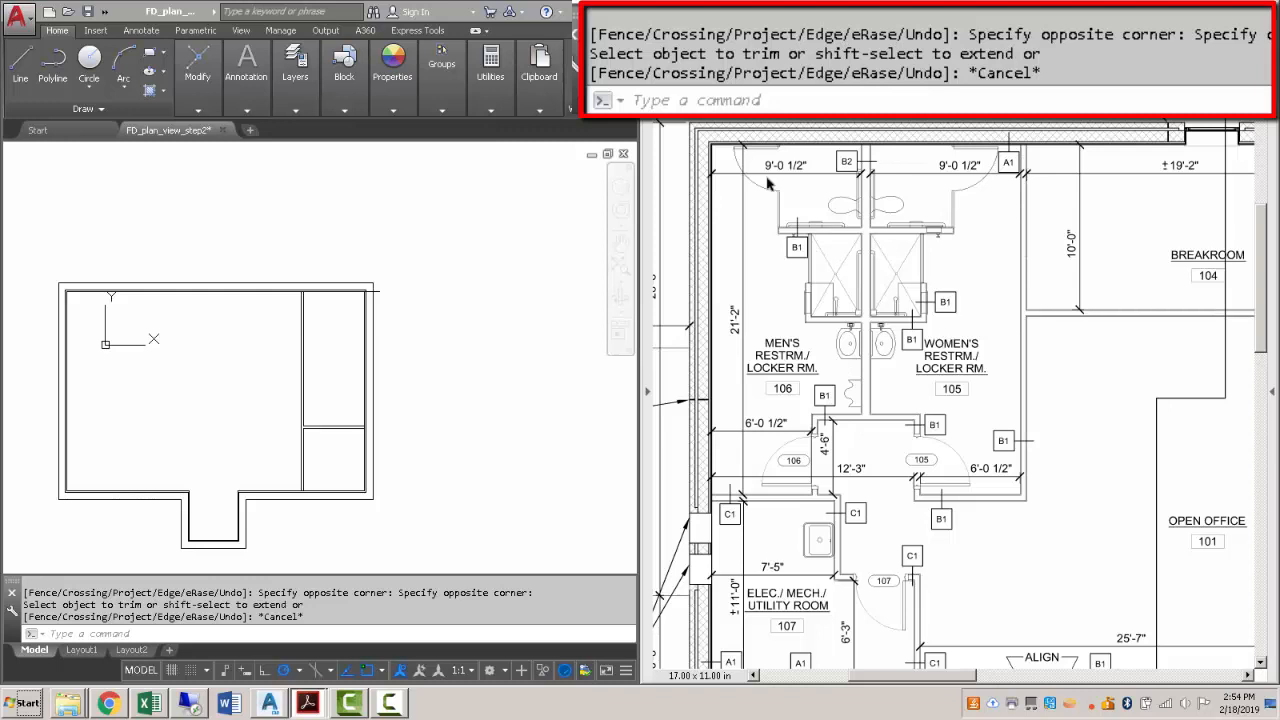
click(66, 304)
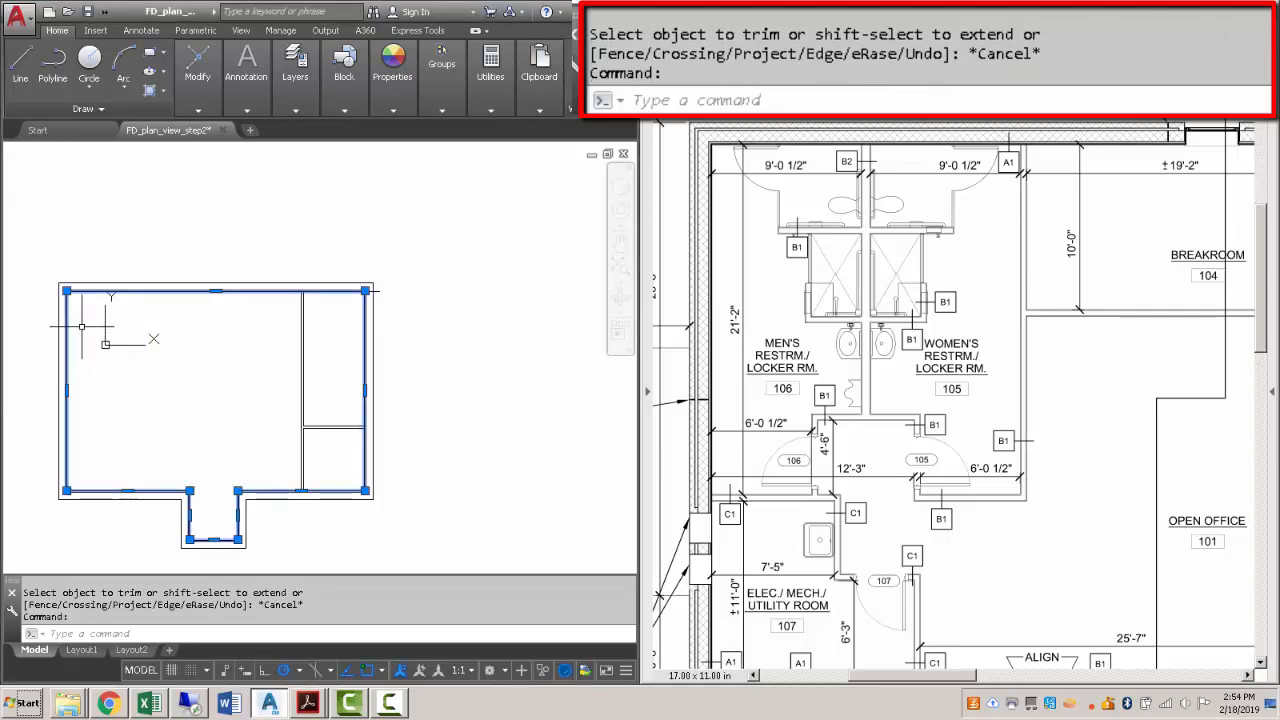
key(Escape)
scroll(68, 308, up, 4)
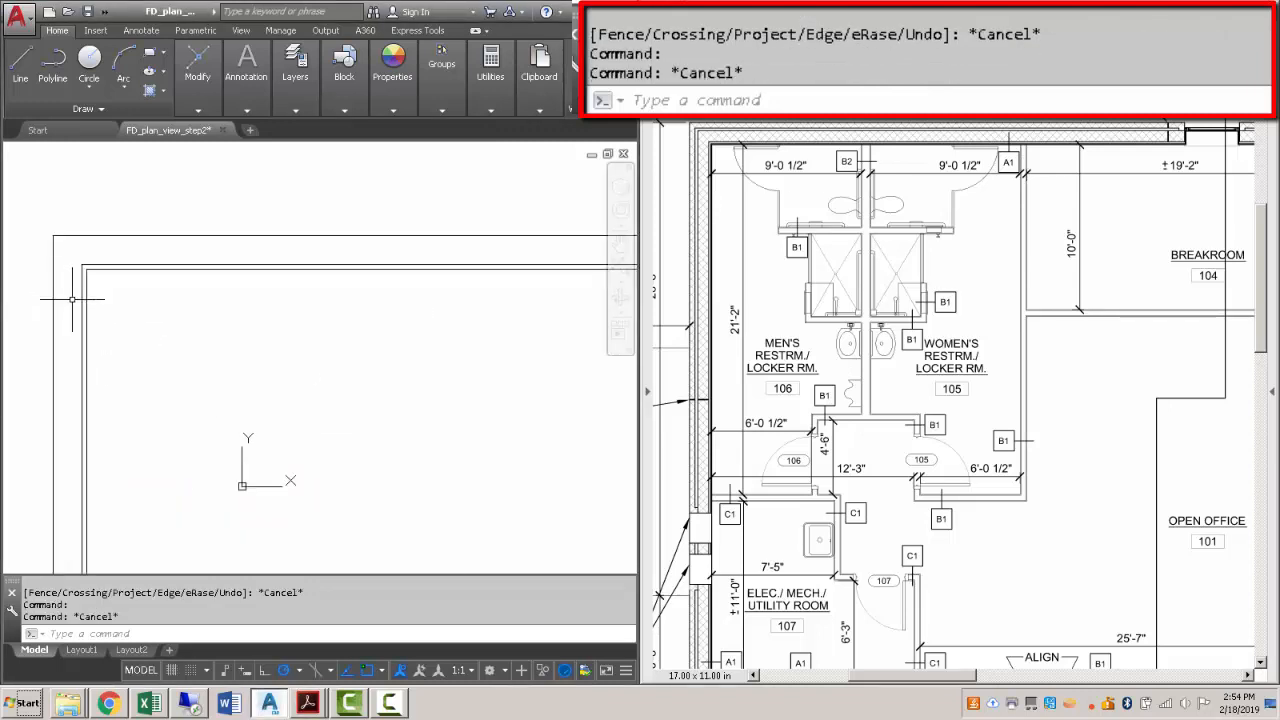
text(L)
key(Return)
click(86, 266)
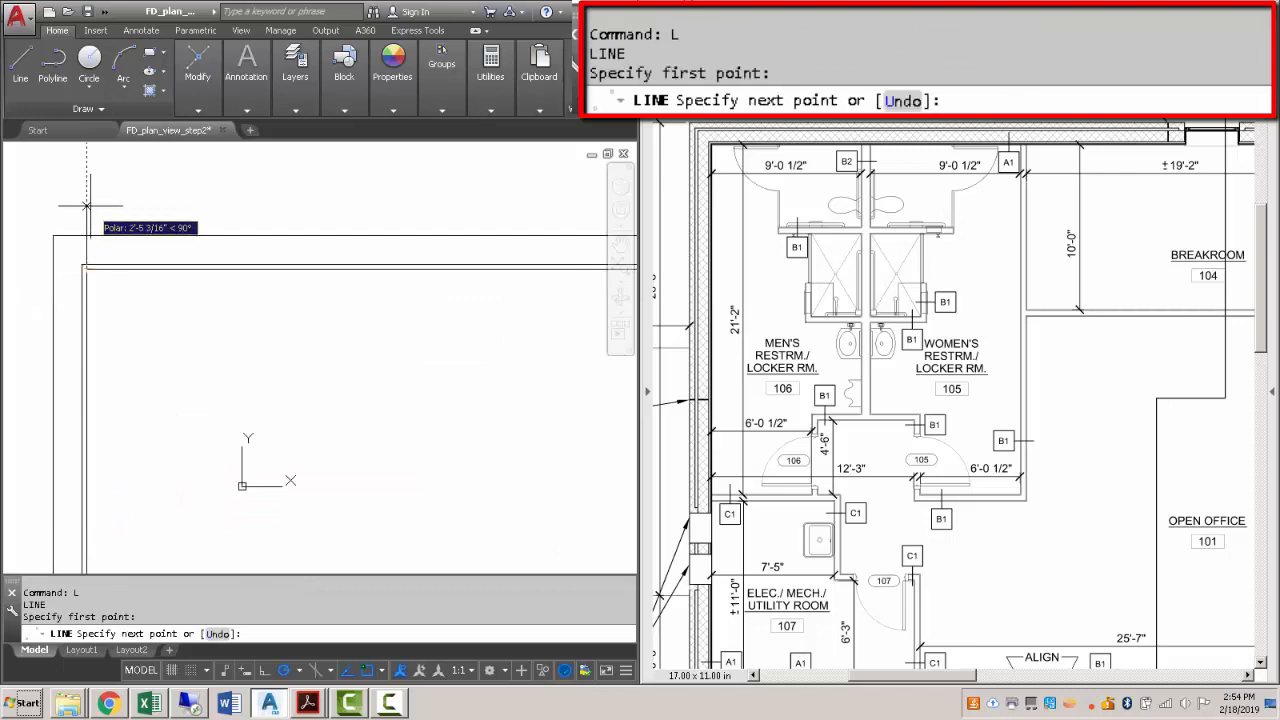
key(Escape)
Offset the vertical reference line 9'-0 1/2" to the right for the men's restroom width.
text(O)
key(Return)
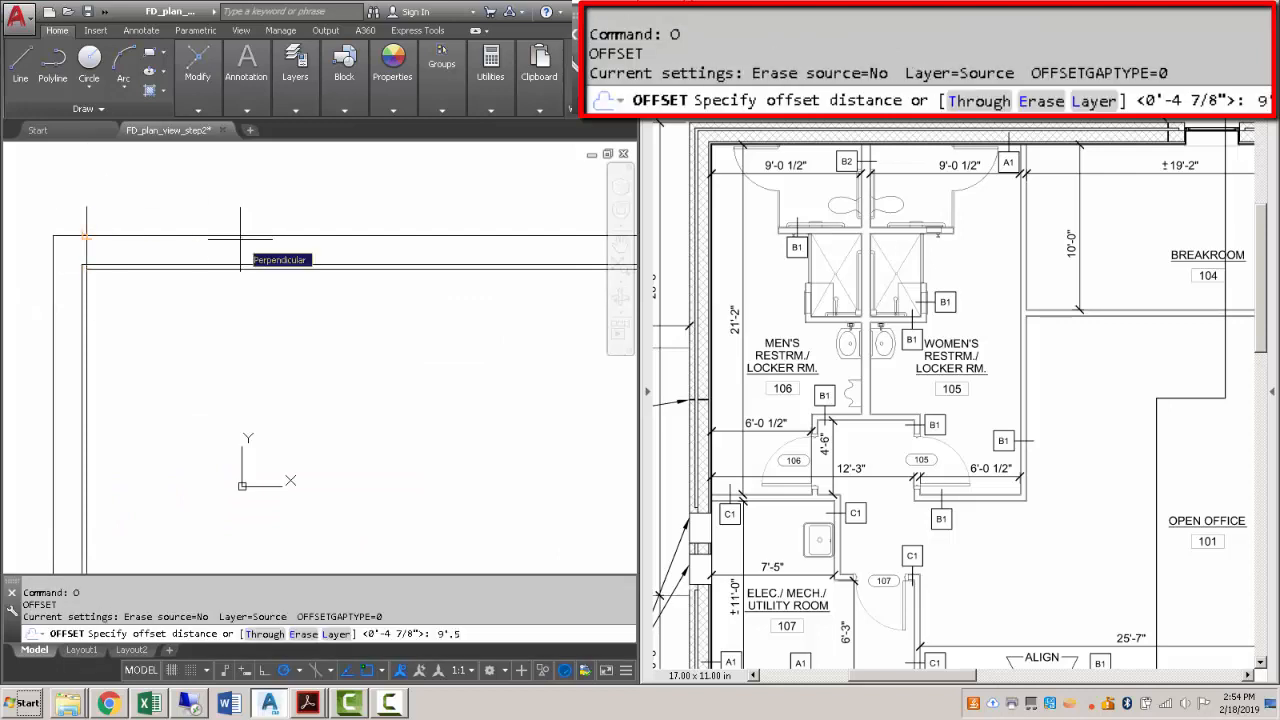
key(Return)
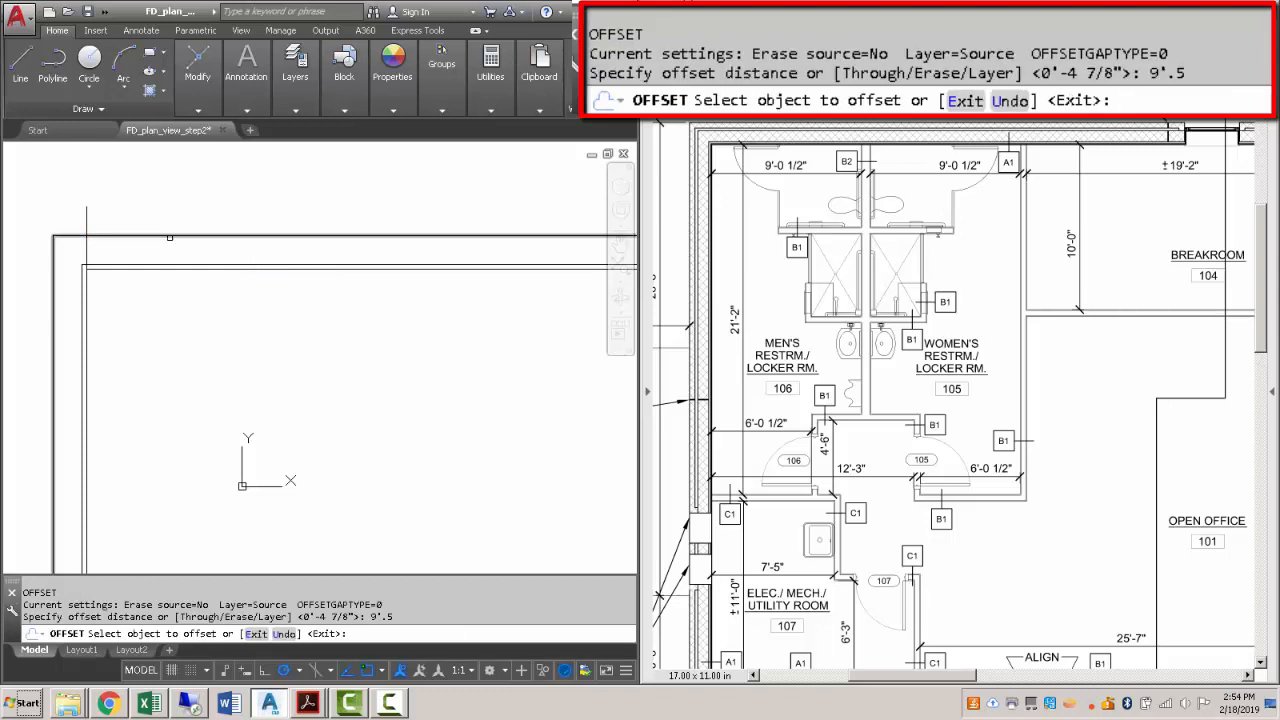
click(87, 224)
click(233, 212)
key(Escape)
Measure the distance between the offset line and the vertical reference line at their upper ends.
text(di)
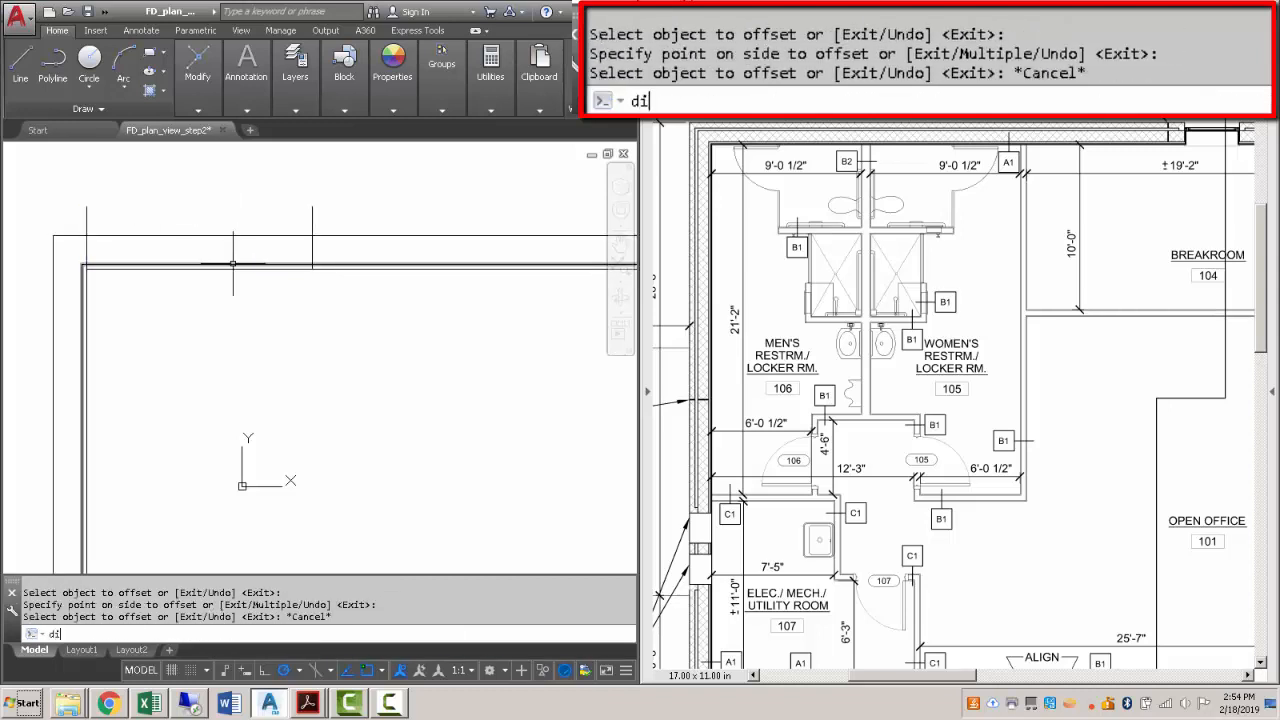
key(Return)
click(313, 206)
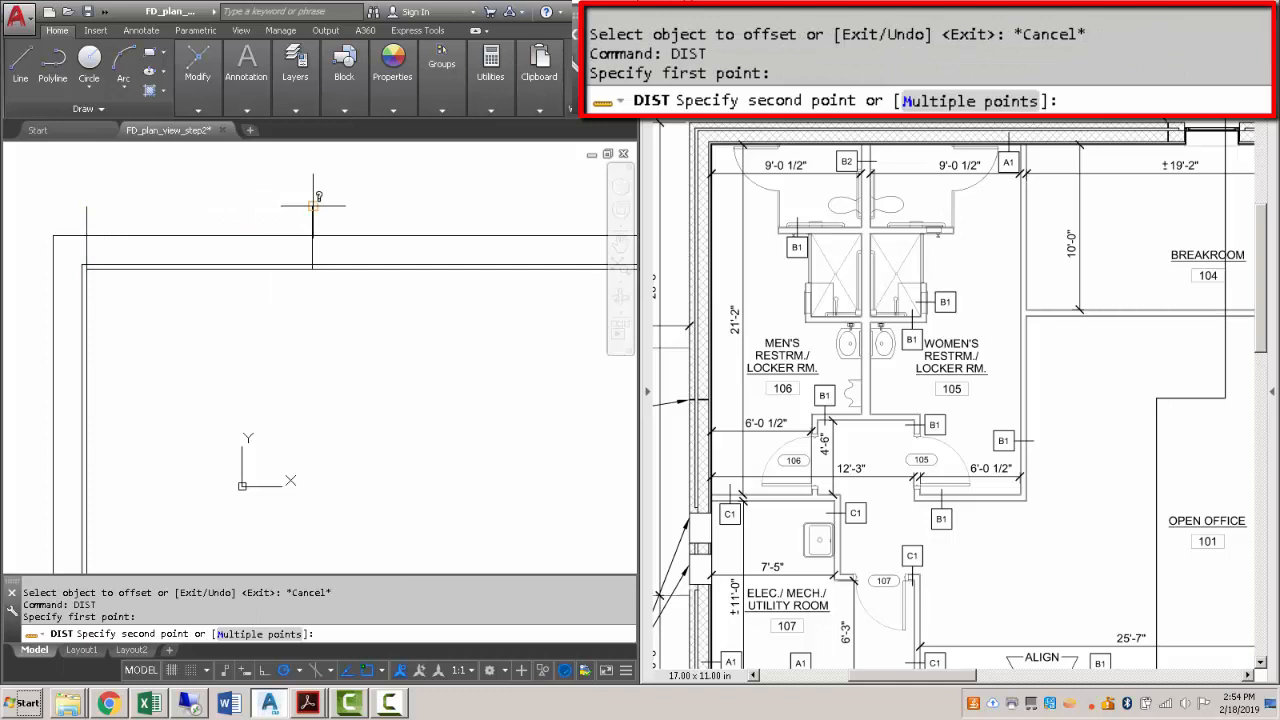
click(87, 206)
key(Escape)
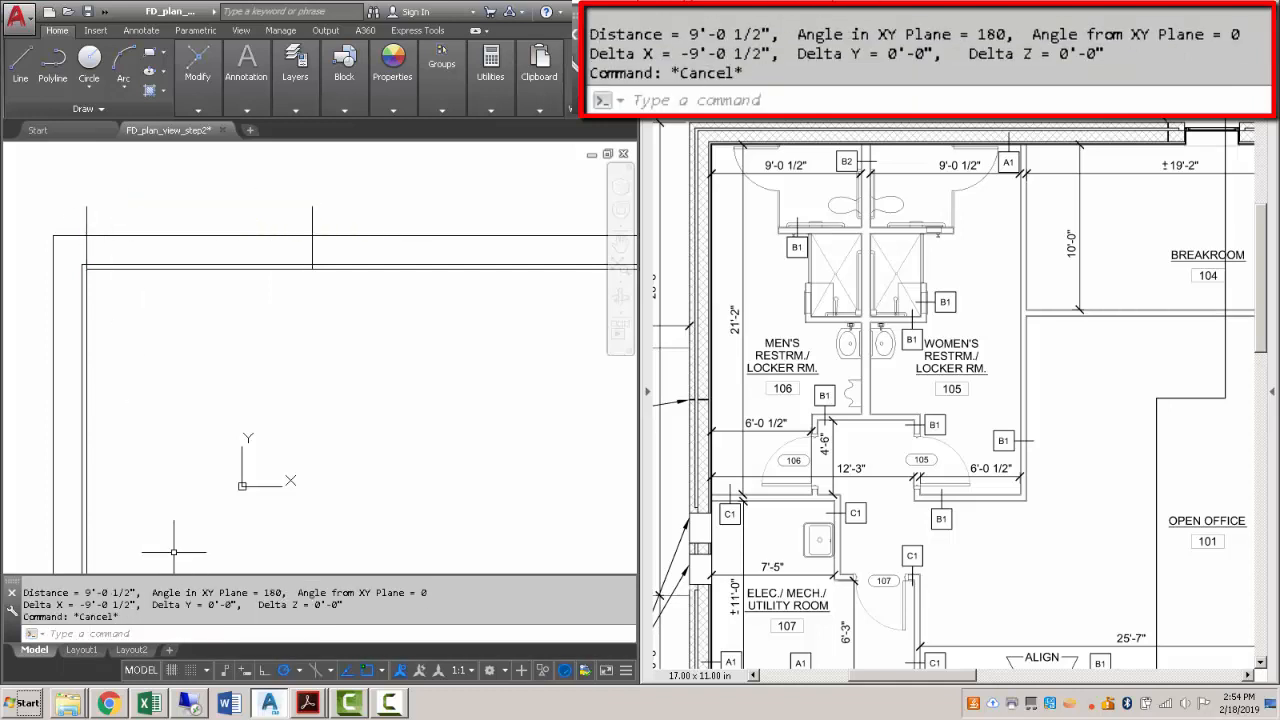
Extend the men's restroom offset line downward across the building interior.
text(ex)
key(Return)
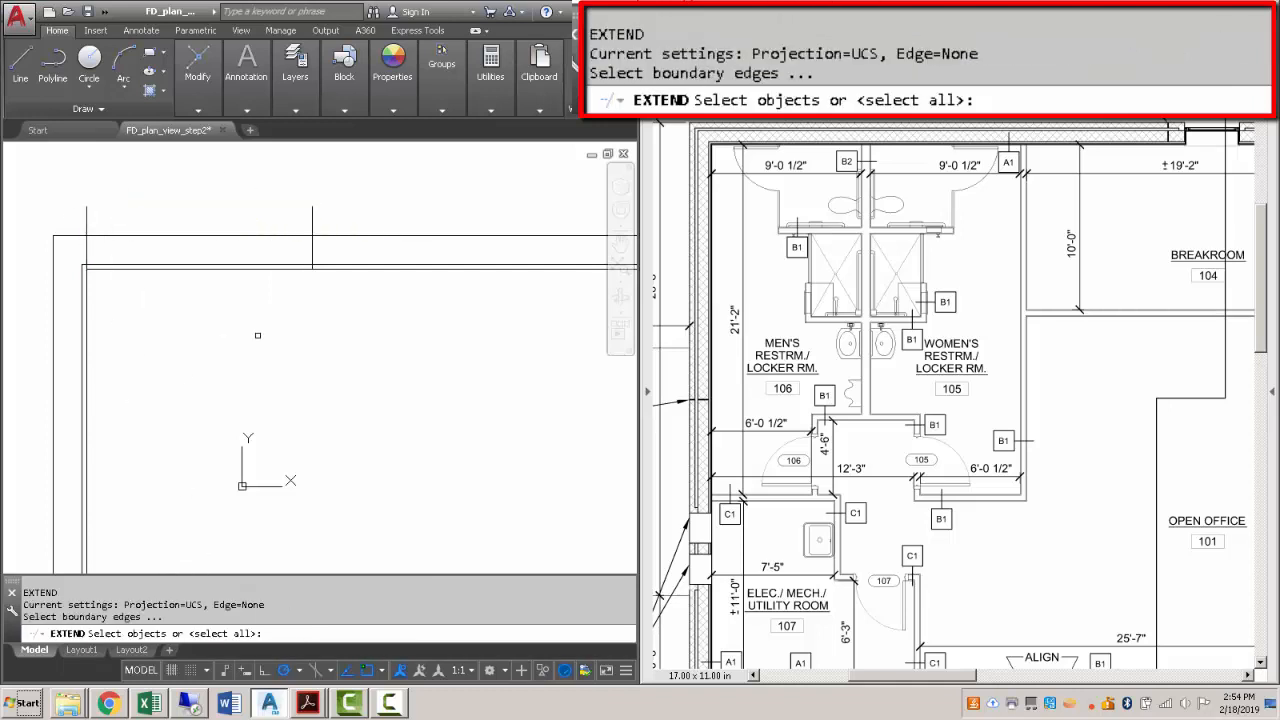
key(Return)
click(312, 262)
key(Escape)
Trim the restroom wall line where it crosses the upper exterior wall and delete its leftover piece above the building.
text(t)
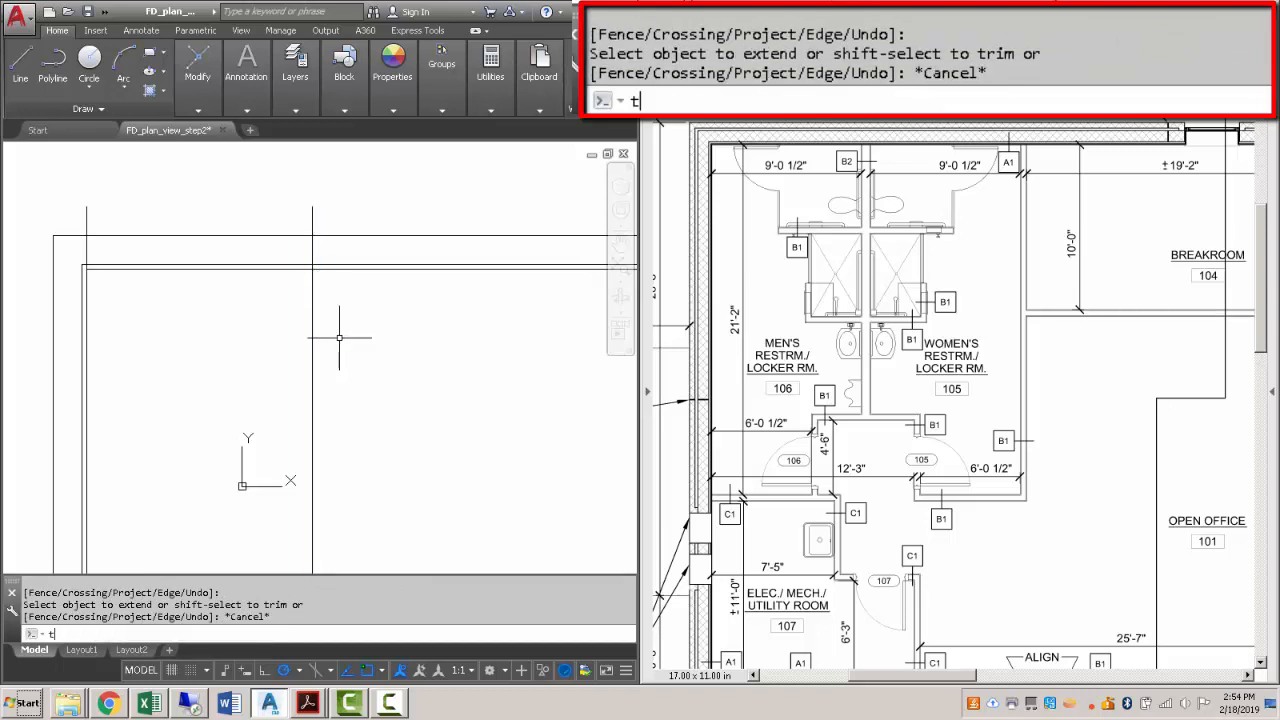
text(r)
key(Return)
key(Return)
scroll(359, 315, up, 3)
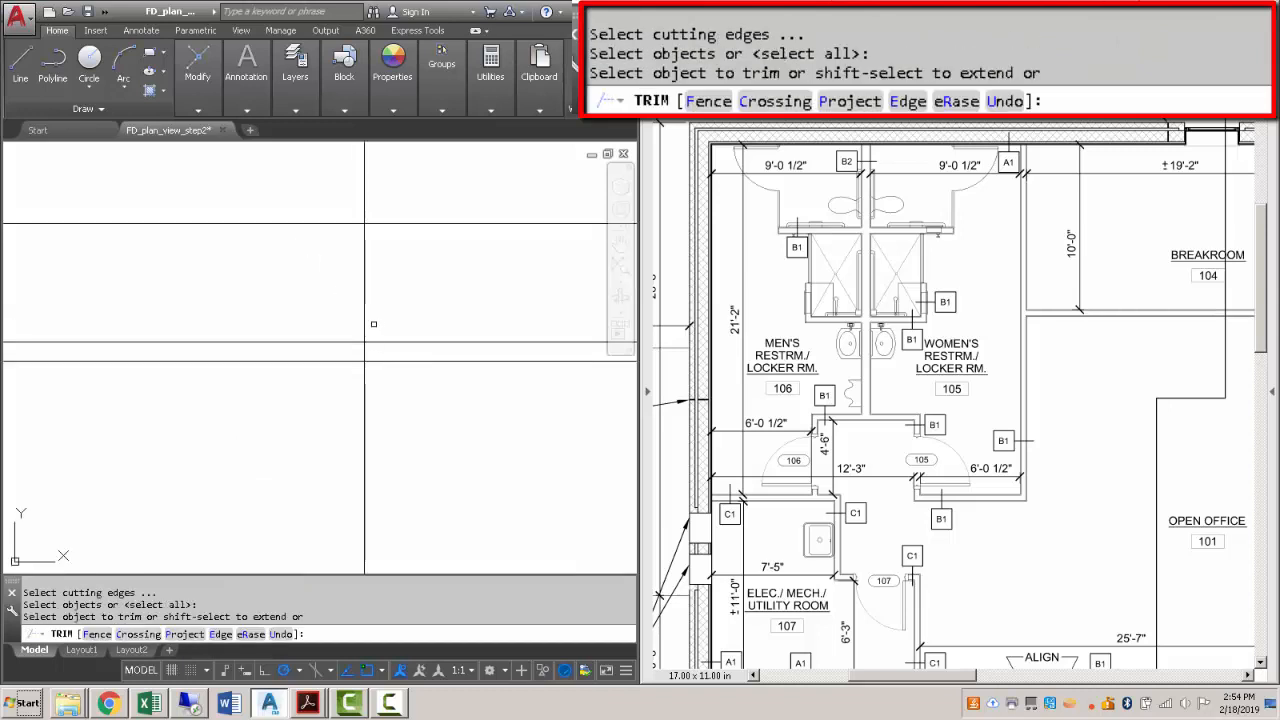
click(373, 324)
click(356, 316)
click(355, 353)
key(Escape)
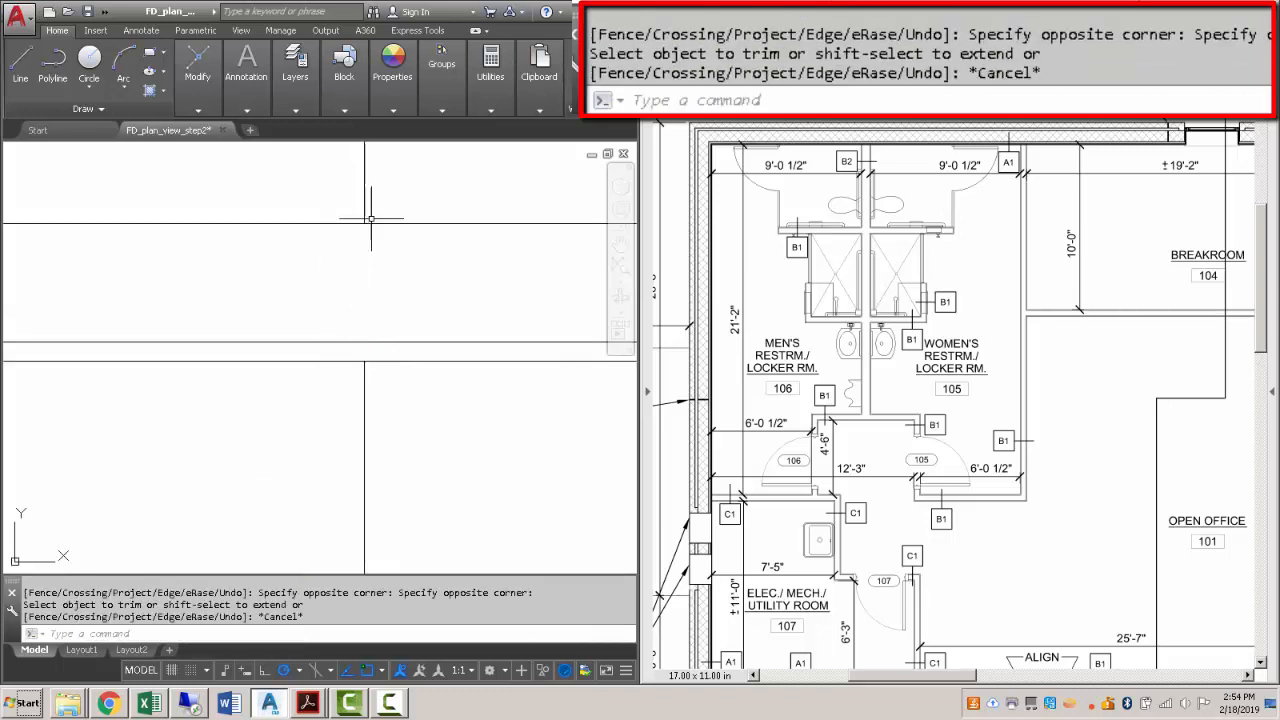
click(378, 195)
click(330, 160)
key(Delete)
Offset the men's restroom wall line 7-1/4" to the right to form the B2 partition between the restrooms.
scroll(360, 300, down, 5)
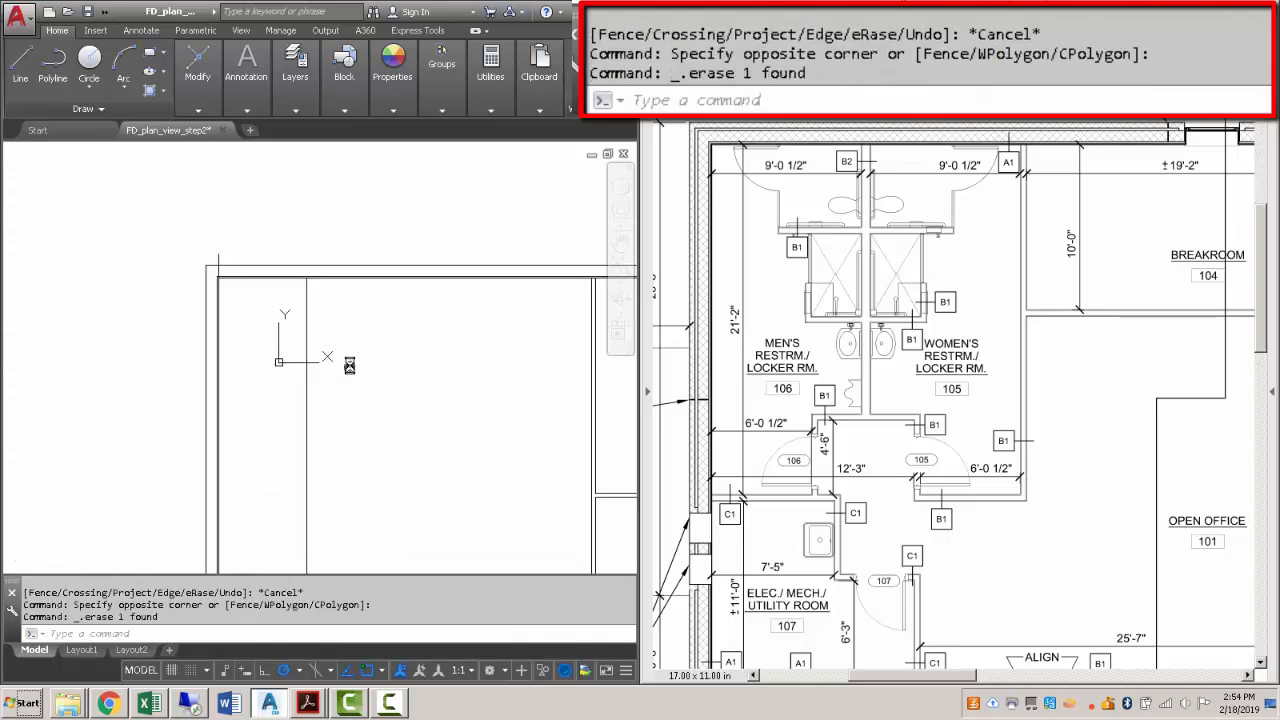
text(o)
key(Return)
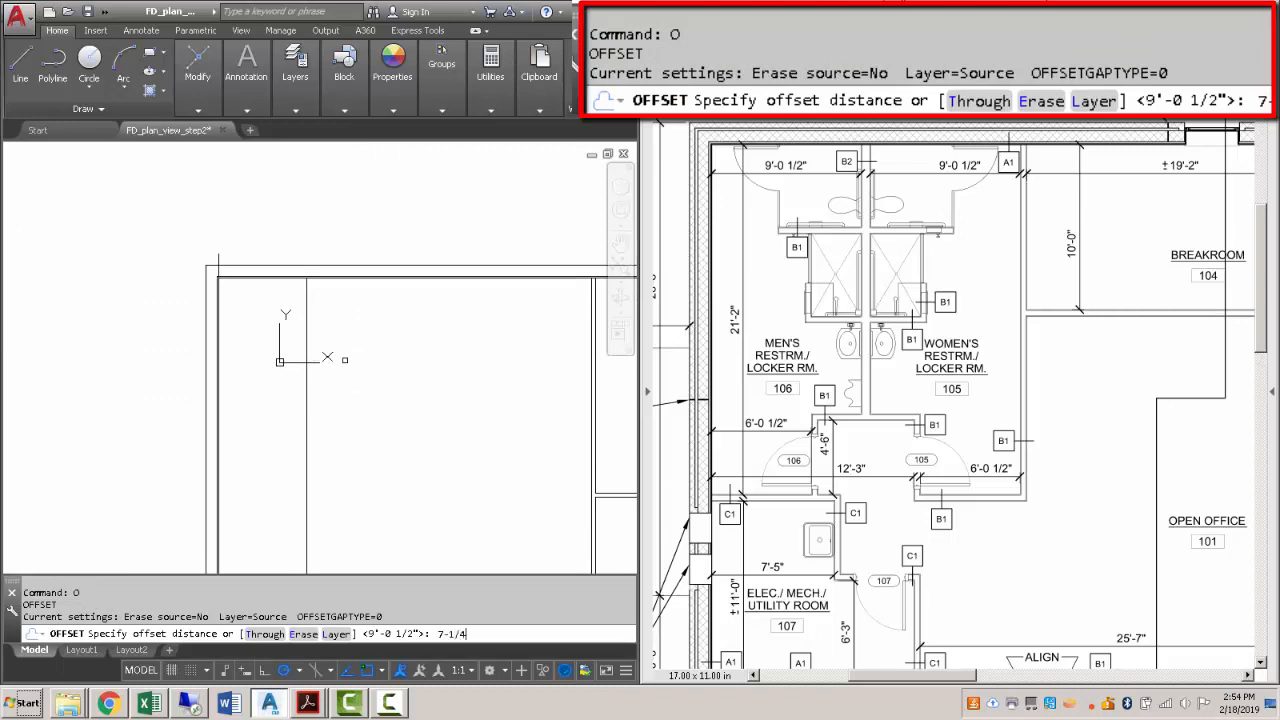
text(7-1/4)
key(Return)
click(308, 307)
click(340, 310)
key(Escape)
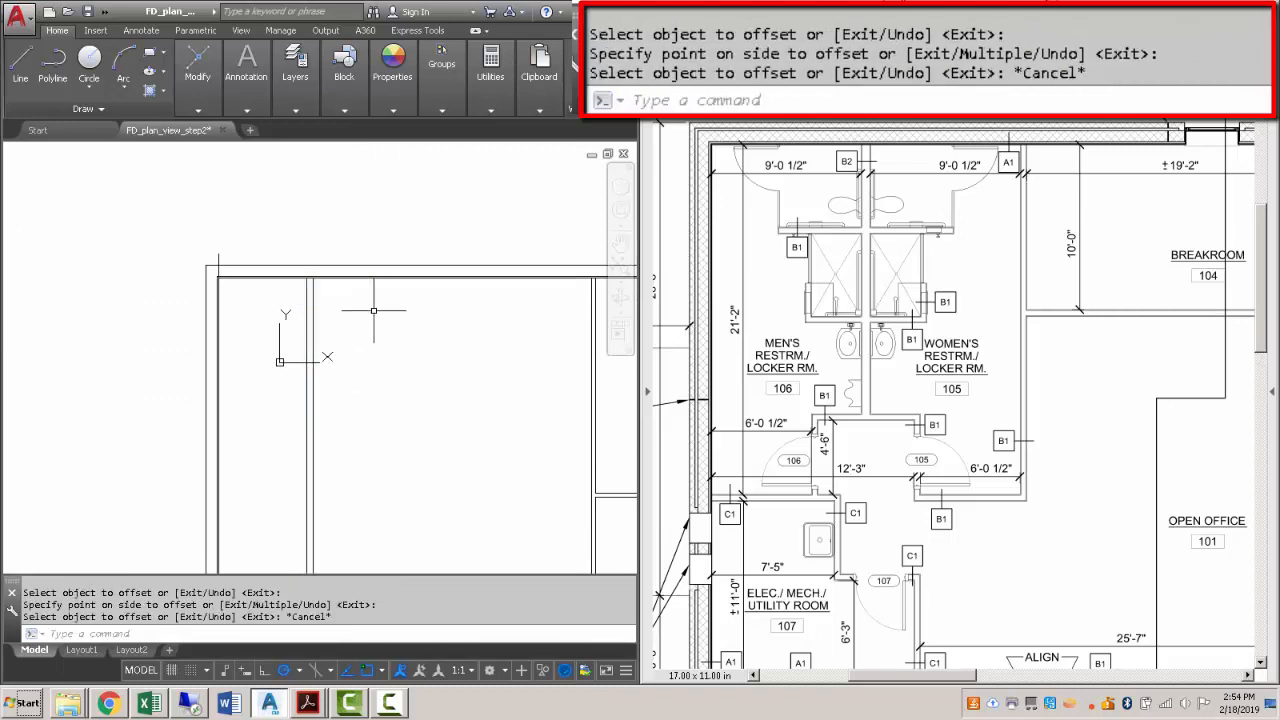
Measure the thickness of the partition between the two restrooms.
scroll(301, 336, up, 3)
text(dis)
key(Return)
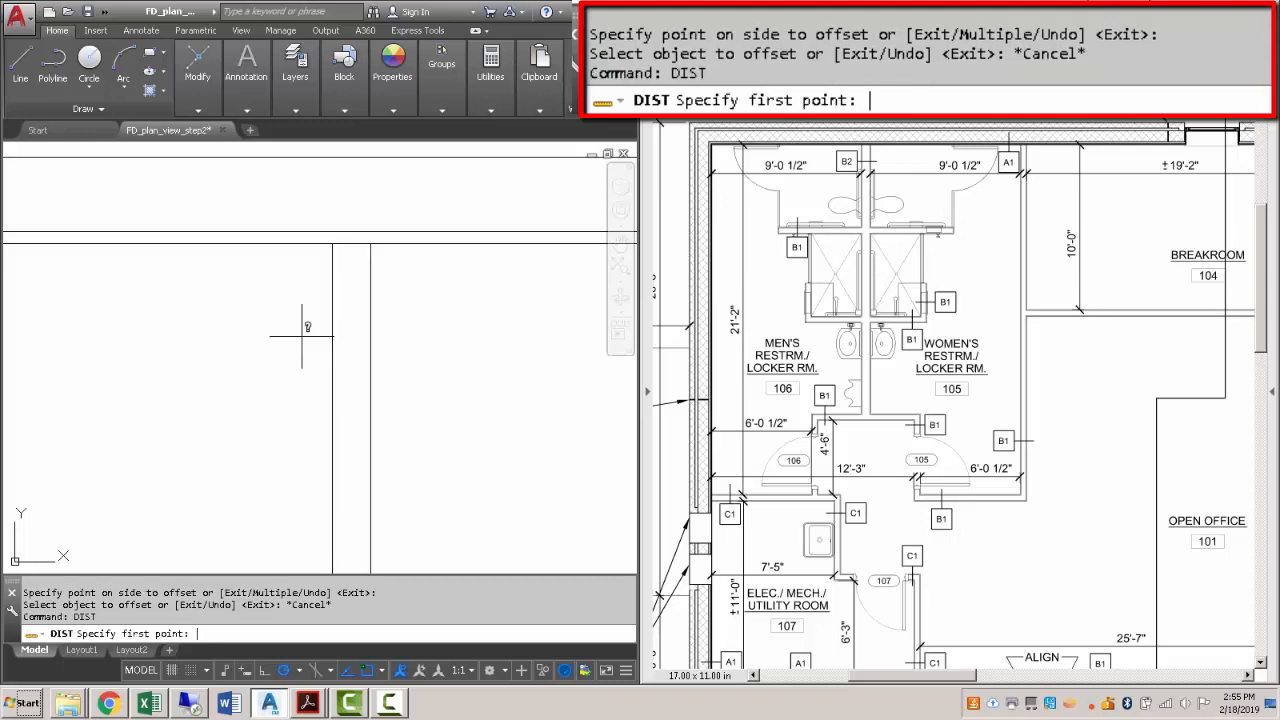
click(327, 242)
click(372, 391)
key(Escape)
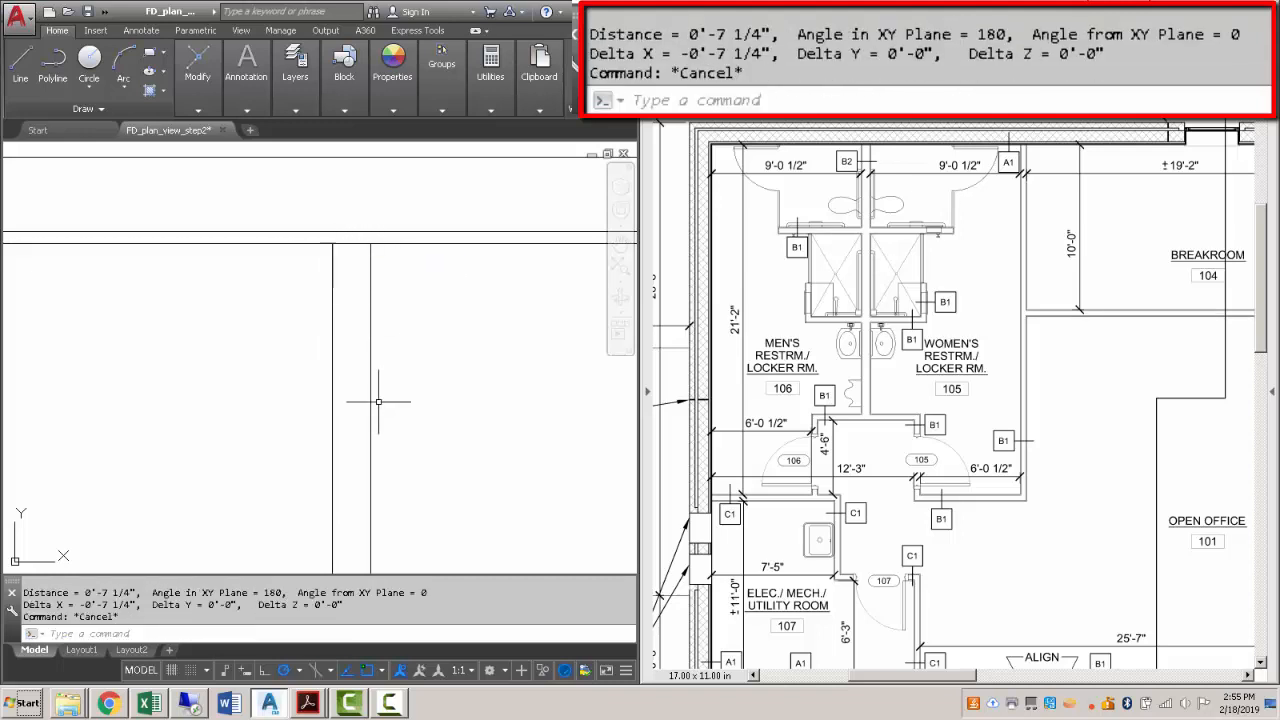
Offset the B2 partition's right face to the right by the men's restroom width, picking that distance from the drawing.
scroll(380, 390, down, 3)
text(o)
key(Return)
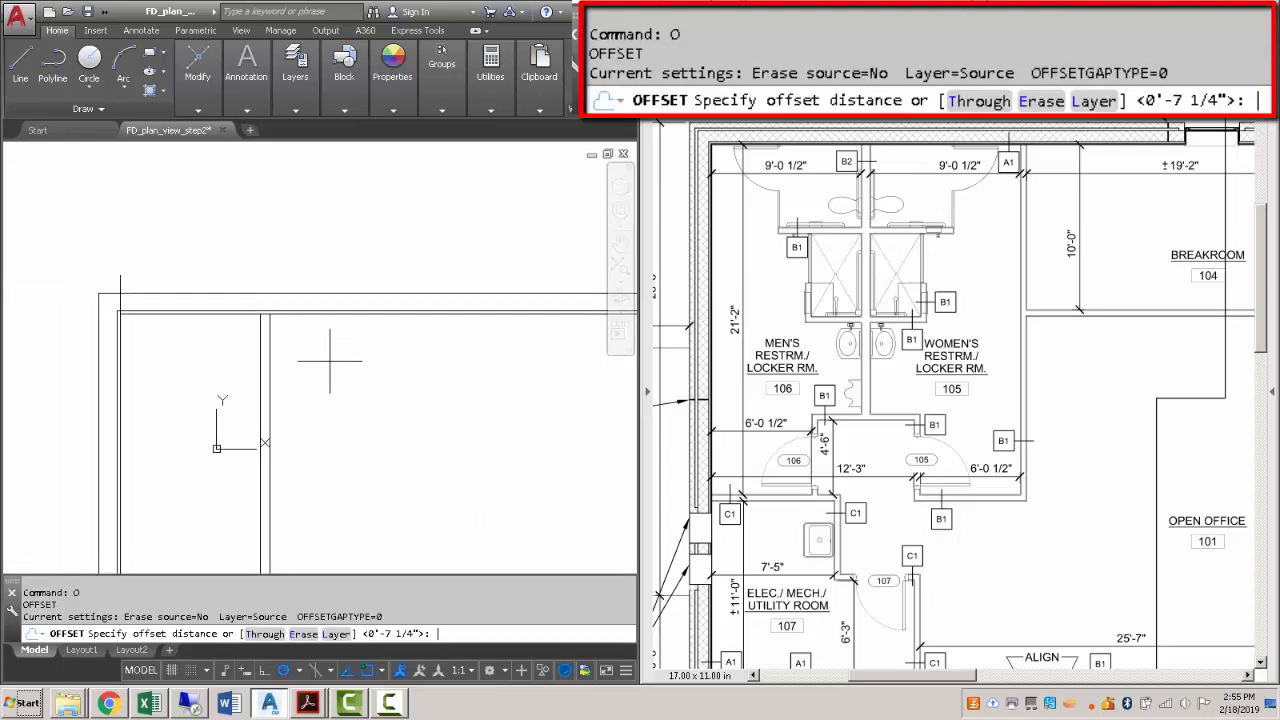
scroll(214, 357, up, 5)
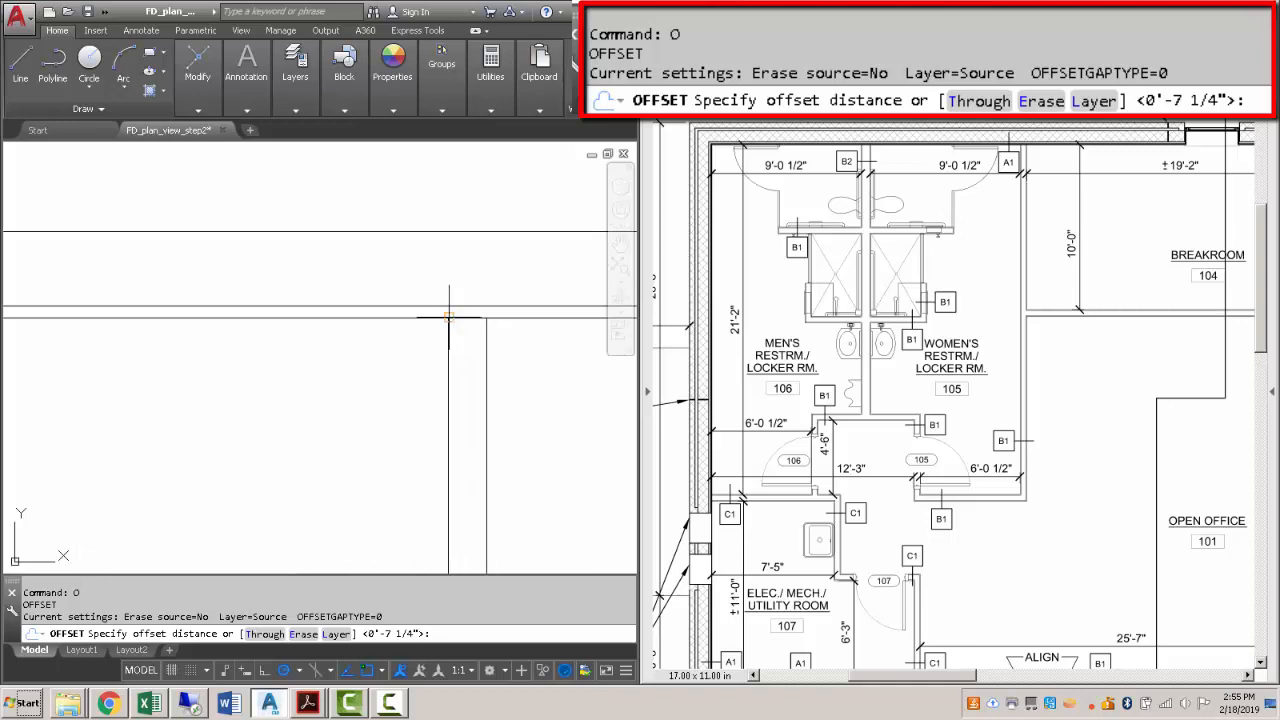
click(448, 317)
scroll(448, 330, down, 2)
click(174, 317)
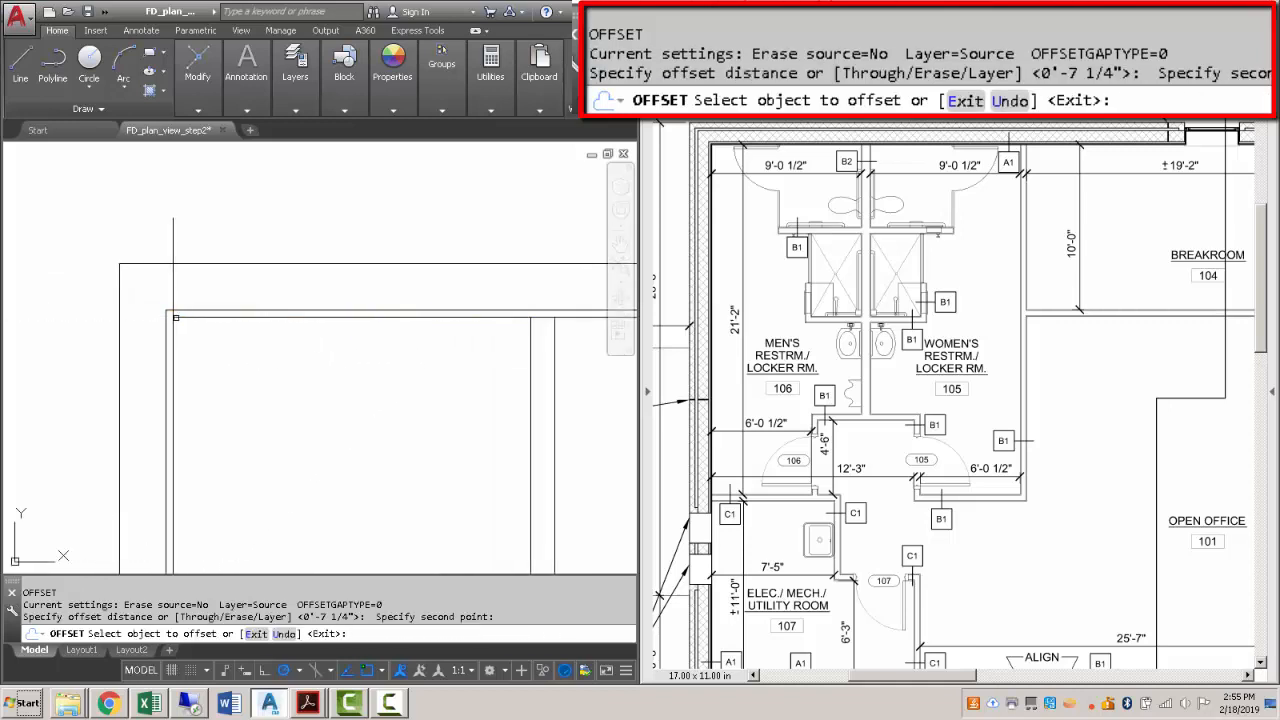
scroll(377, 409, down, 2)
middle_drag(377, 409, 254, 310)
click(362, 299)
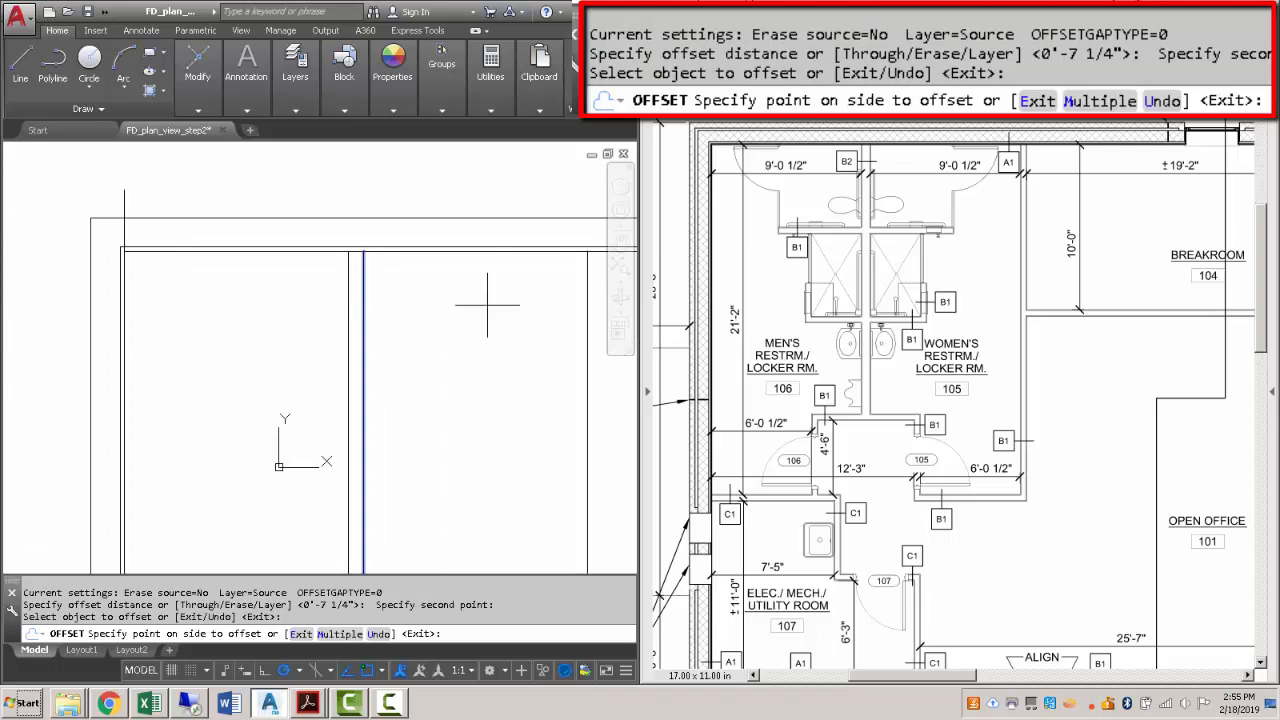
click(487, 305)
scroll(487, 312, down, 2)
middle_drag(494, 338, 306, 334)
scroll(320, 338, down, 2)
key(Escape)
Offset the women's restroom's right wall line 4-7/8" to the right to give the partition its thickness.
middle_drag(401, 374, 335, 329)
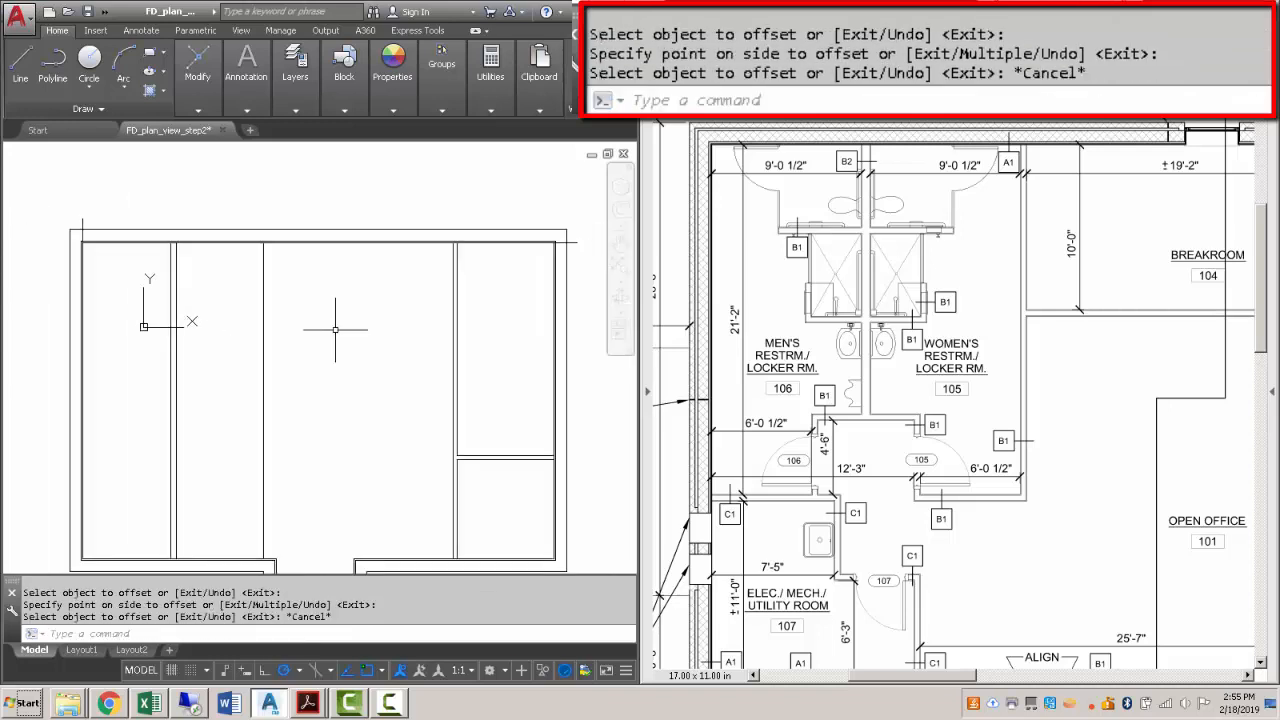
text(o)
key(Return)
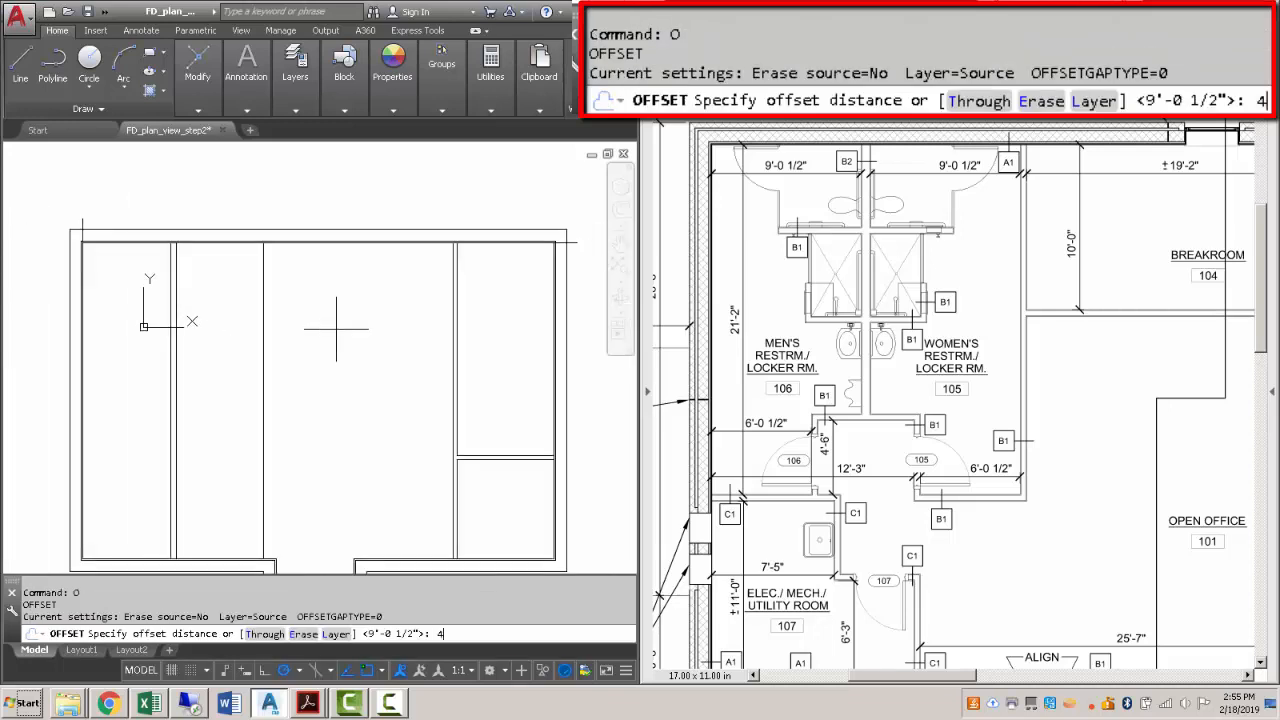
key(Return)
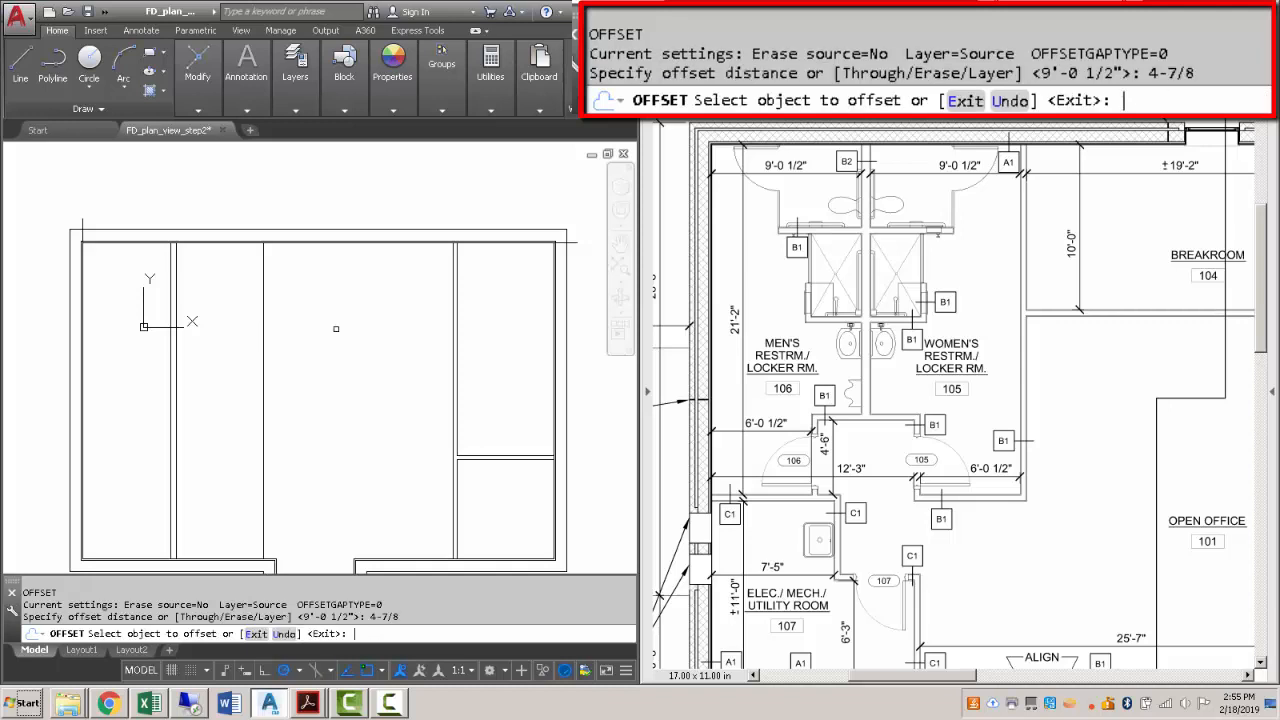
click(263, 310)
click(311, 302)
key(Escape)
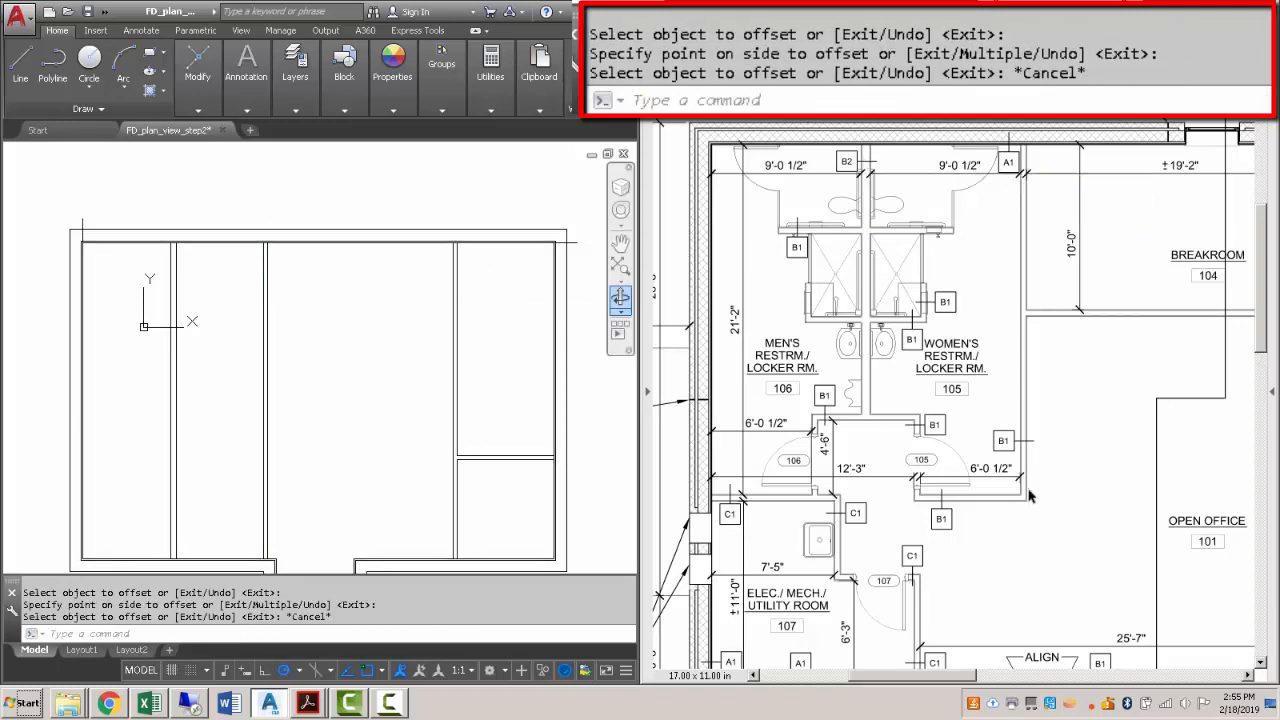
Draw a line along the upper interior wall face from the women's restroom's right partition to the laboratory partition.
scroll(634, 341, down, 2)
drag(966, 679, 1004, 679)
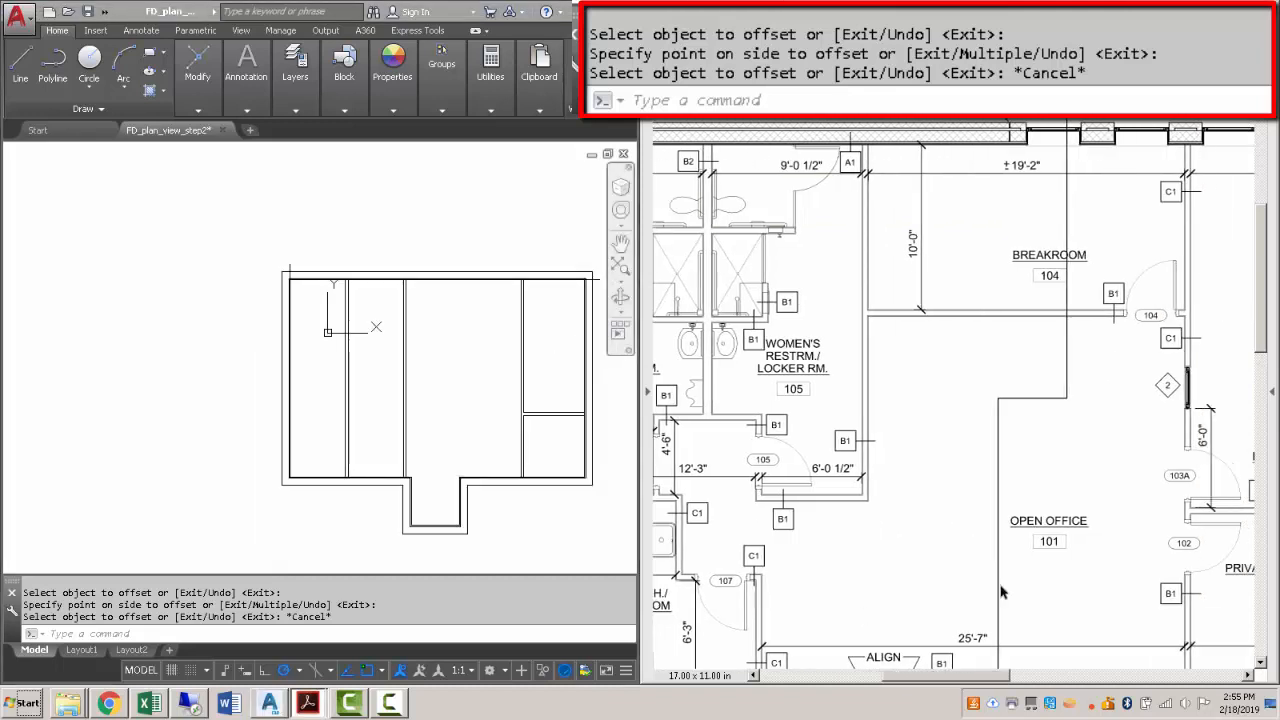
scroll(409, 312, up, 4)
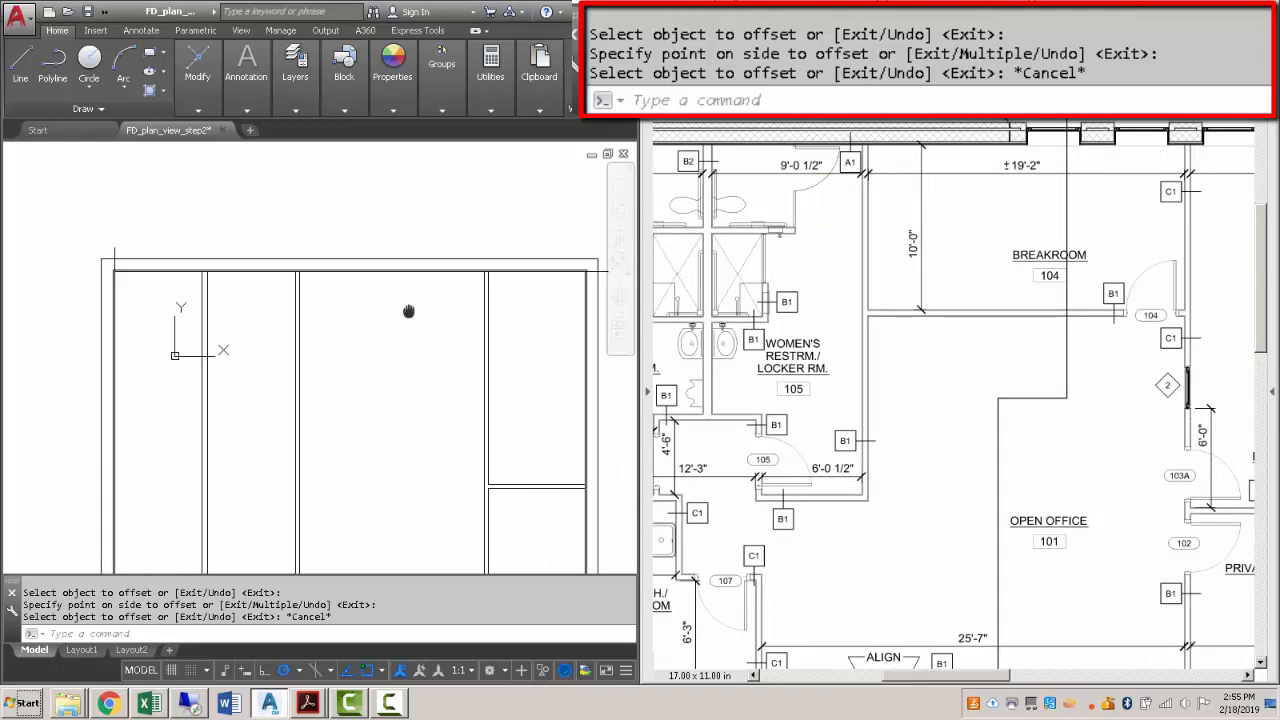
click(20, 62)
scroll(205, 216, up, 2)
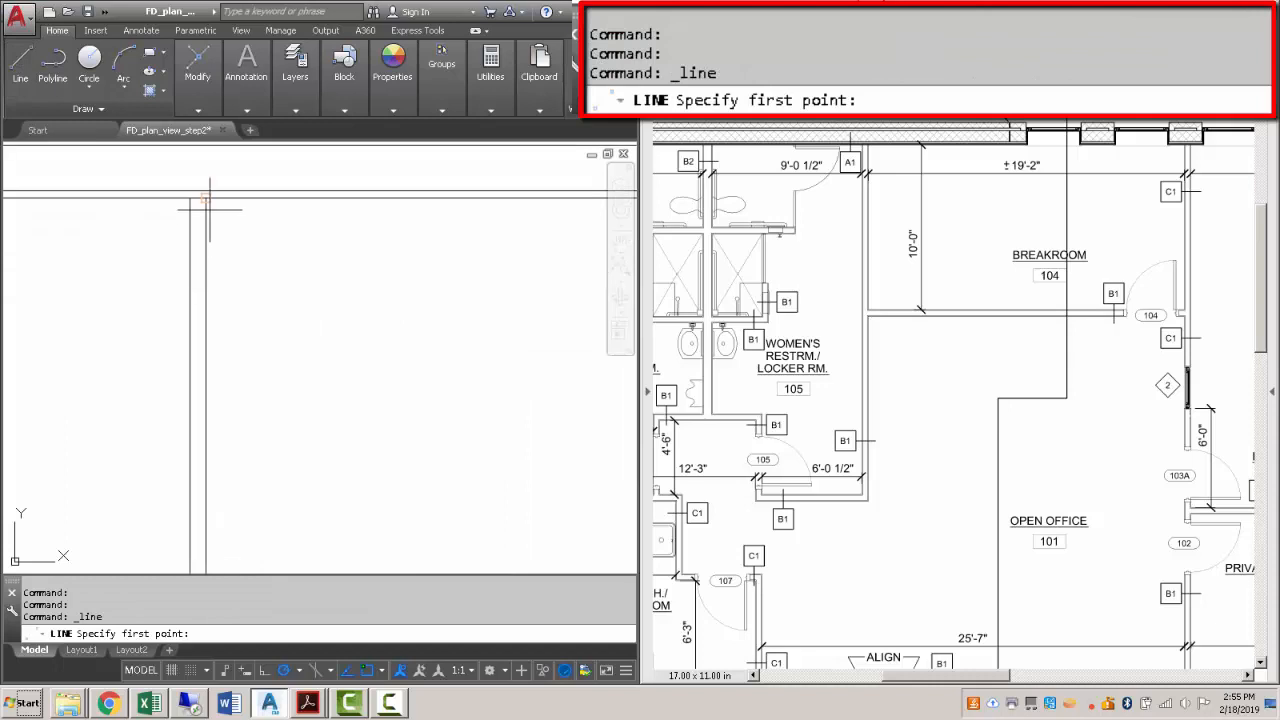
click(205, 216)
scroll(207, 222, down, 5)
scroll(334, 232, up, 3)
click(460, 217)
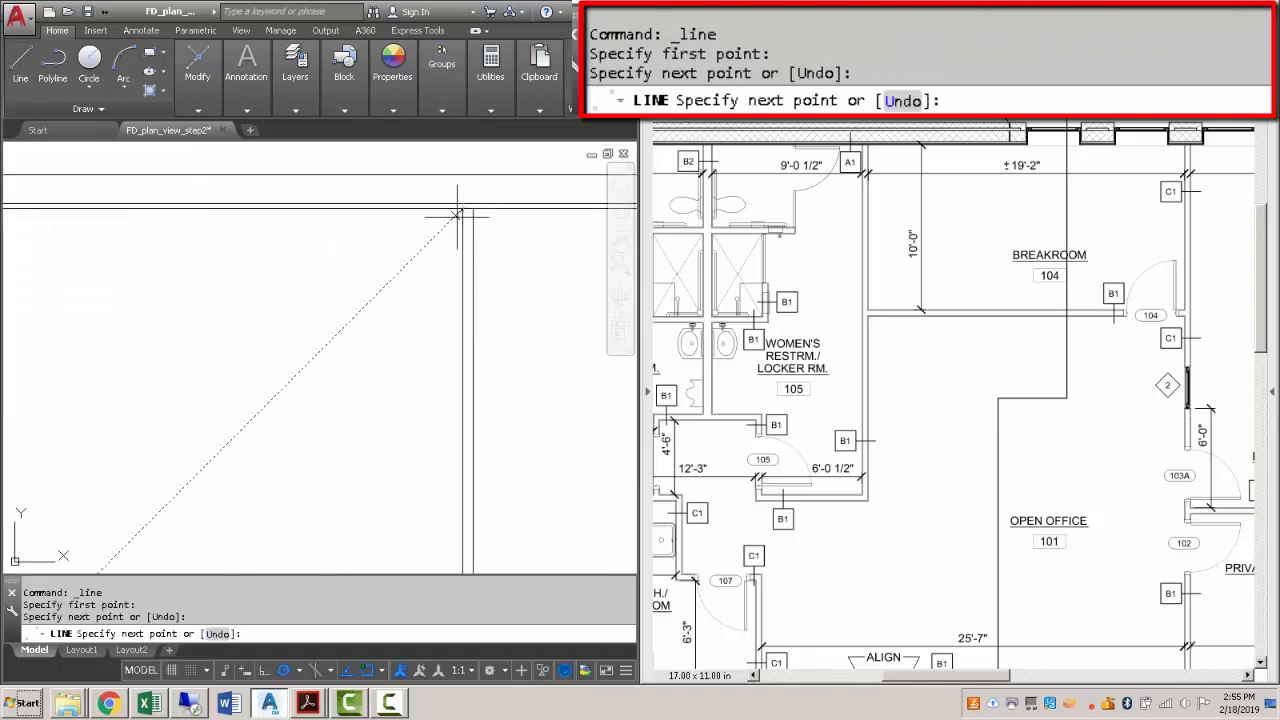
key(Escape)
Offset the line across the top of the breakroom 10' downward and erase the original line.
text(o)
key(Return)
text(10')
key(Return)
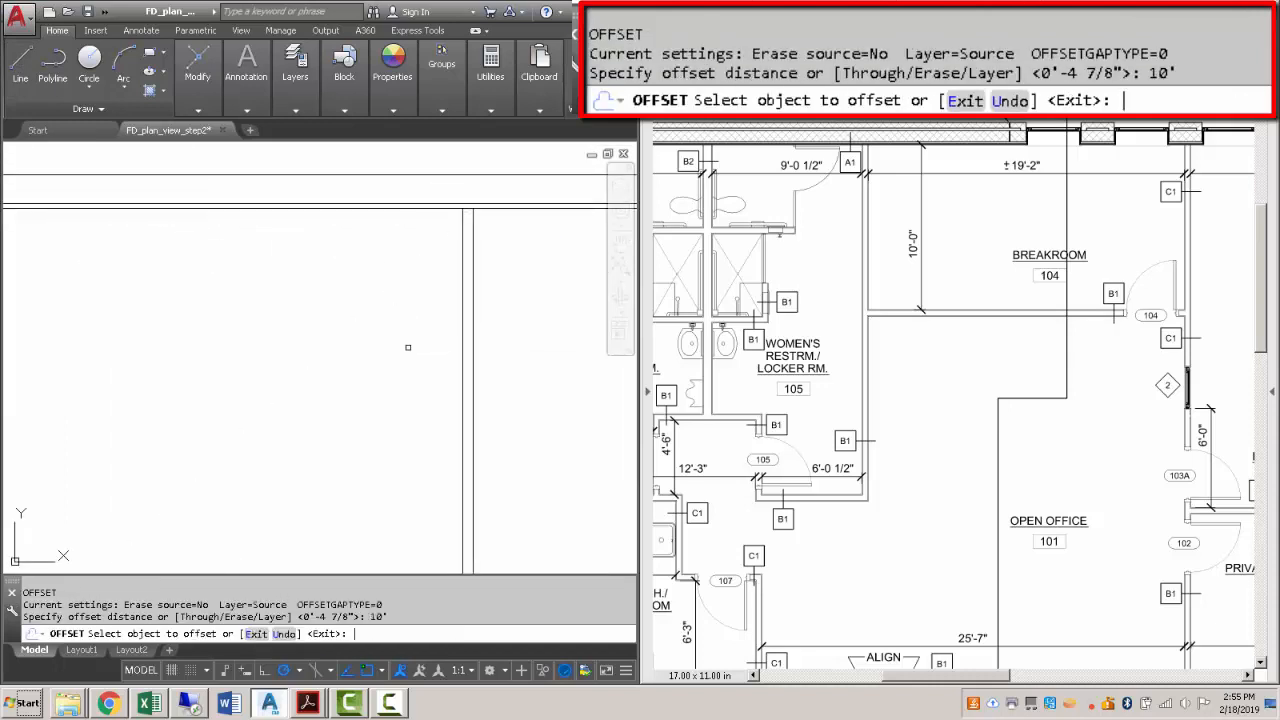
click(346, 206)
click(345, 305)
key(Escape)
scroll(346, 311, down, 2)
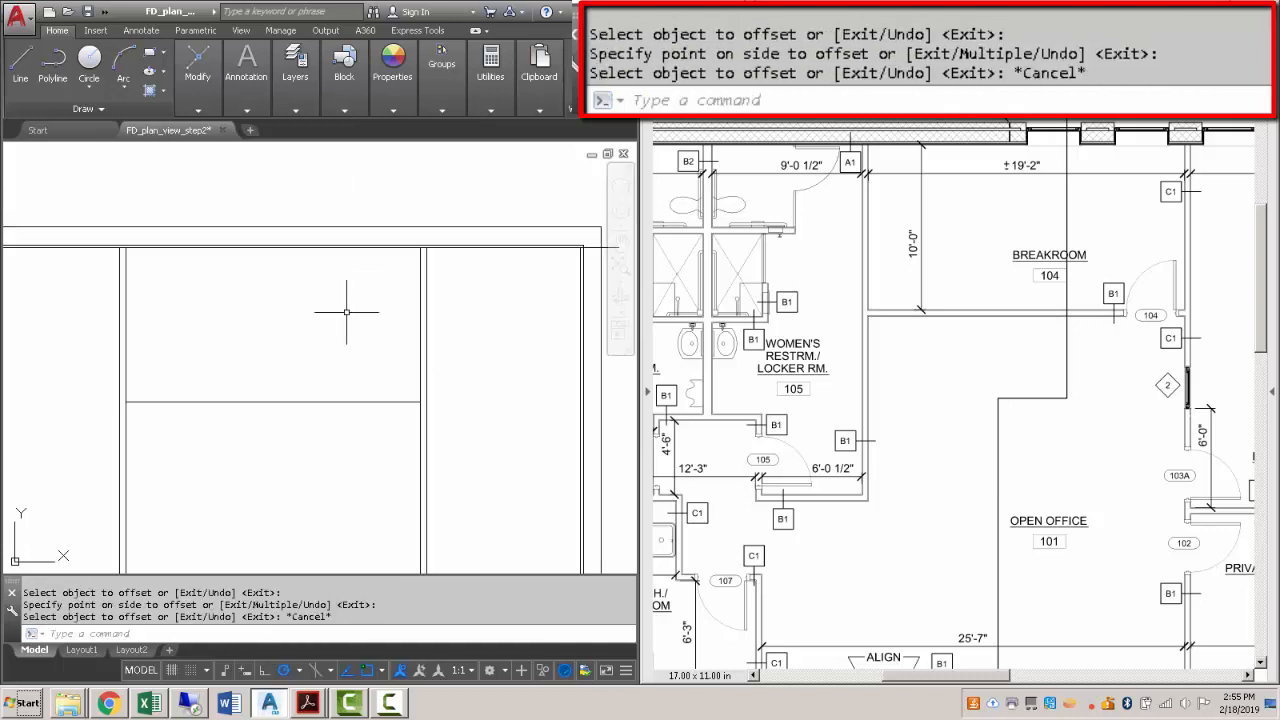
click(318, 247)
key(Delete)
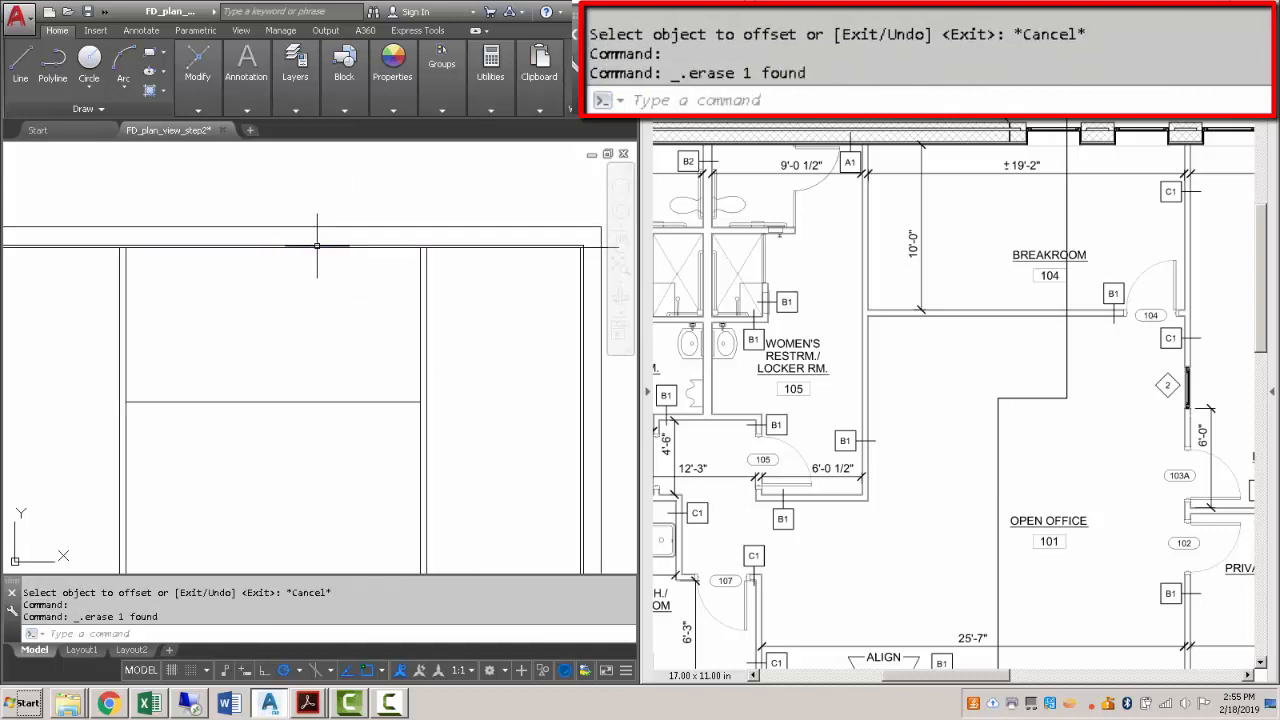
Offset the breakroom's lower wall line 4-7/8" downward to give the B1 partition its thickness.
text(o)
key(Return)
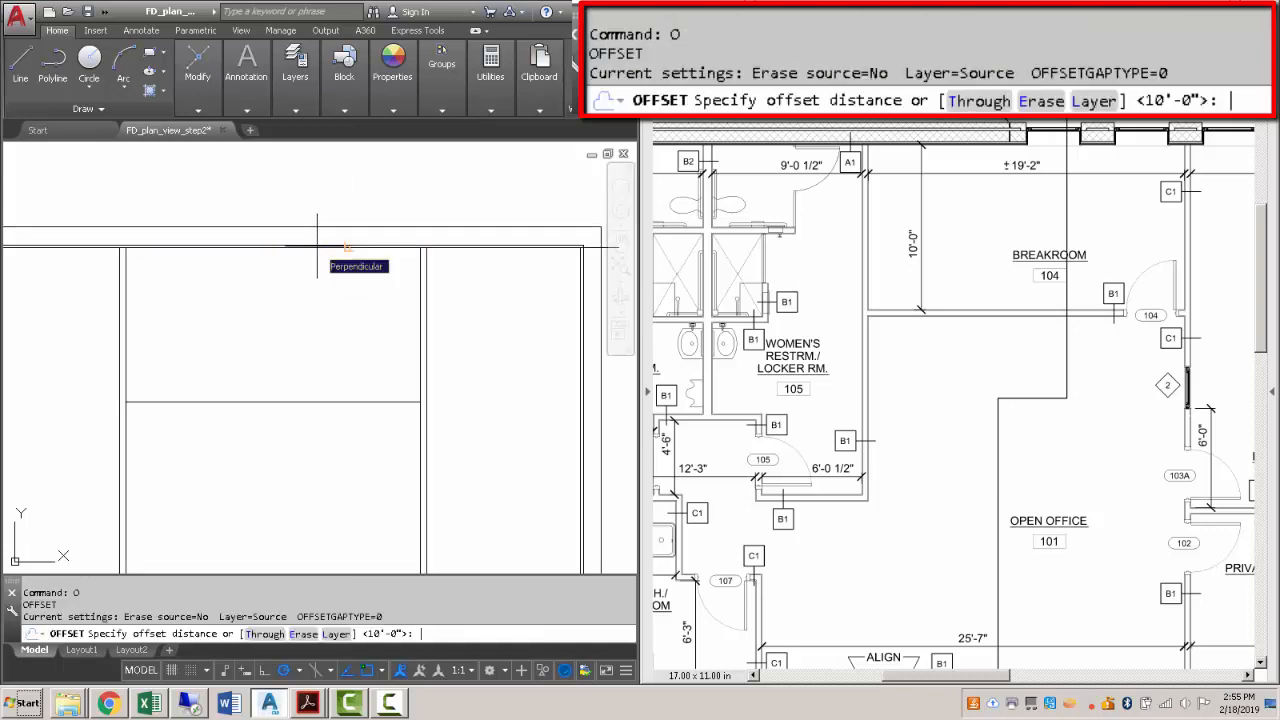
text(4-7/8)
key(Return)
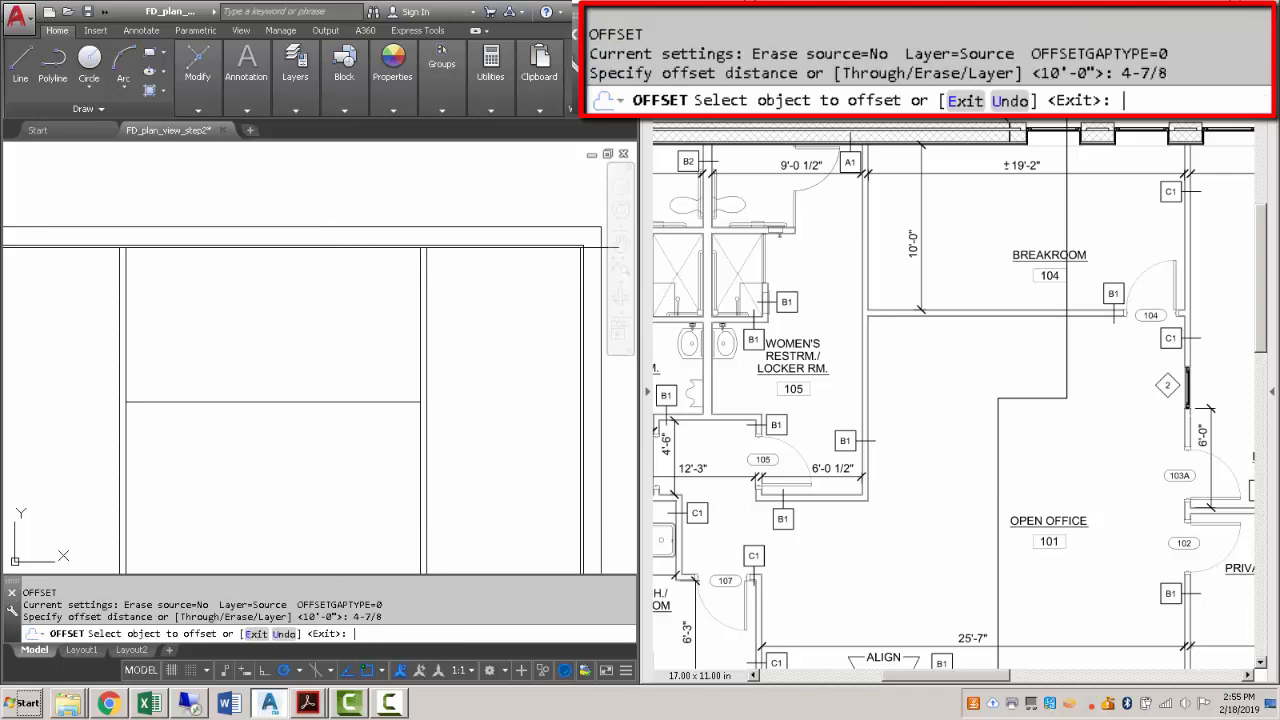
click(315, 403)
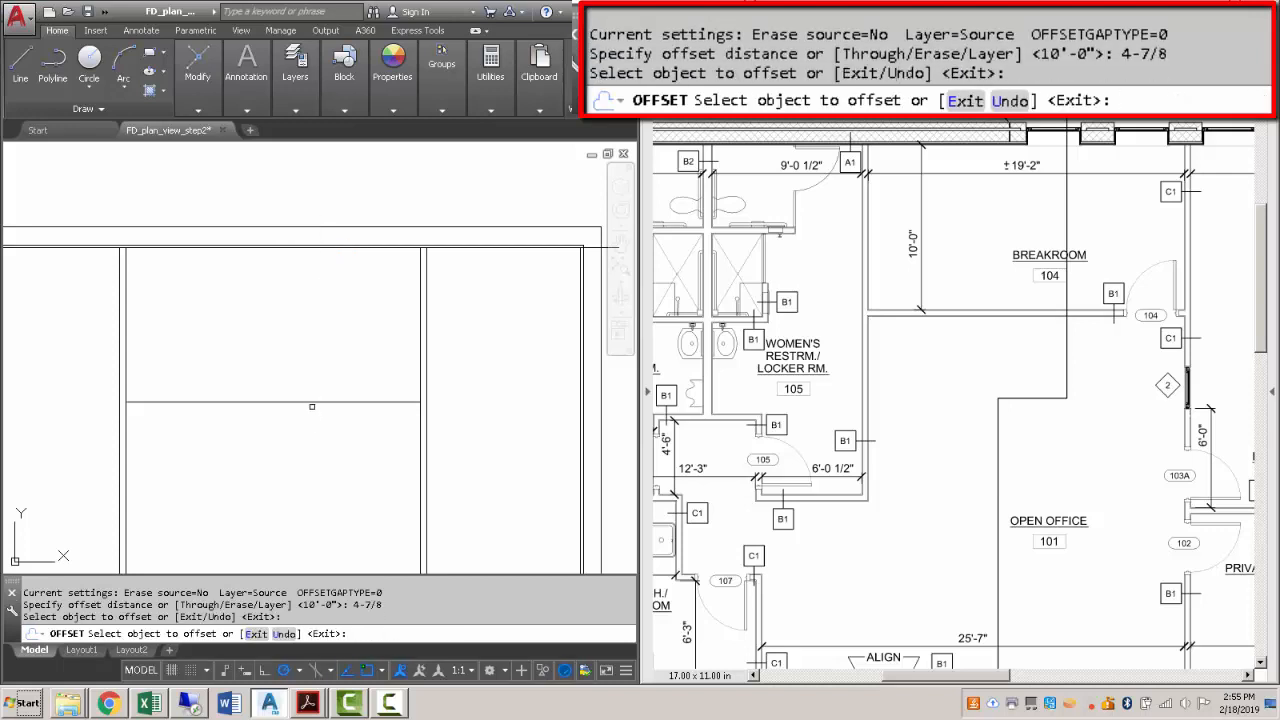
click(315, 403)
click(310, 431)
key(Escape)
Trim the laboratory partition's face between the two breakroom wall lines at the wall's right end.
text(tr)
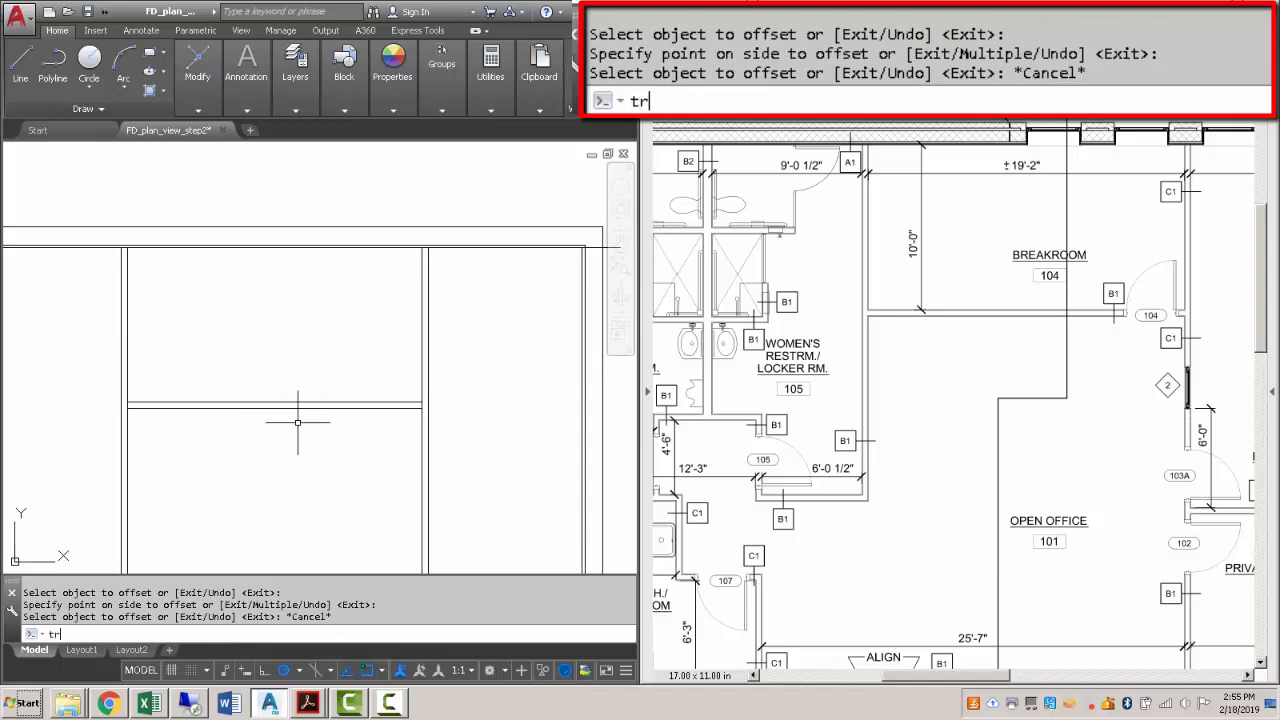
key(Return)
key(Return)
click(424, 405)
scroll(424, 405, up, 5)
click(404, 404)
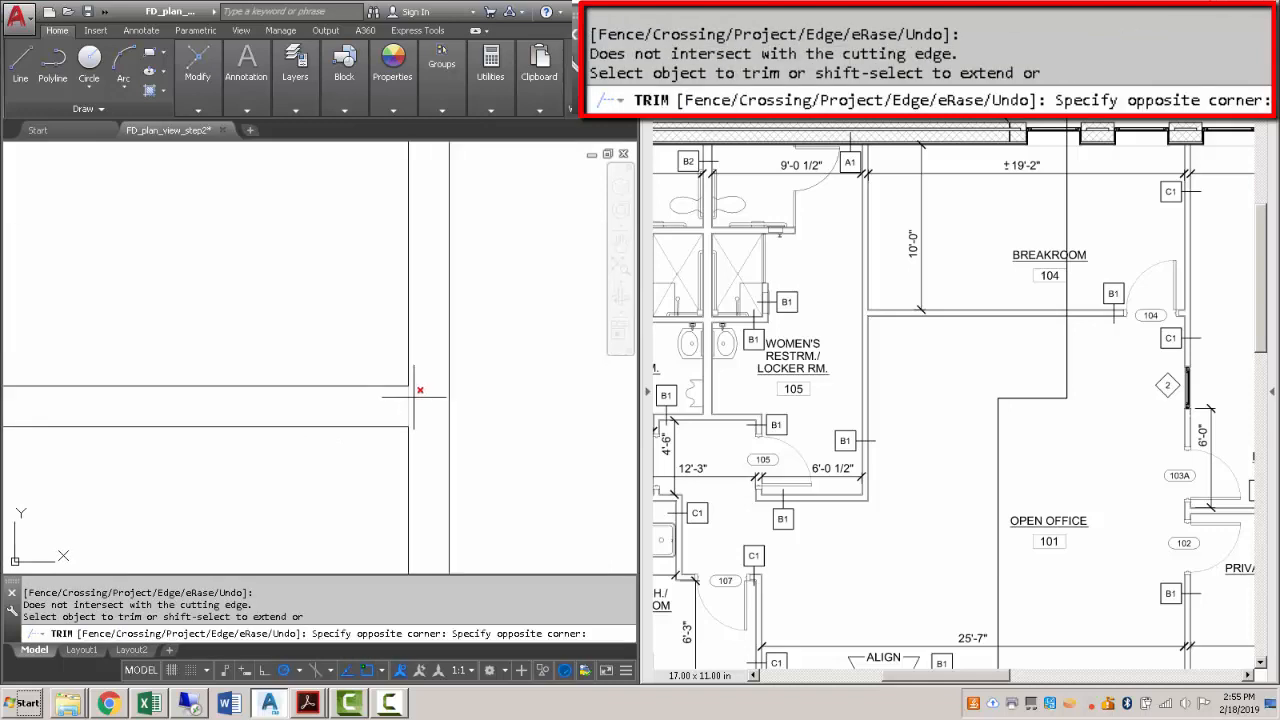
click(423, 403)
Trim the women's restroom partition's face between the two breakroom wall lines at the wall's left end.
scroll(370, 405, down, 6)
scroll(254, 403, up, 3)
click(450, 396)
scroll(450, 396, up, 3)
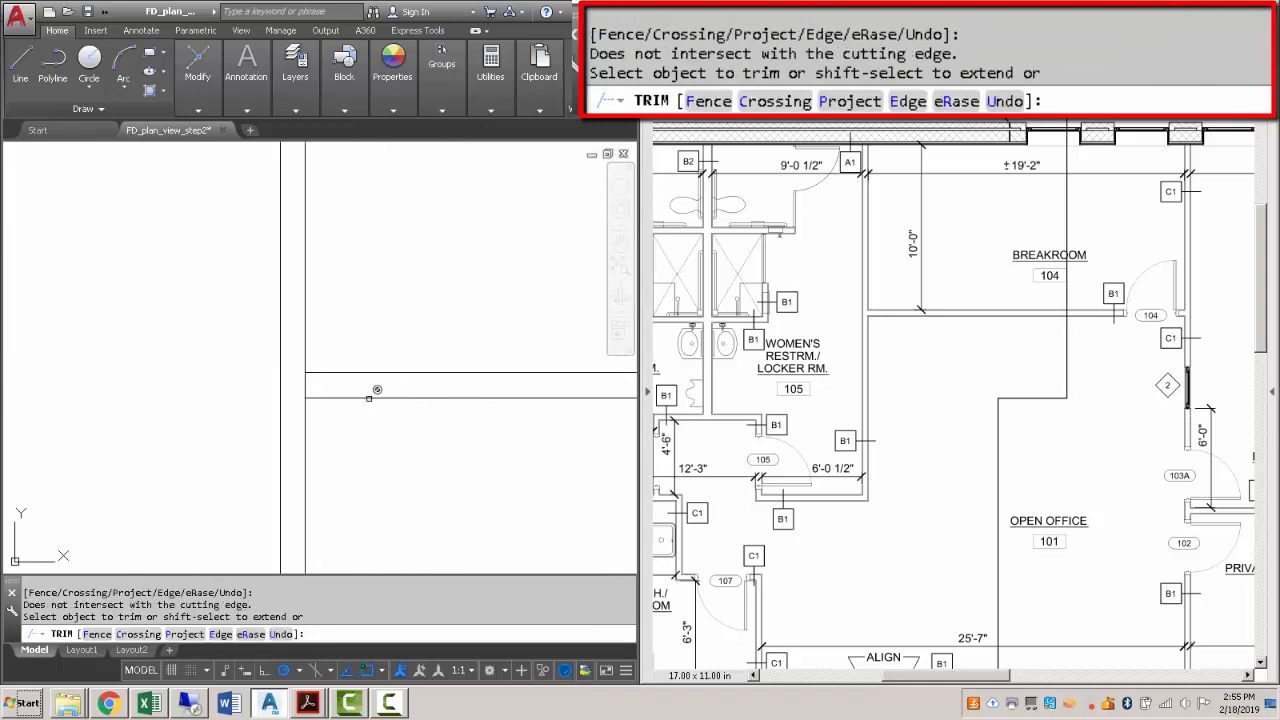
click(335, 388)
click(311, 393)
key(Escape)
scroll(304, 394, down, 3)
scroll(302, 393, down, 6)
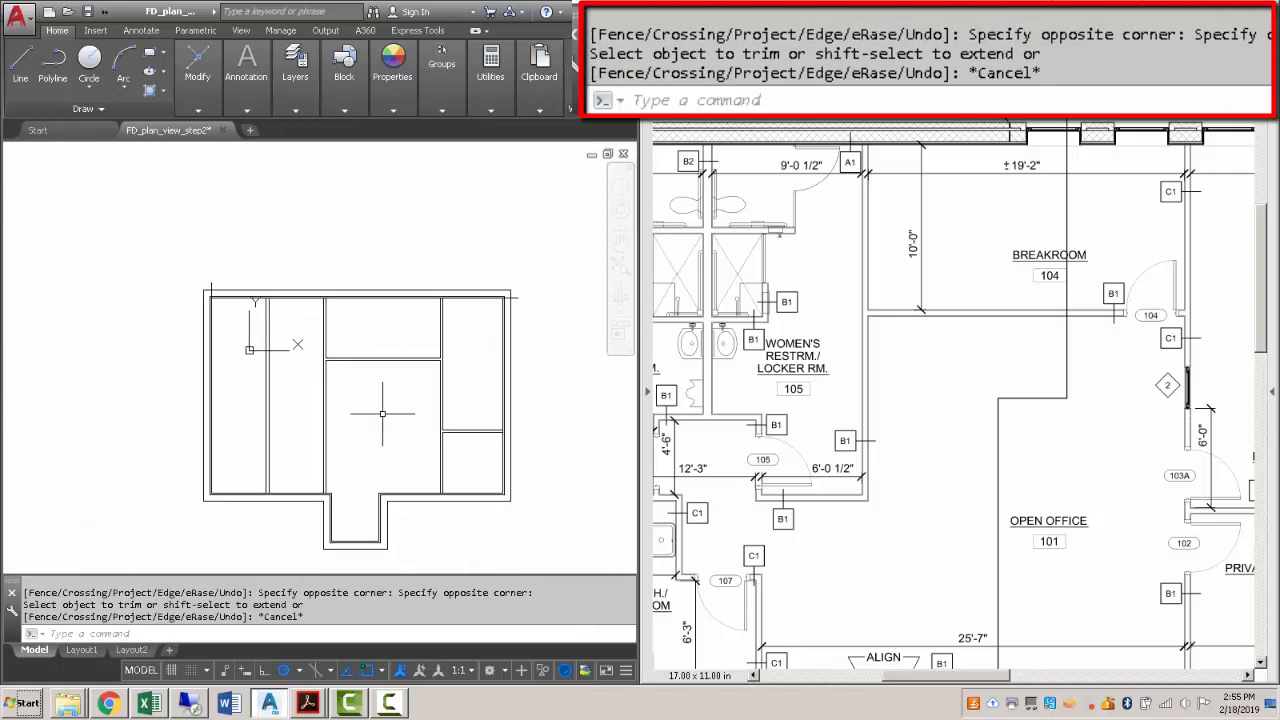
Erase the leftover construction lines at the building's upper right and upper left corners.
scroll(523, 297, up, 3)
click(515, 295)
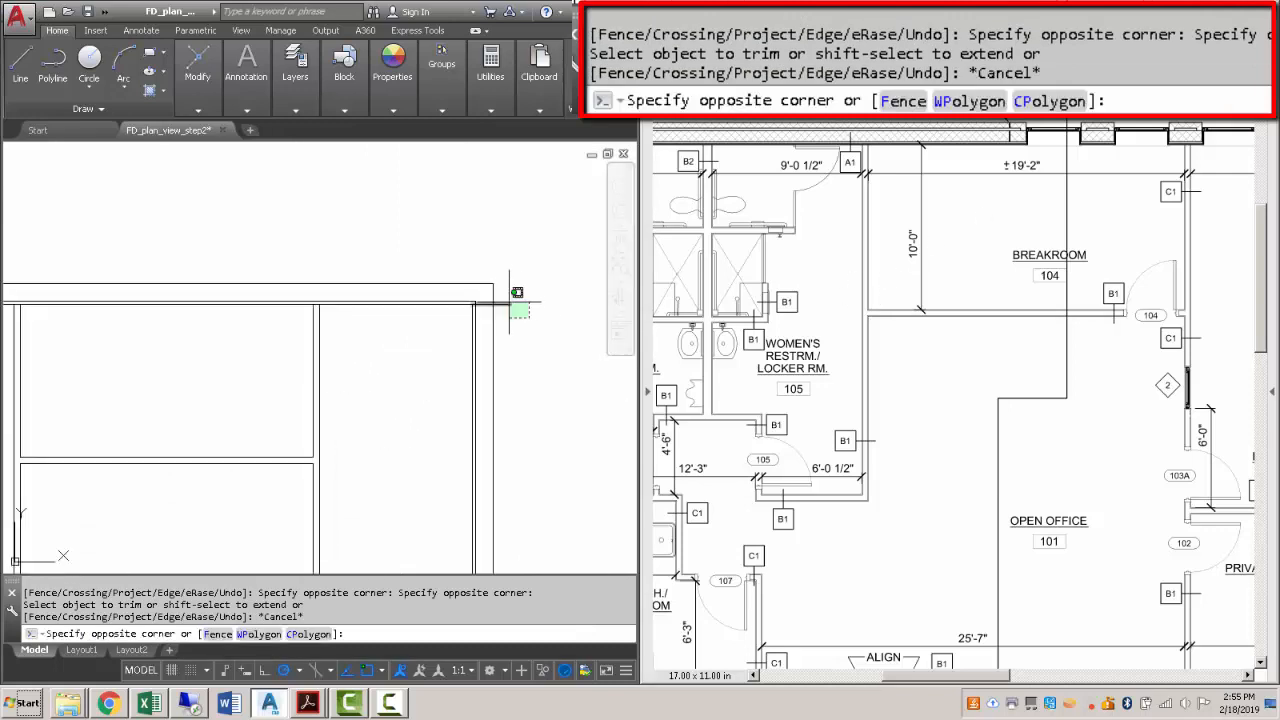
click(505, 303)
key(Delete)
scroll(513, 308, down, 2)
middle_drag(273, 337, 490, 360)
scroll(258, 323, up, 4)
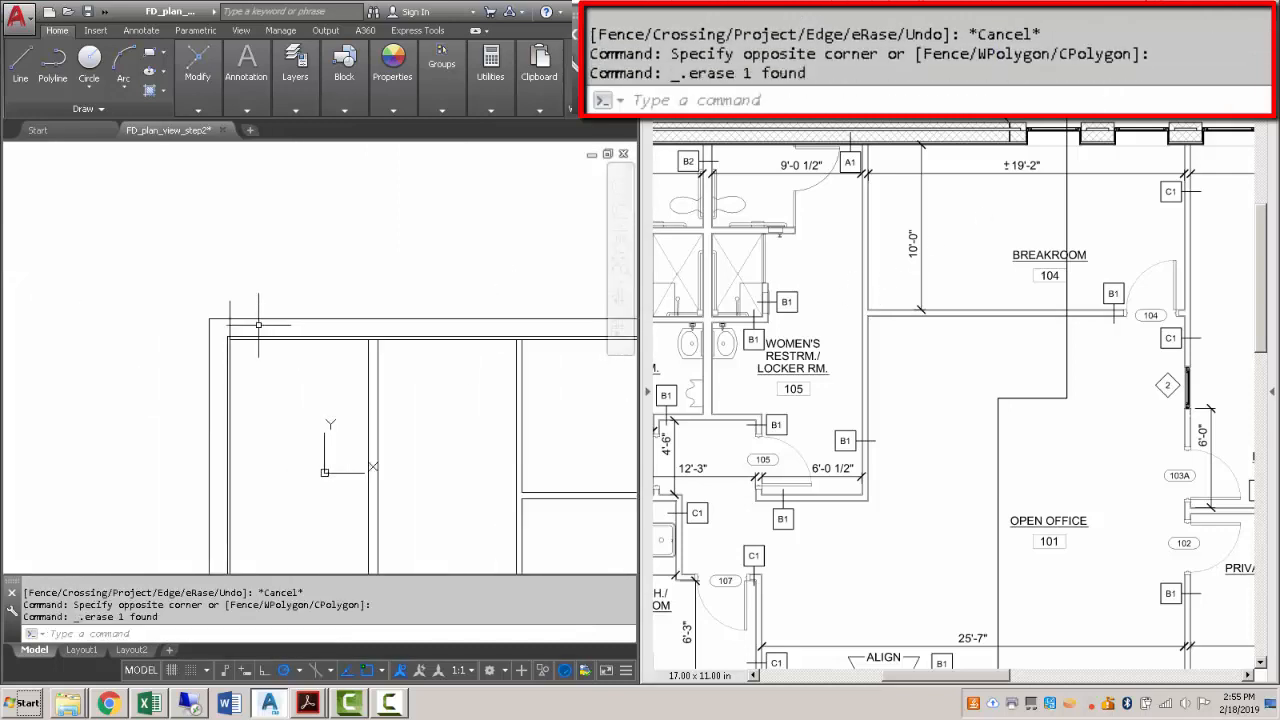
click(236, 301)
click(200, 300)
key(Delete)
scroll(400, 430, down, 5)
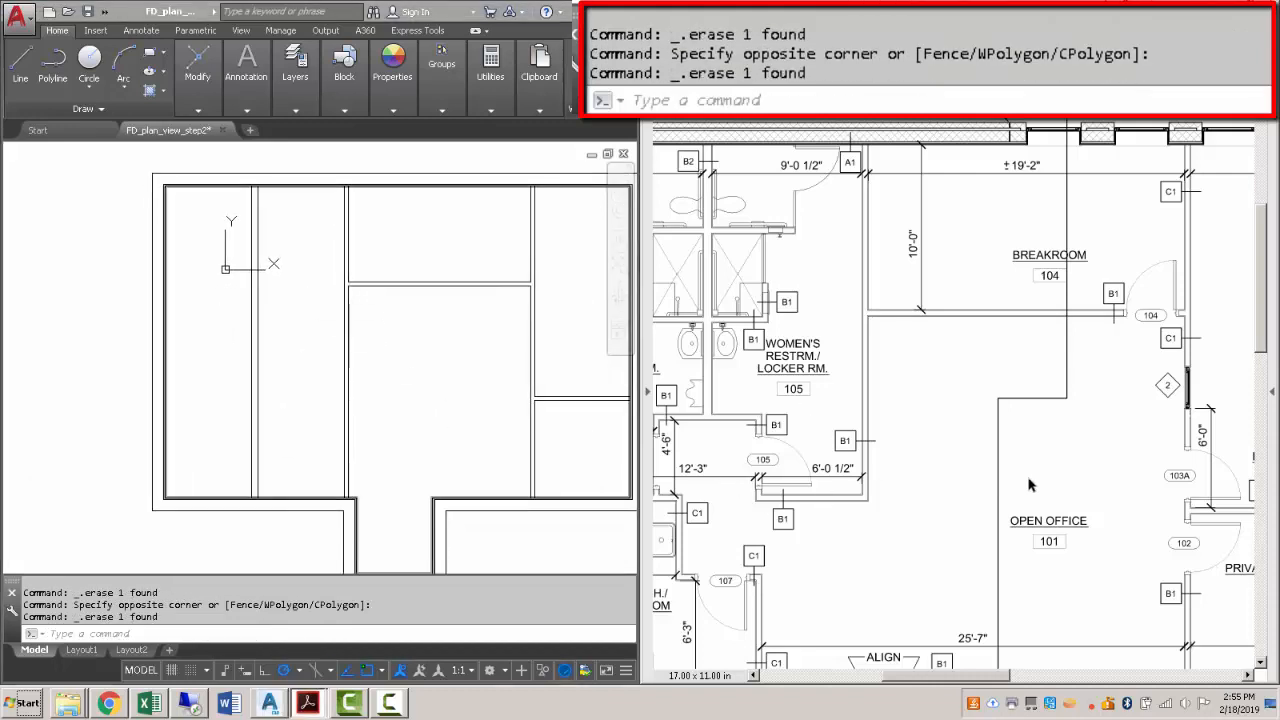
Draw a line across the vestibule opening between the two interior wallboard corners, aligned with the office's lower wall face.
scroll(1030, 485, down, 4)
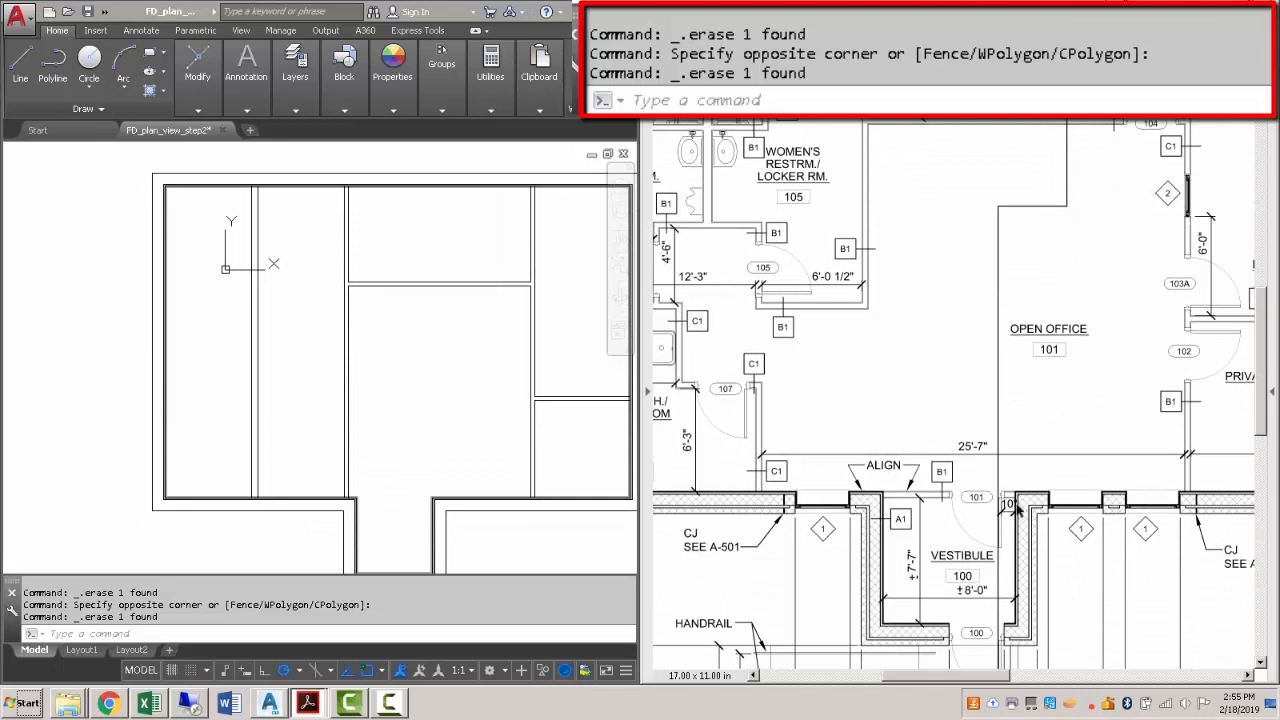
ctrl+scroll(966, 510, up, 3)
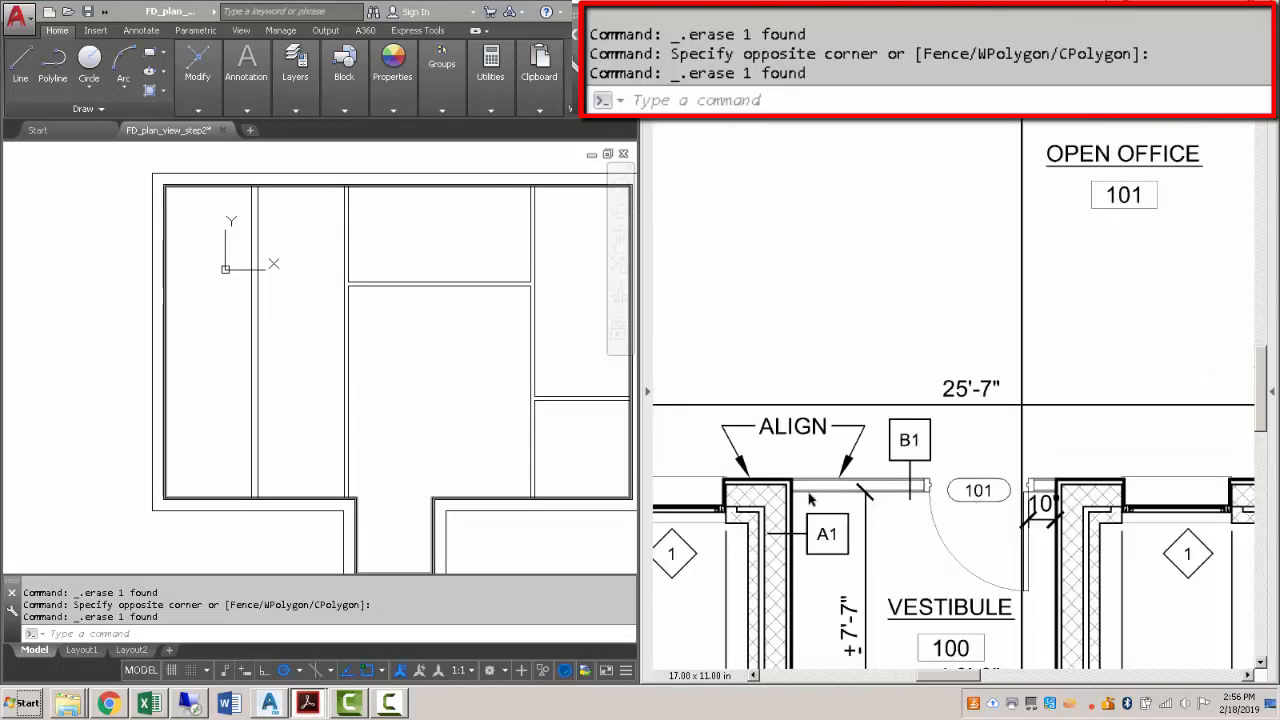
scroll(371, 434, up, 5)
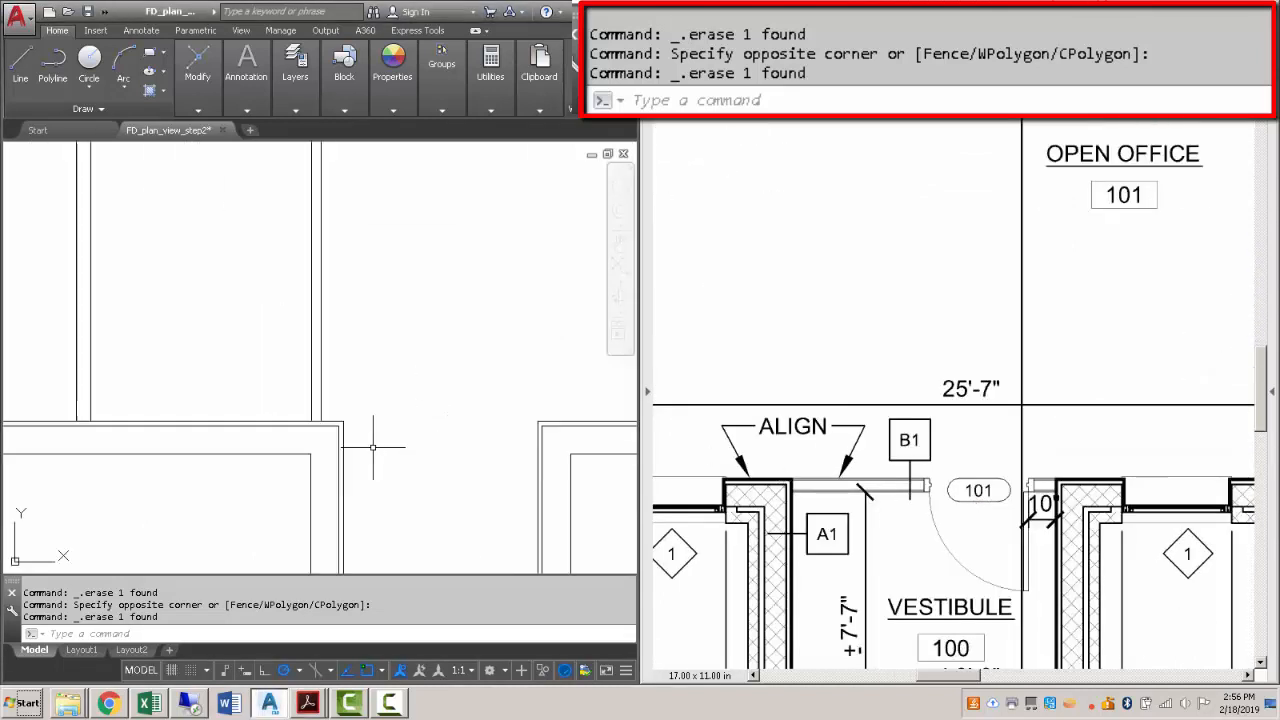
text(L)
key(Return)
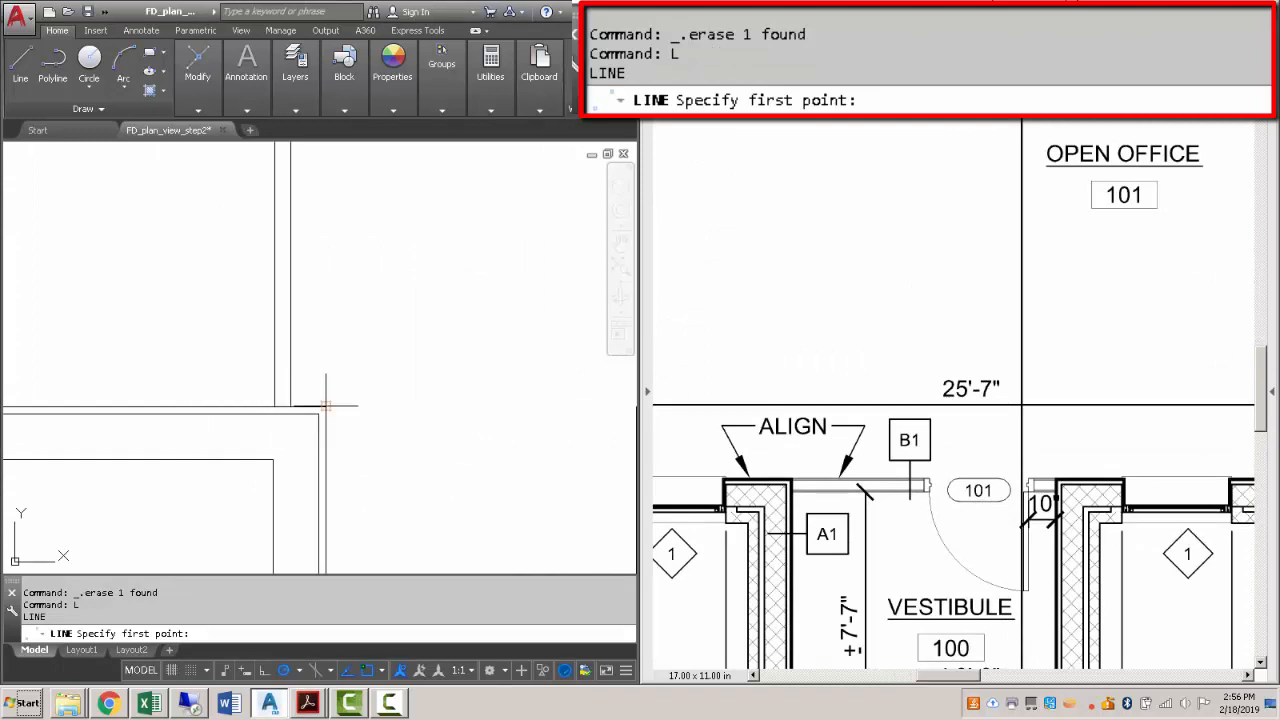
click(326, 406)
scroll(328, 406, down, 4)
scroll(470, 411, up, 4)
click(387, 401)
key(Escape)
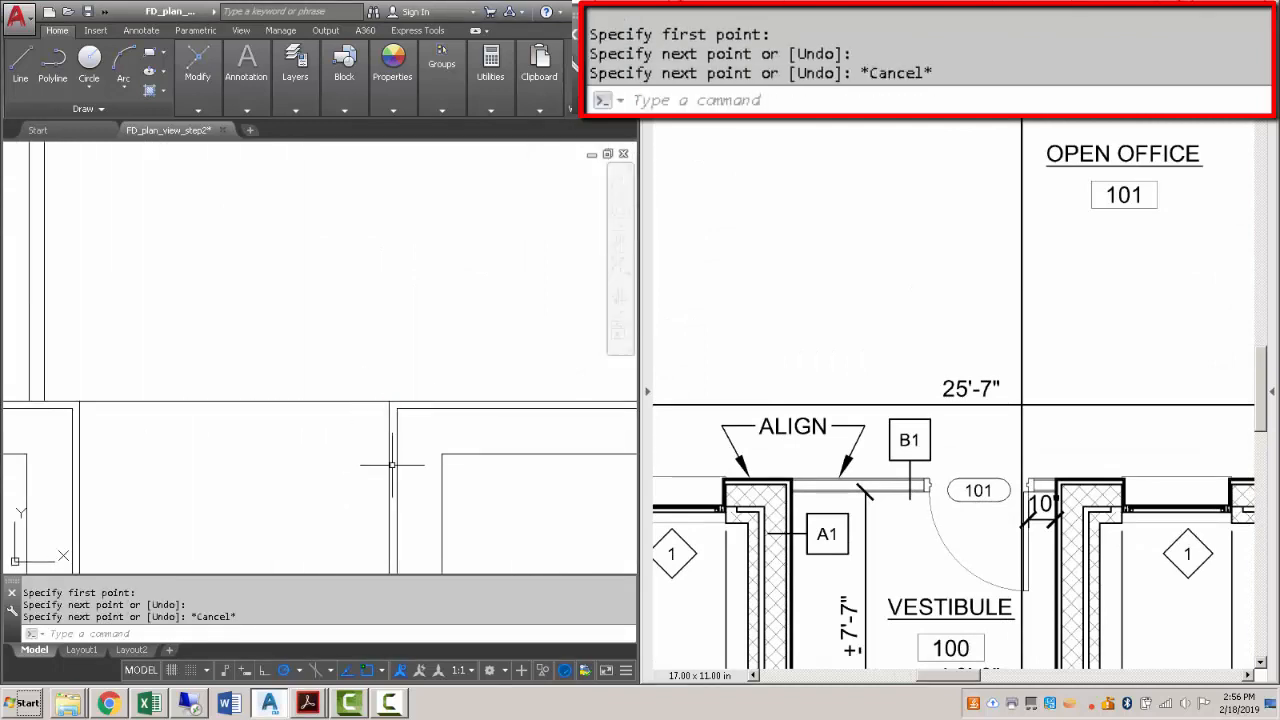
Offset the line across the vestibule opening 4-7/8" downward to form the B1 partition.
text(O)
key(Return)
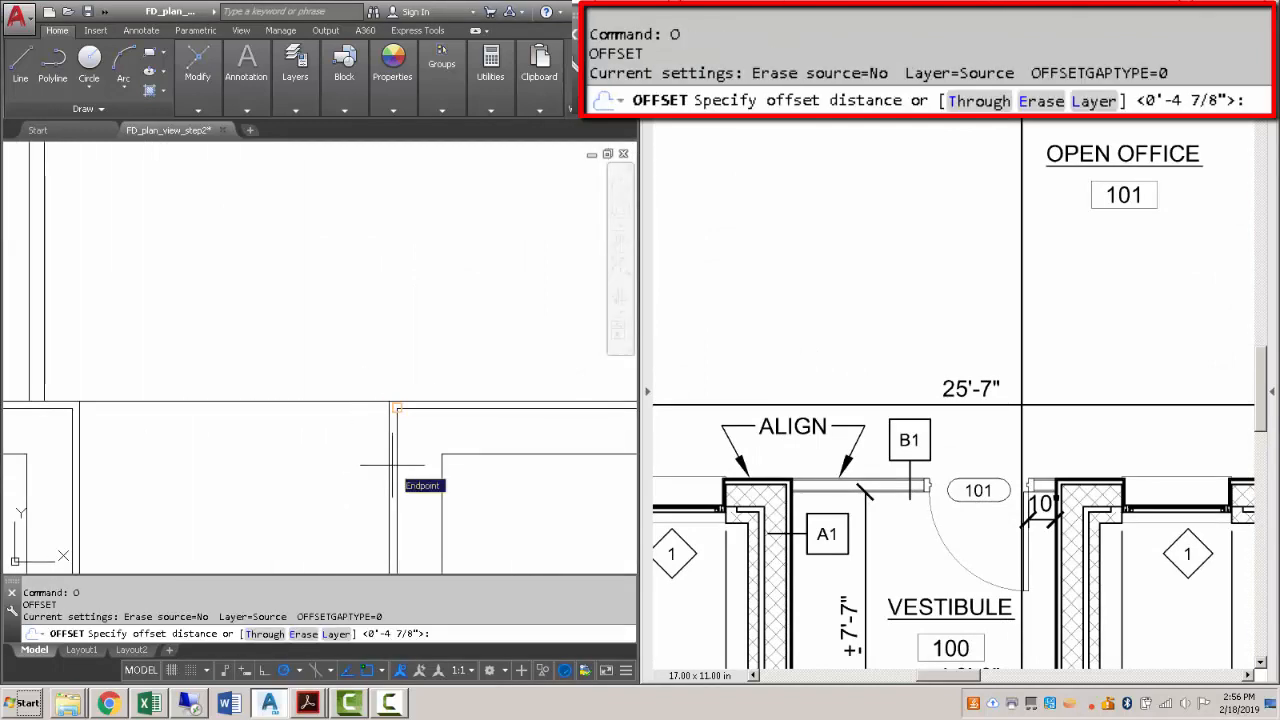
key(Return)
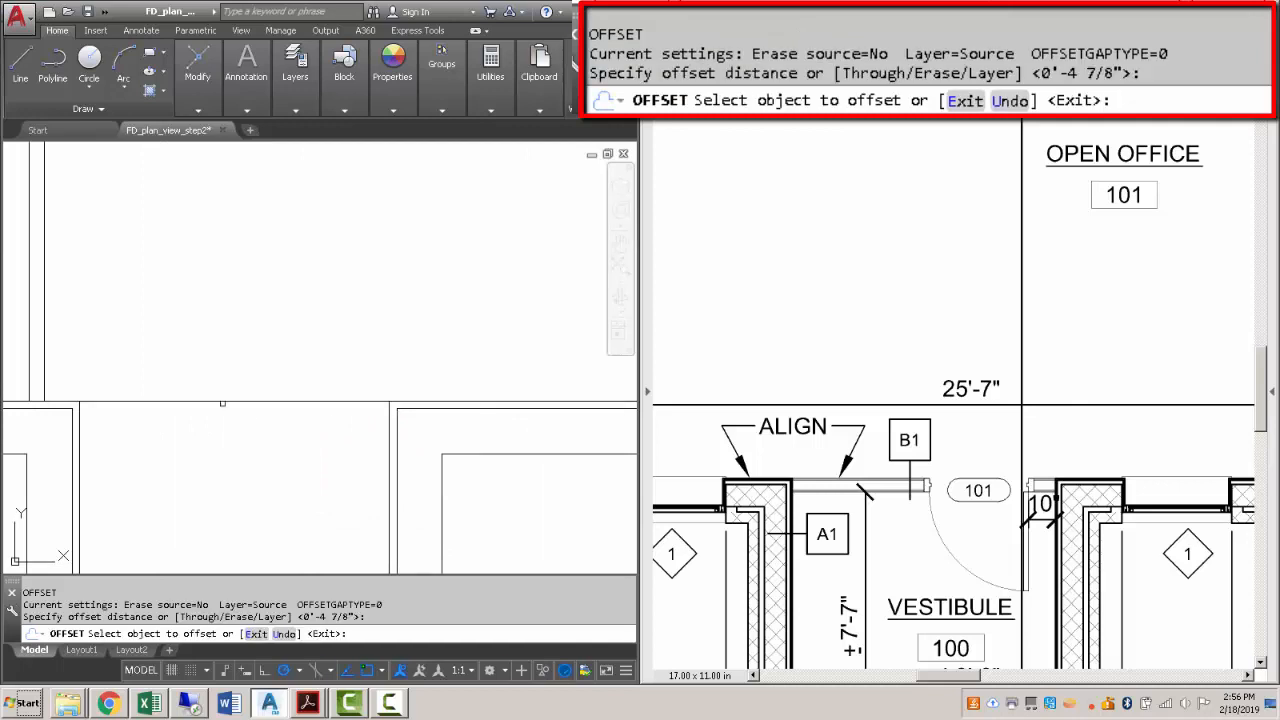
click(222, 403)
click(223, 449)
key(Escape)
scroll(223, 449, down, 5)
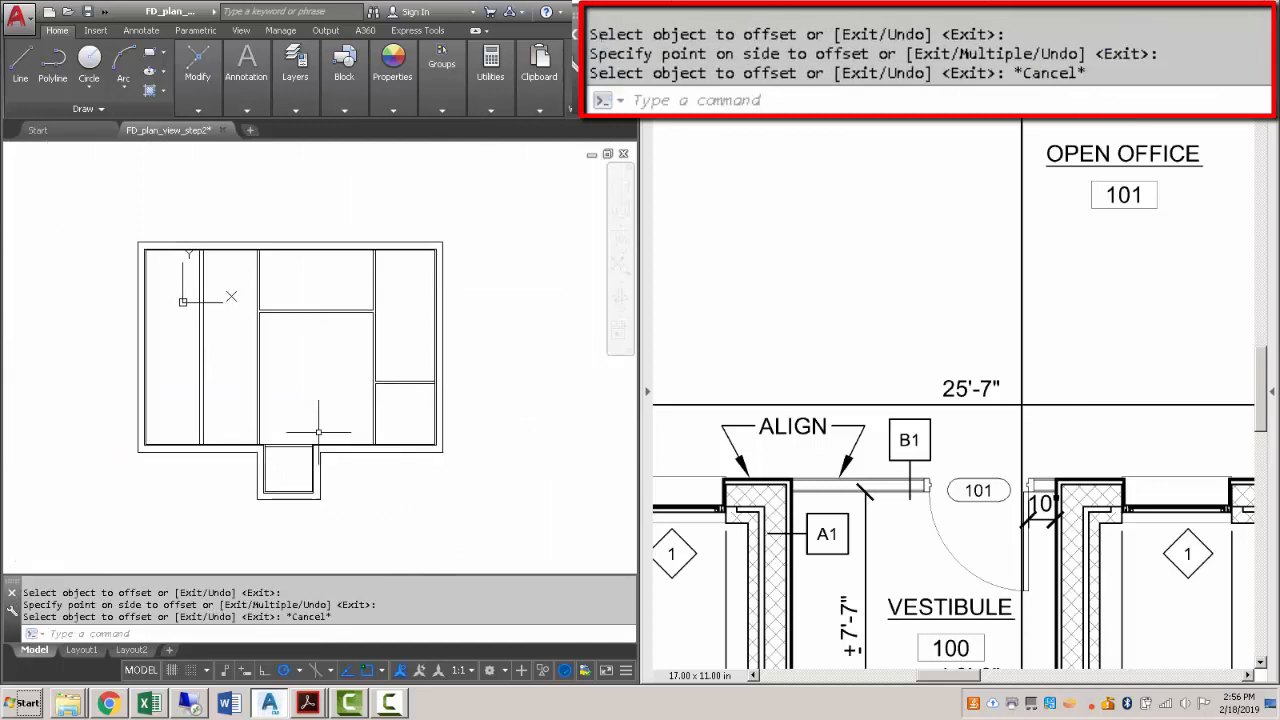
Draw a horizontal construction line from the men's restroom's upper left interior wallboard corner out past the exterior wall.
drag(952, 680, 893, 686)
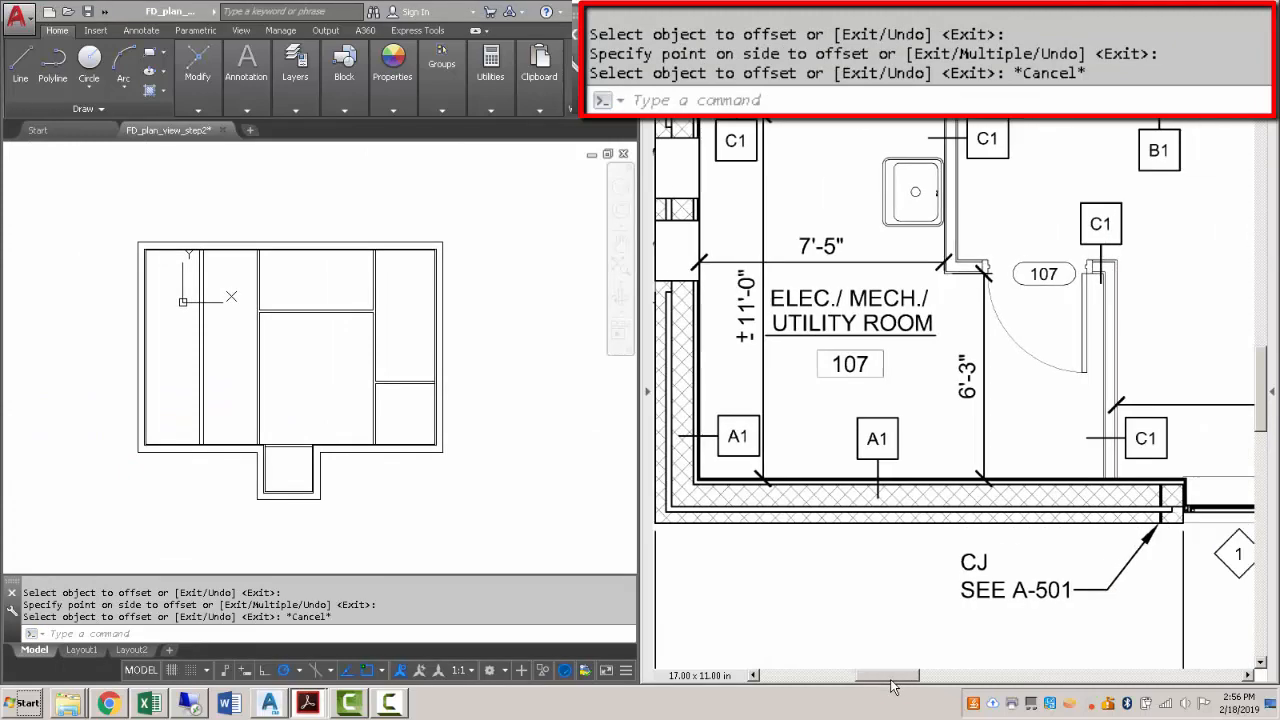
scroll(878, 503, up, 3)
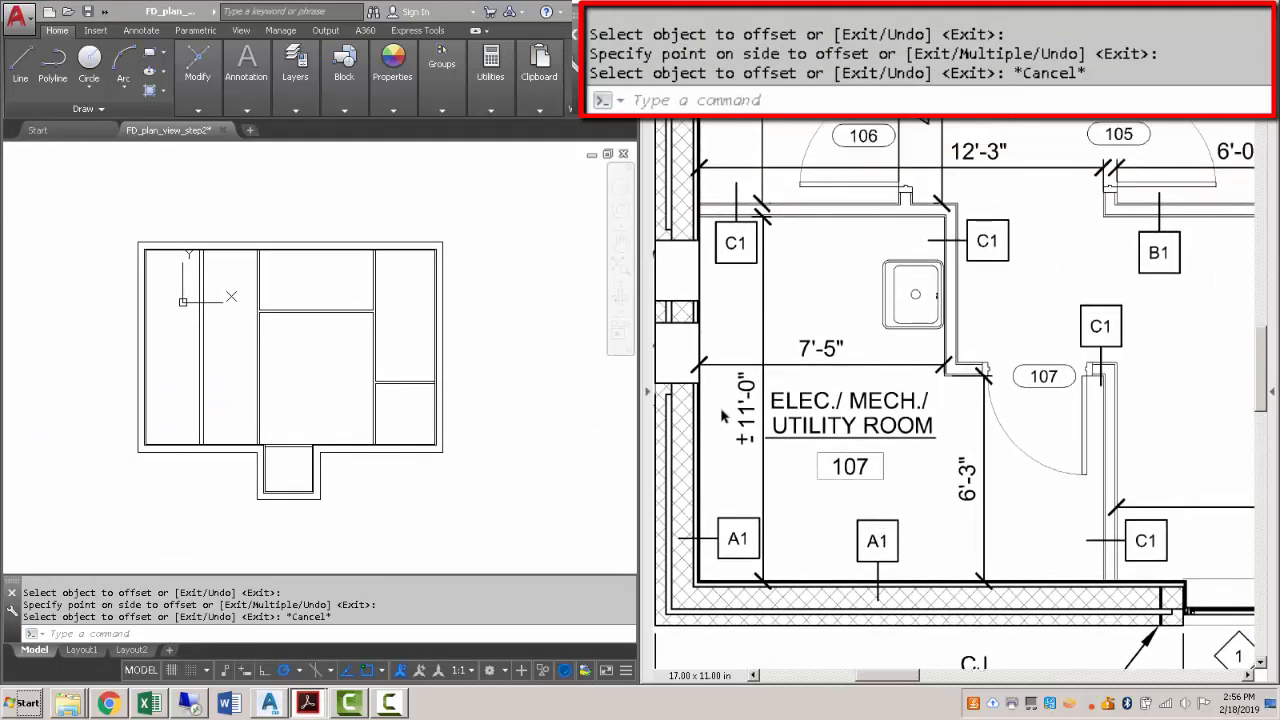
scroll(740, 417, up, 10)
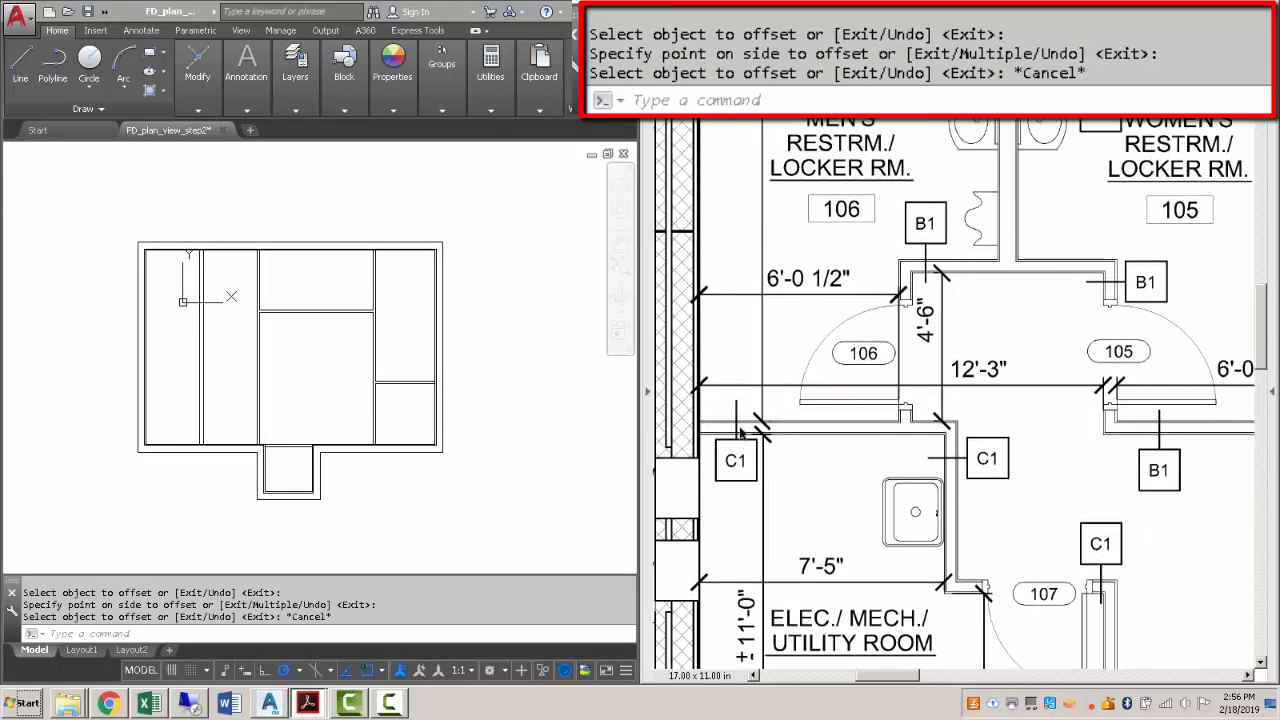
scroll(730, 370, up, 1)
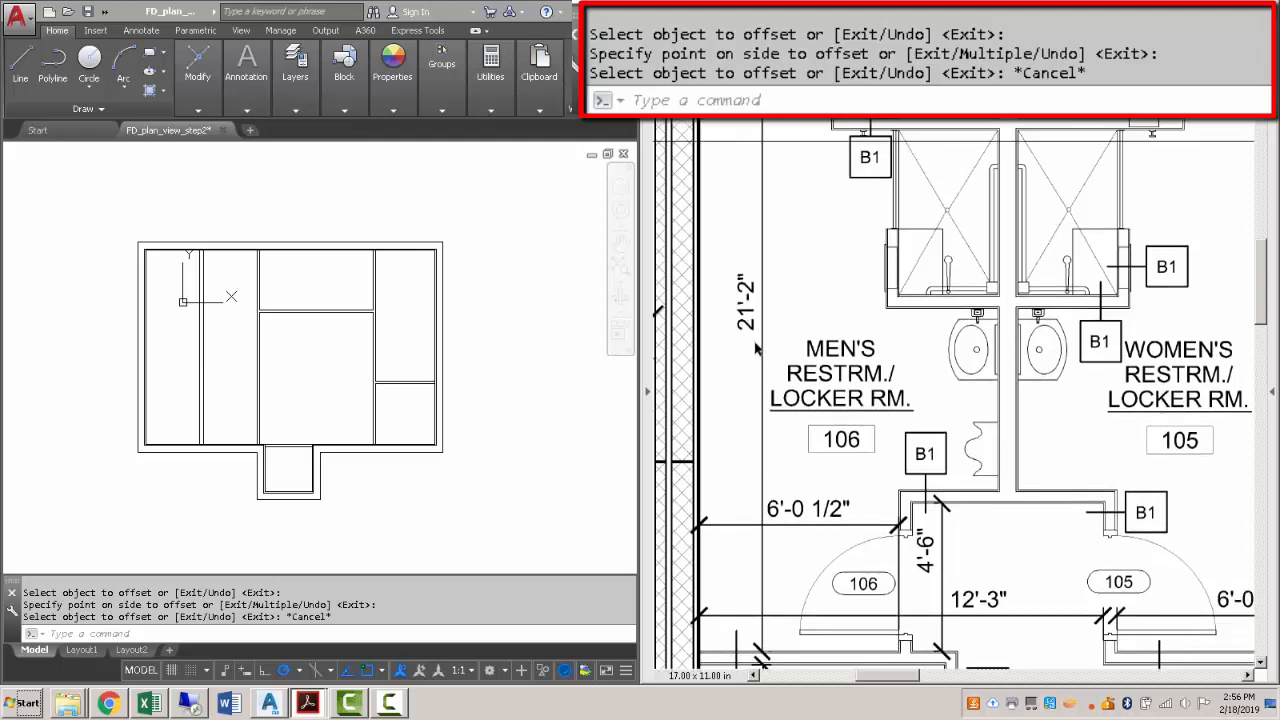
ctrl+scroll(757, 347, down, 2)
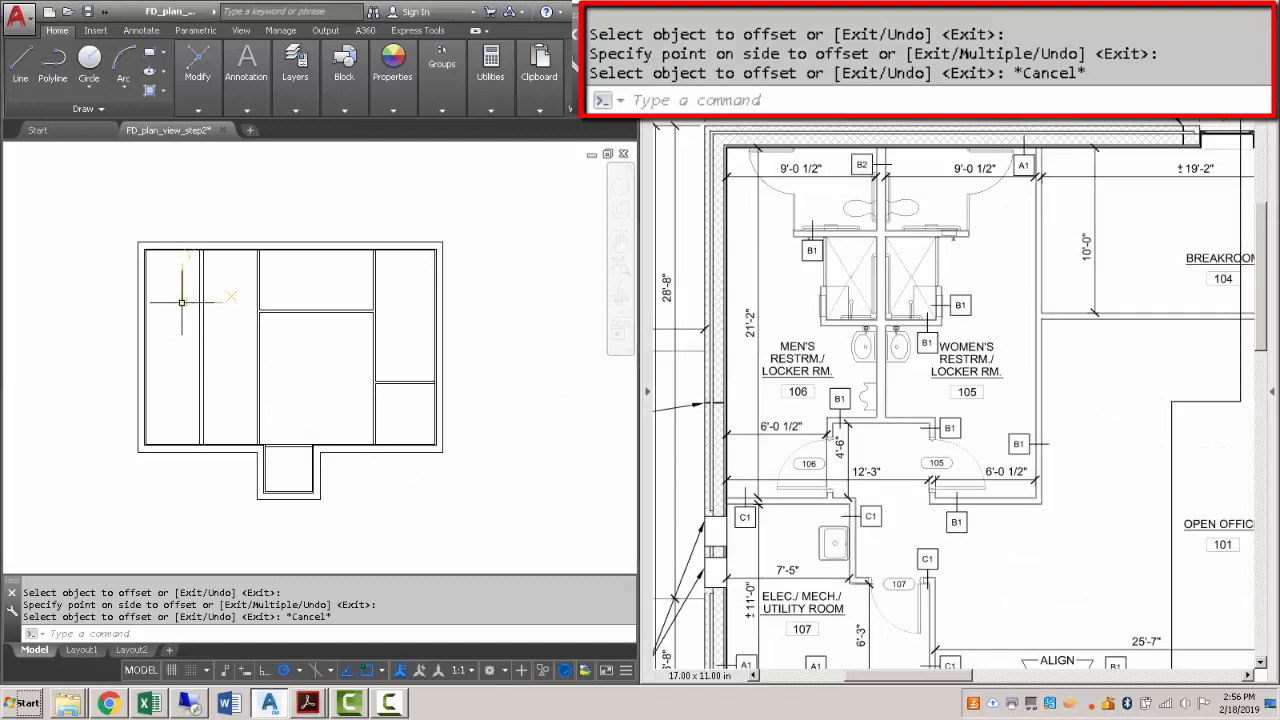
scroll(155, 272, up, 4)
text(L)
key(Return)
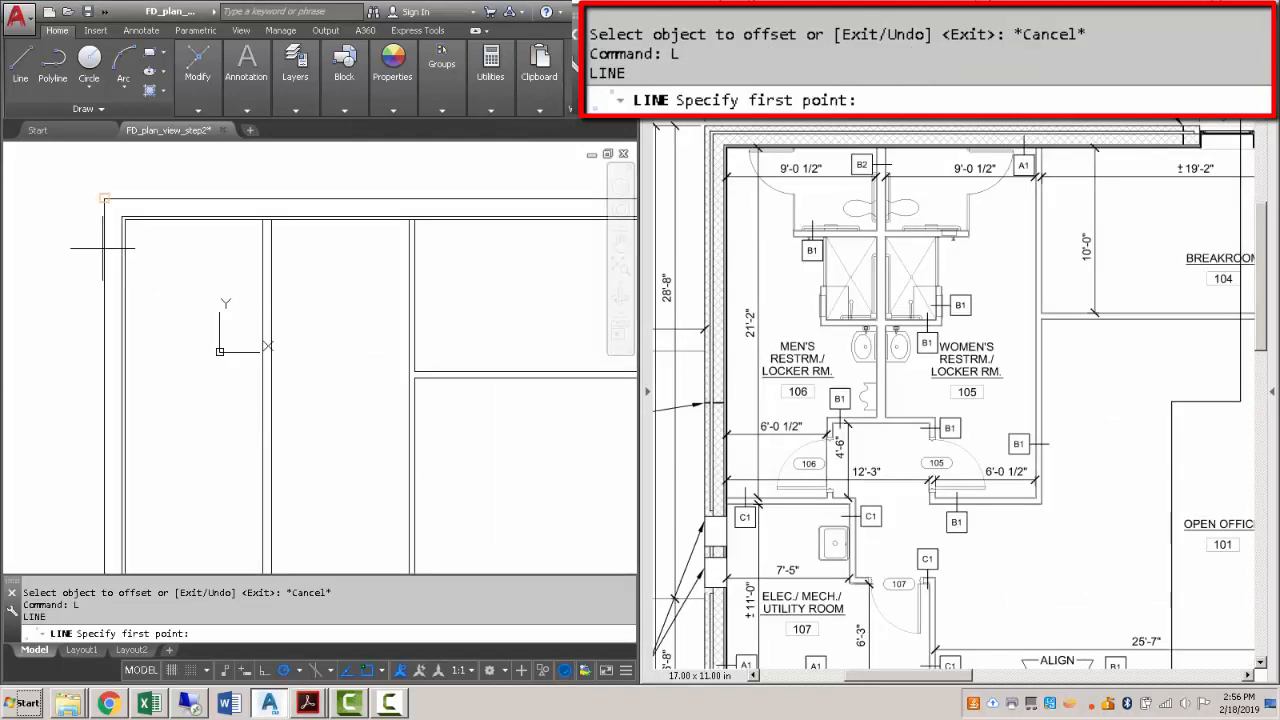
scroll(95, 217, up, 5)
click(292, 233)
click(82, 233)
key(Escape)
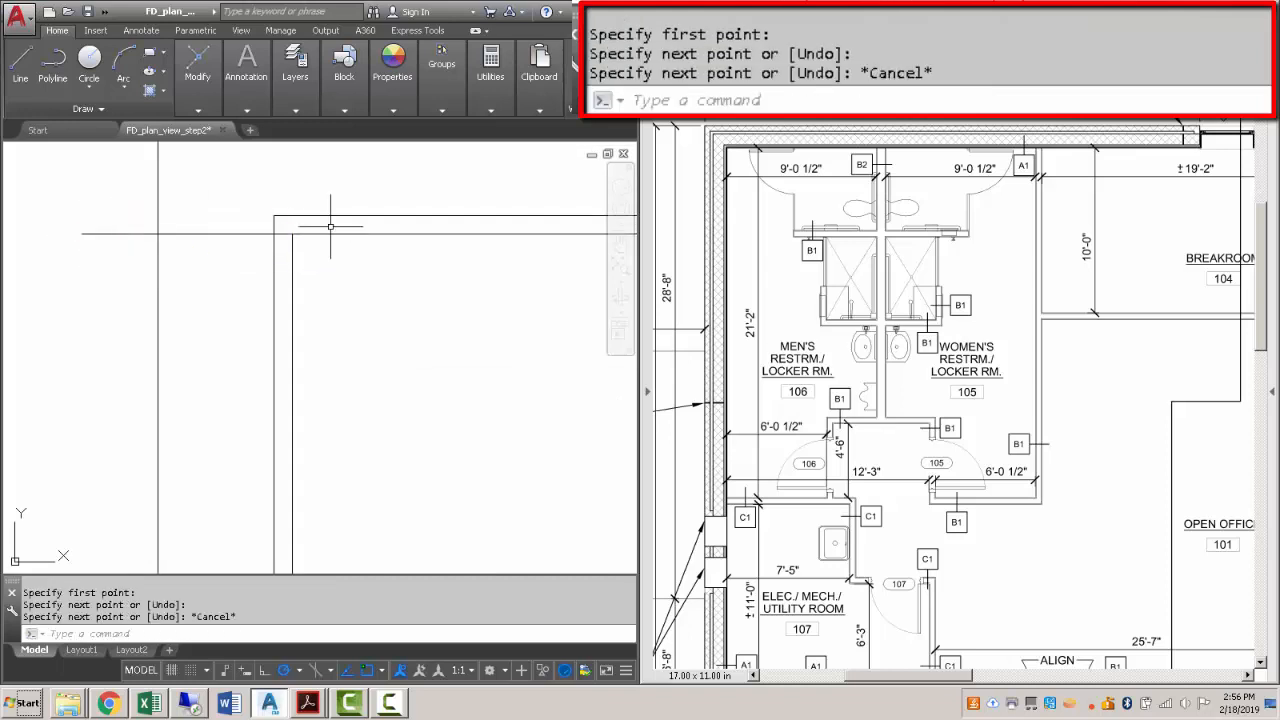
Offset the horizontal construction line at the men's restroom's upper left corner 21'-2" downward to locate the restroom's lower wall.
text(O)
key(Return)
text(22)
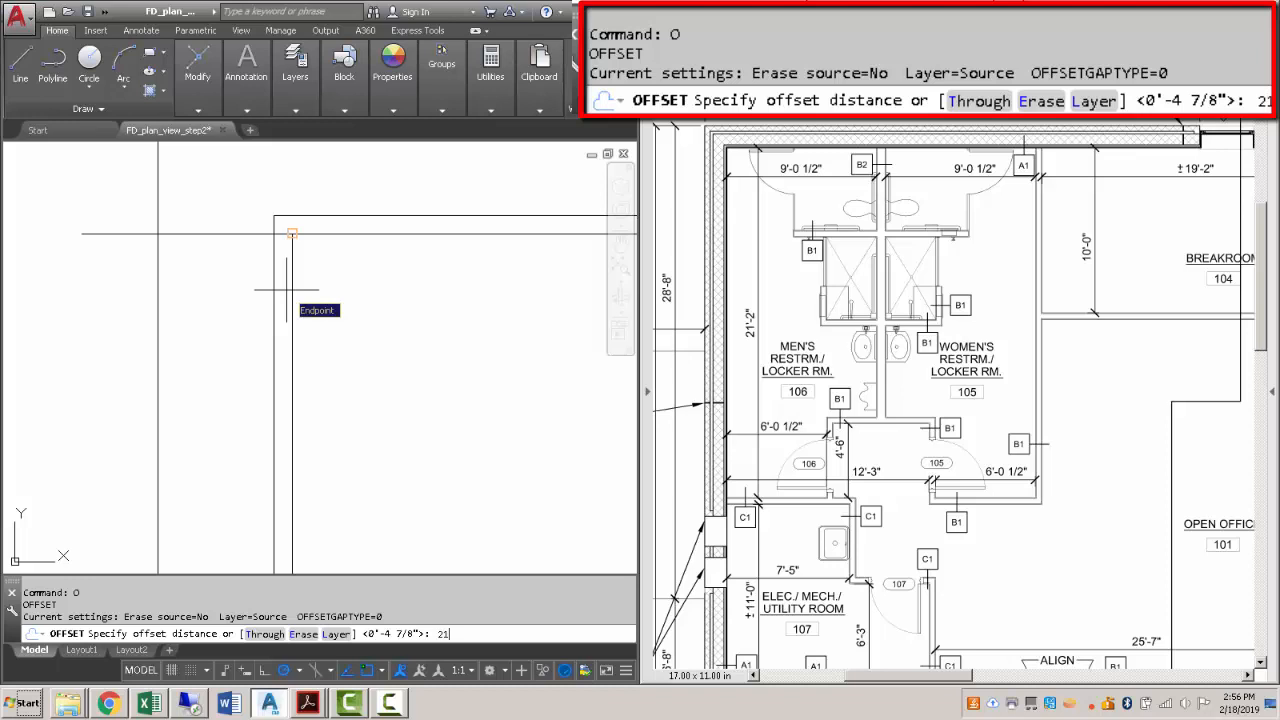
key(Return)
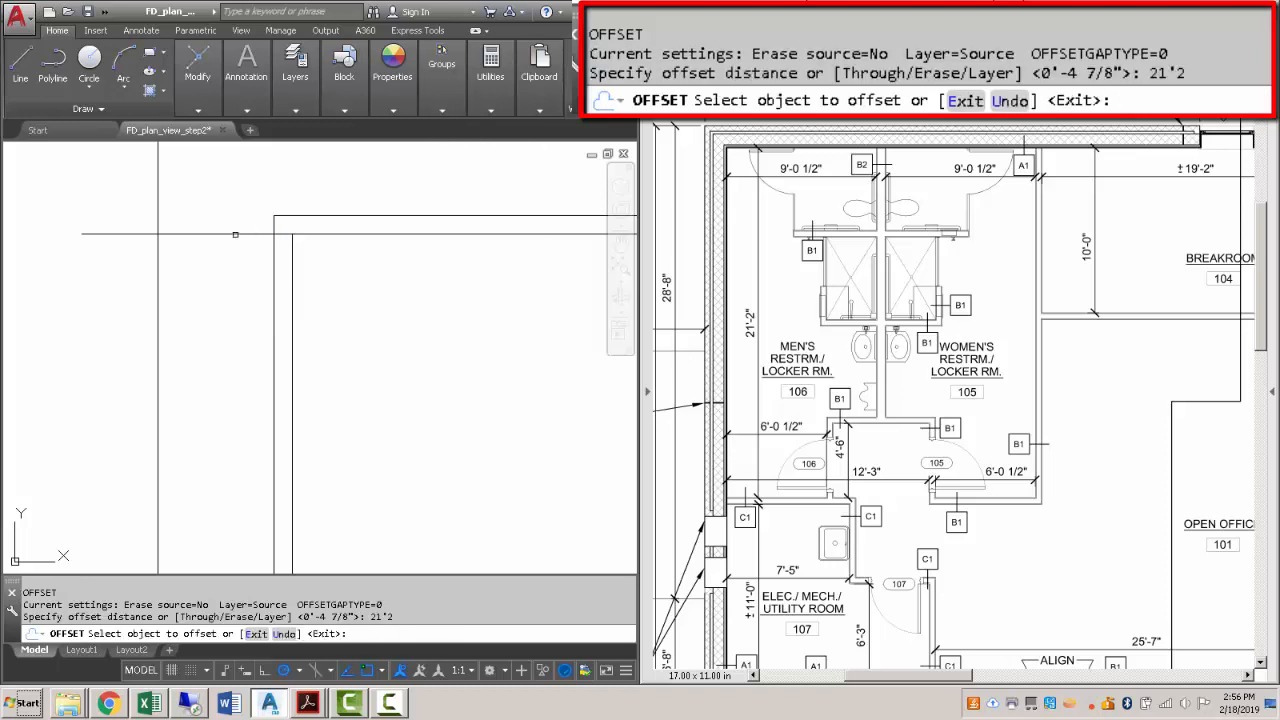
click(235, 234)
click(237, 308)
key(Escape)
scroll(240, 313, down, 7)
middle_drag(278, 456, 287, 261)
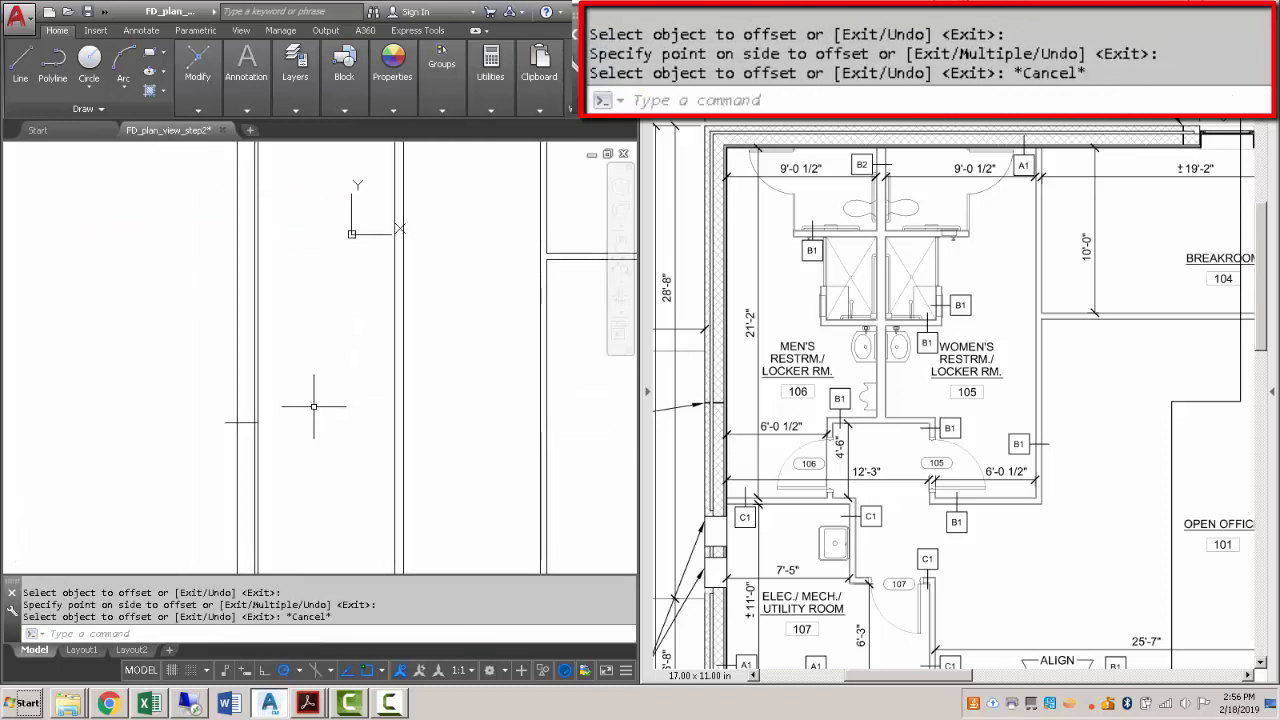
Extend the short horizontal line marking the men's restroom's lower wall rightward across the restroom and office walls.
text(ex)
key(Return)
scroll(334, 399, up, 2)
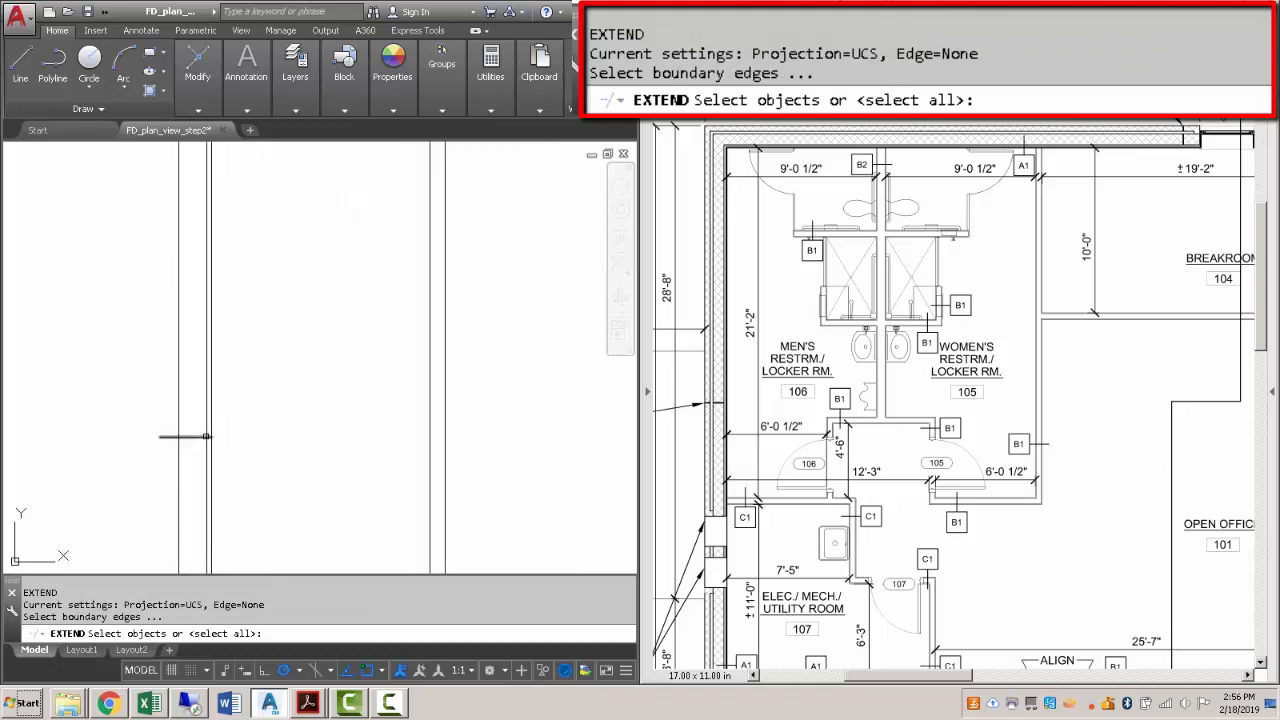
scroll(206, 436, up, 2)
key(Return)
click(214, 438)
click(214, 442)
key(Escape)
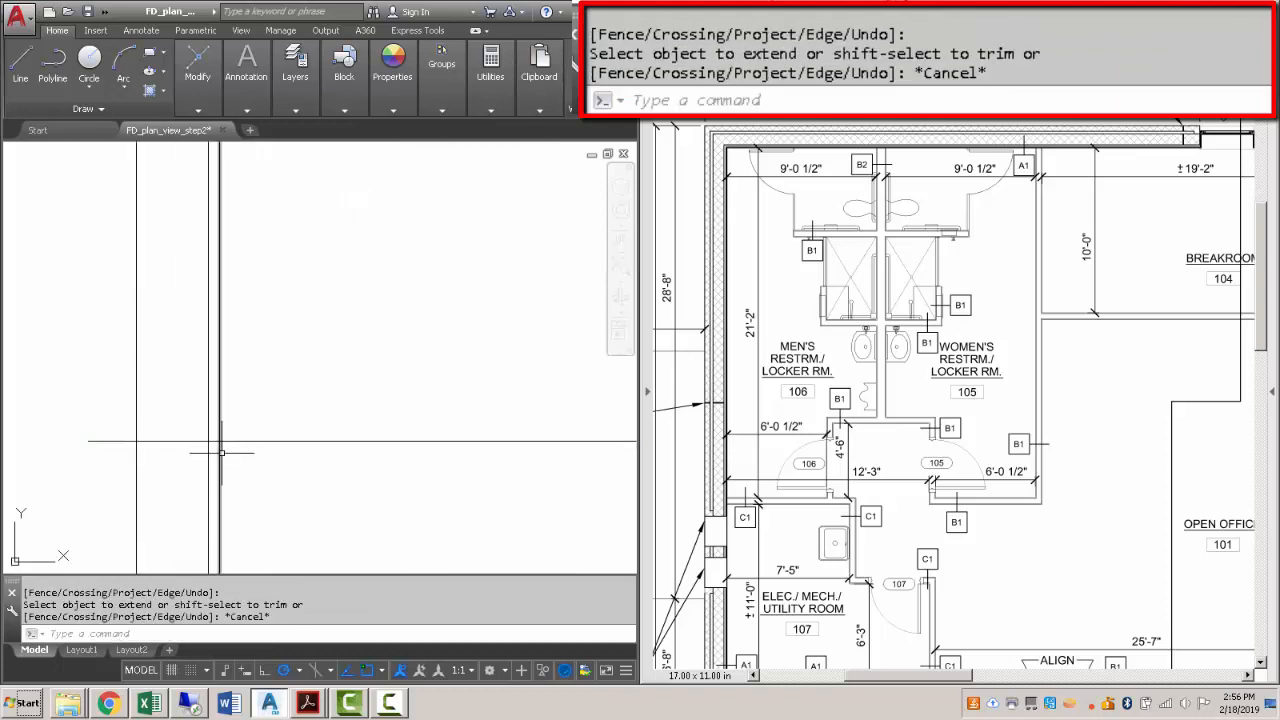
Trim the restrooms' lower wall line back to the exterior wall's interior wallboard face.
text(tr)
key(Return)
click(219, 398)
key(Return)
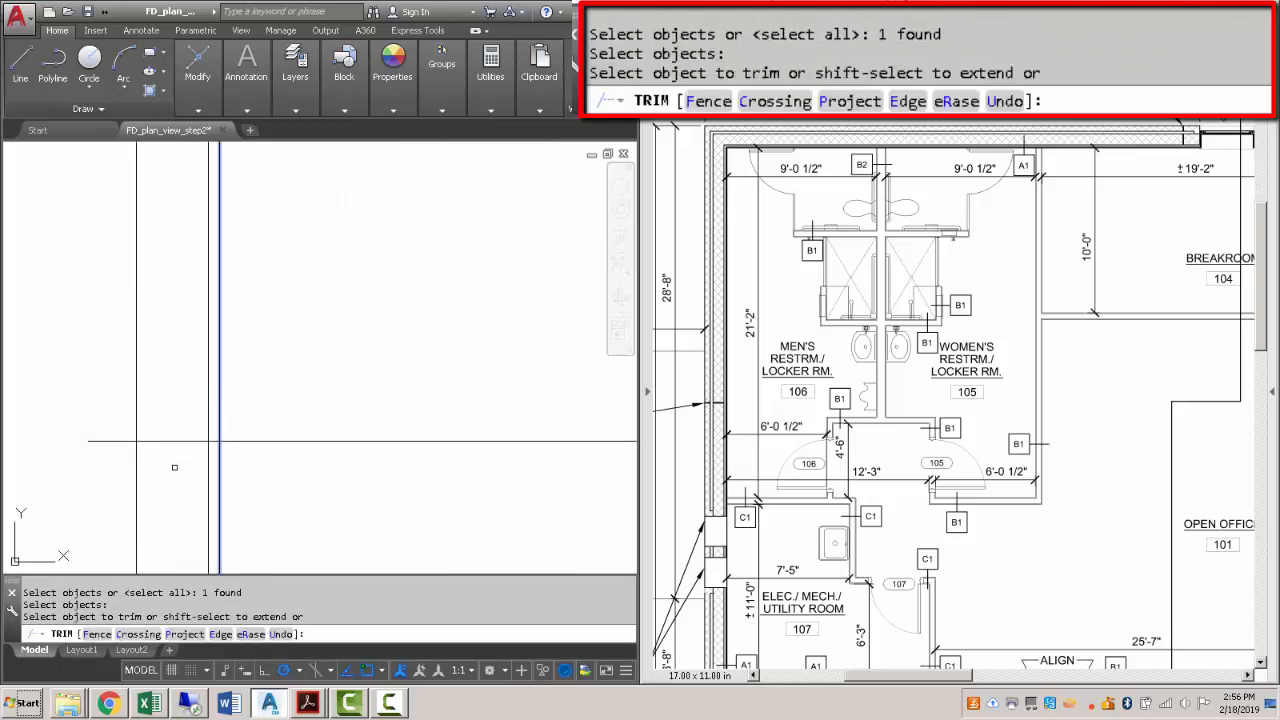
click(174, 466)
click(163, 431)
key(Escape)
scroll(168, 433, down, 4)
middle_drag(239, 398, 248, 407)
scroll(250, 410, down, 5)
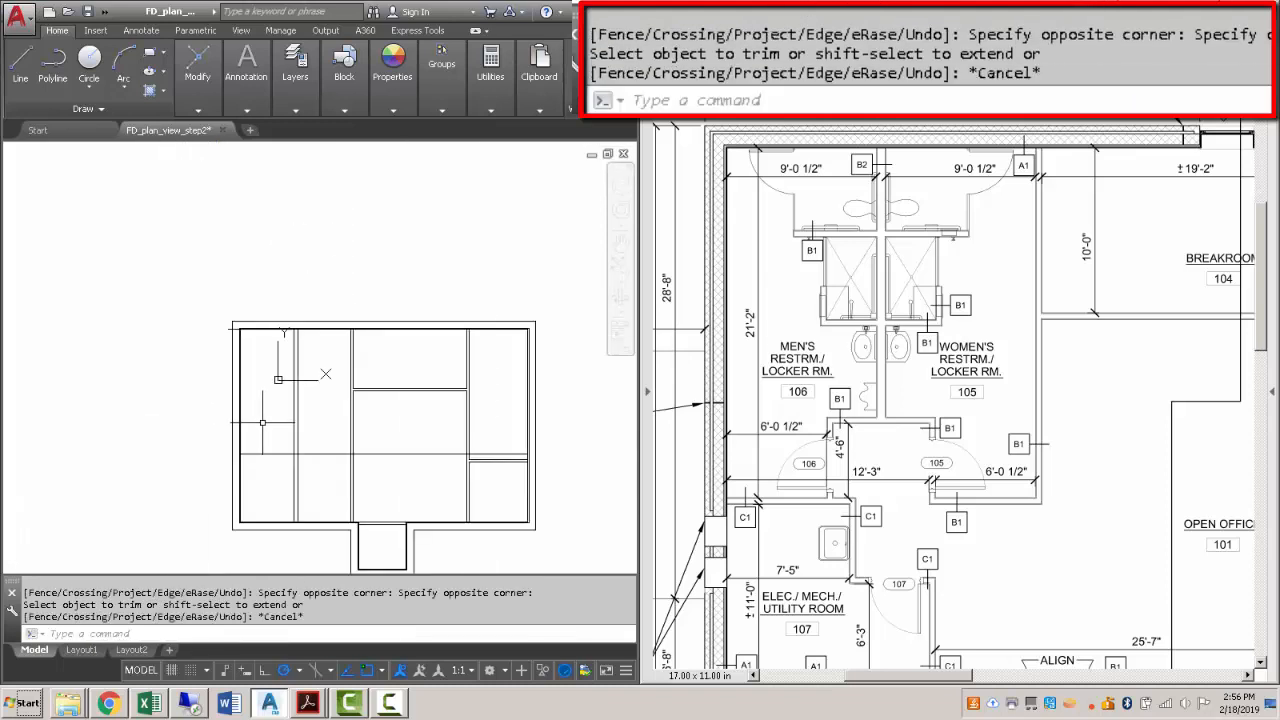
Chamfer the restrooms' lower wall line with the inner face of the women's restroom's right wall, using zero distances.
scroll(278, 440, up, 5)
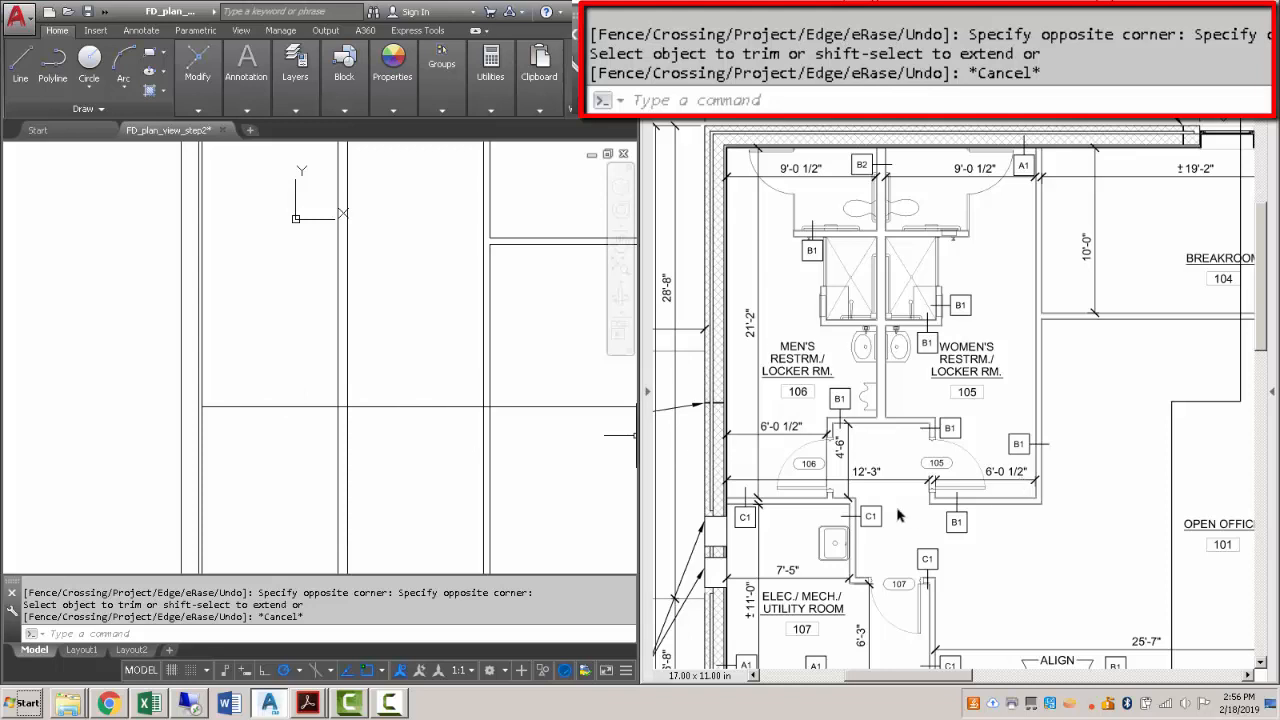
scroll(447, 444, down, 2)
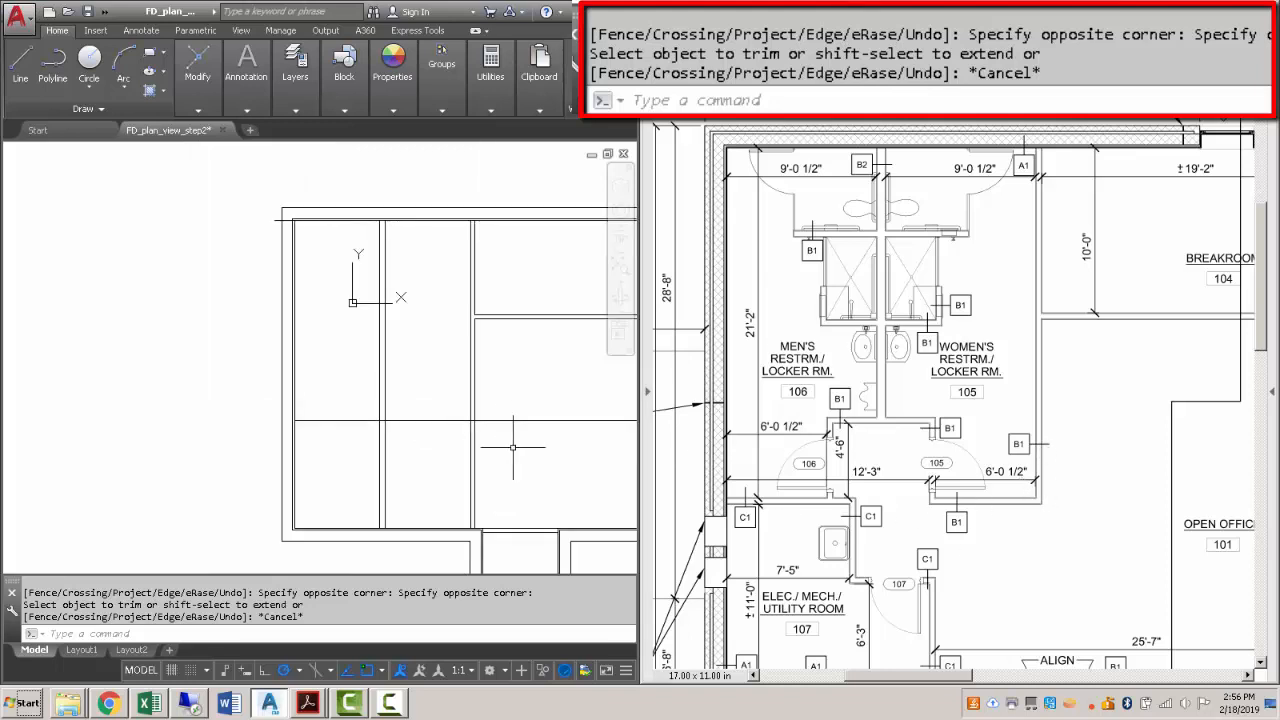
scroll(354, 397, up, 2)
mouse_move(512, 445)
middle_down()
mouse_move(440, 424)
mouse_move(349, 425)
middle_up()
scroll(356, 403, up, 2)
scroll(358, 406, down, 2)
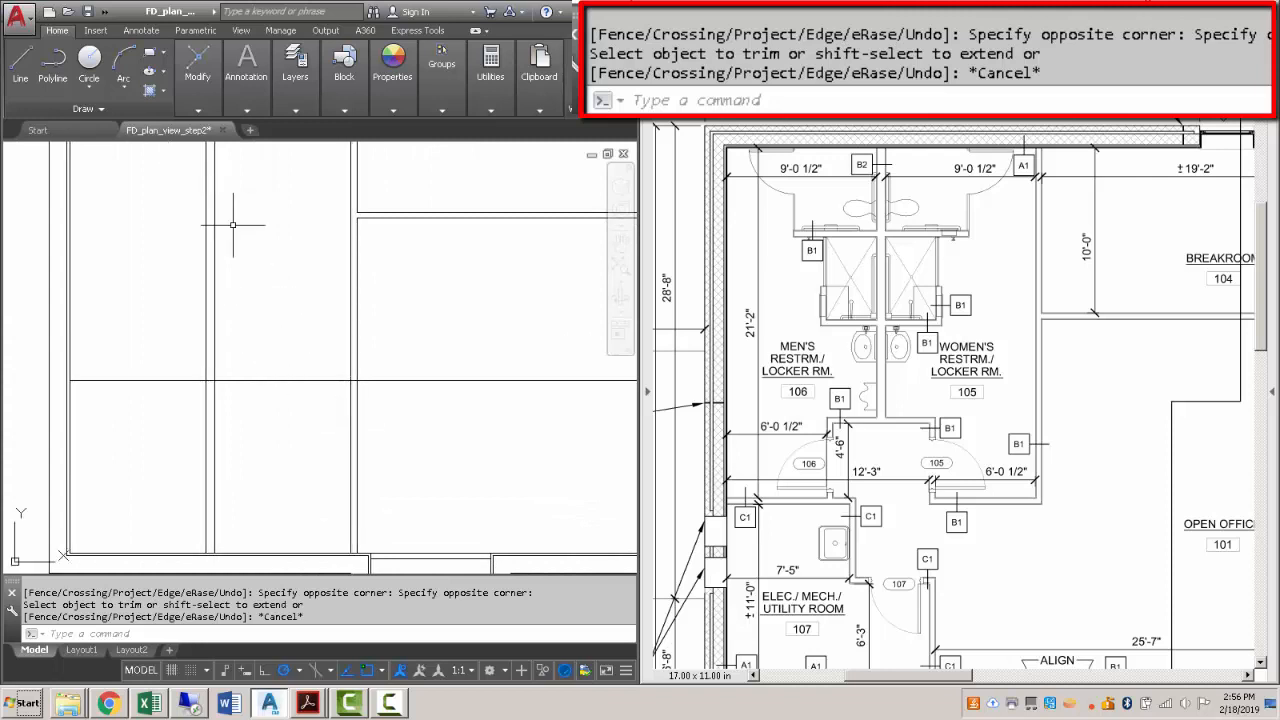
click(126, 89)
click(126, 89)
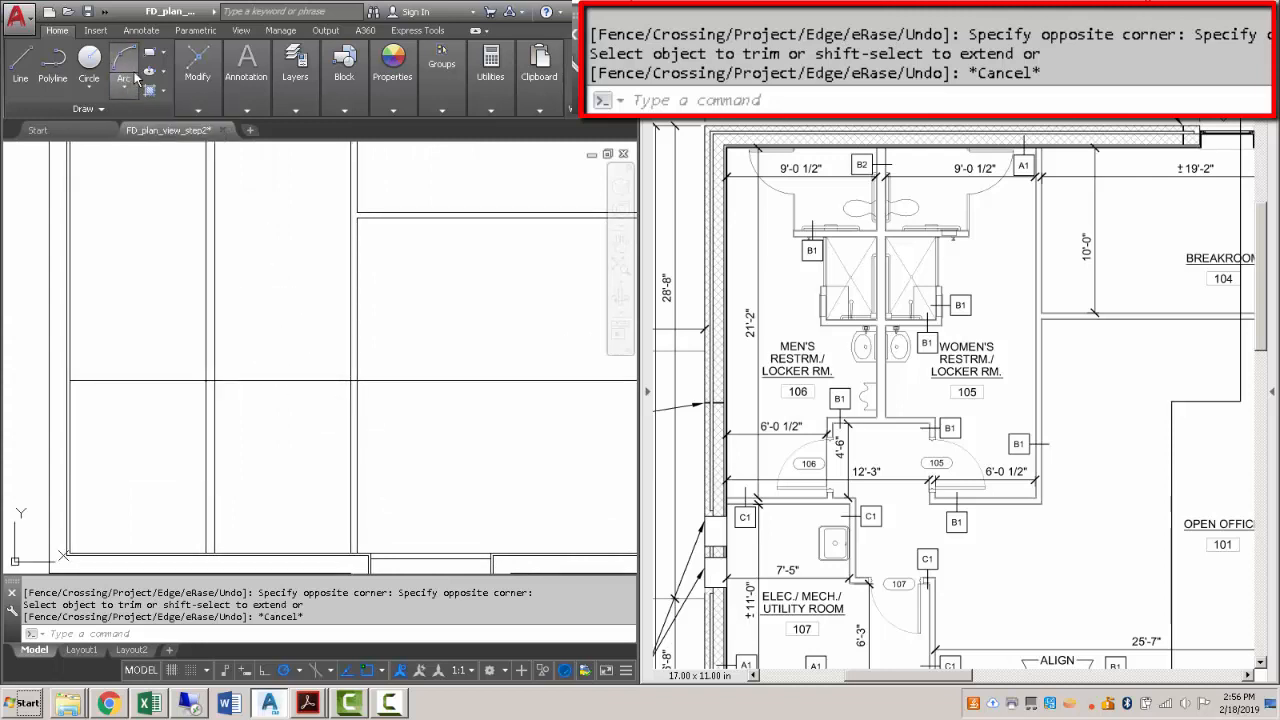
click(198, 112)
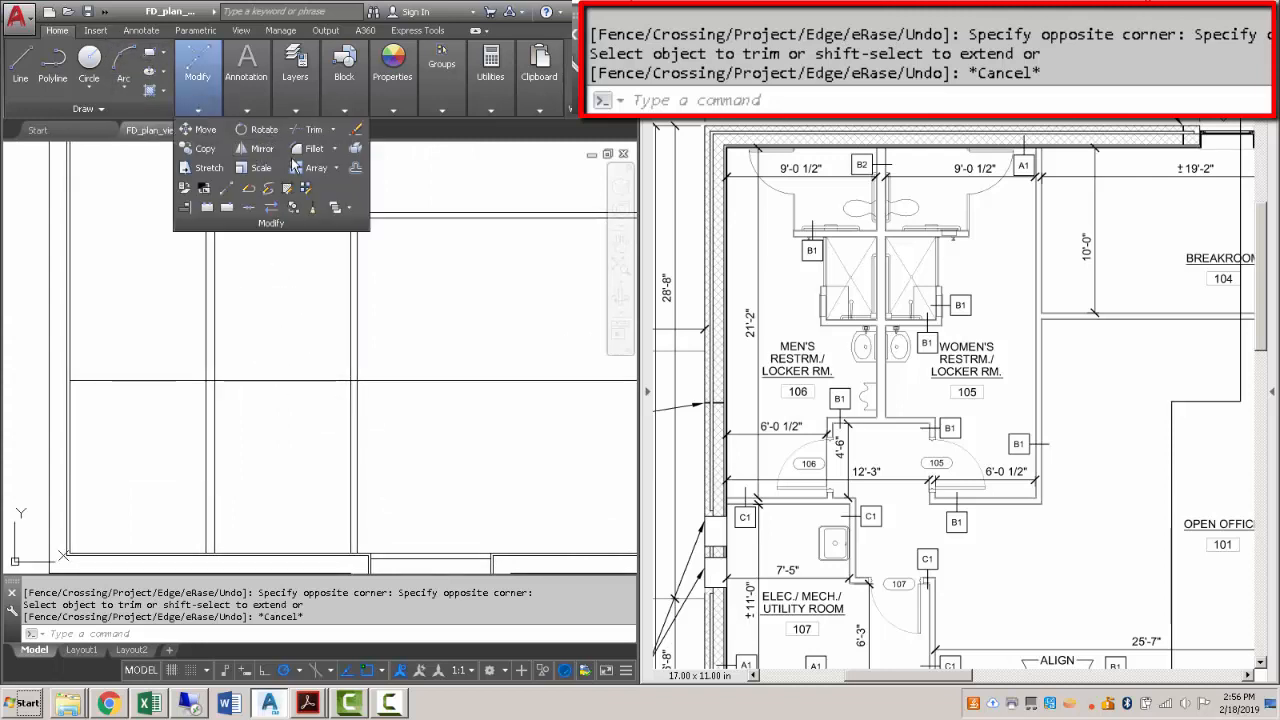
click(334, 148)
click(320, 200)
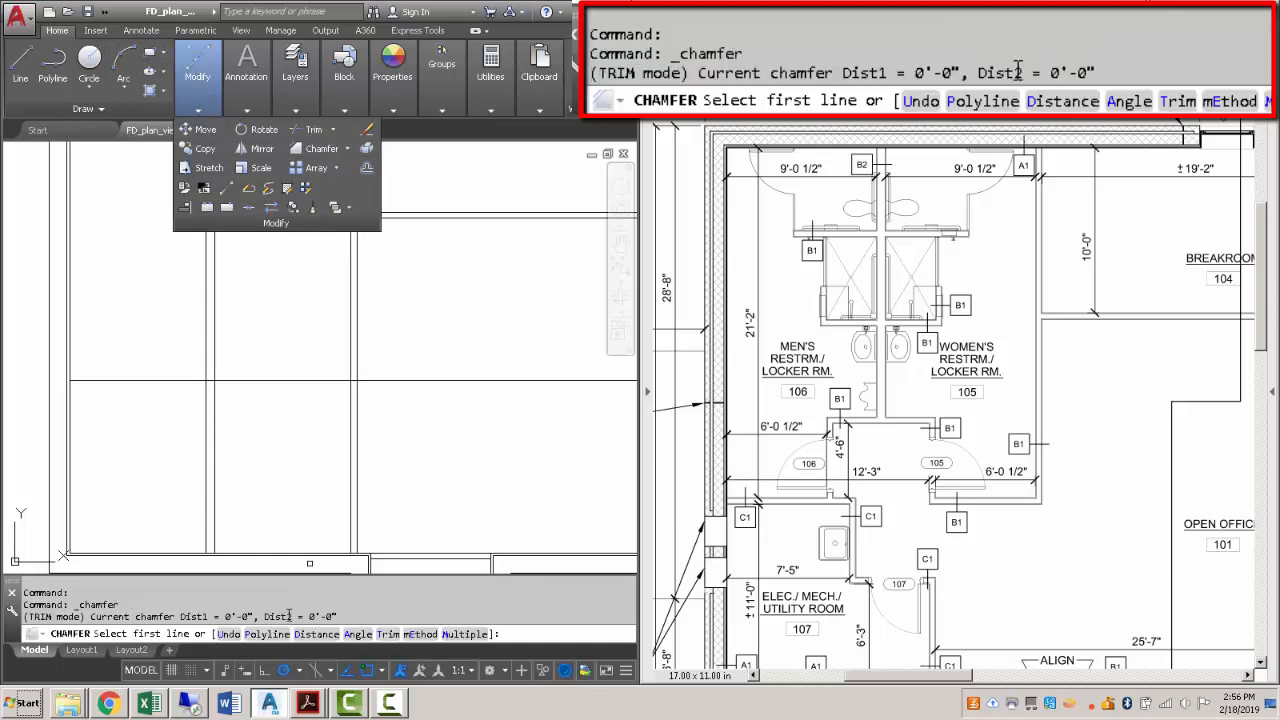
click(1076, 96)
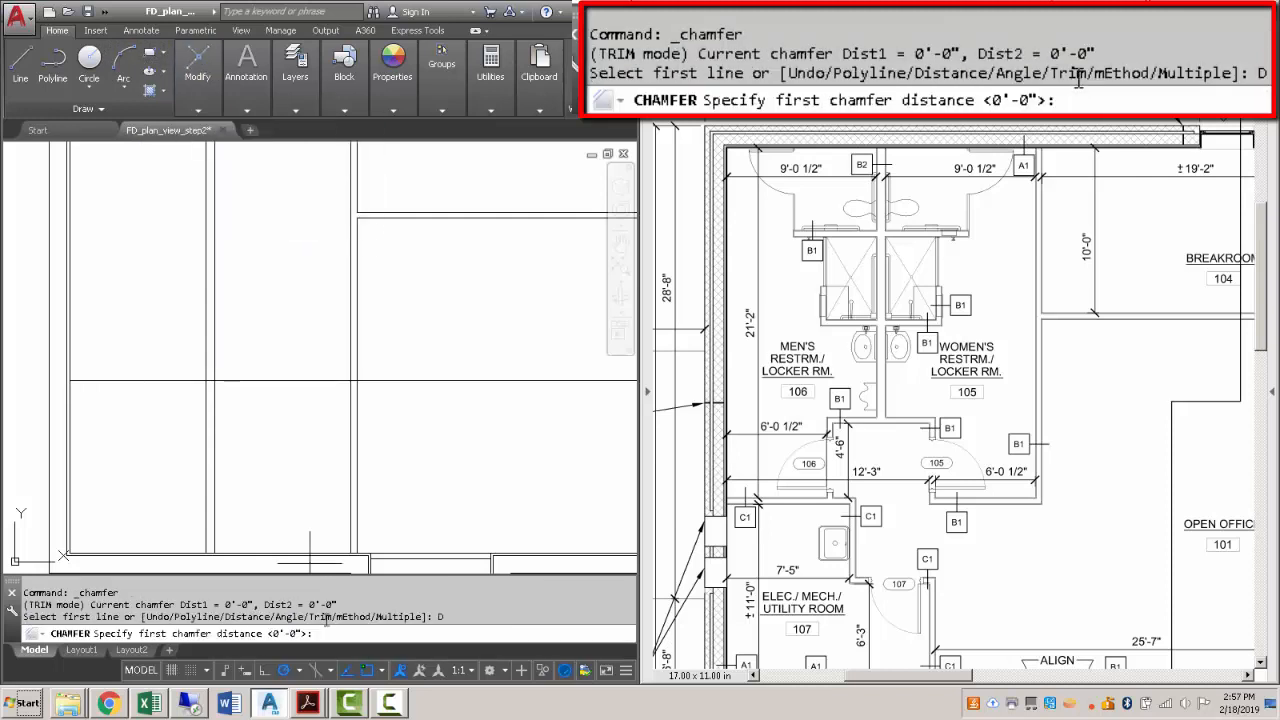
key(Return)
key(Return)
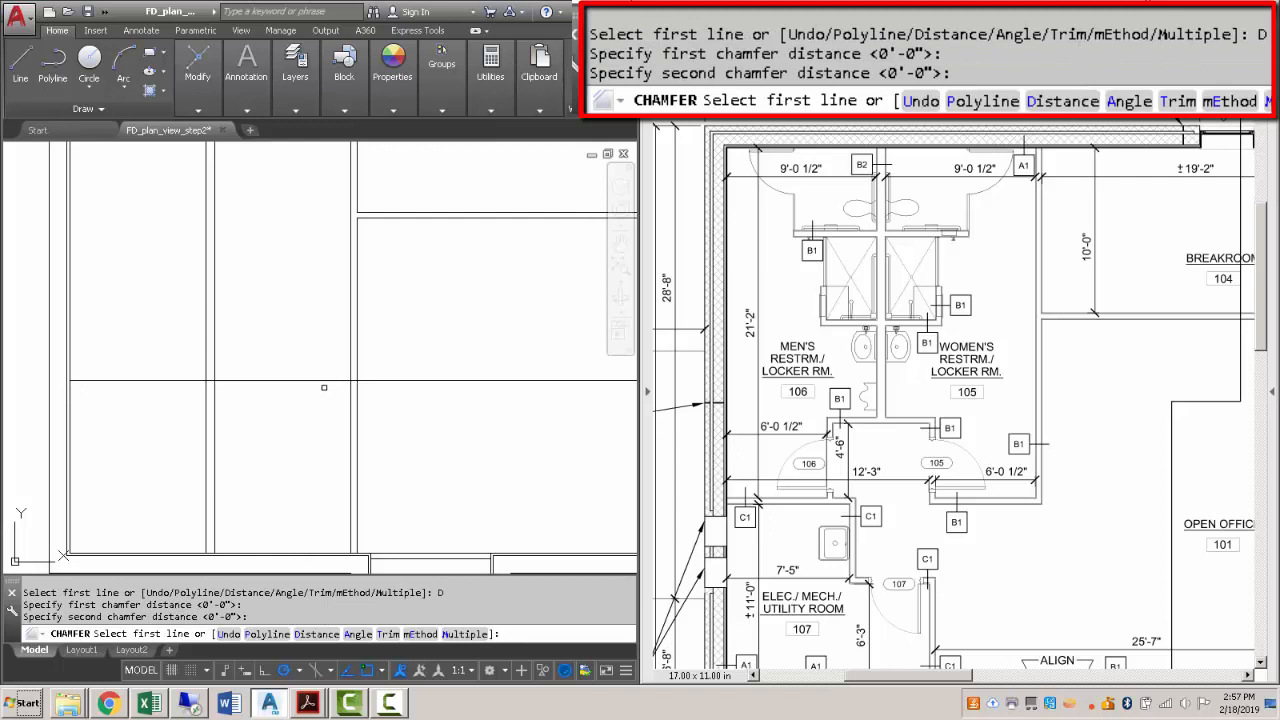
click(323, 381)
click(351, 350)
key(Escape)
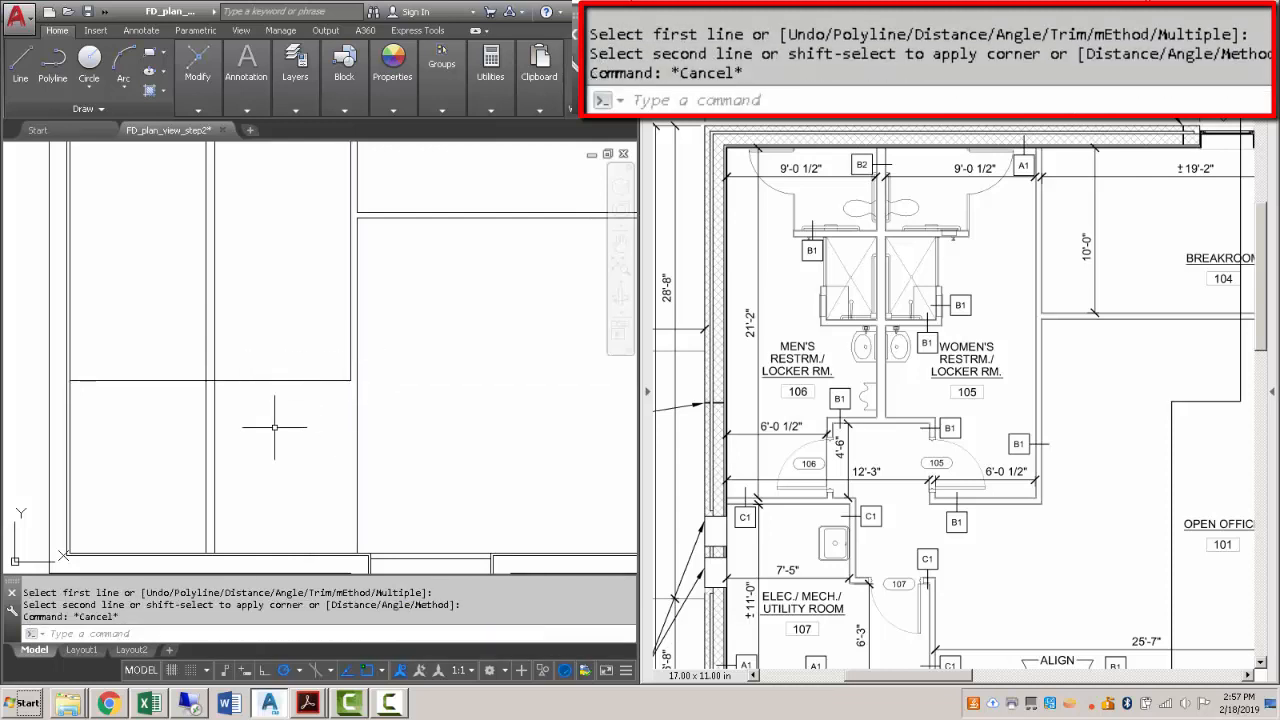
text(o)
key(Return)
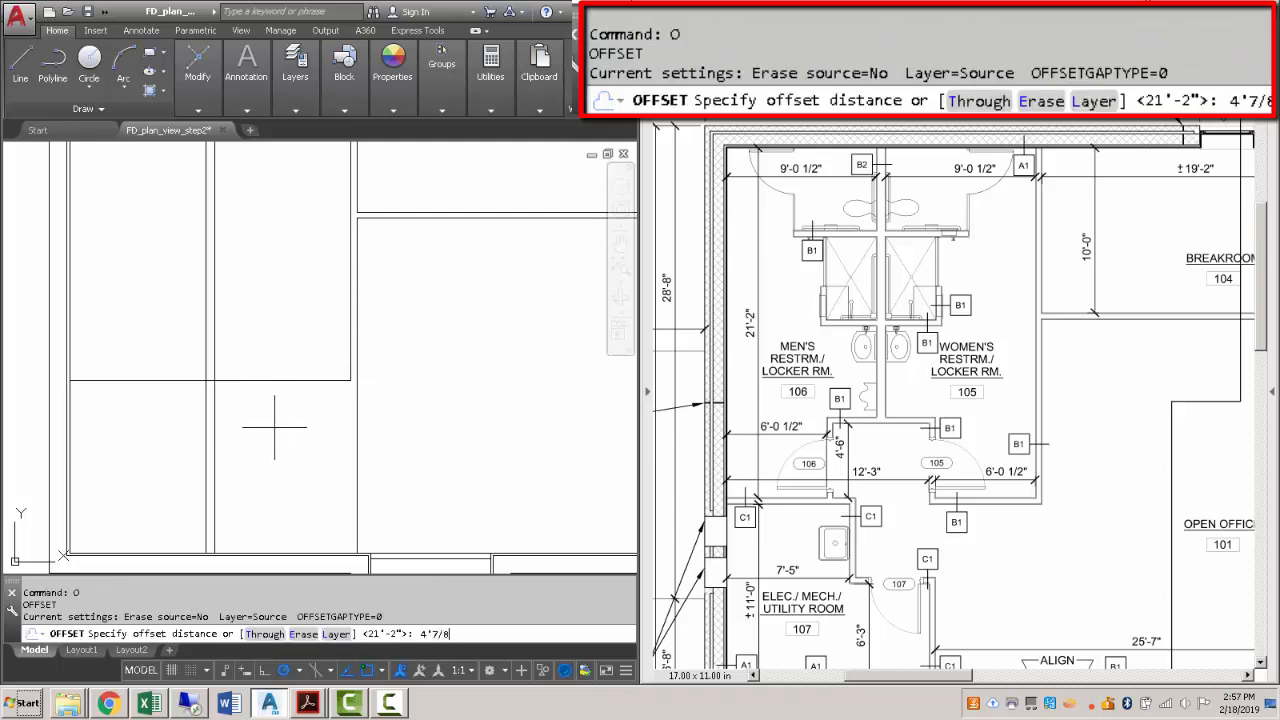
text(4'7/8)
key(Return)
key(Escape)
Offset the restrooms' lower wall line 4-7/8" downward to give the partition its thickness.
text(o)
key(Return)
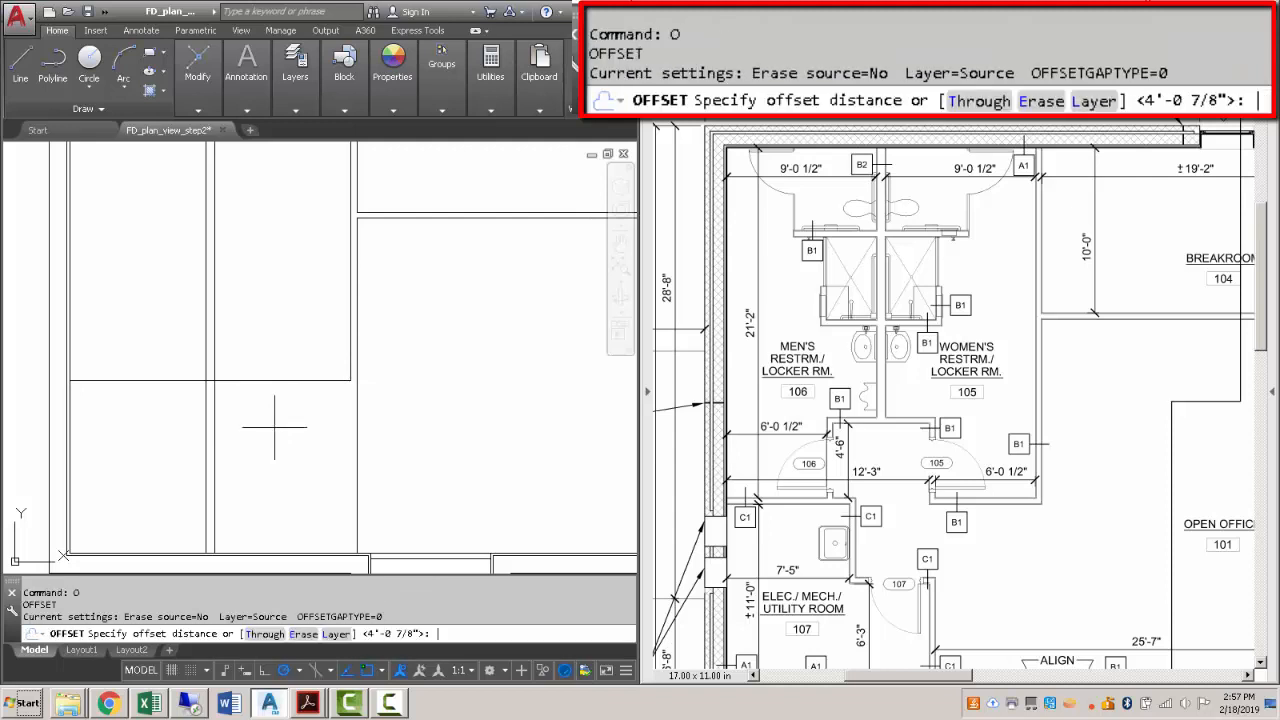
text(4-7/8)
key(Return)
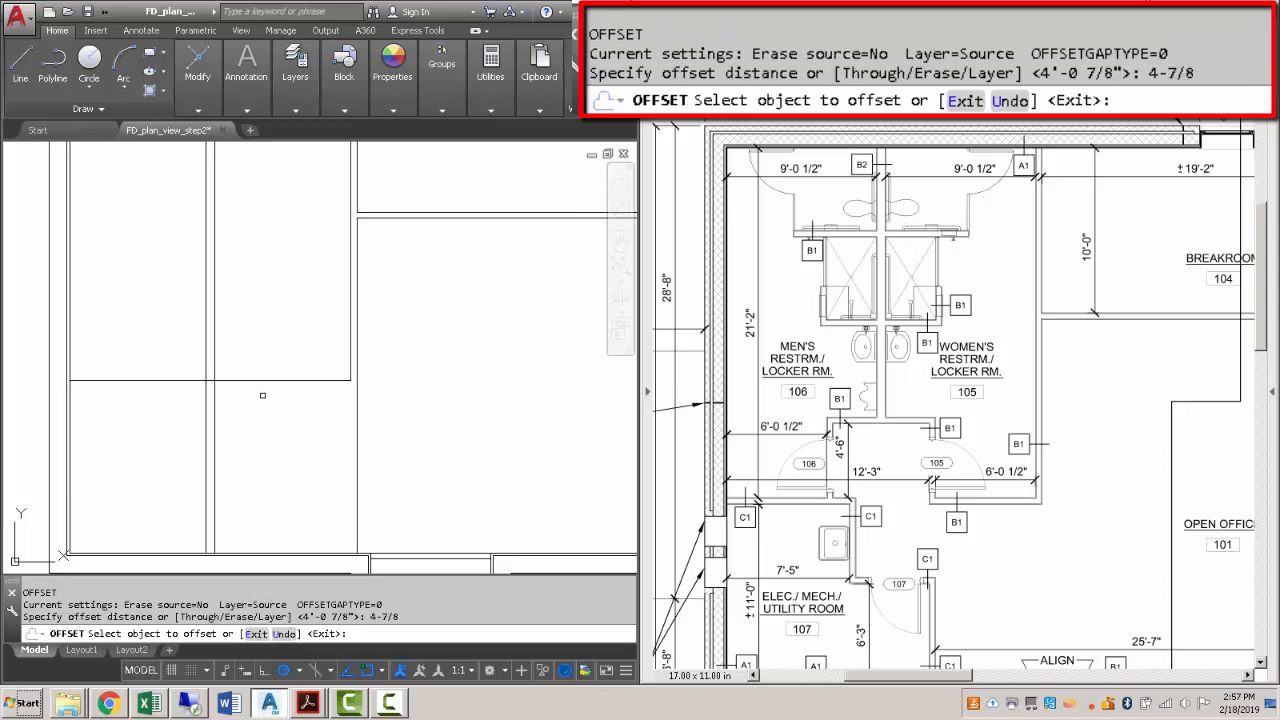
click(262, 381)
key(Escape)
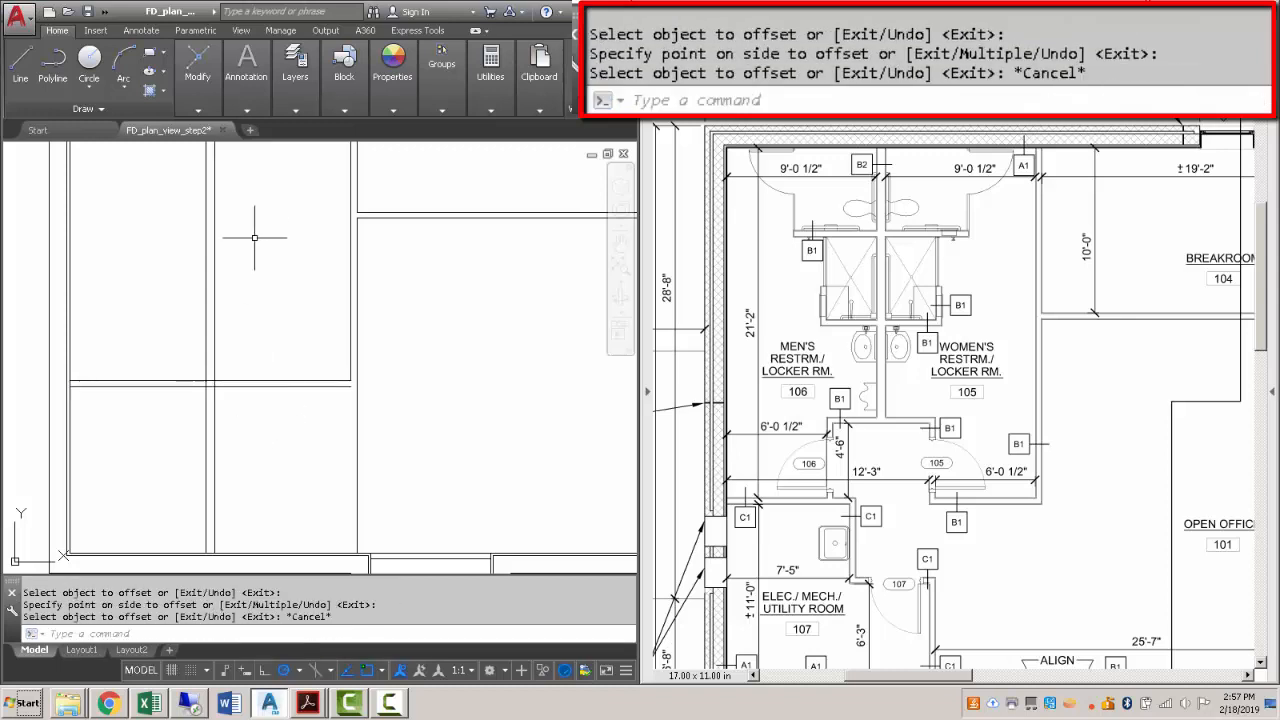
Chamfer the lower face of the restrooms' bottom wall with the outer face of the women's restroom's right wall.
text(cha)
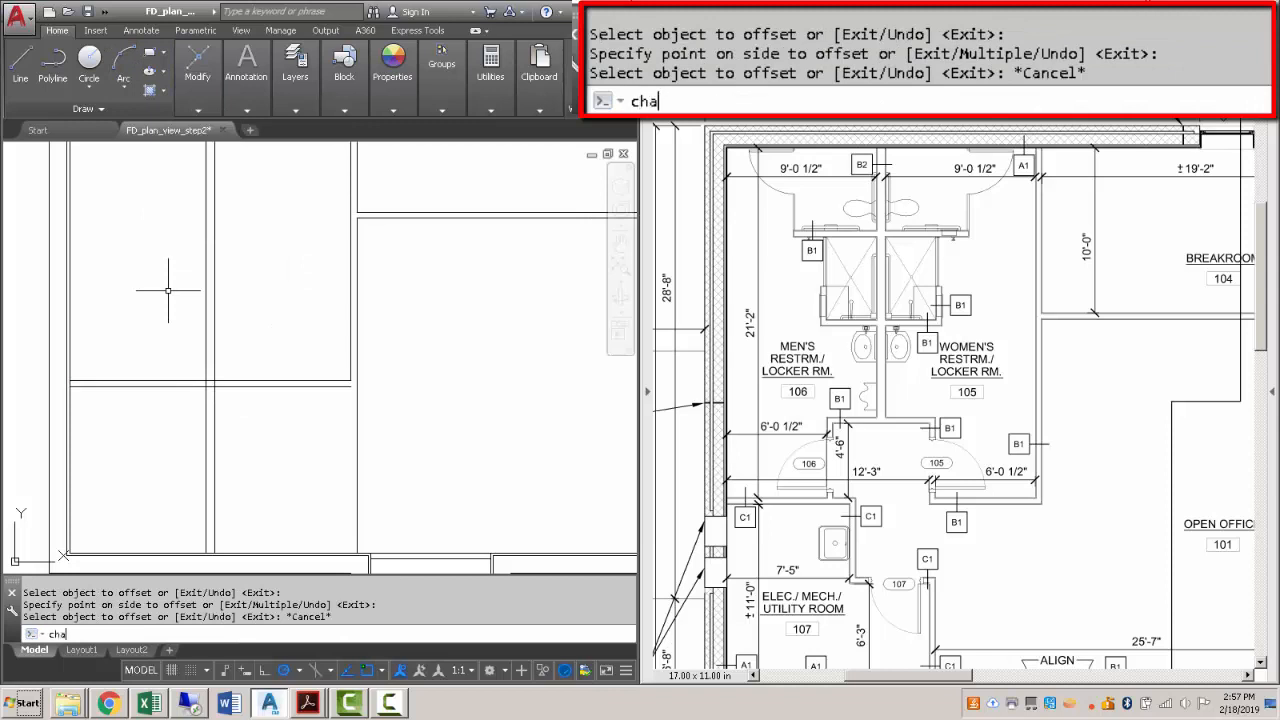
text(mfer)
key(Return)
click(301, 398)
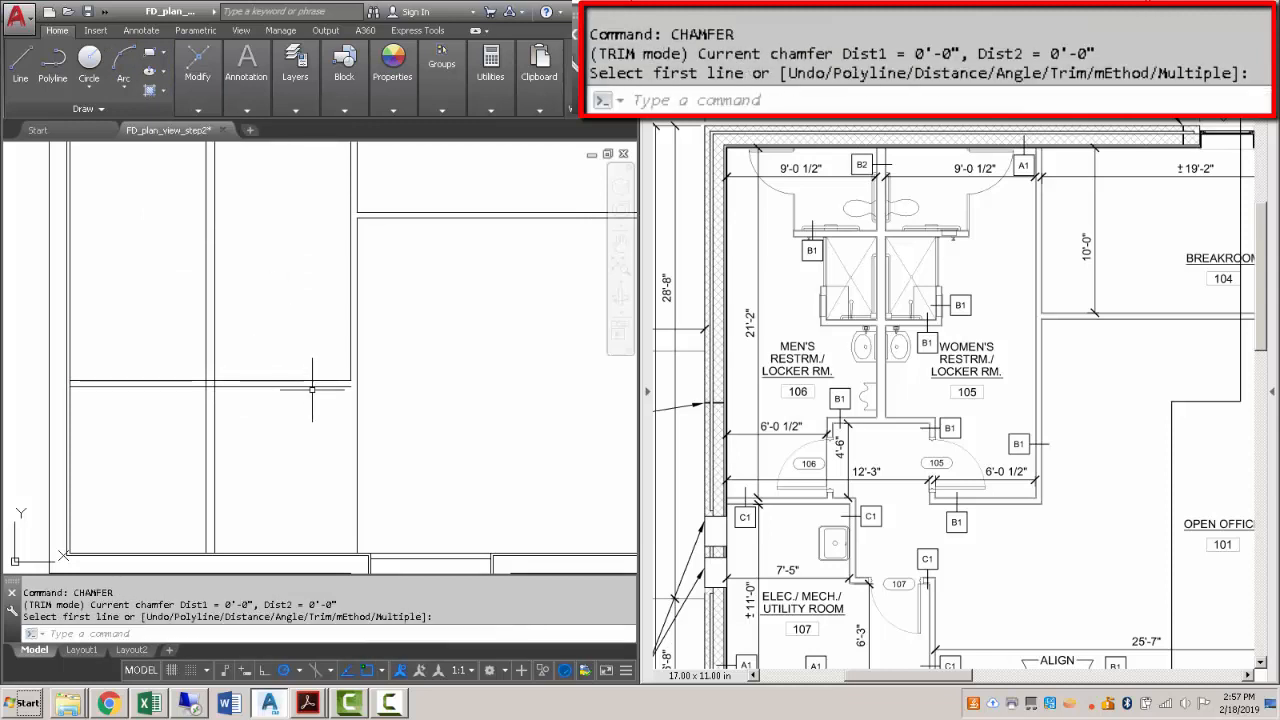
key(Return)
double_click(314, 386)
click(358, 354)
key(Escape)
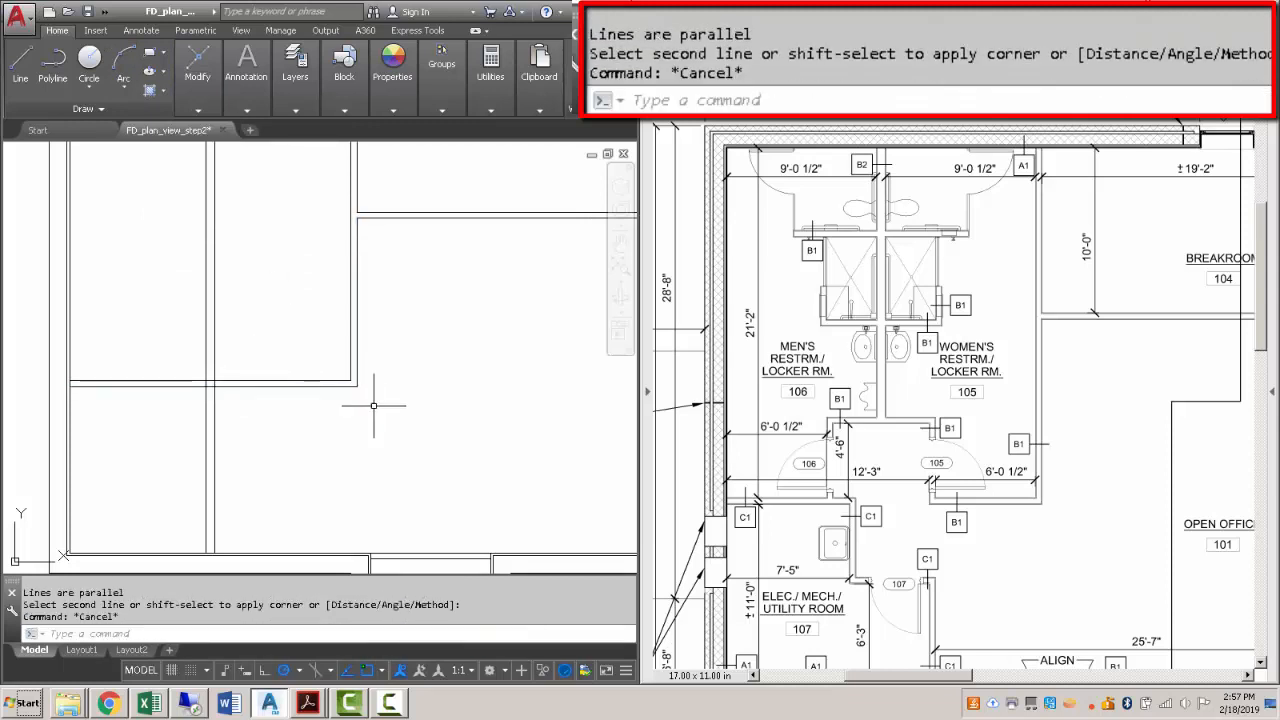
Examine the PDF plan's dimensions around the utility room and the recessed restroom entries.
scroll(375, 395, down, 4)
scroll(380, 330, up, 5)
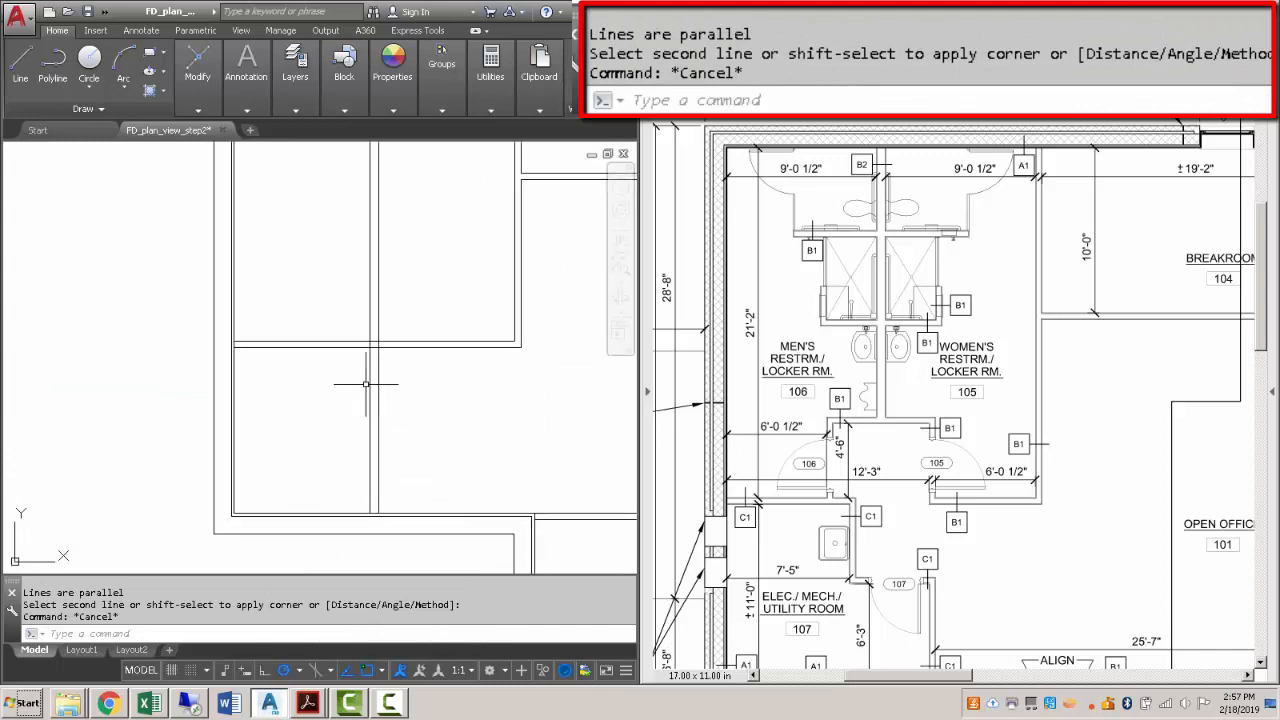
click(1034, 558)
scroll(1034, 558, down, 2)
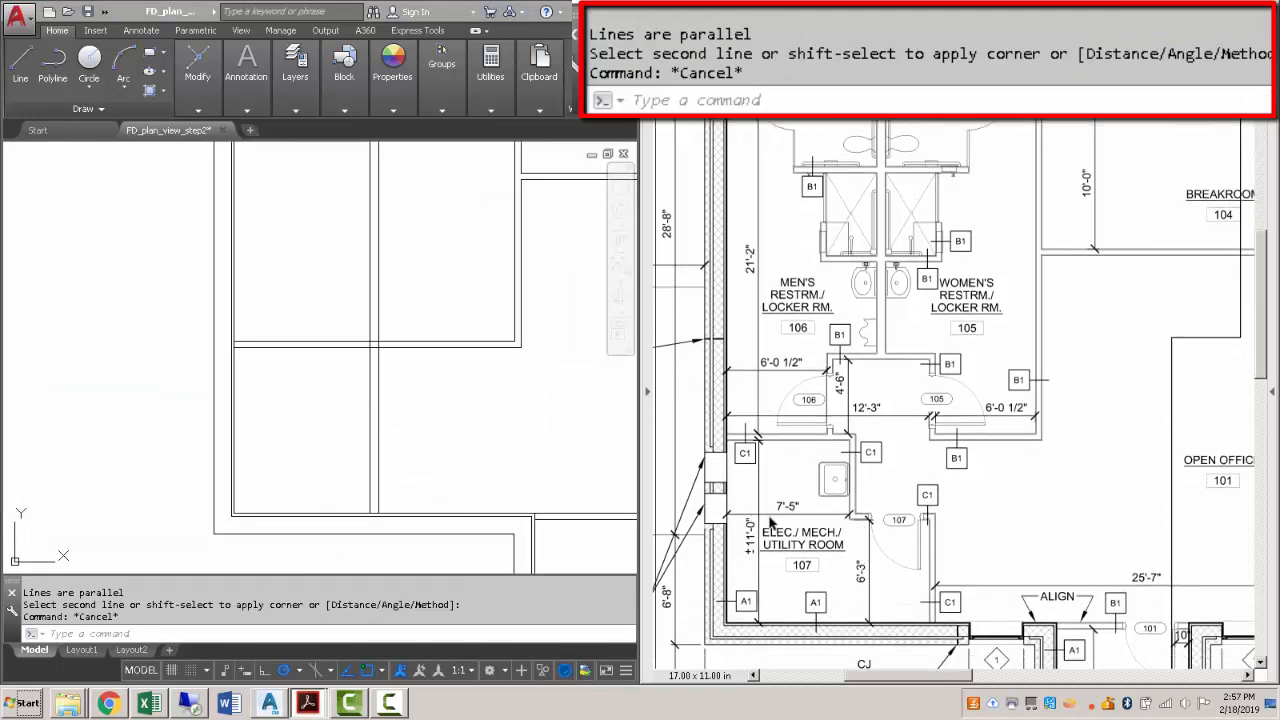
click(318, 394)
click(309, 397)
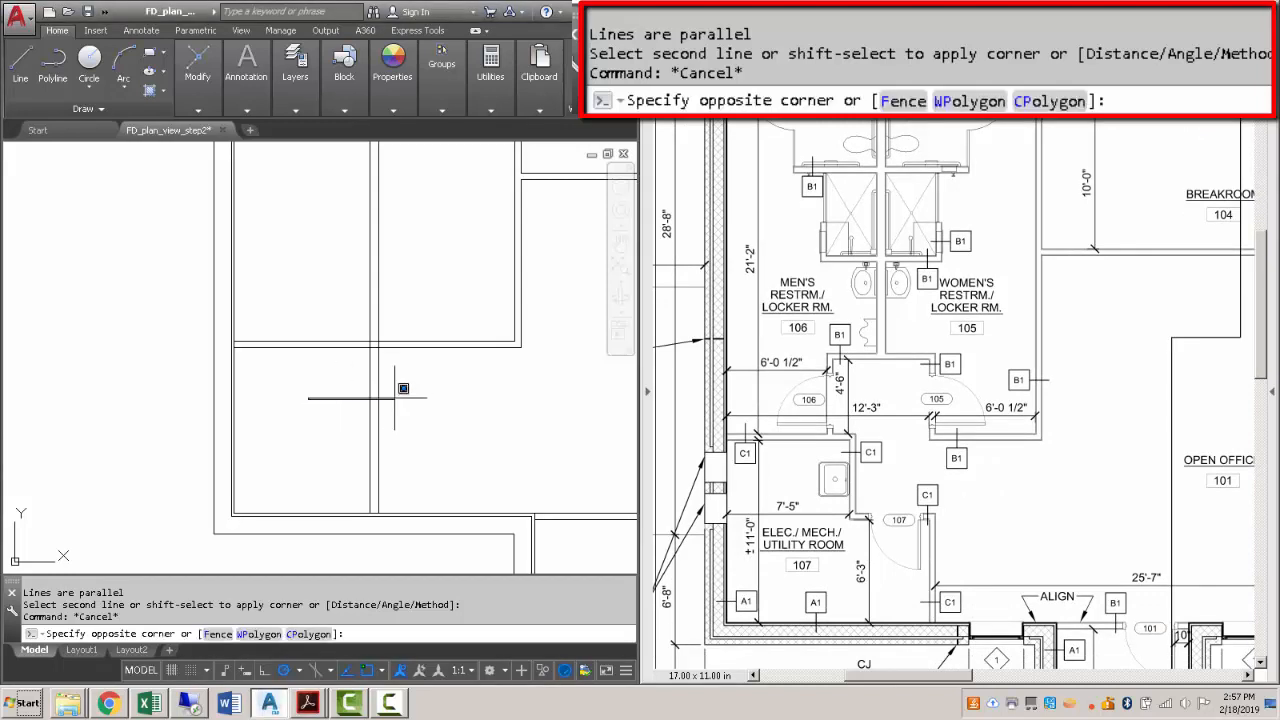
click(356, 442)
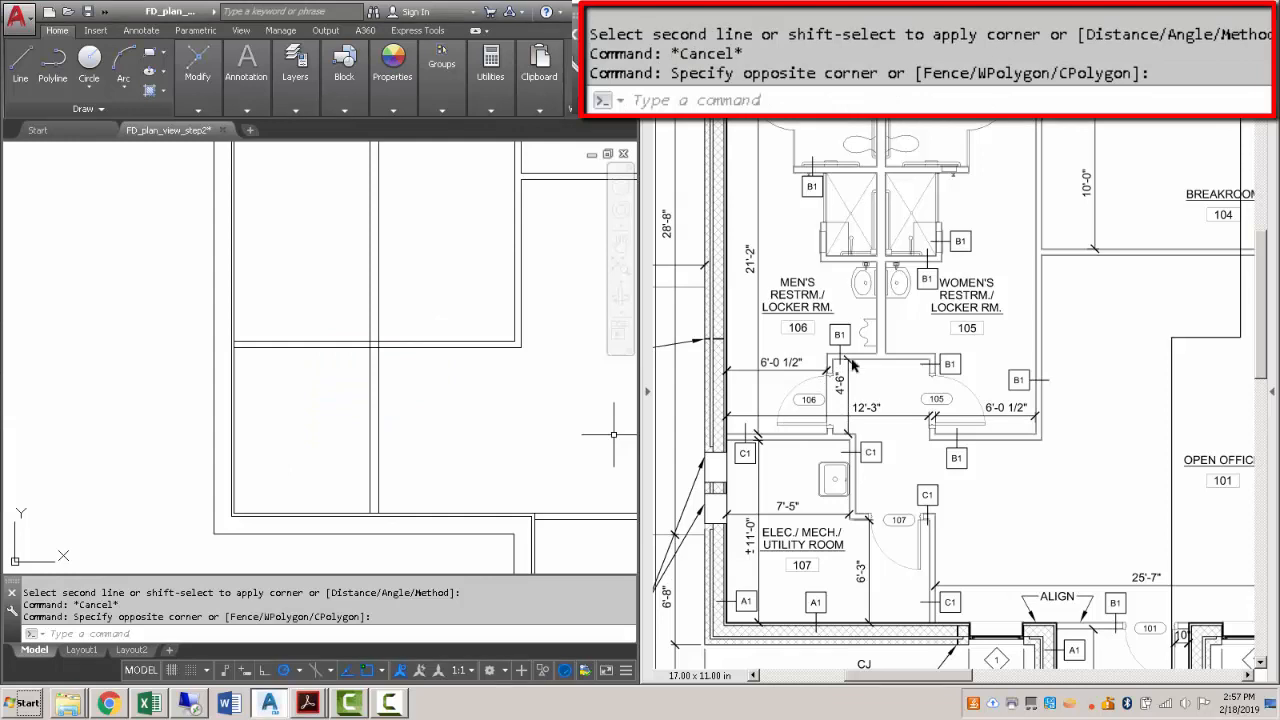
Offset the upper face of the restrooms' bottom wall 4'-6" upward to locate the entry recess wall.
middle_drag(444, 376, 437, 432)
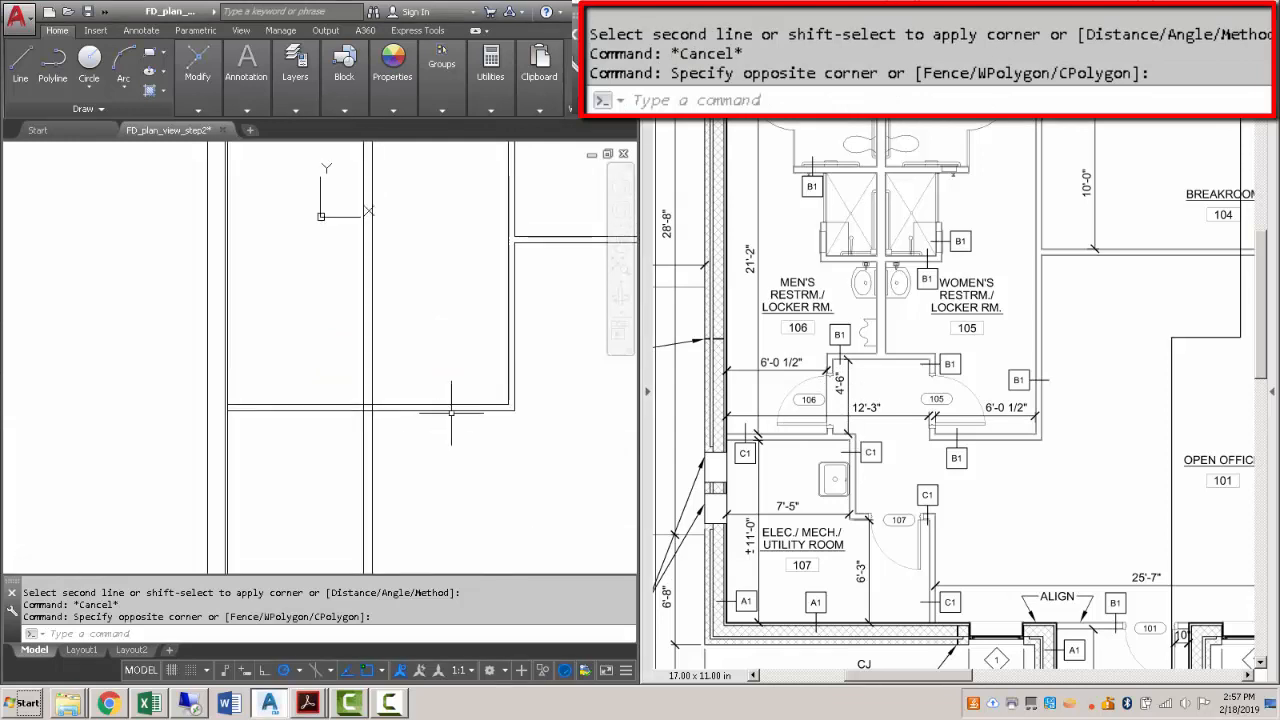
text(O)
key(Return)
text(4'6)
key(Return)
click(445, 405)
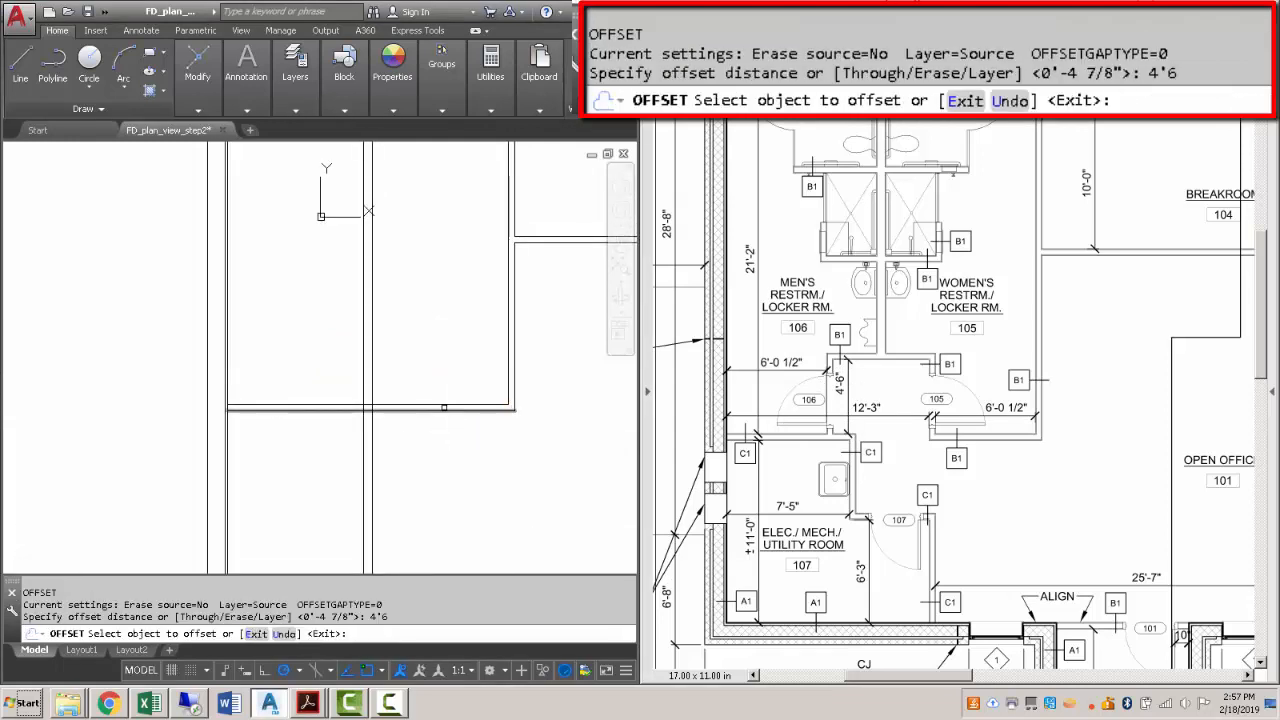
click(440, 370)
key(Escape)
key(Return)
key(Return)
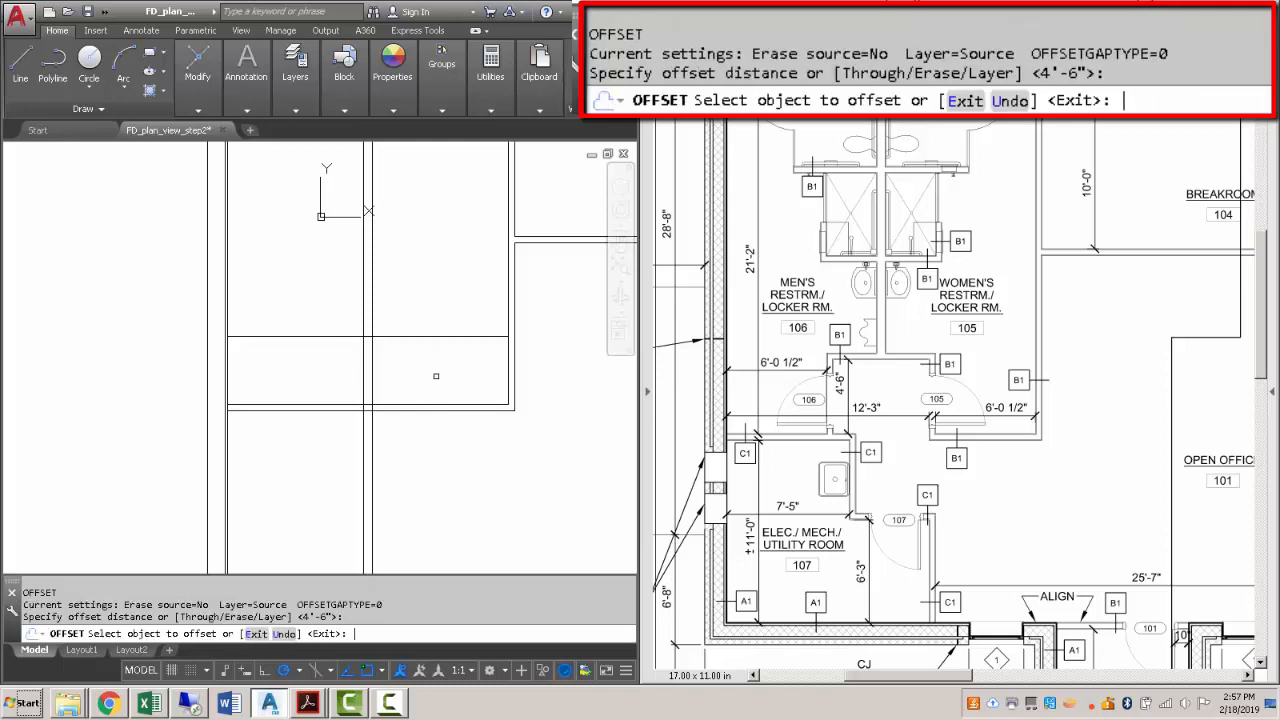
key(Escape)
key(Escape)
Offset the restroom entry recess line 4-7/8" upward to form the B1 partition.
text(O)
key(Return)
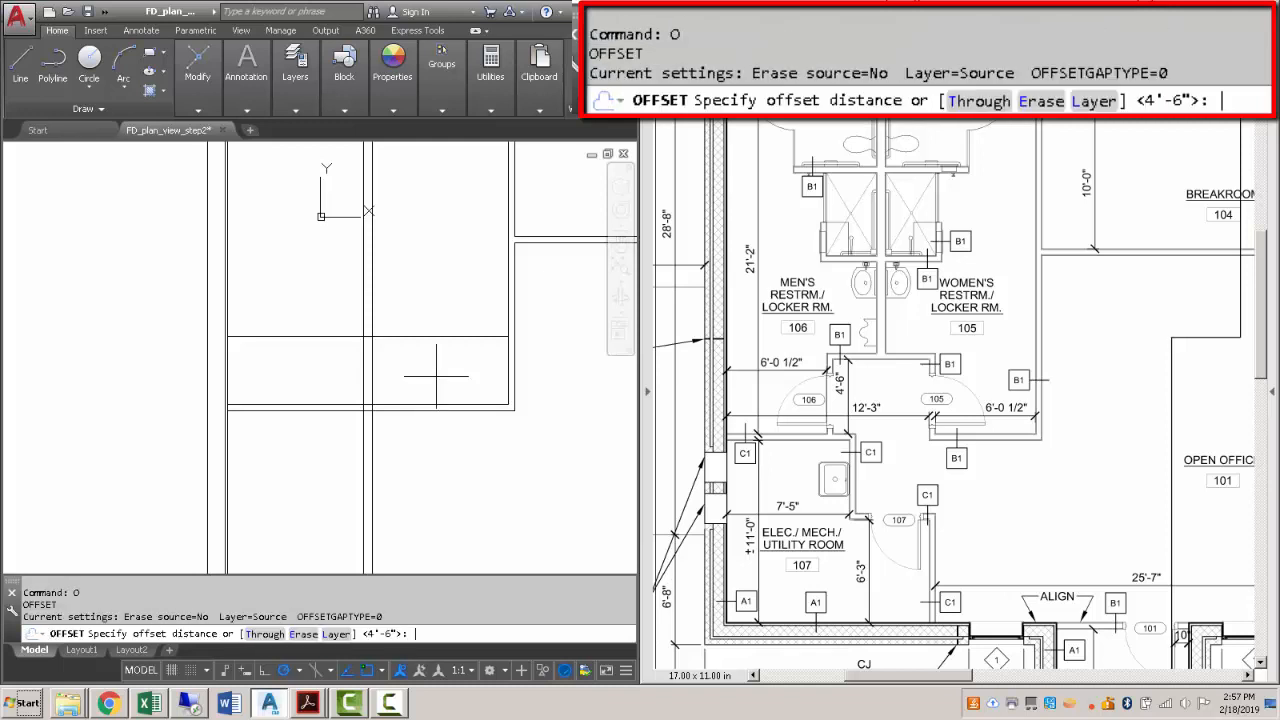
text(4-7/8)
key(Return)
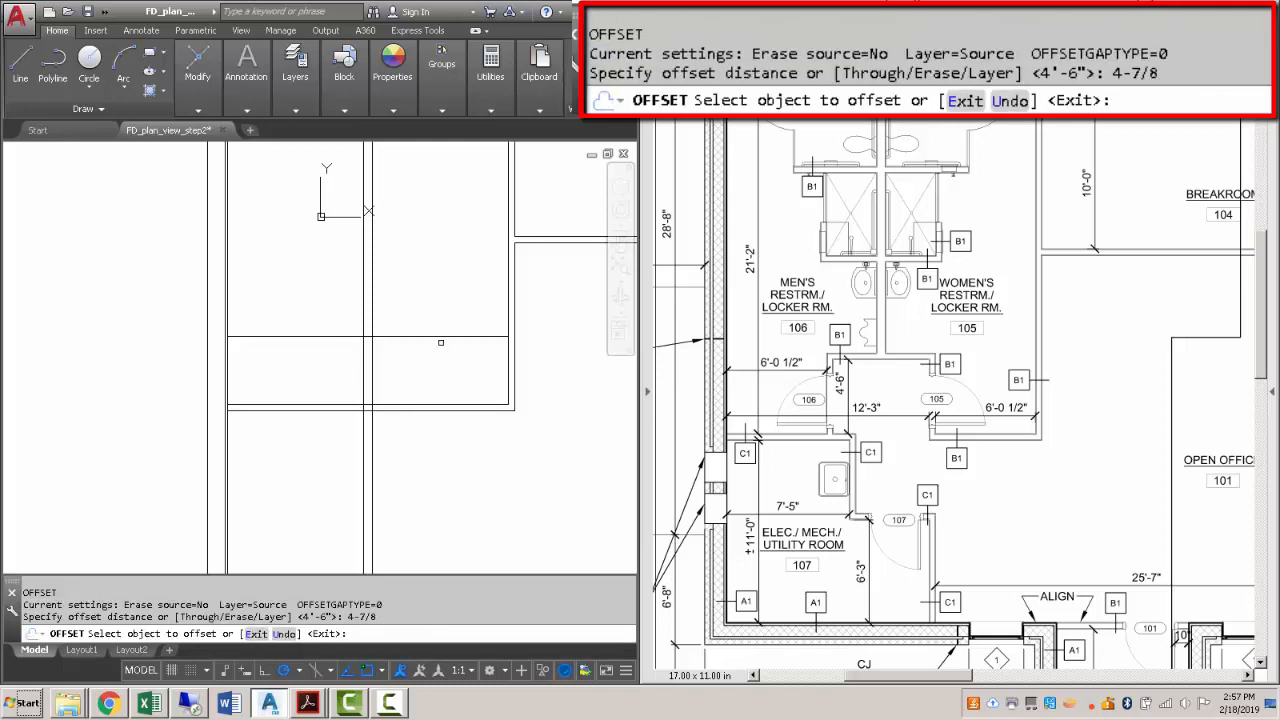
click(440, 342)
key(Escape)
Offset the men's restroom's left interior wallboard line 6'-0 1/2" to the right to locate the entry recess's side wall.
scroll(336, 366, up, 2)
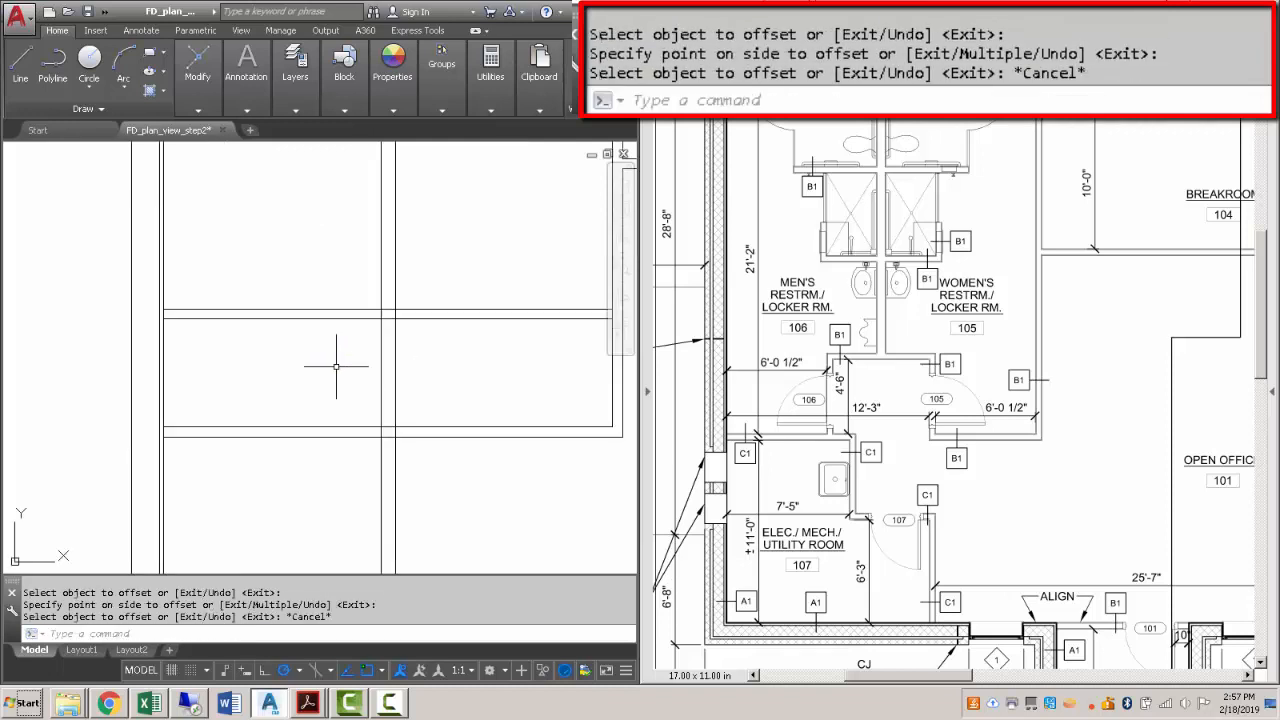
middle_drag(266, 364, 286, 363)
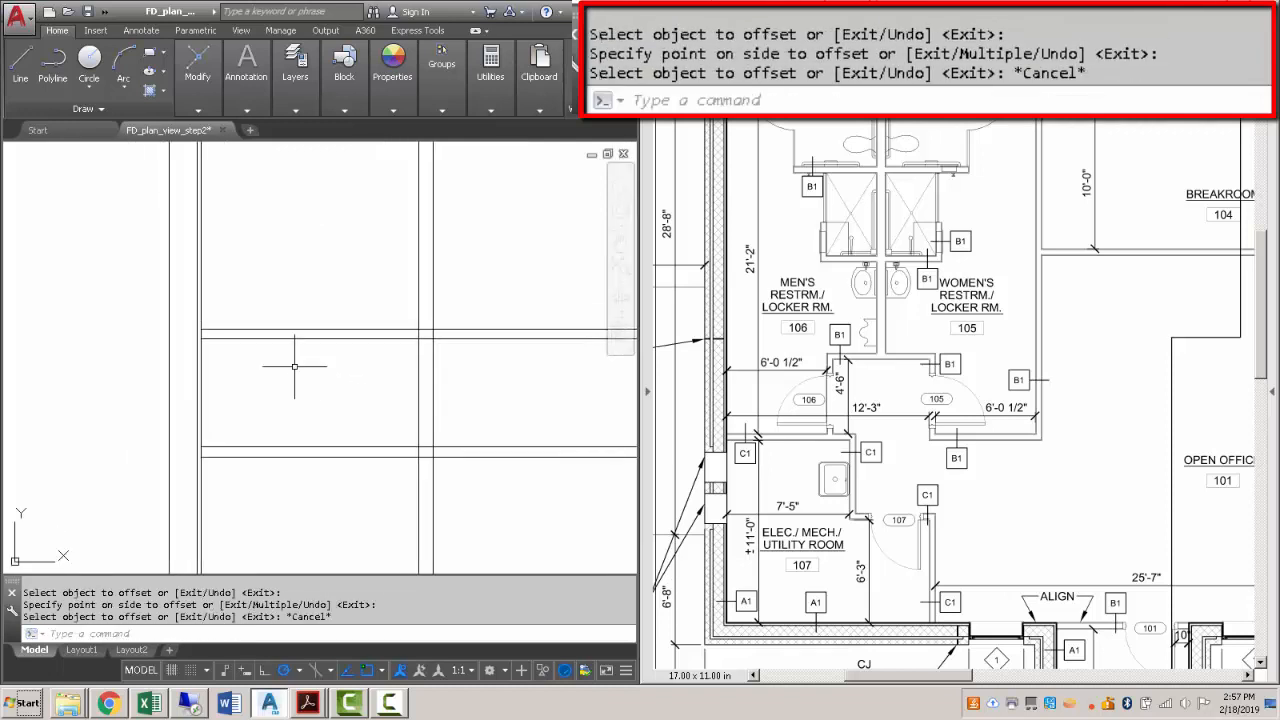
text(O)
key(Return)
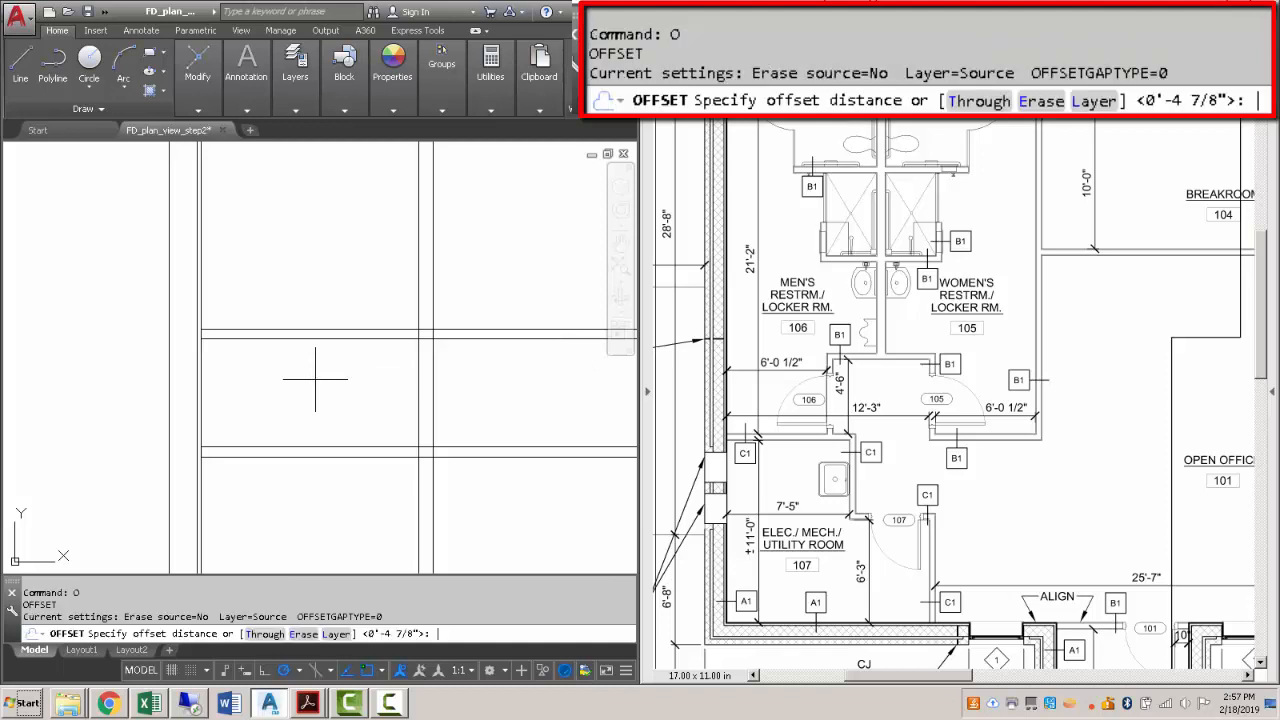
text(6'.5)
key(Return)
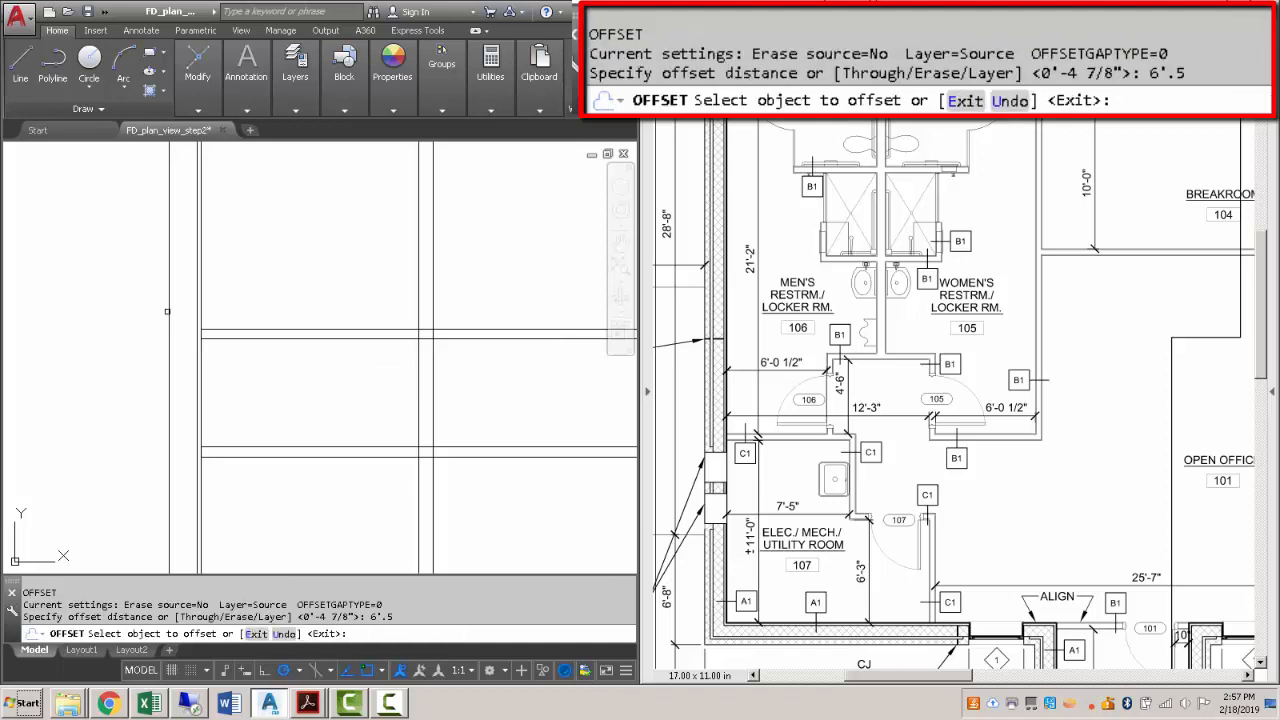
click(203, 306)
click(325, 295)
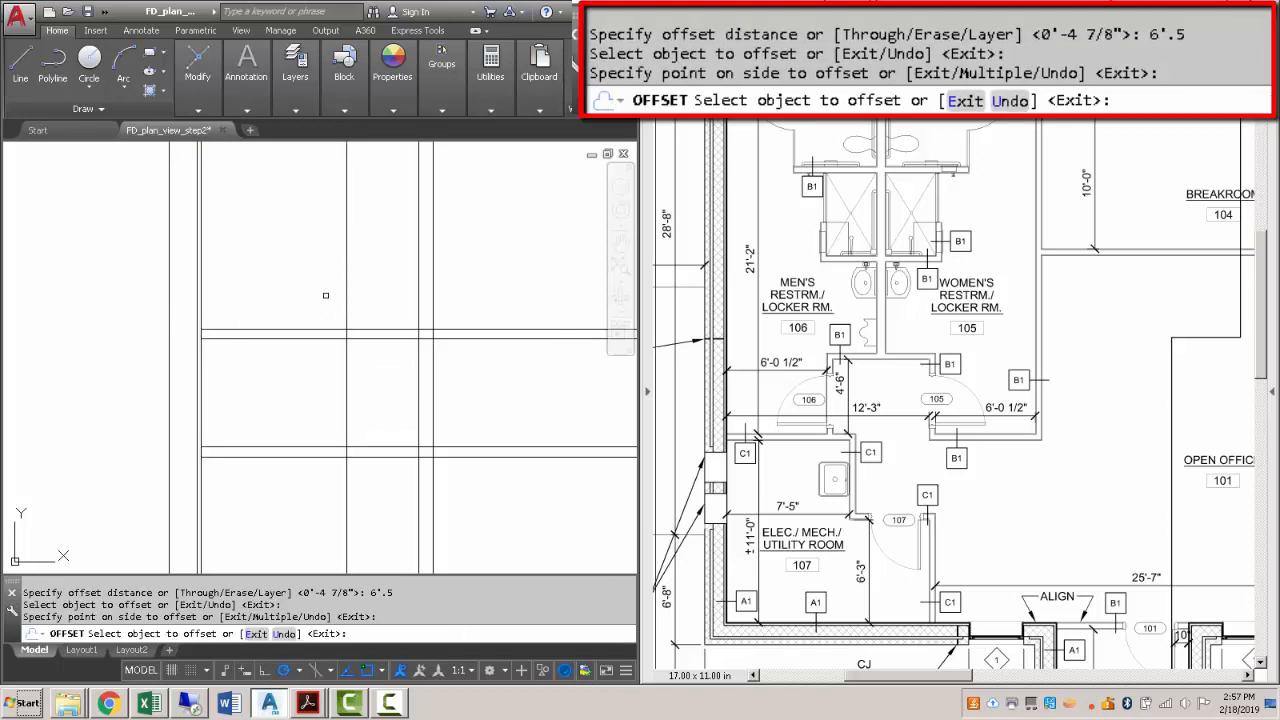
key(Escape)
scroll(325, 295, down, 10)
scroll(300, 290, up, 8)
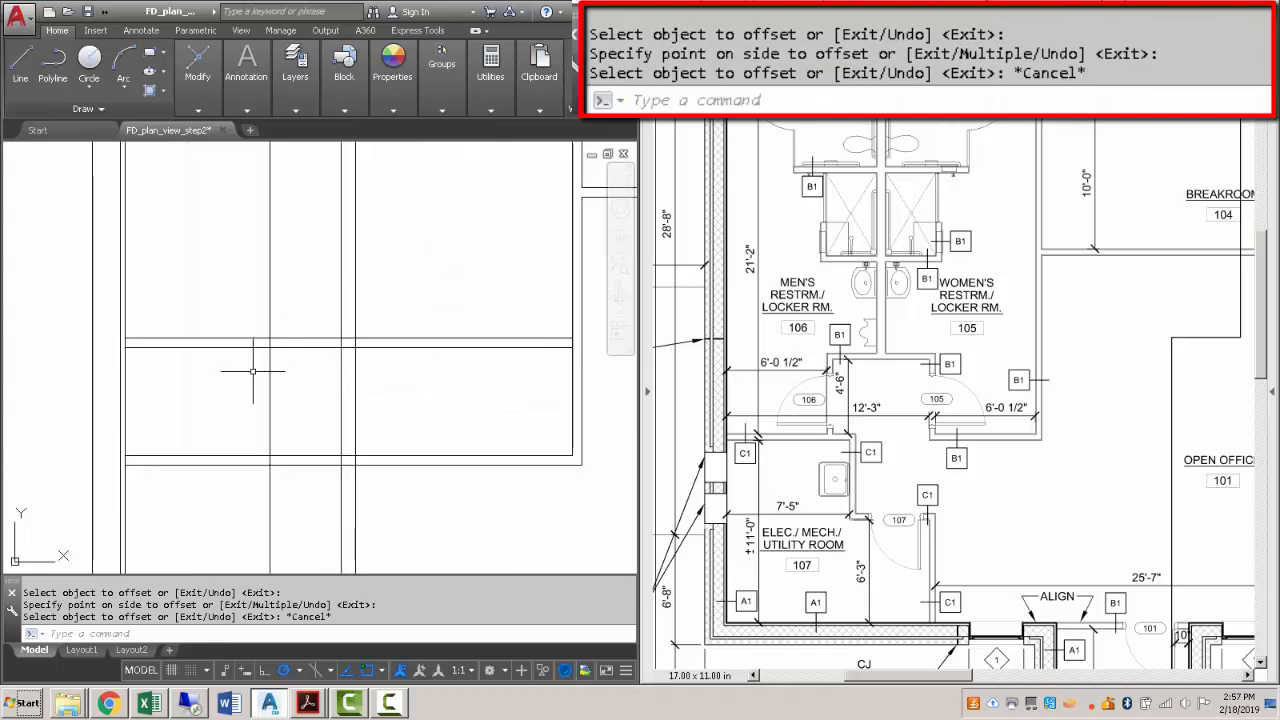
Trim the entry recess's left side line to run only between the upper recess line and the bottom wall's upper face.
text(tr)
key(Return)
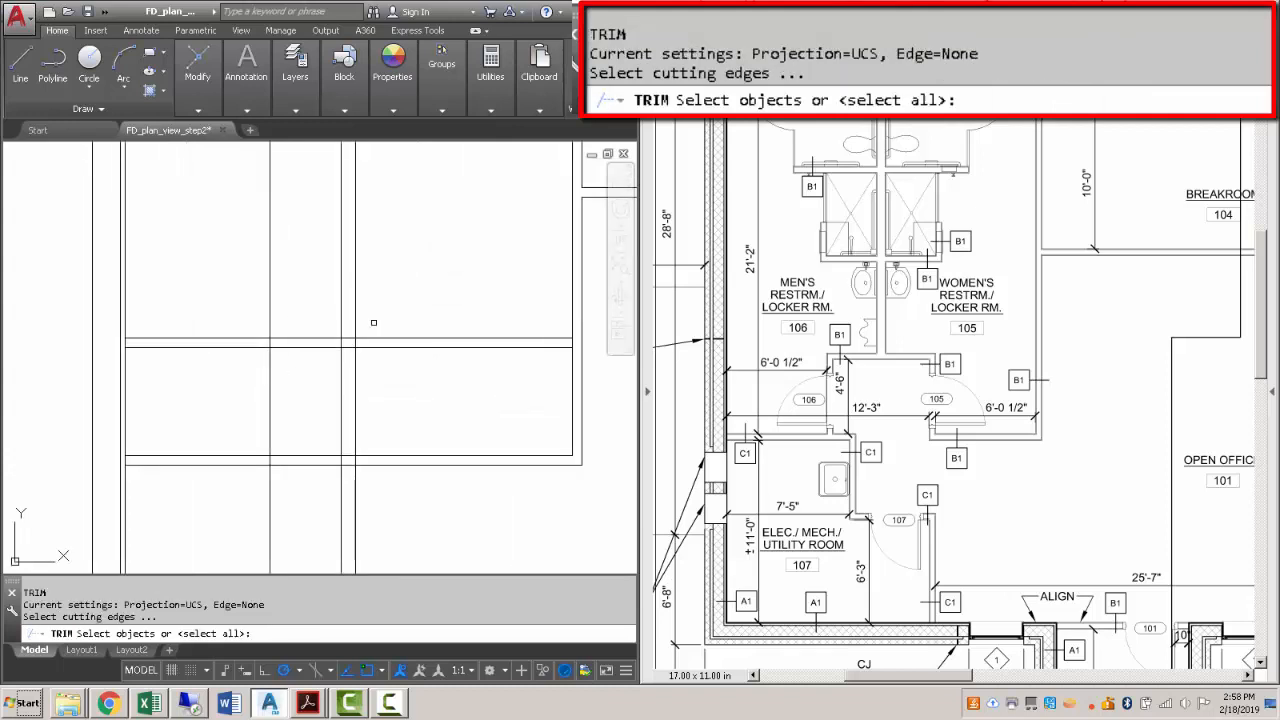
click(370, 338)
click(262, 443)
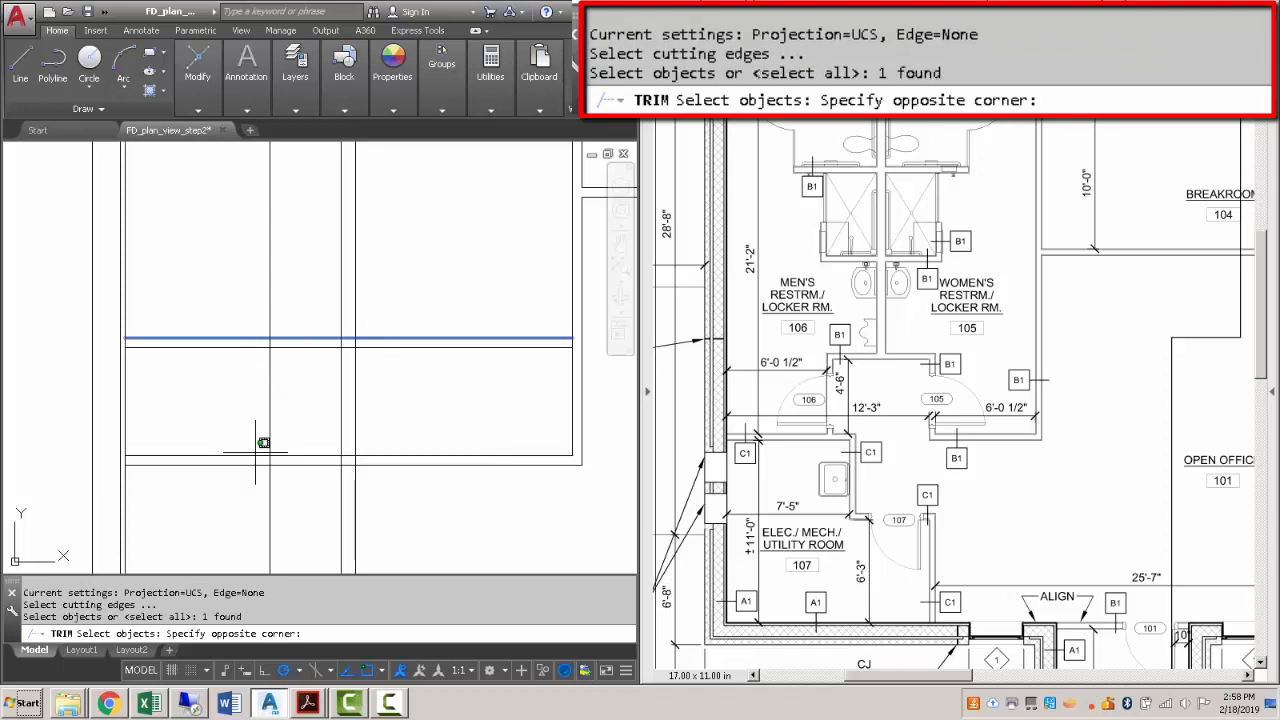
click(255, 452)
click(223, 457)
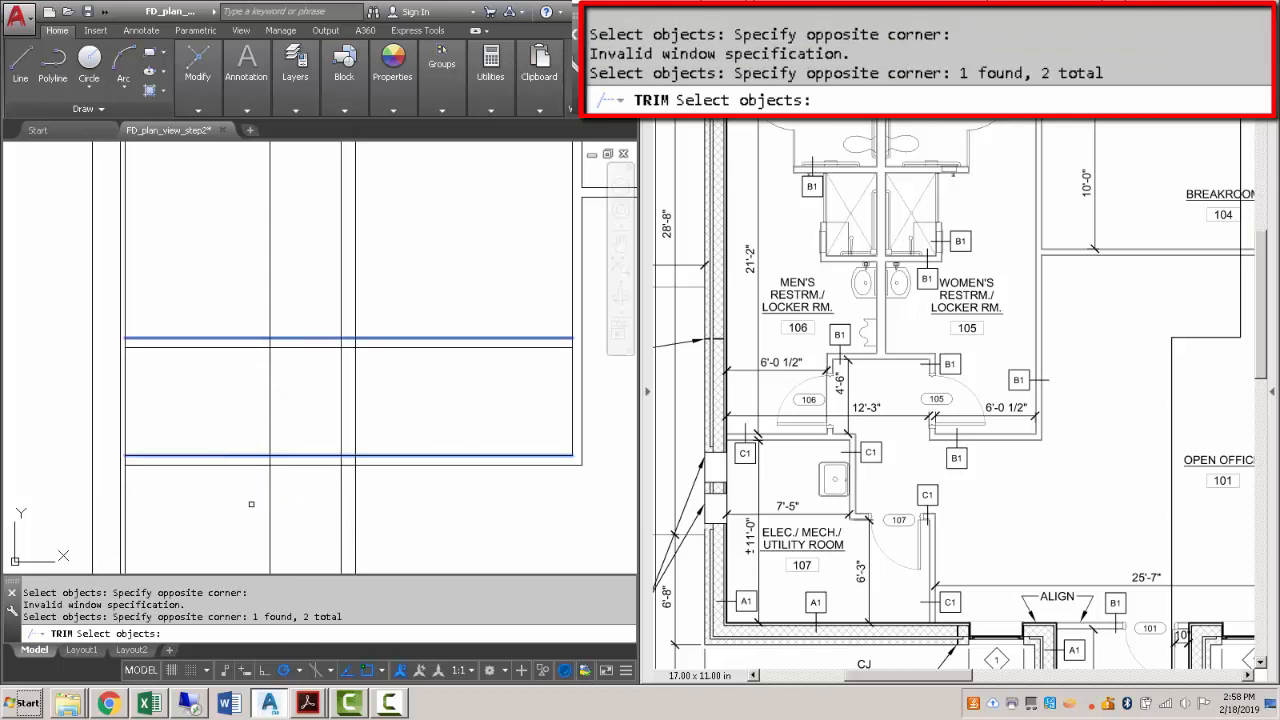
key(Return)
click(268, 500)
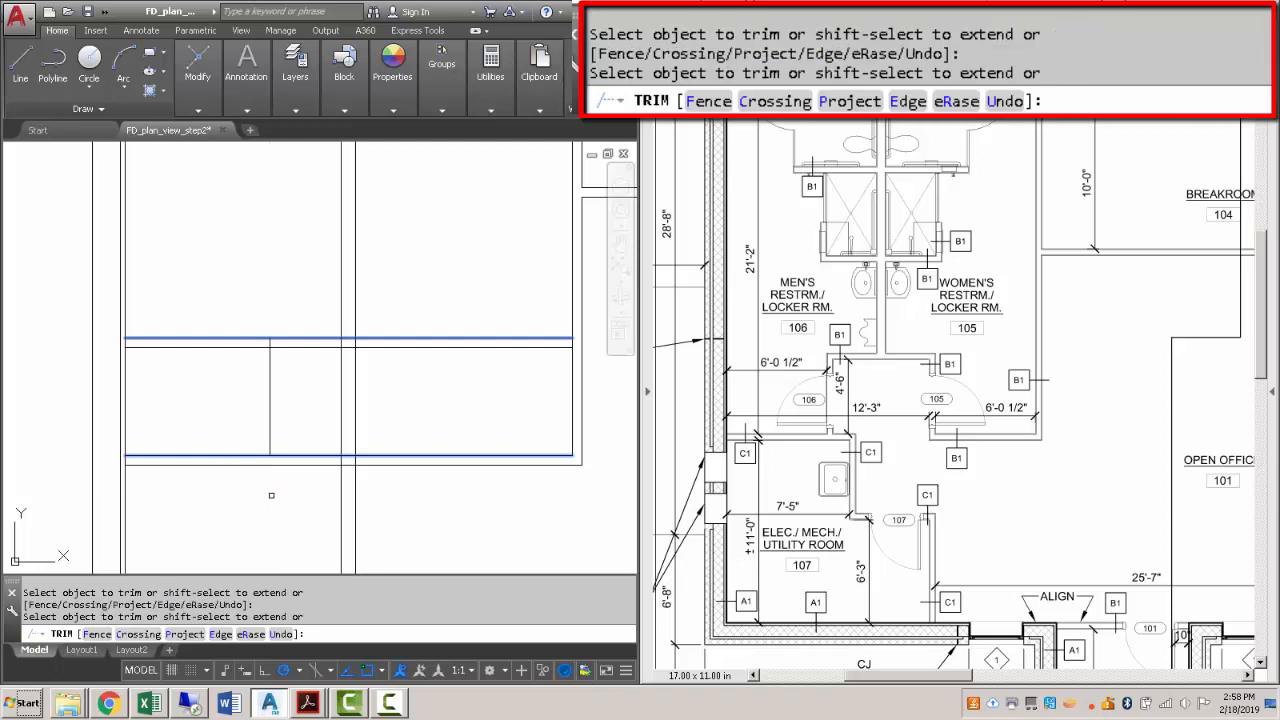
key(Escape)
Chamfer the recess's left side line and upper recess line into a sharp outer corner with zero distances.
click(197, 65)
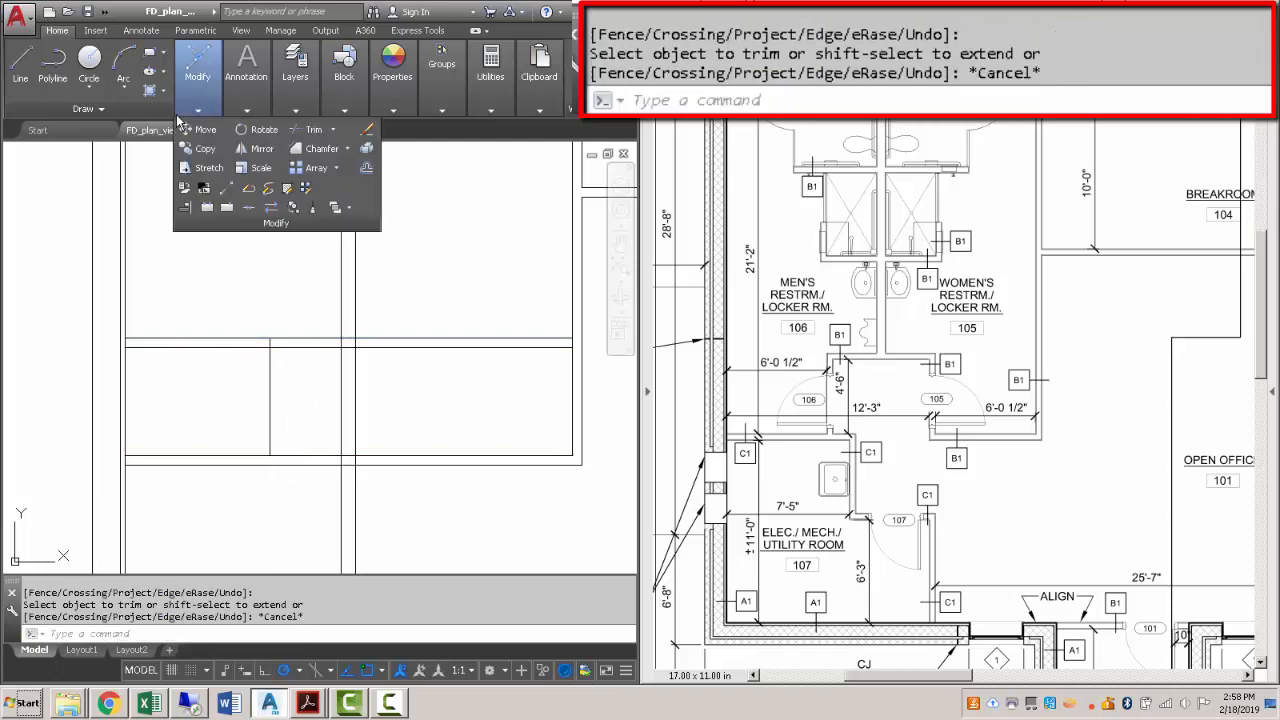
text(ch)
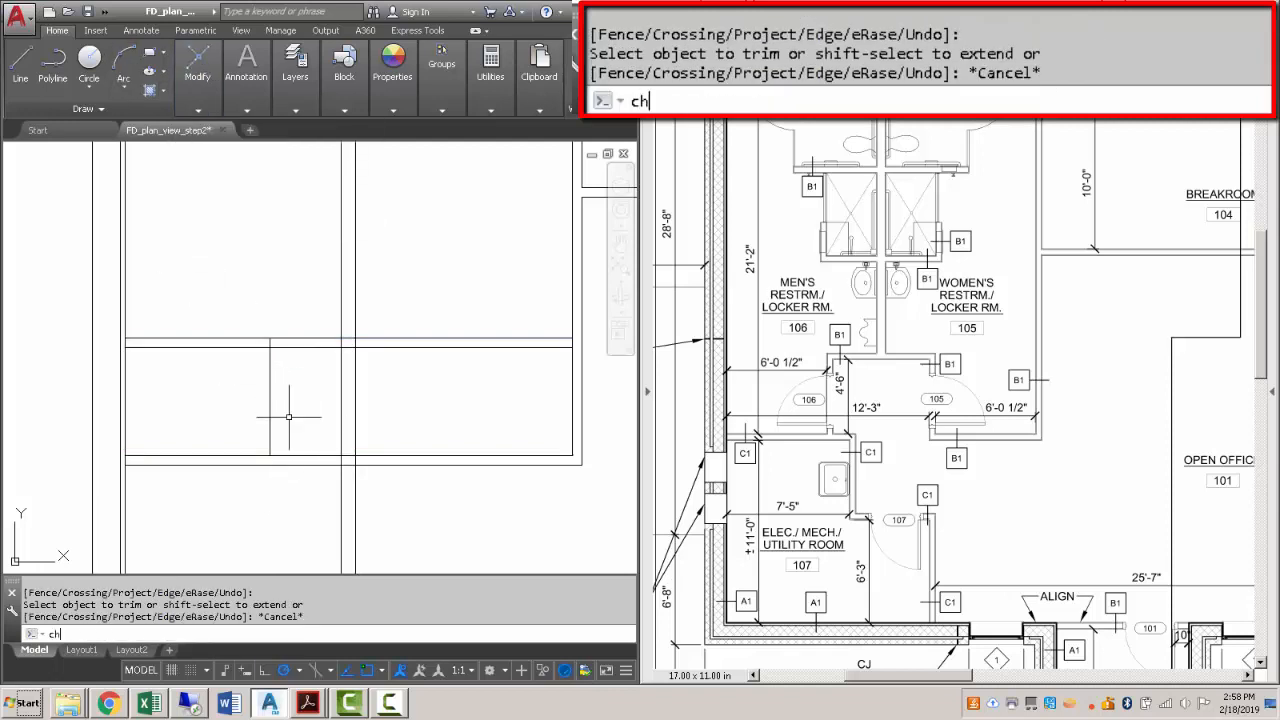
text(amfer)
key(Return)
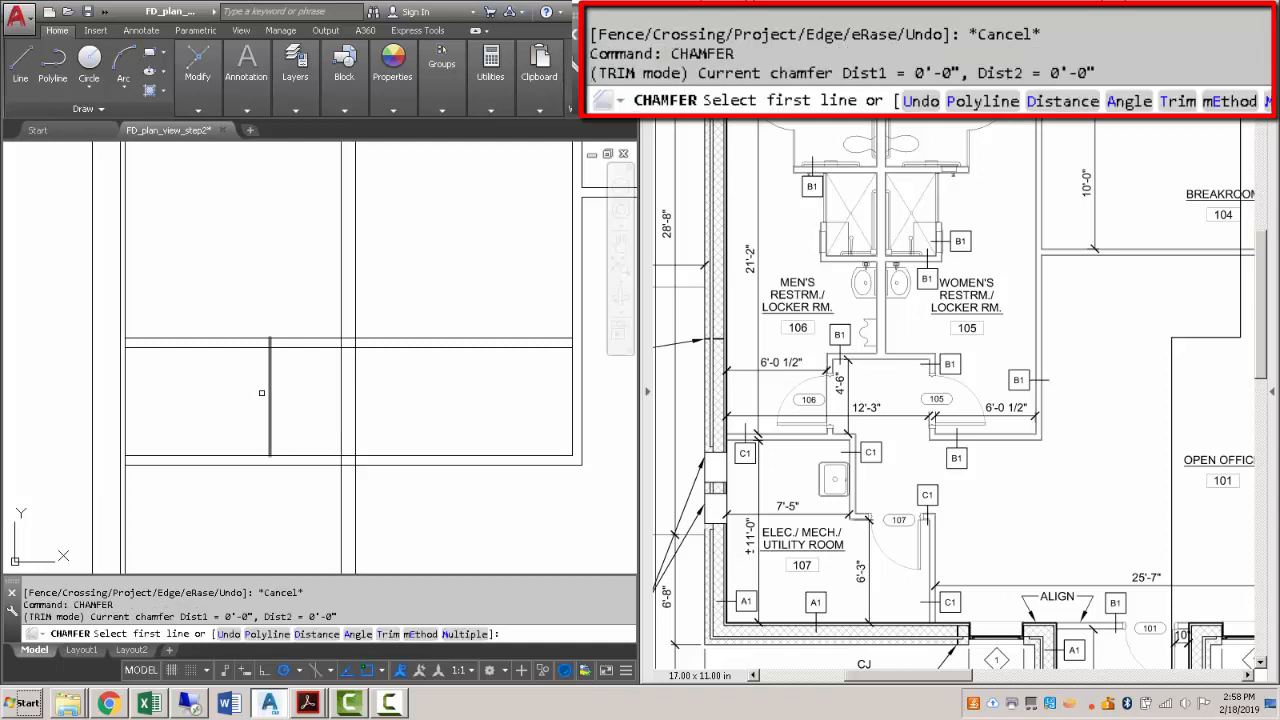
click(270, 378)
key(Escape)
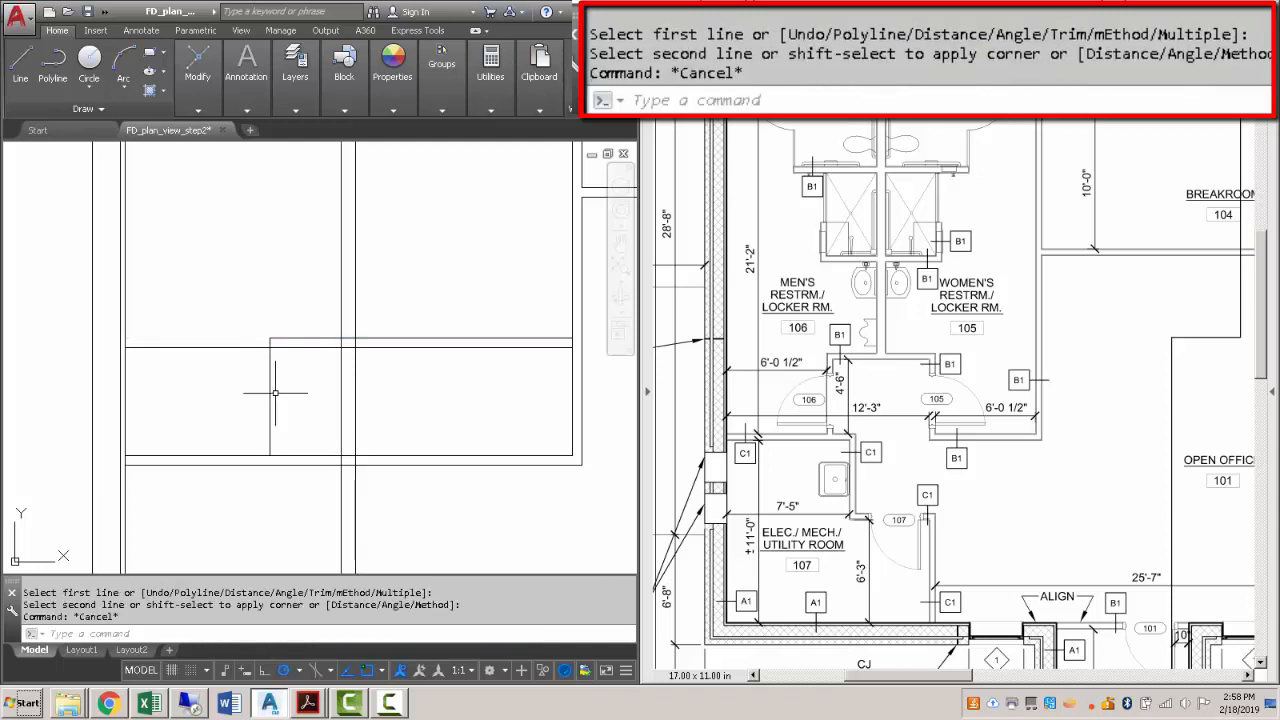
Offset the recess's left side line 4-7/8" to the right to form the B1 side partition.
scroll(272, 385, down, 2)
scroll(272, 378, up, 2)
text(o)
key(Return)
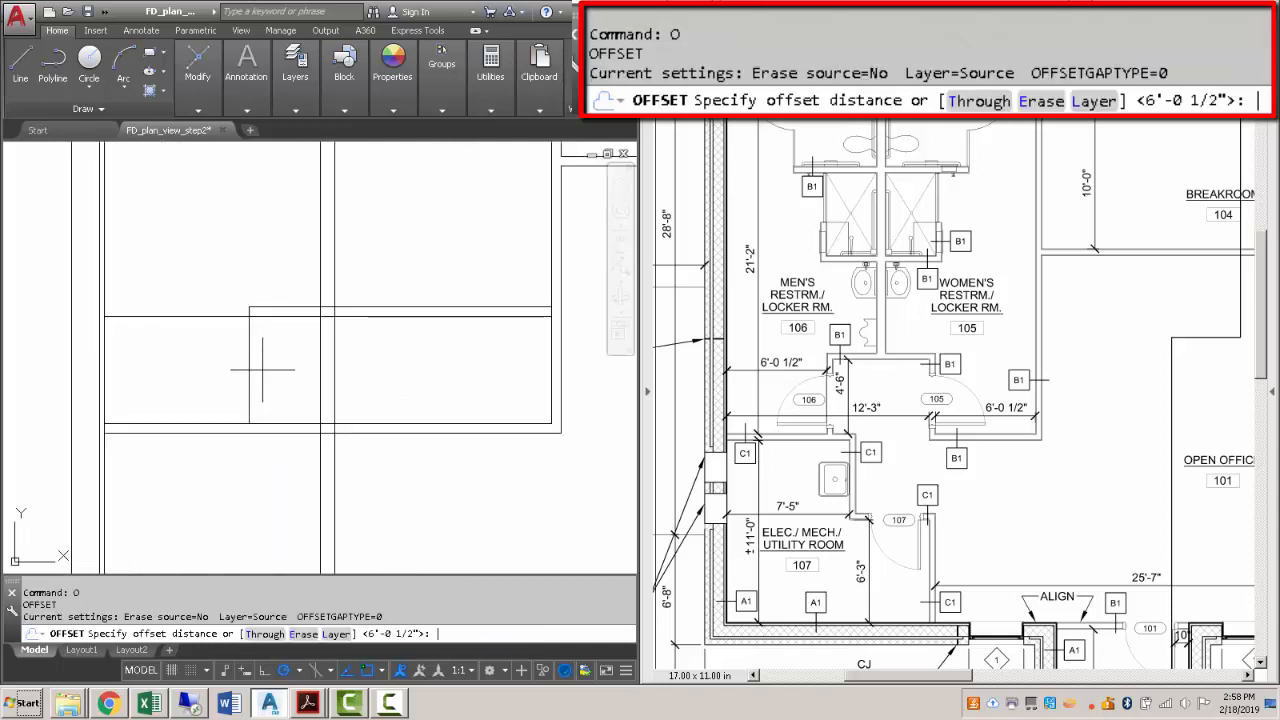
text(4-7/8)
key(Return)
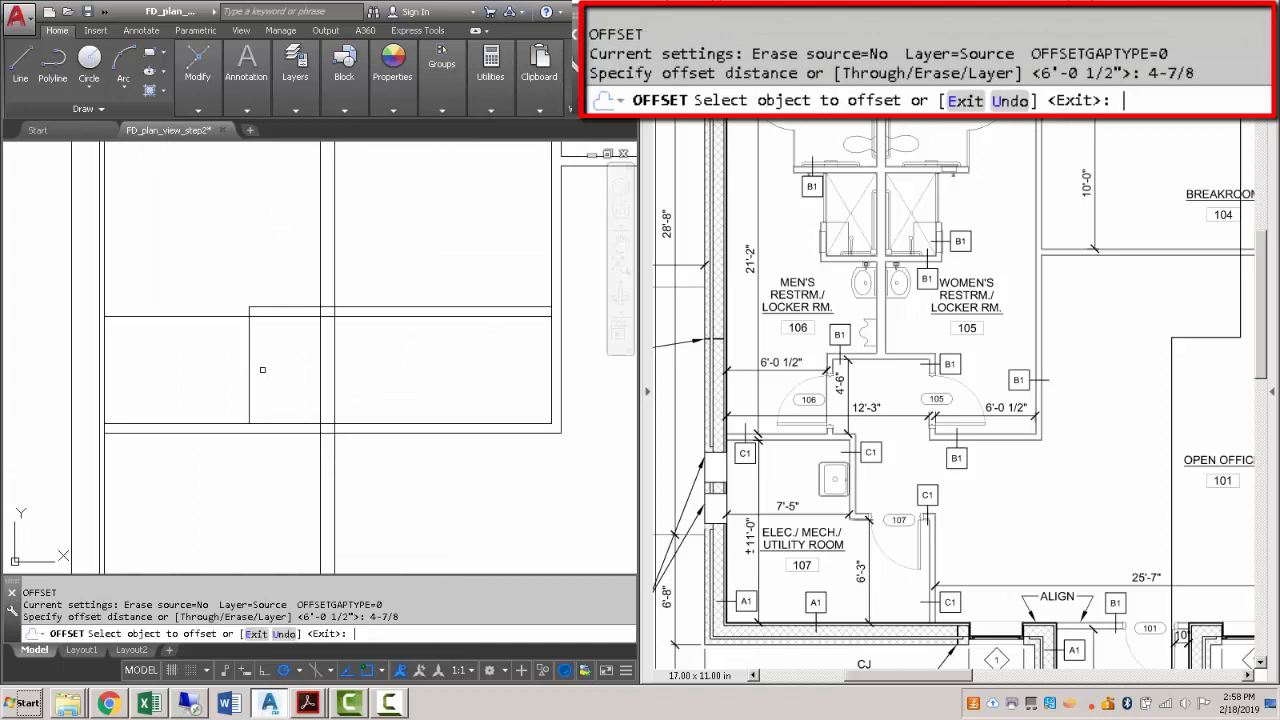
click(250, 369)
click(265, 370)
key(Escape)
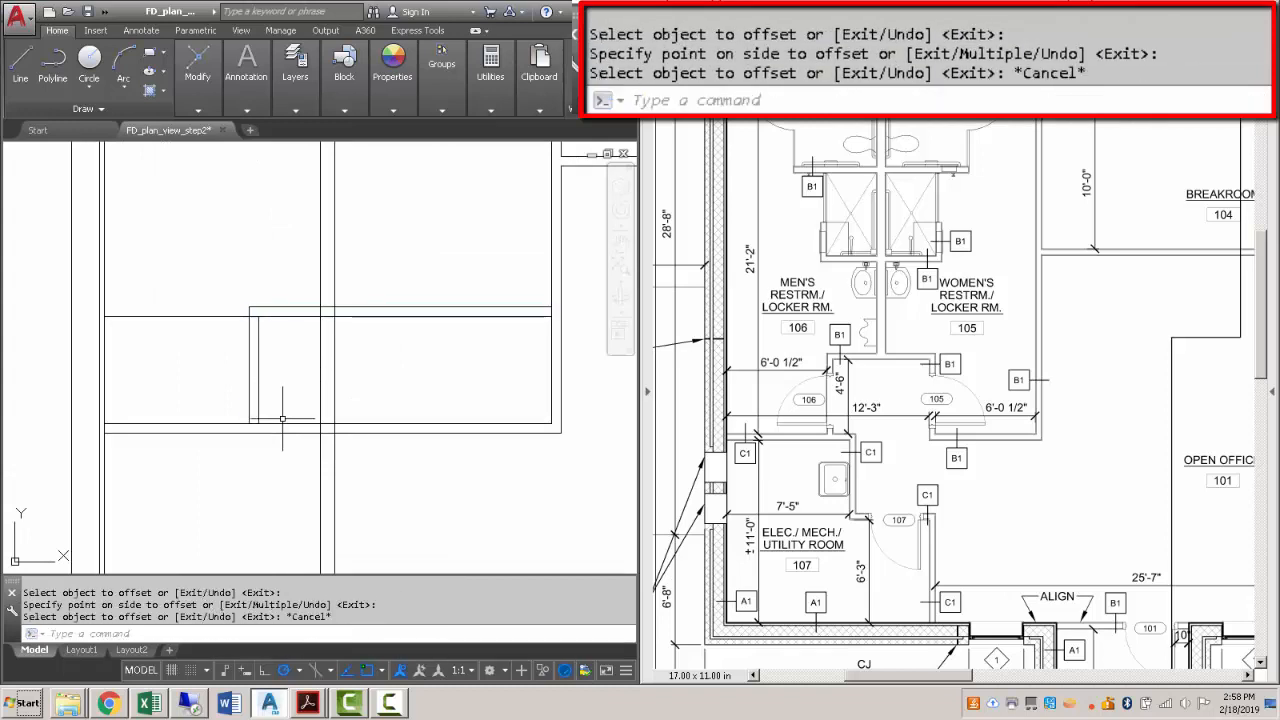
Chamfer the new left side line and lower recess line into a sharp inner corner.
text(chamfer)
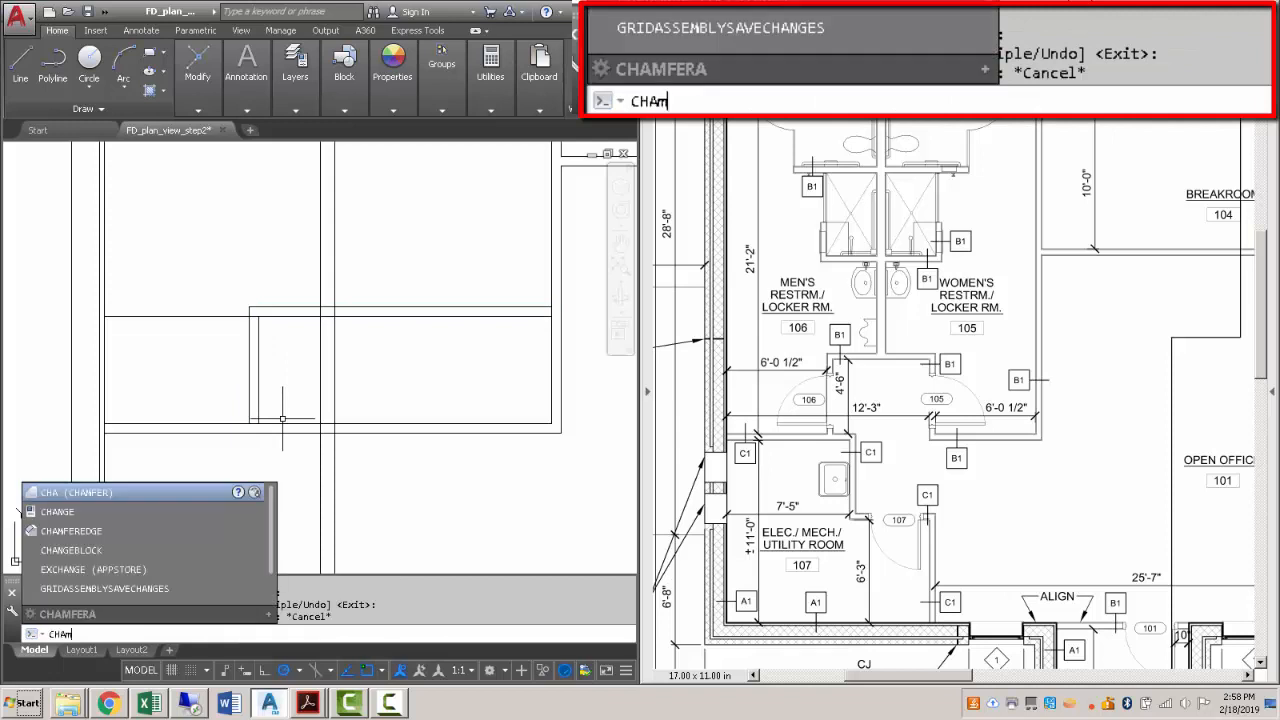
key(Return)
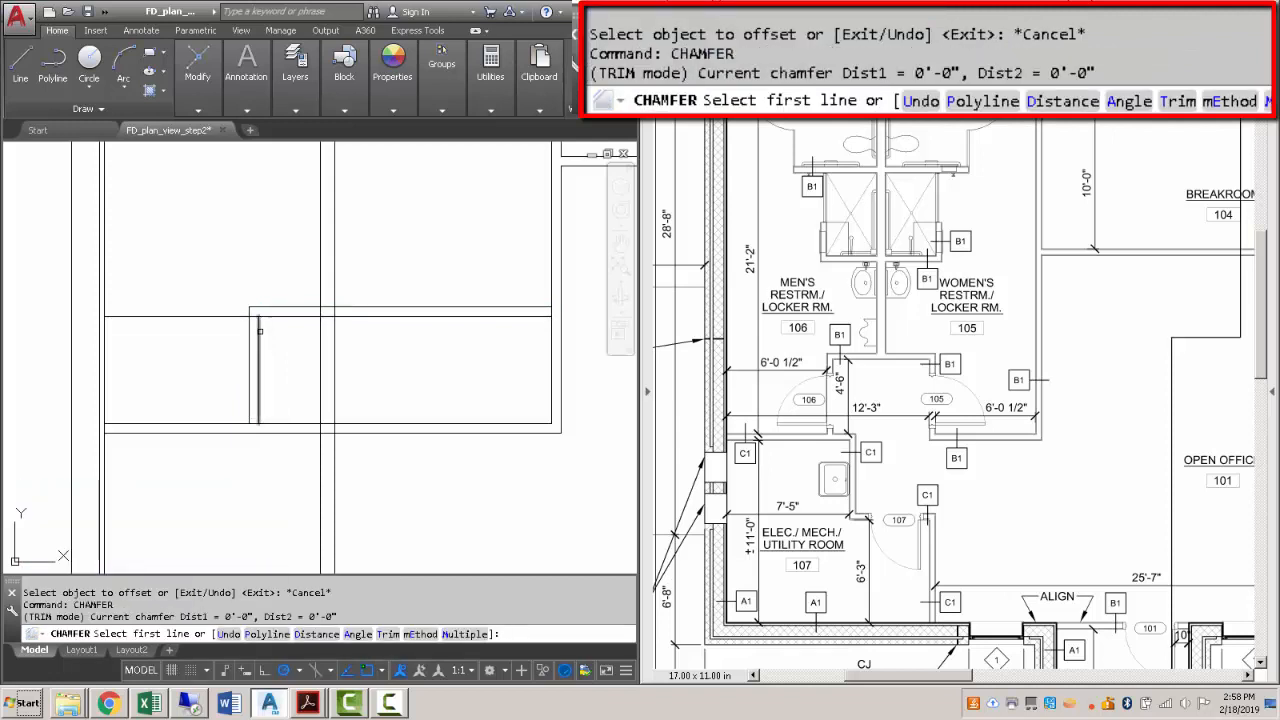
click(259, 340)
click(270, 317)
key(Escape)
Trim the bottom wall's upper face between the two lines of the recess's left side wall.
scroll(260, 423, up, 2)
text(t)
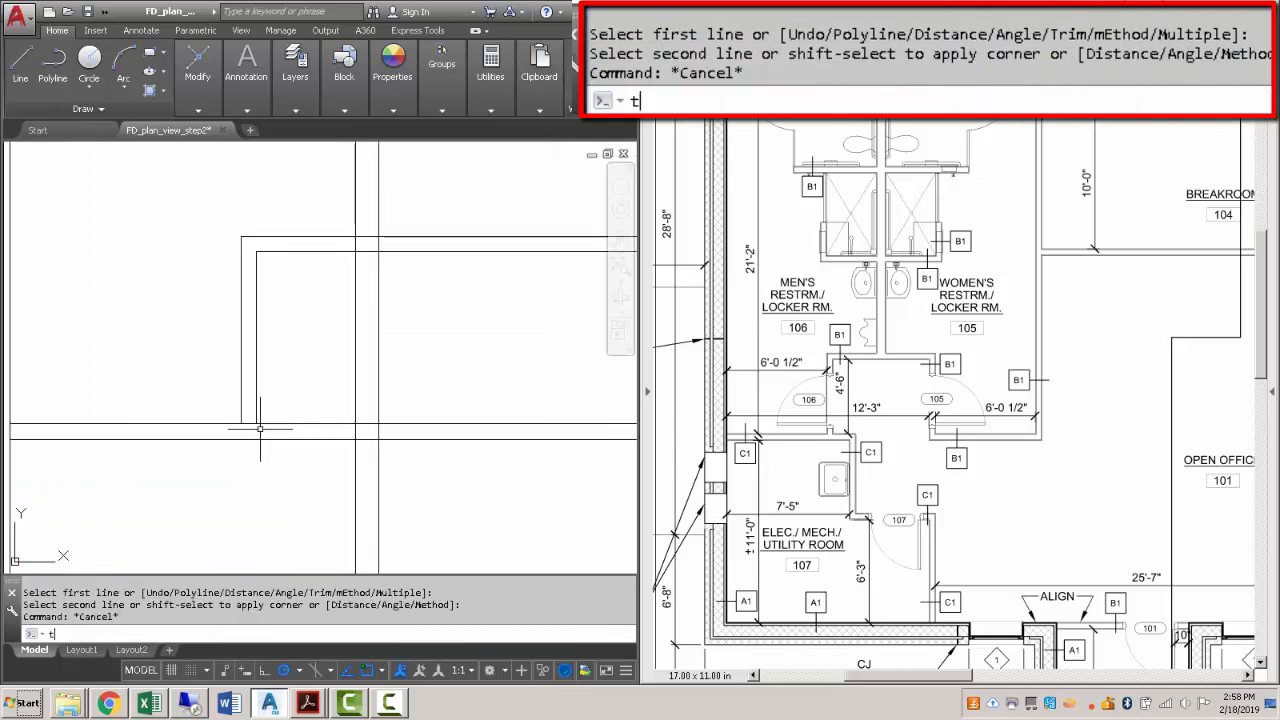
text(ri)
key(Return)
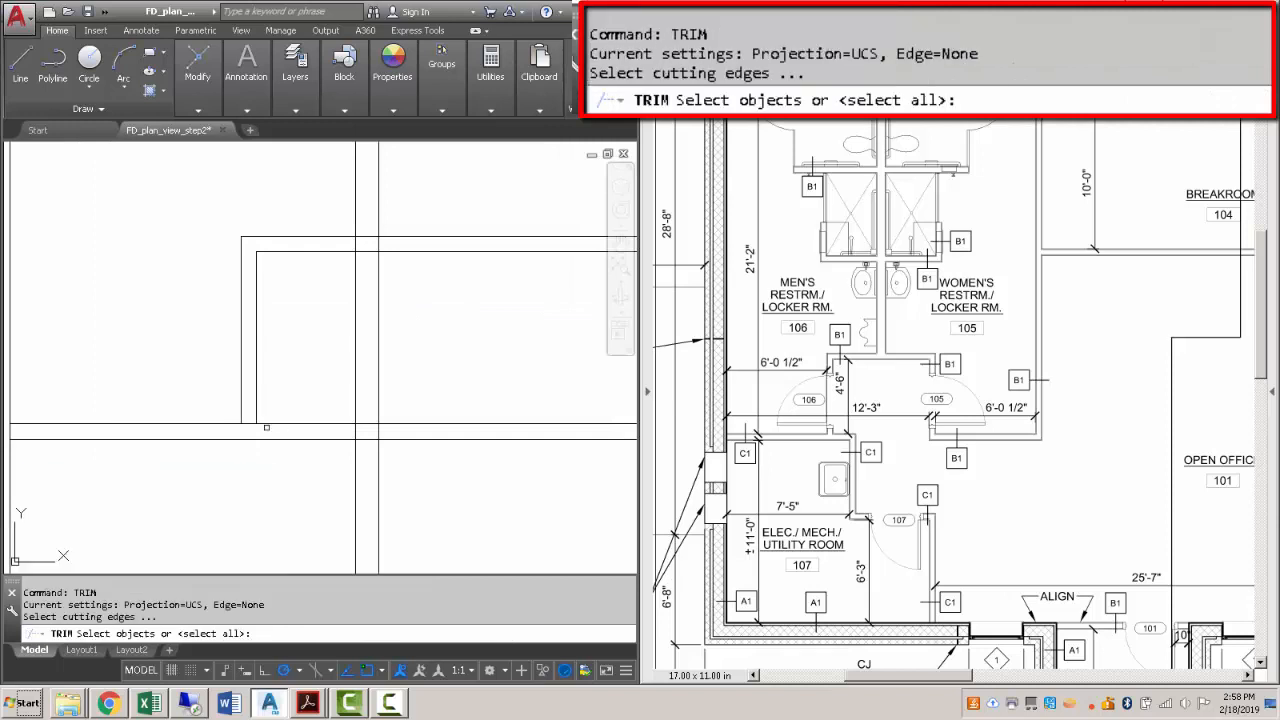
key(Return)
key(Escape)
scroll(249, 422, down, 3)
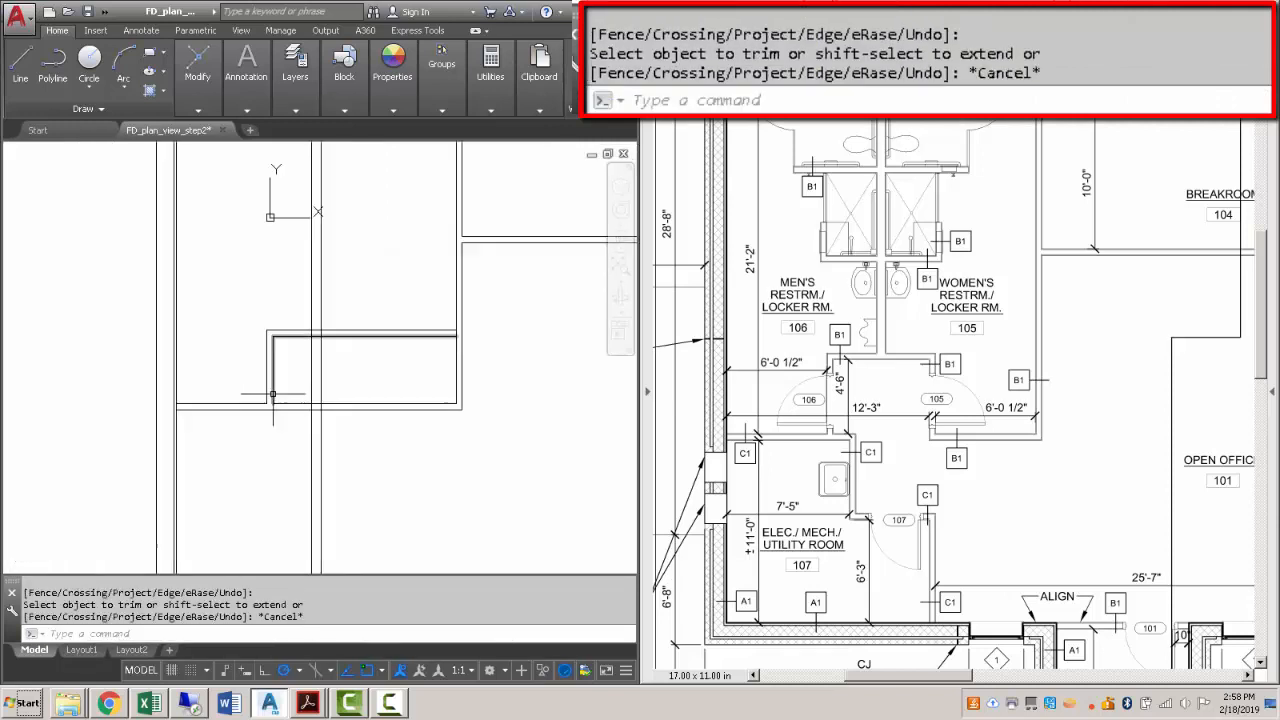
Offset the women's restroom's right interior wall line 6'-0 1/2" to the left to locate the recess's other side wall.
middle_drag(373, 418, 336, 417)
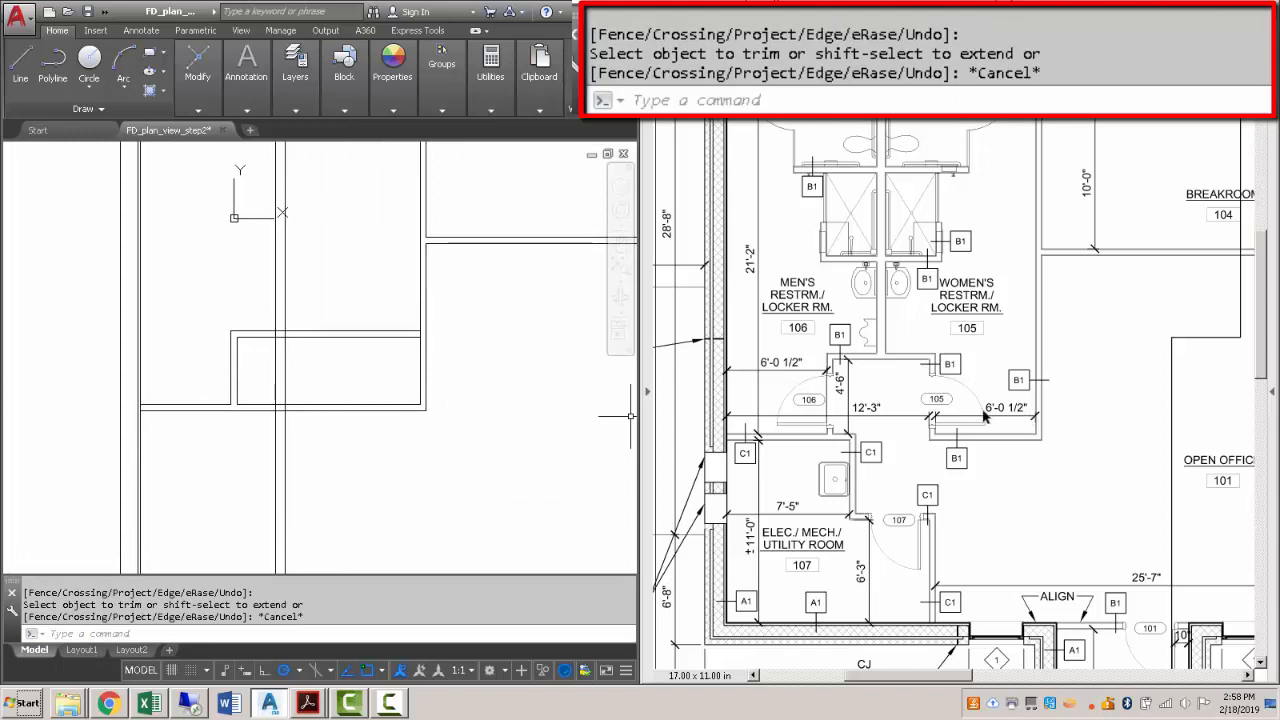
middle_drag(351, 371, 297, 393)
text(o)
key(Return)
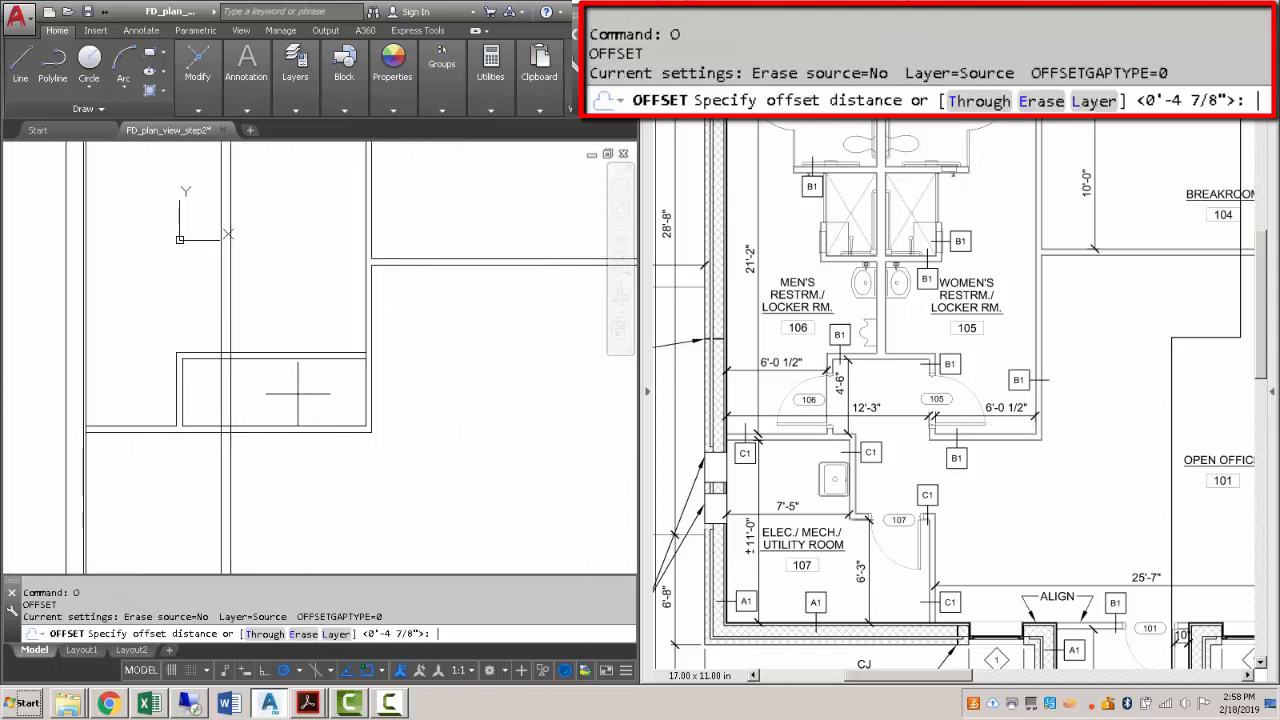
text(6'.5)
key(Return)
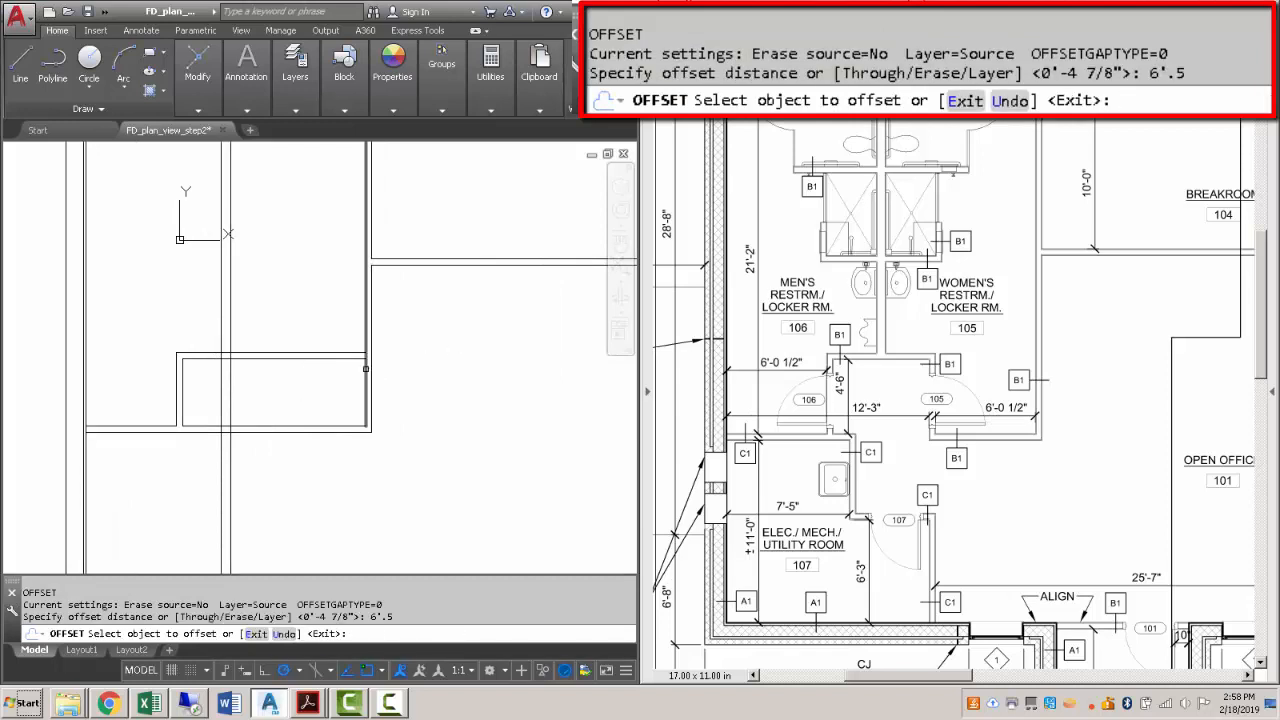
click(371, 374)
click(300, 399)
key(Escape)
Offset the recess's right side line 4-7/8" to the left to form its B1 side partition.
text(o)
key(Return)
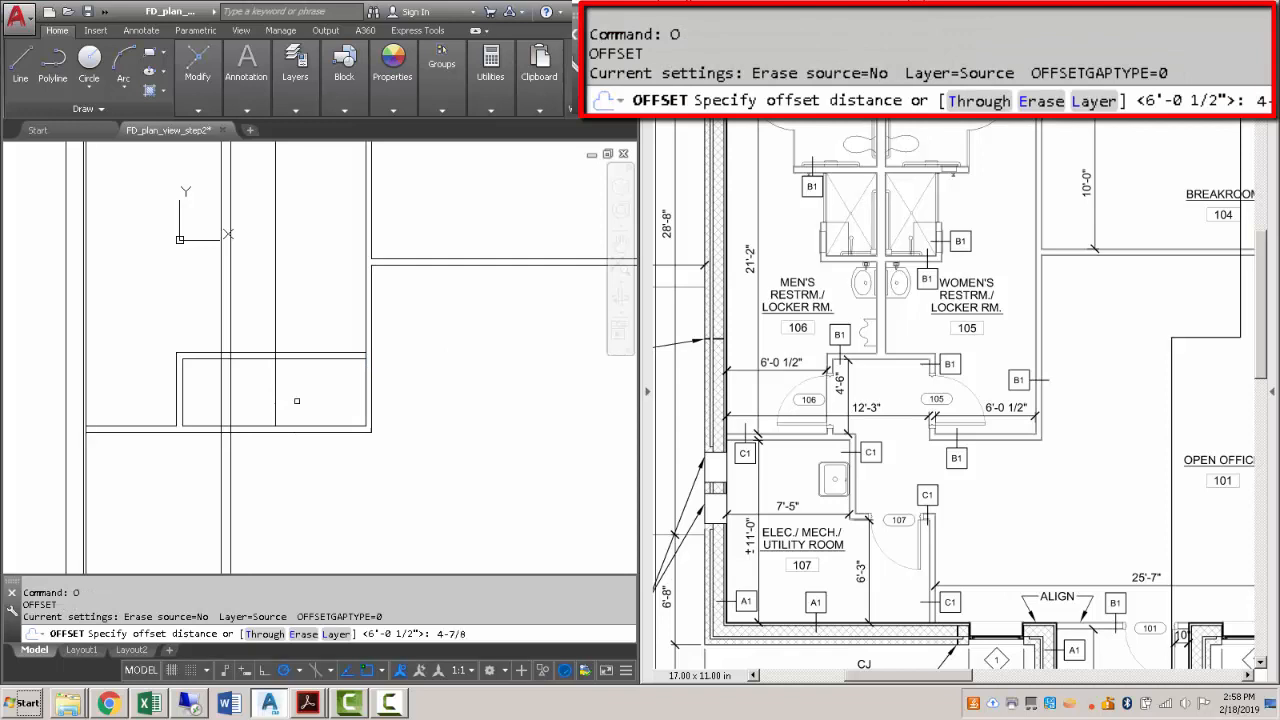
key(Return)
click(278, 379)
click(272, 405)
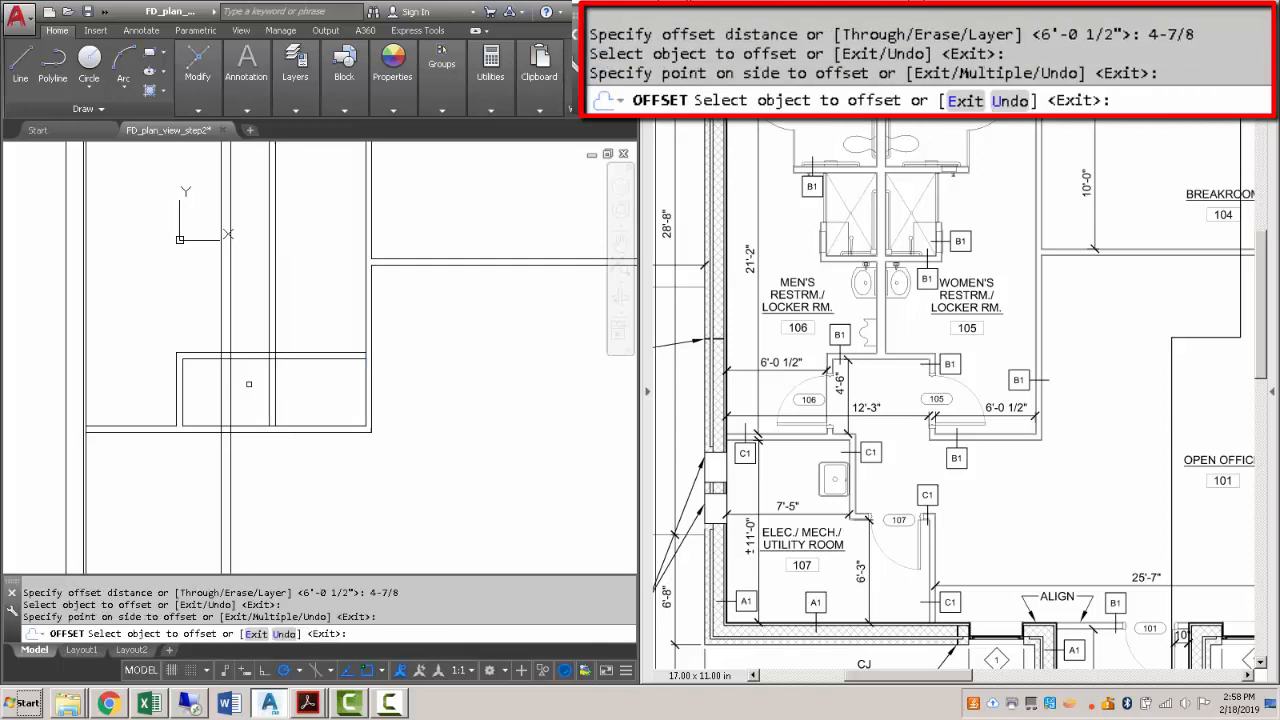
key(Escape)
Trim the right side wall lines above the recess and the horizontal recess lines extending right of that side wall.
text(t)
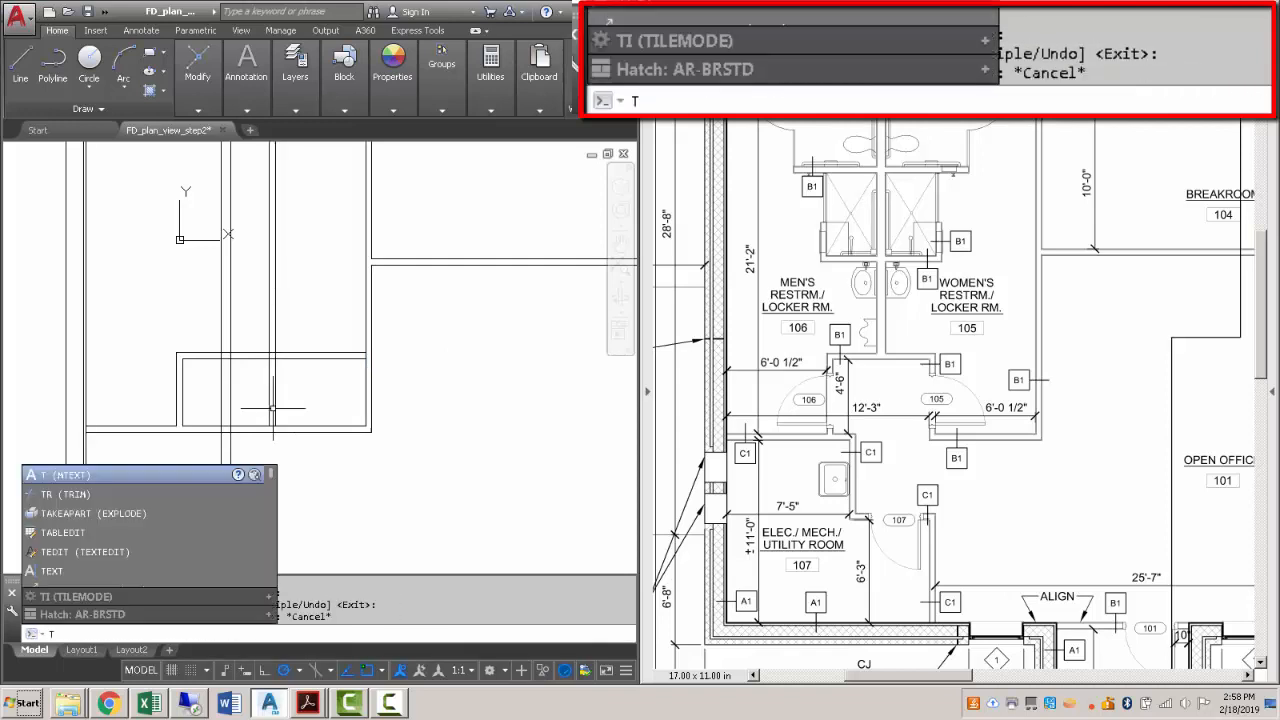
text(r)
key(Return)
scroll(296, 355, up, 3)
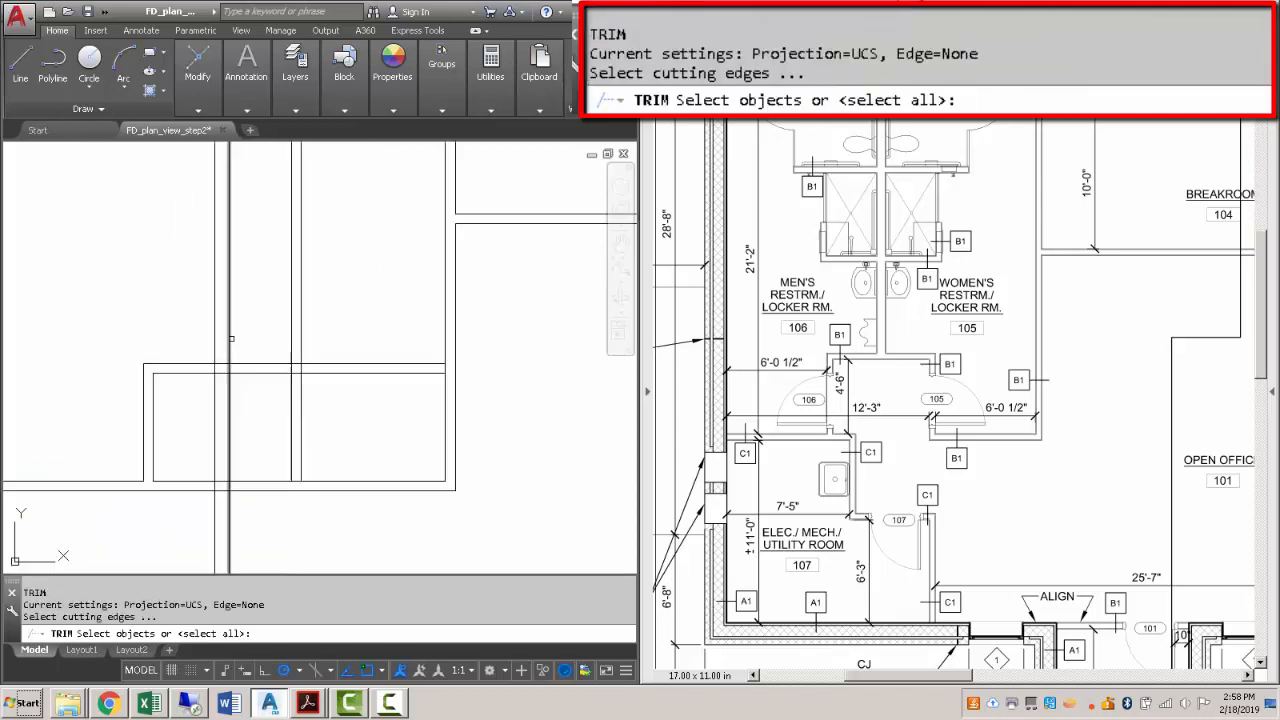
key(Return)
click(298, 352)
click(368, 343)
click(414, 437)
click(403, 363)
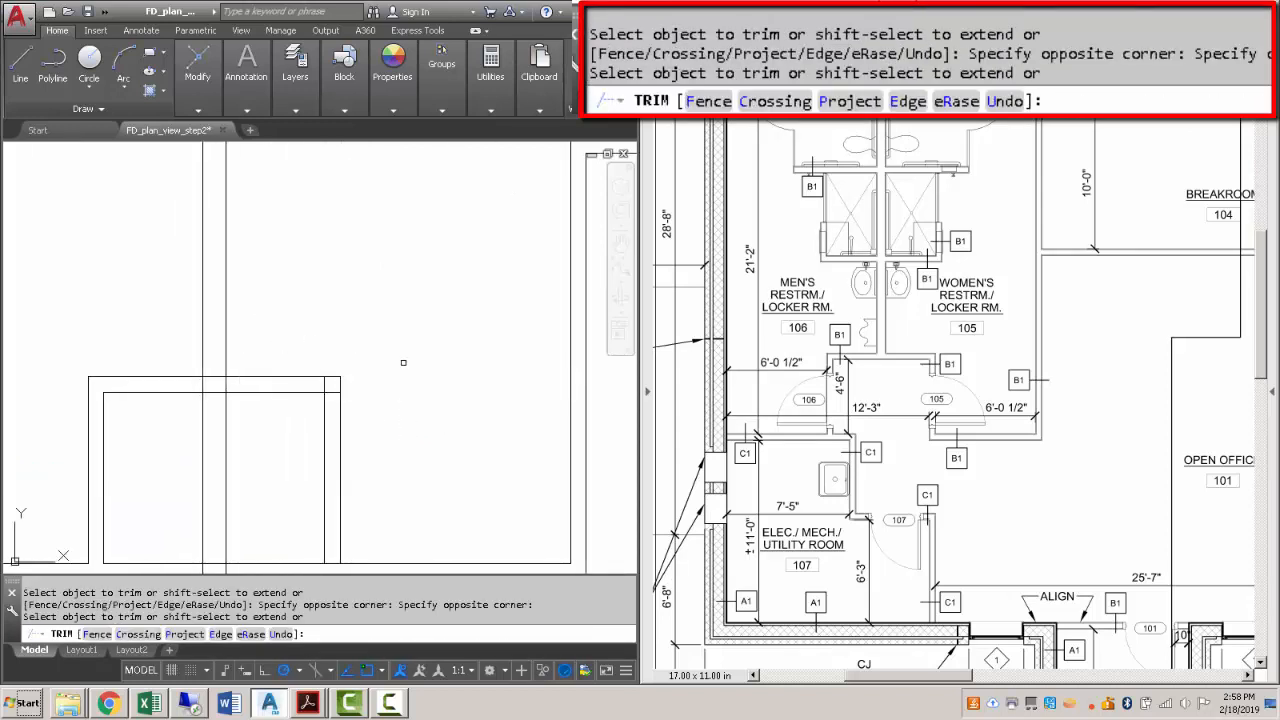
Trim the overlapping line segments inside the recess's upper right wall corner.
scroll(408, 335, down, 6)
scroll(396, 309, up, 6)
click(329, 491)
click(321, 467)
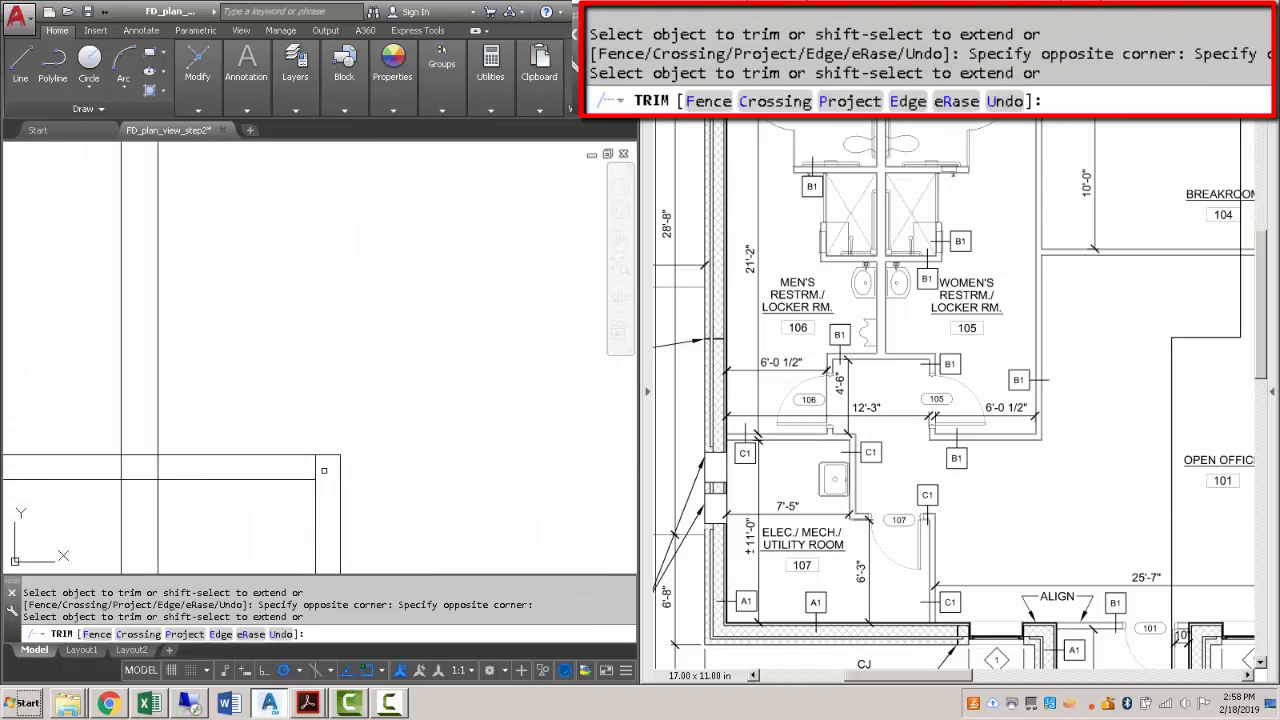
click(321, 466)
click(304, 467)
Trim the middle restroom partition's two lines where they cross the thickness of the recess's upper wall.
scroll(304, 467, down, 4)
middle_drag(263, 467, 297, 369)
scroll(286, 372, up, 4)
click(300, 365)
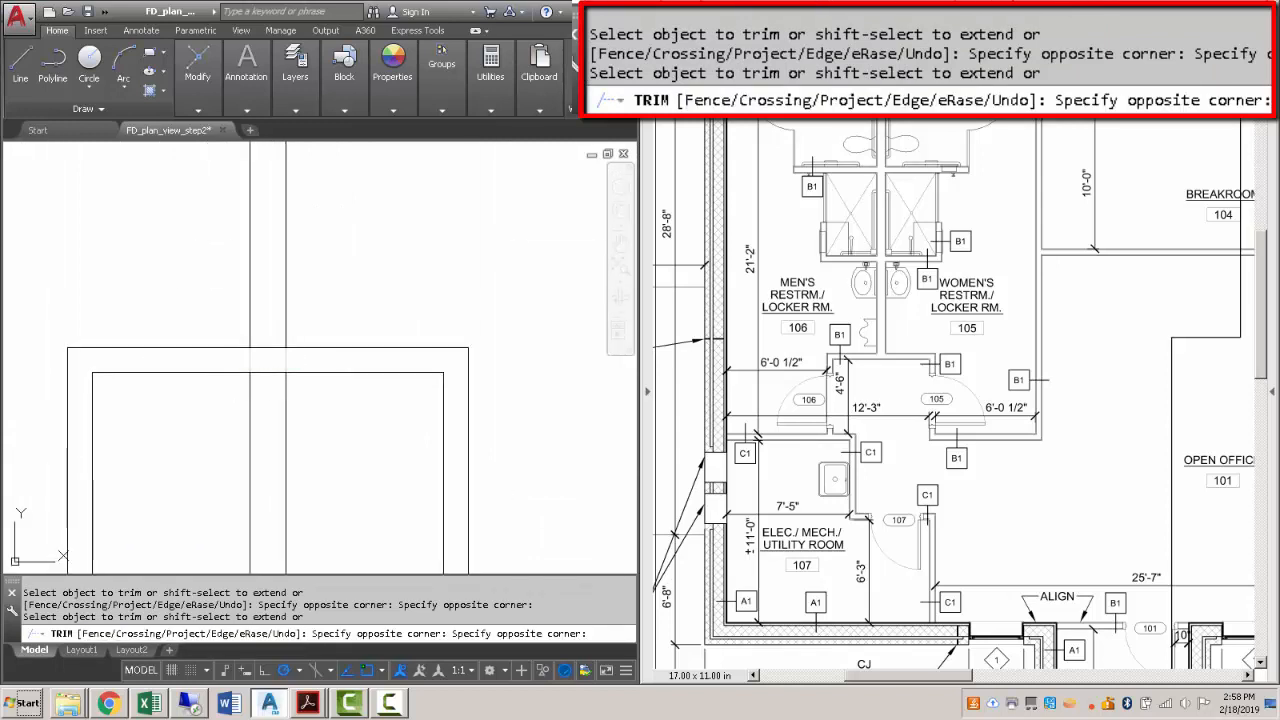
click(239, 362)
Trim the bottom wall's upper face at the recess's right side wall and from there to the middle partition's right line.
scroll(239, 362, down, 4)
middle_drag(323, 482, 317, 433)
scroll(316, 432, up, 4)
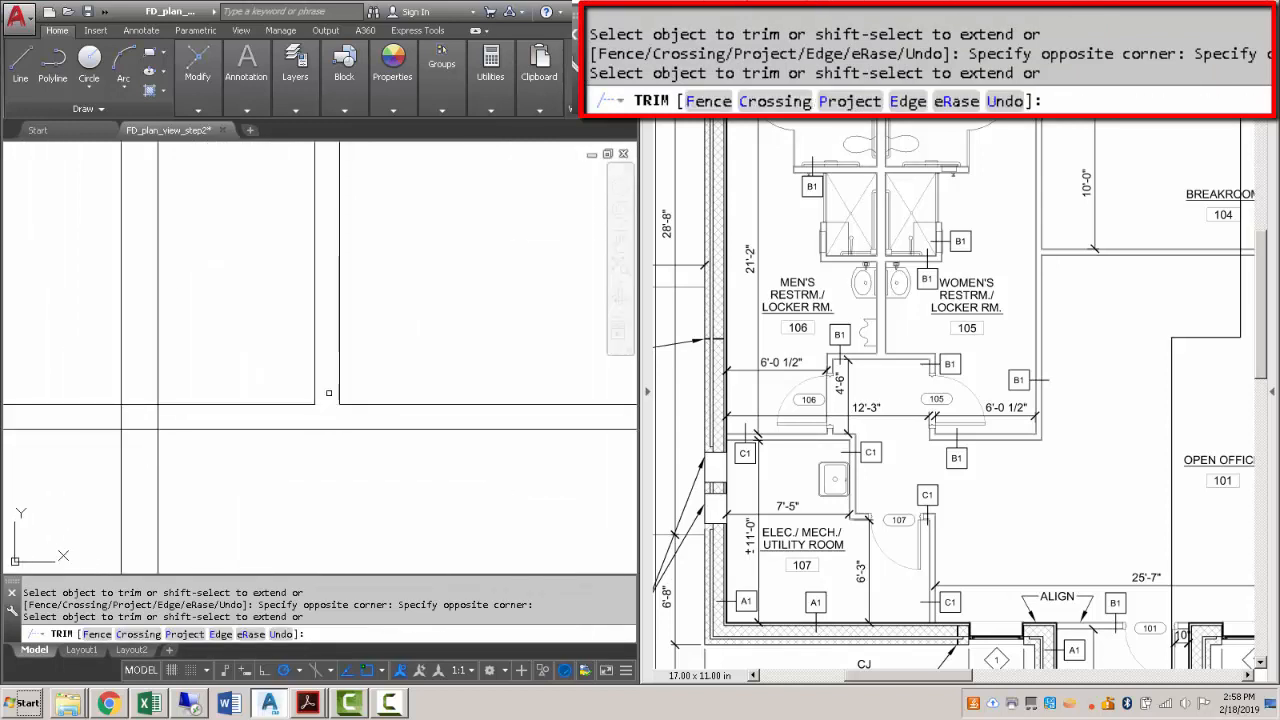
scroll(329, 393, down, 3)
middle_drag(335, 413, 329, 486)
click(318, 485)
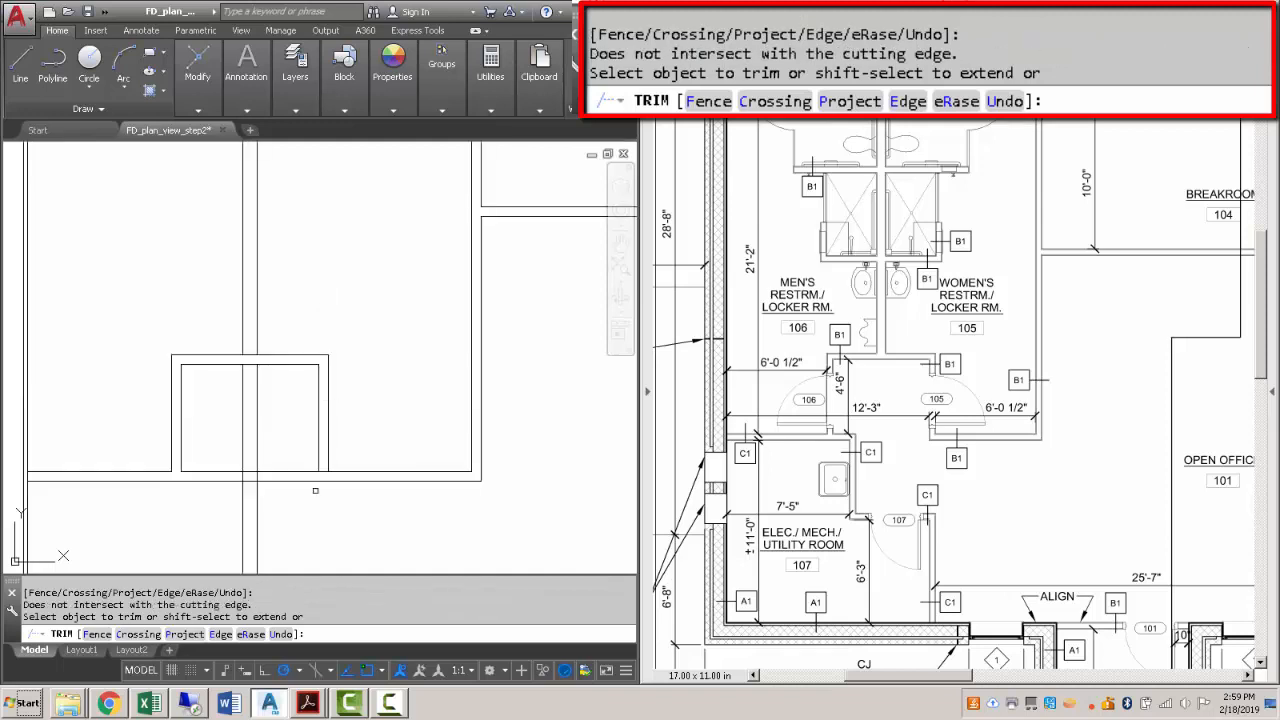
scroll(315, 488, up, 5)
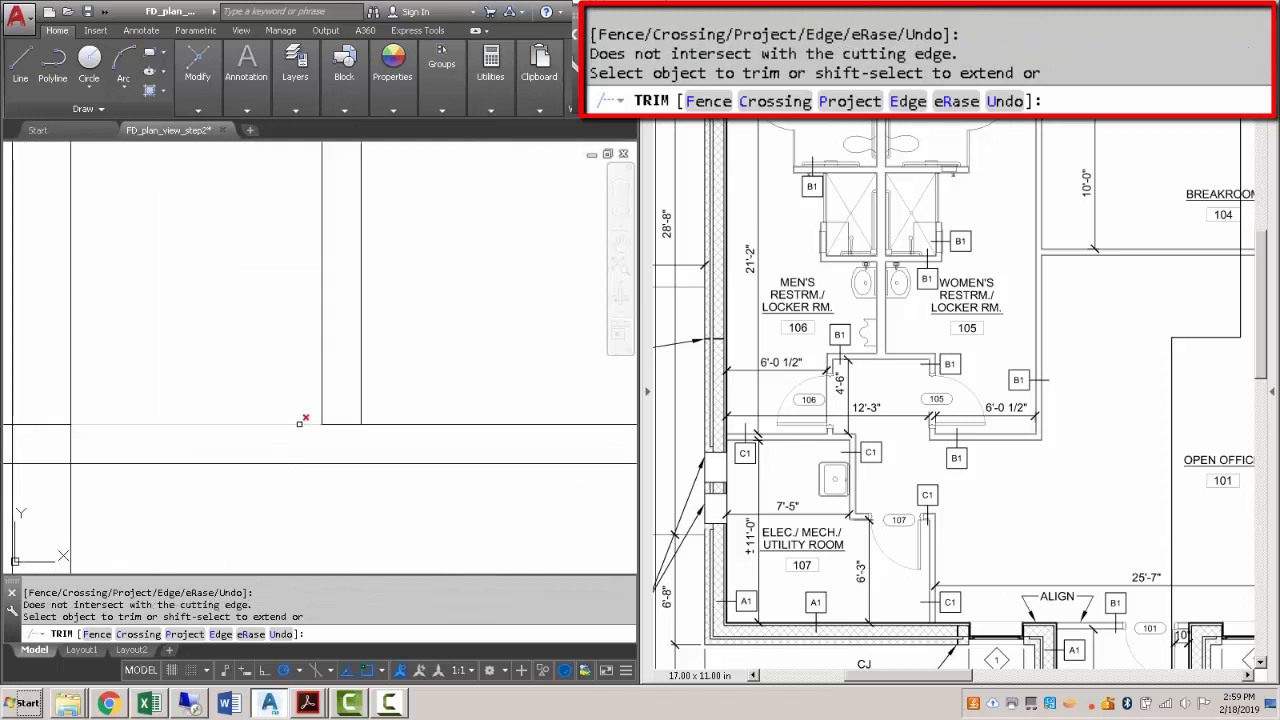
click(300, 424)
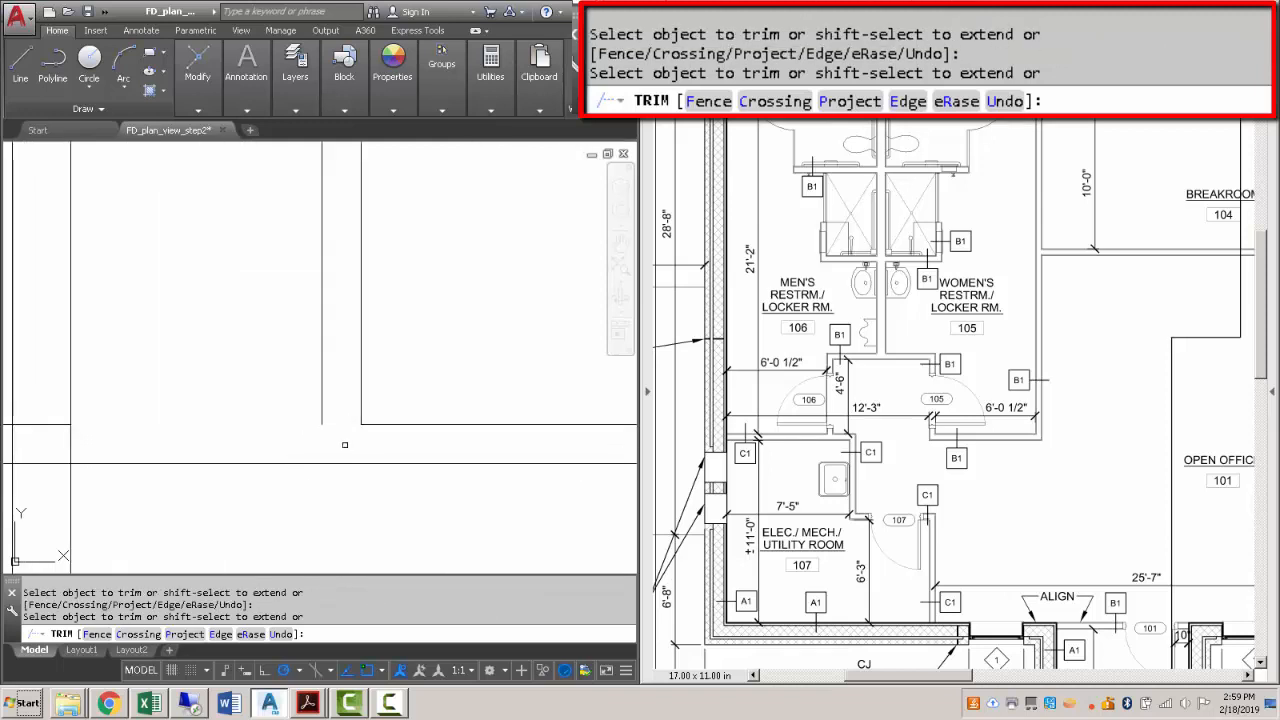
key(Escape)
text(cha)
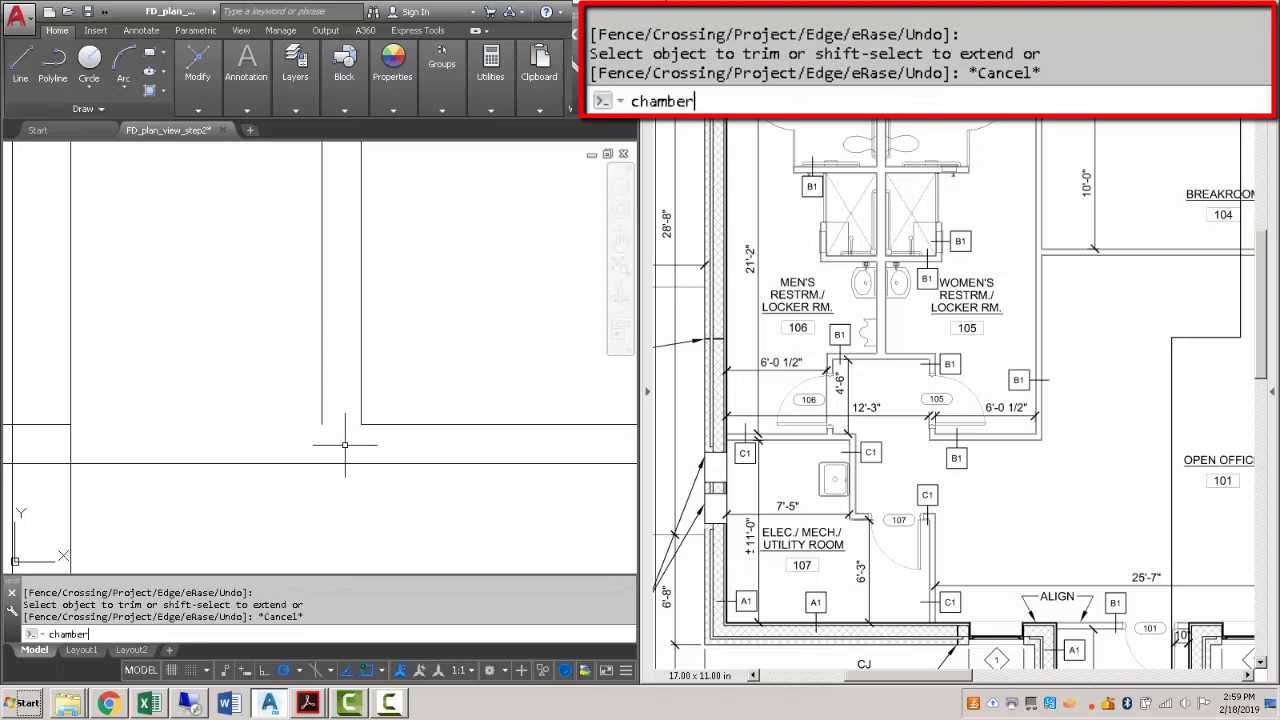
text(mber)
key(Escape)
scroll(300, 371, down, 3)
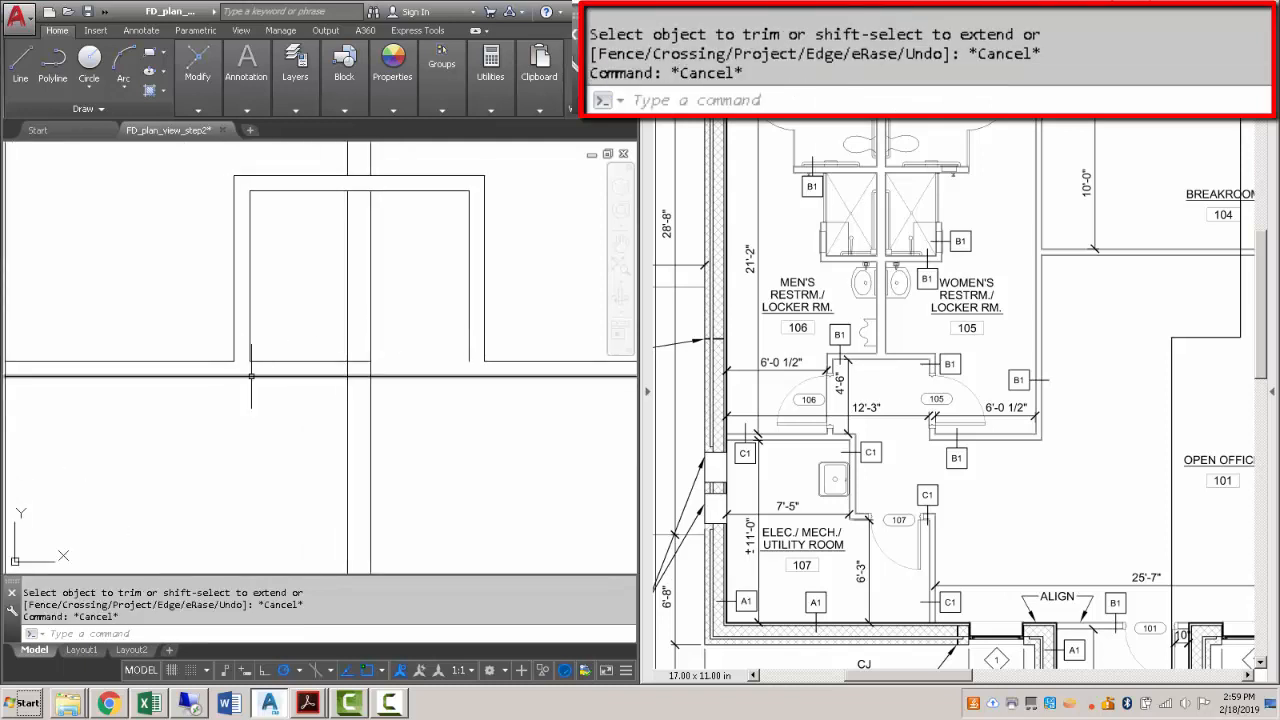
scroll(390, 375, down, 2)
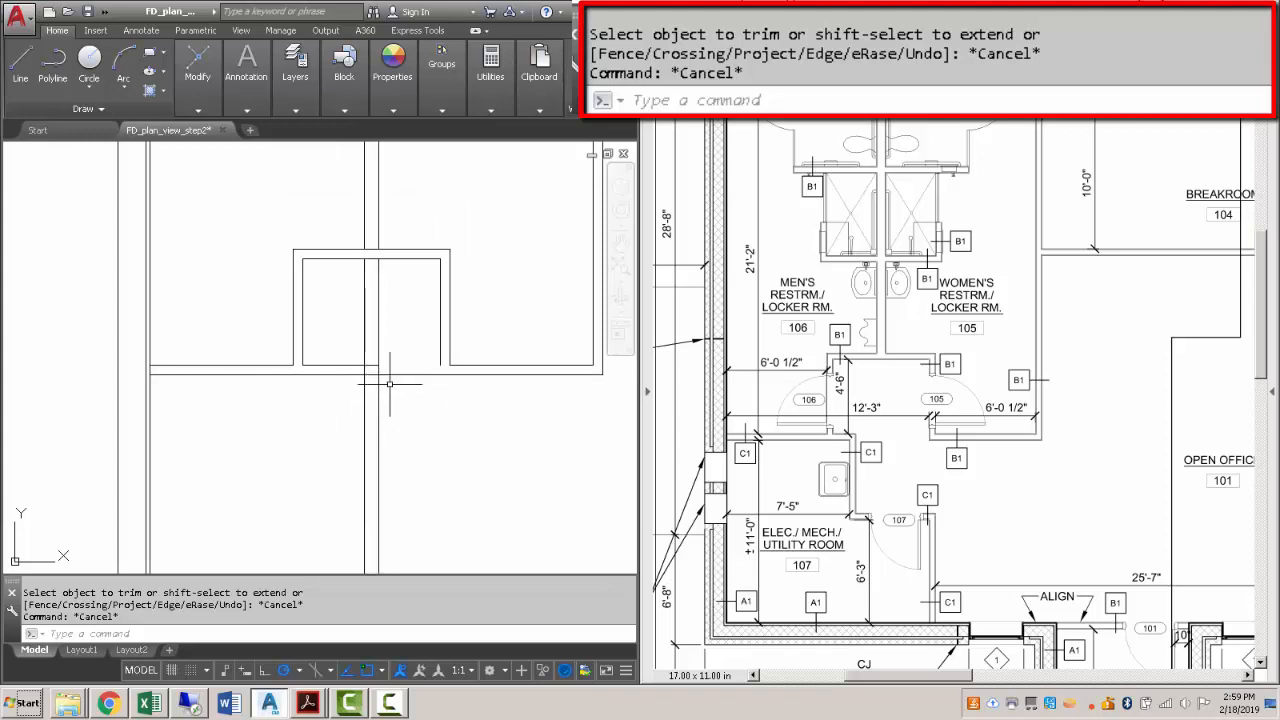
middle_drag(410, 395, 339, 389)
scroll(340, 357, down, 4)
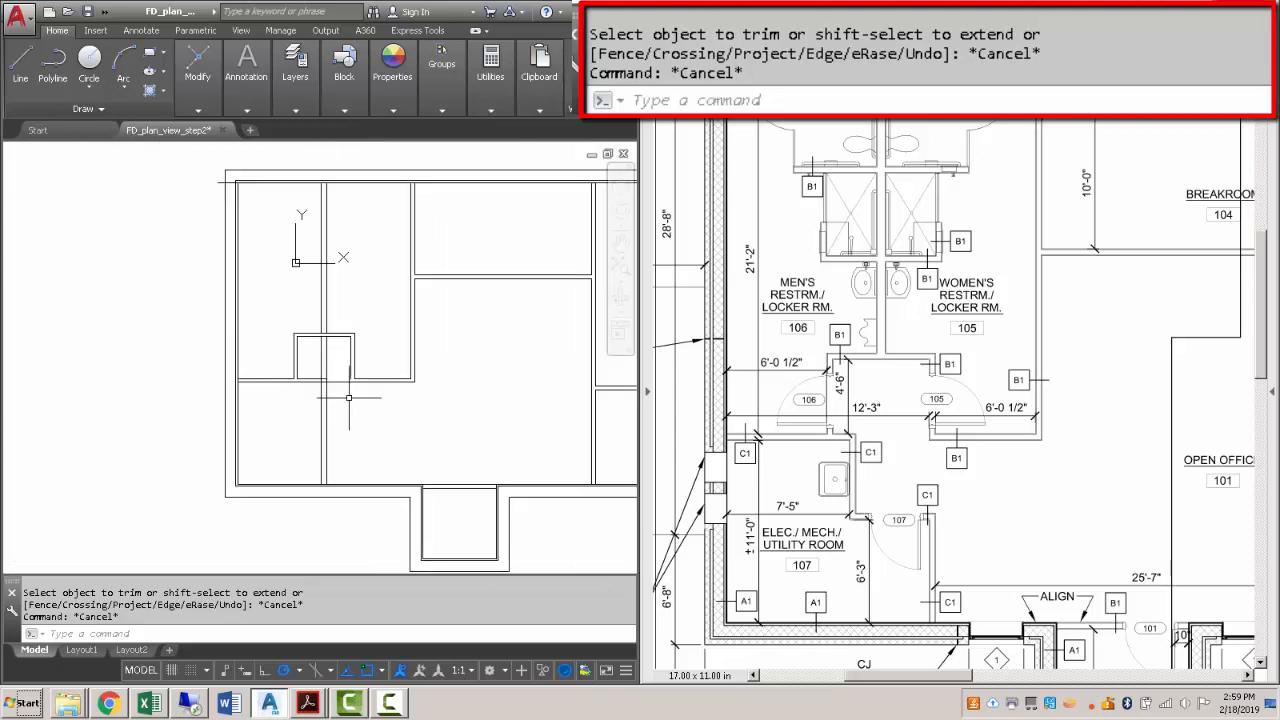
scroll(285, 355, up, 2)
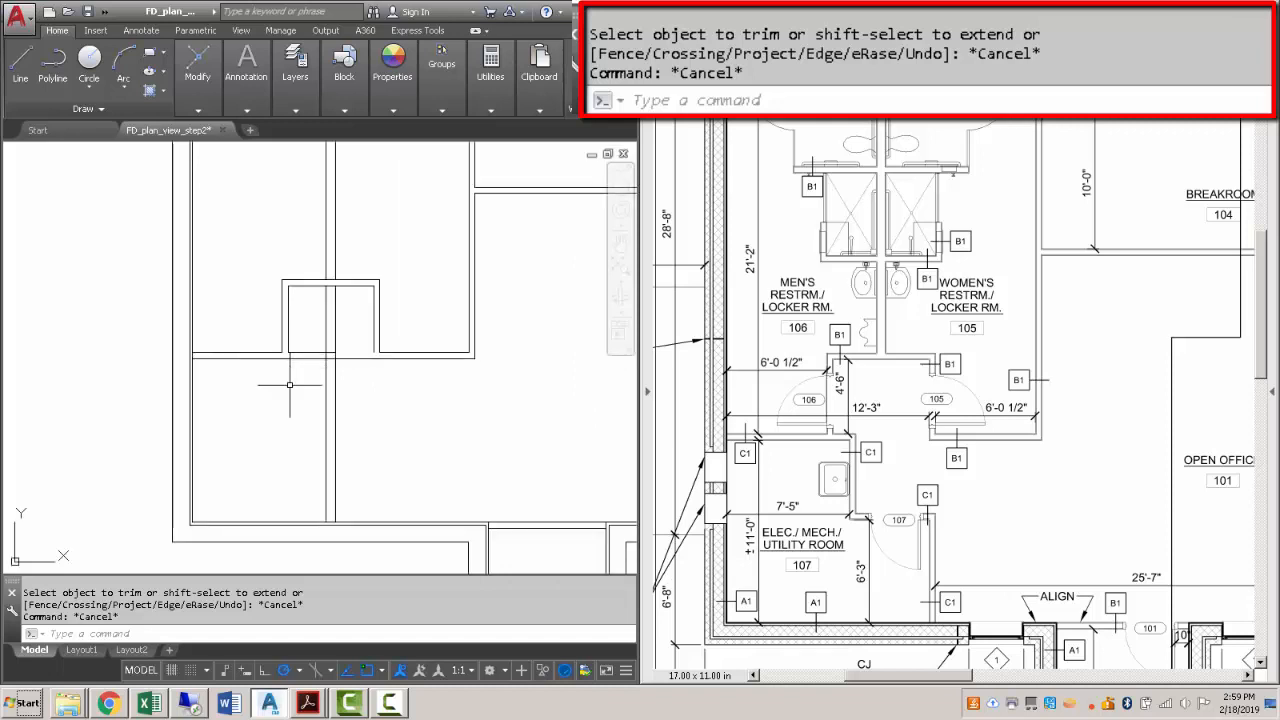
Erase the two middle partition lines that run from the recess's upper wall down to the building's bottom exterior wall.
click(353, 336)
click(317, 315)
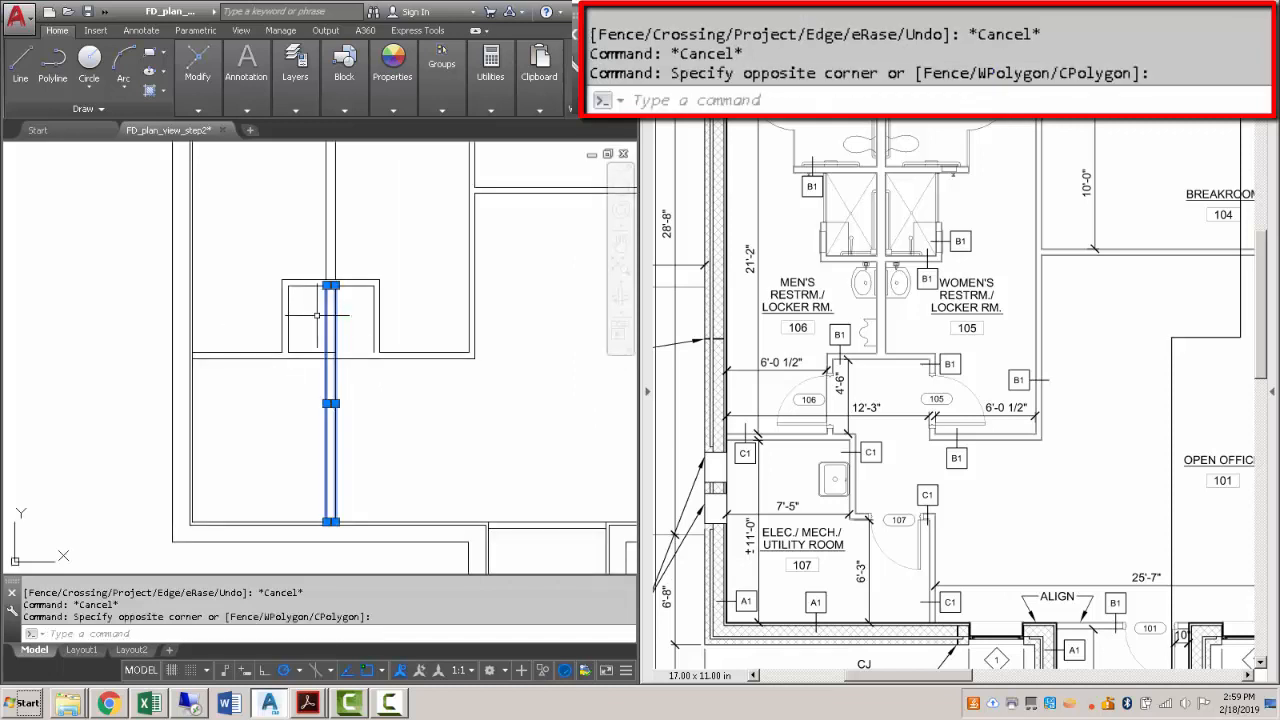
key(Delete)
scroll(300, 366, up, 2)
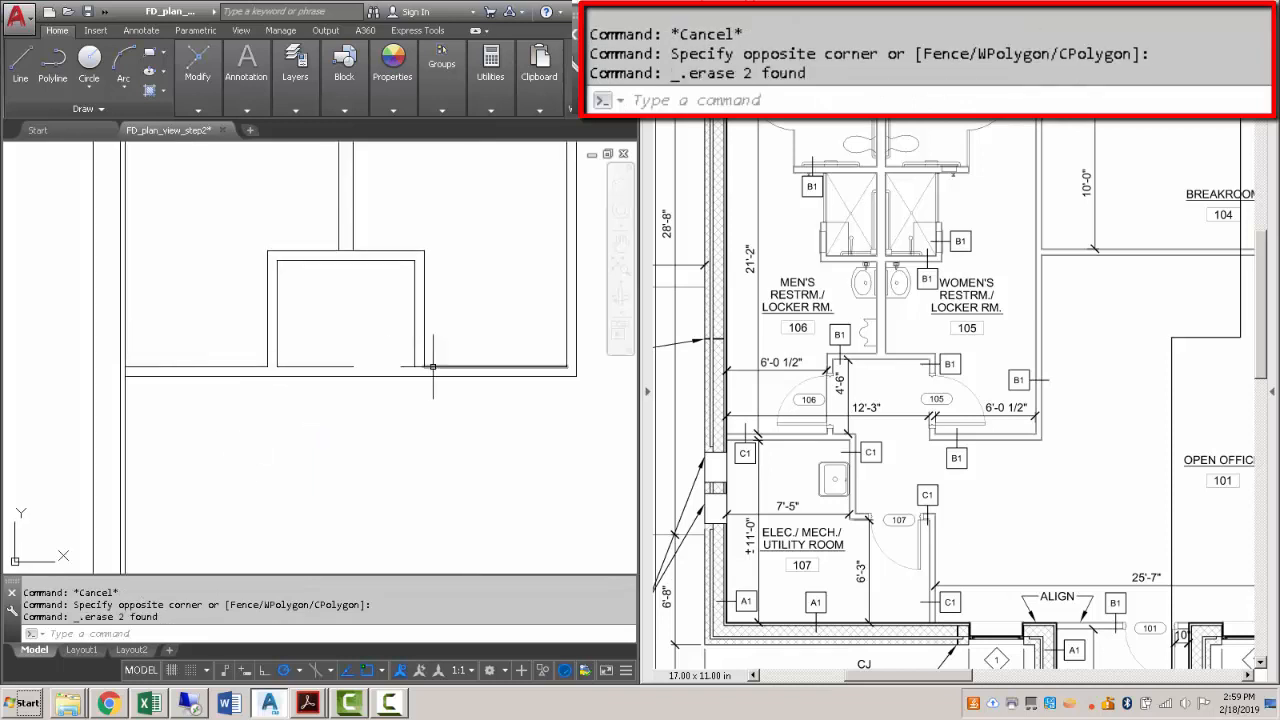
scroll(433, 366, up, 2)
click(400, 350)
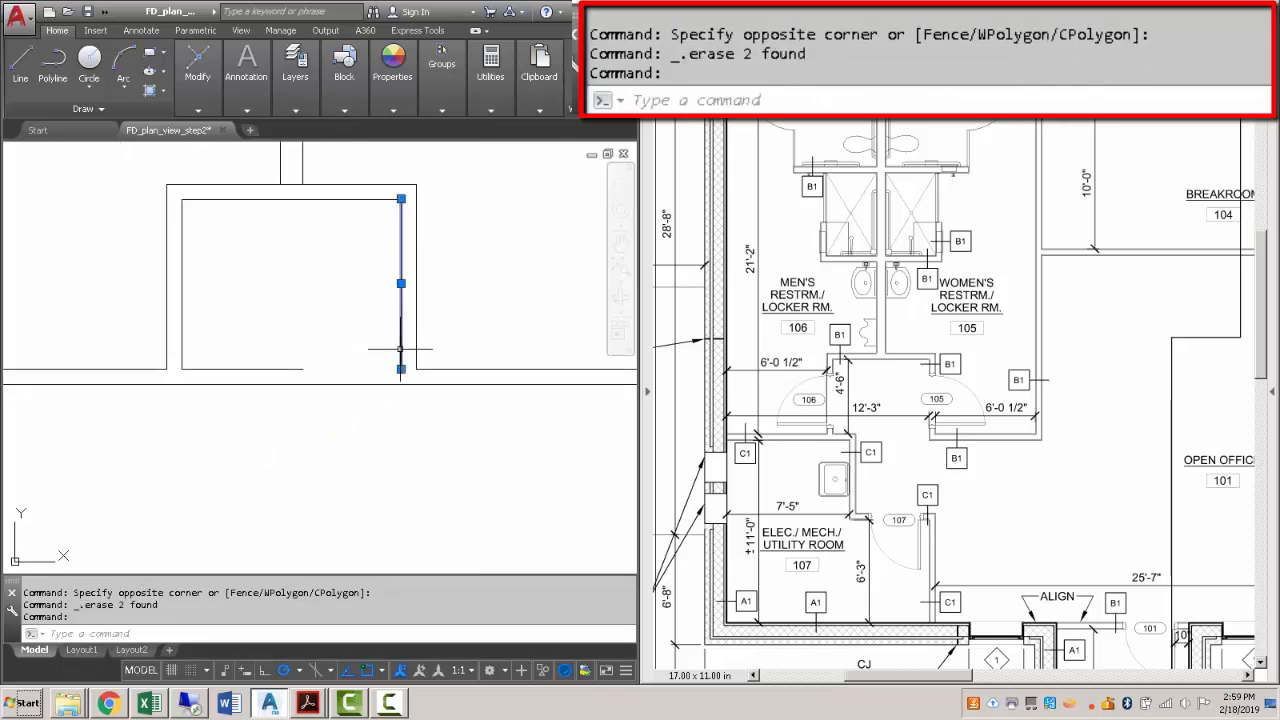
click(401, 369)
key(Escape)
scroll(280, 434, down, 3)
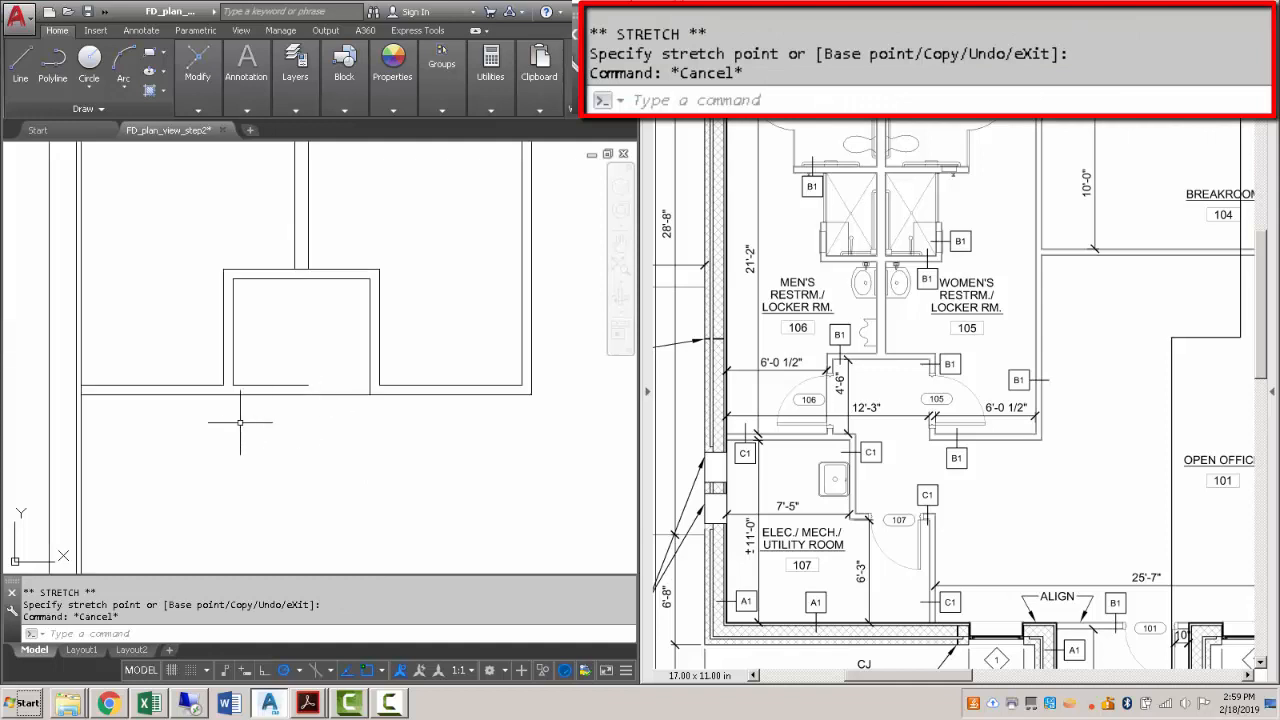
scroll(310, 434, down, 4)
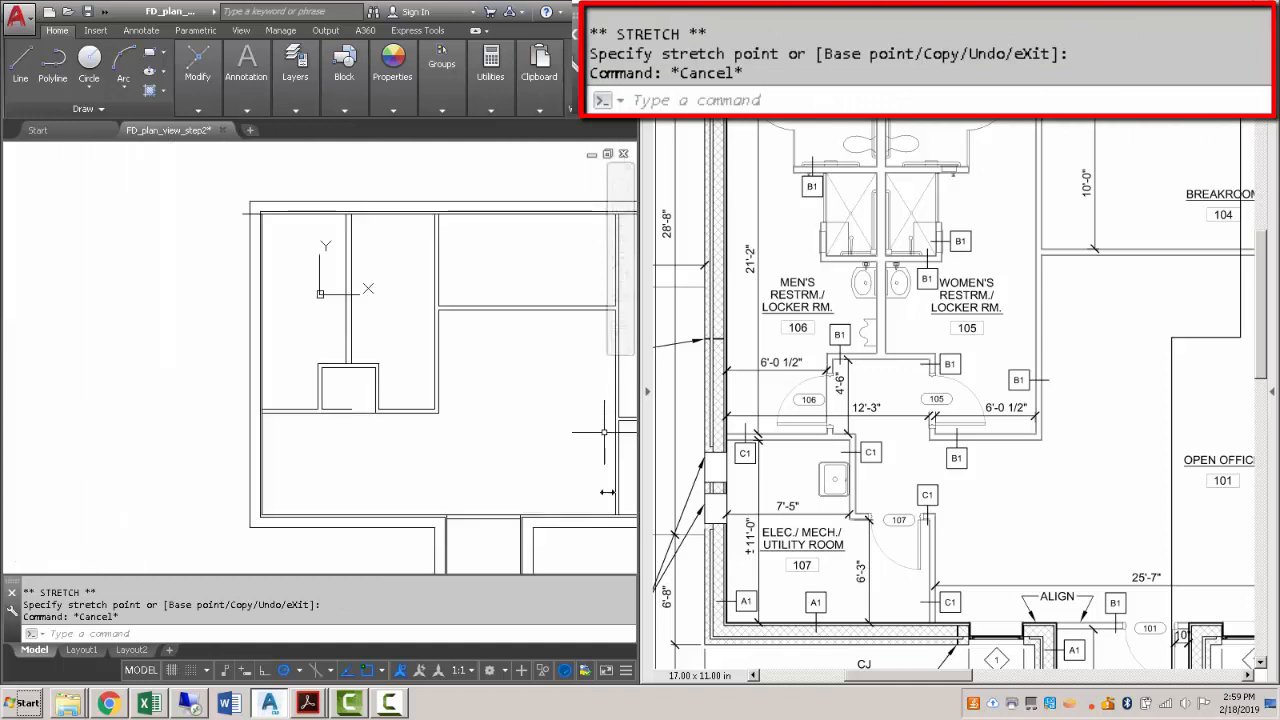
Set the offset distance to 7'-5" for placing the utility room's right partition.
scroll(423, 443, up, 4)
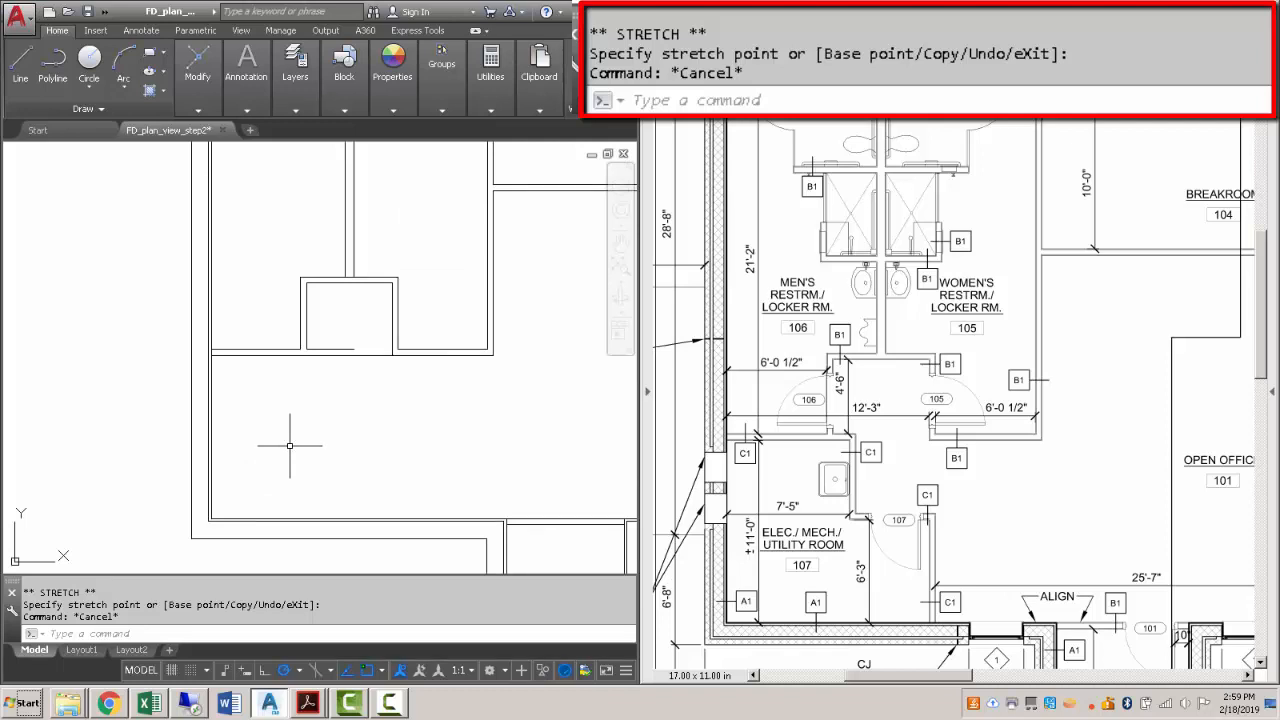
text(O)
key(Return)
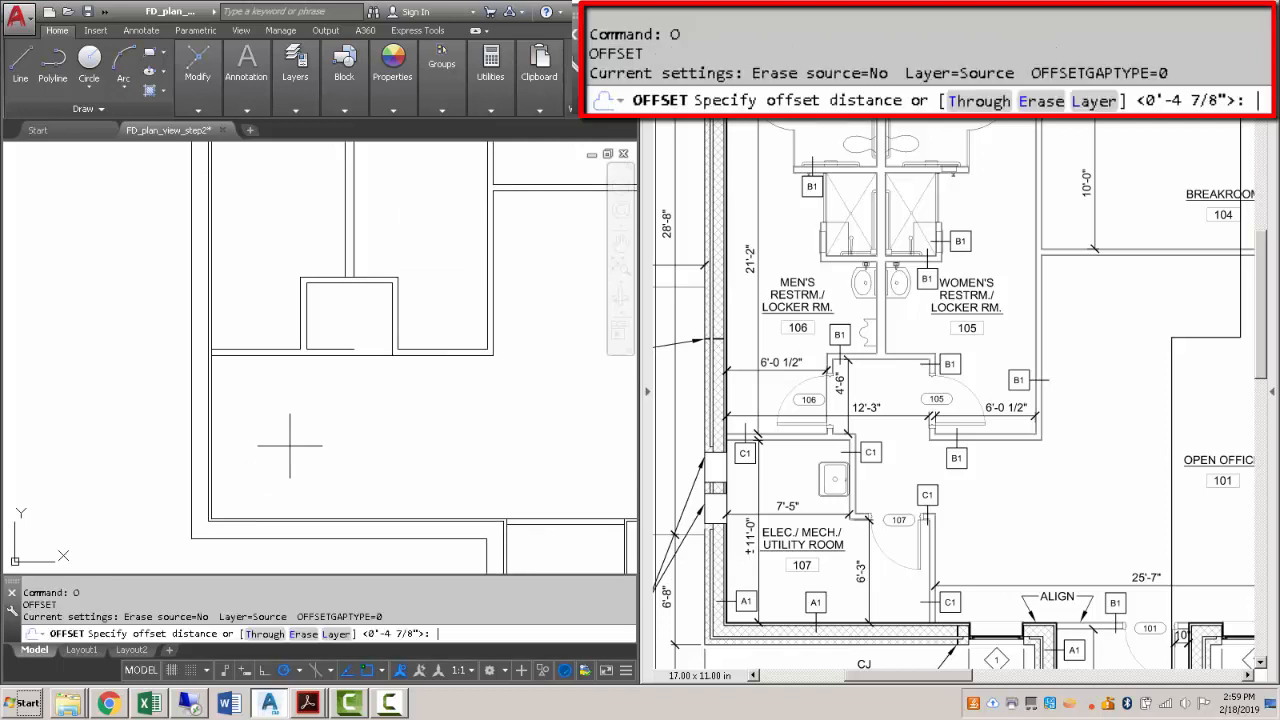
text(7'5)
key(Return)
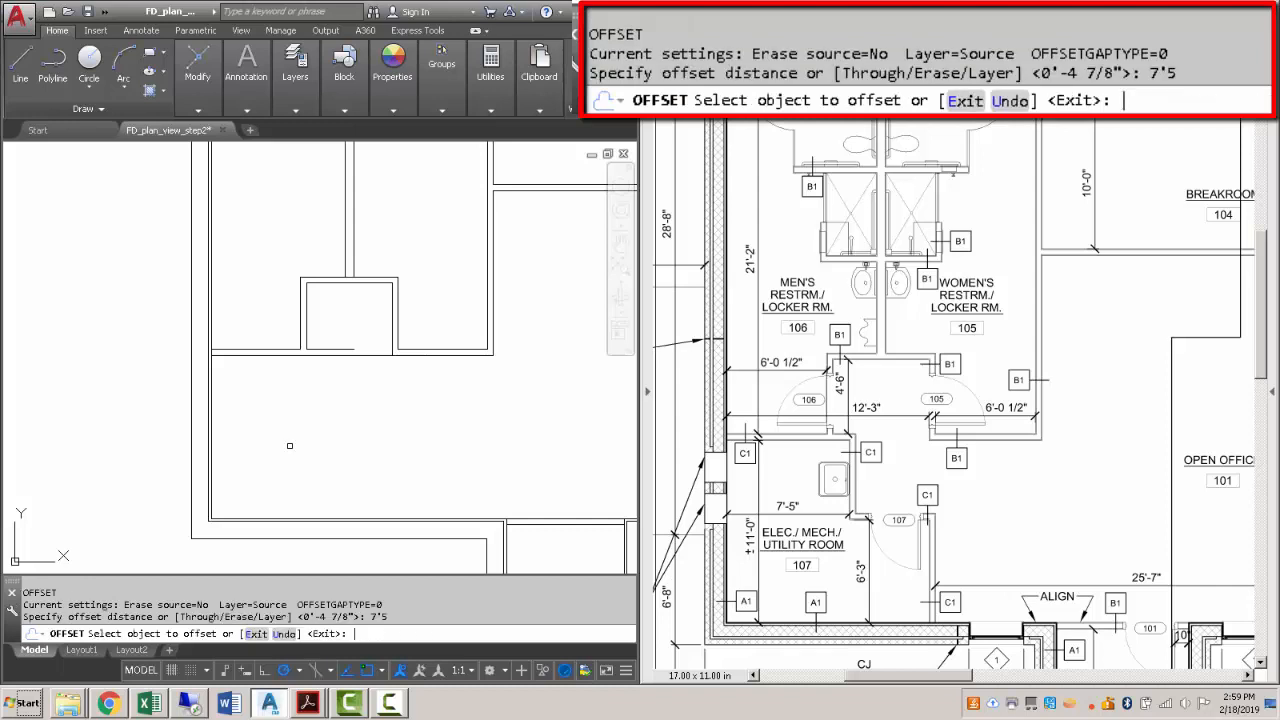
key(Escape)
Draw a vertical line along the left exterior wall's inner face, from the restroom wall's lower face to the bottom wall's inner corner.
text(L)
key(Return)
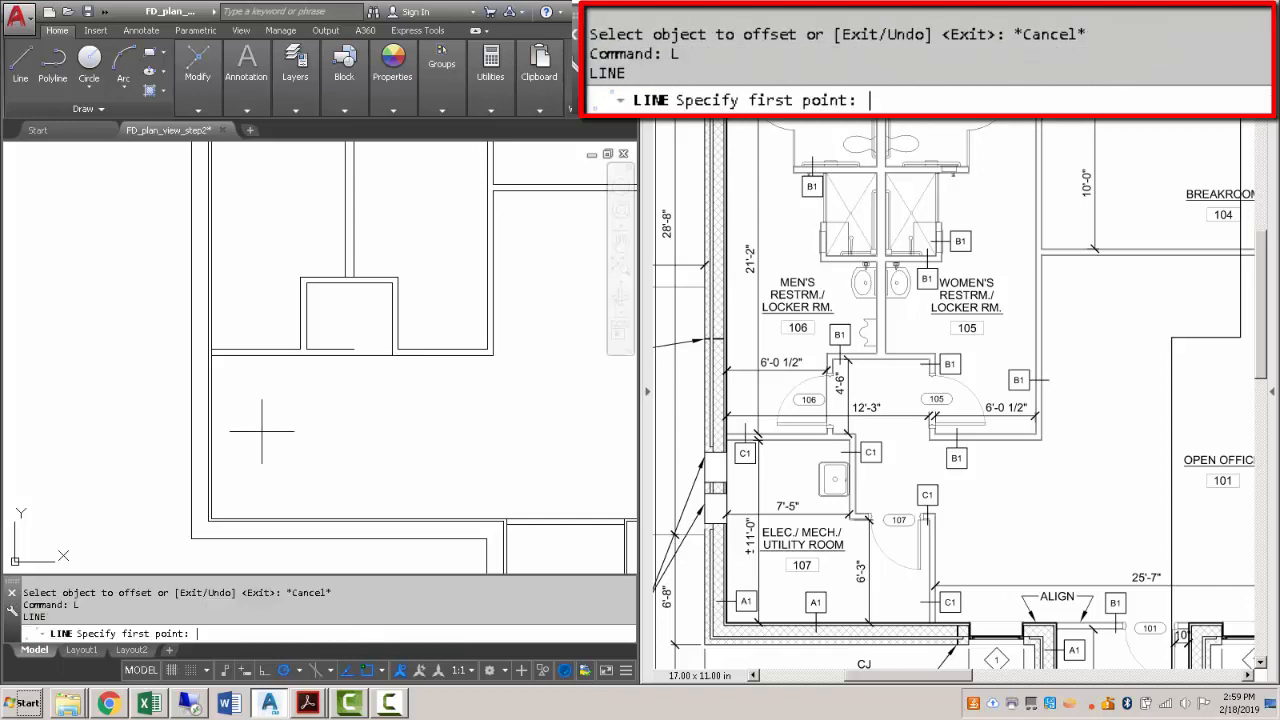
scroll(199, 387, up, 4)
click(235, 305)
scroll(235, 306, down, 5)
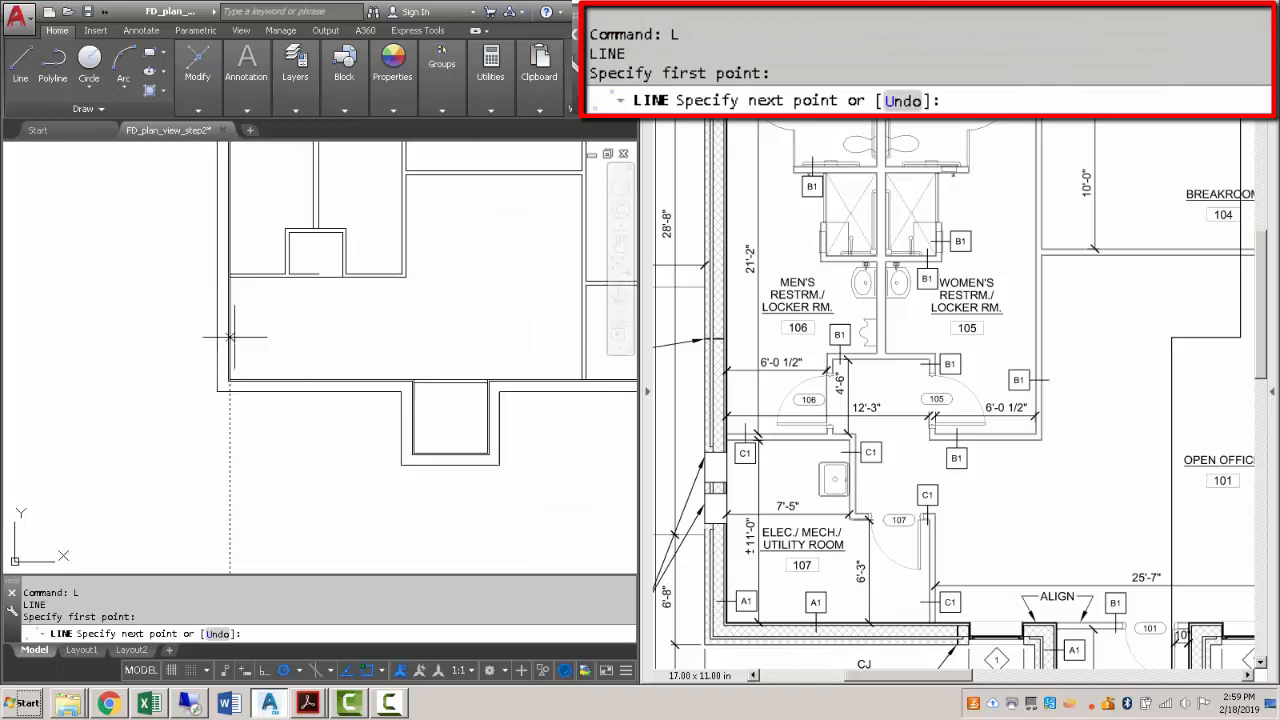
scroll(232, 345, up, 6)
click(226, 489)
key(Escape)
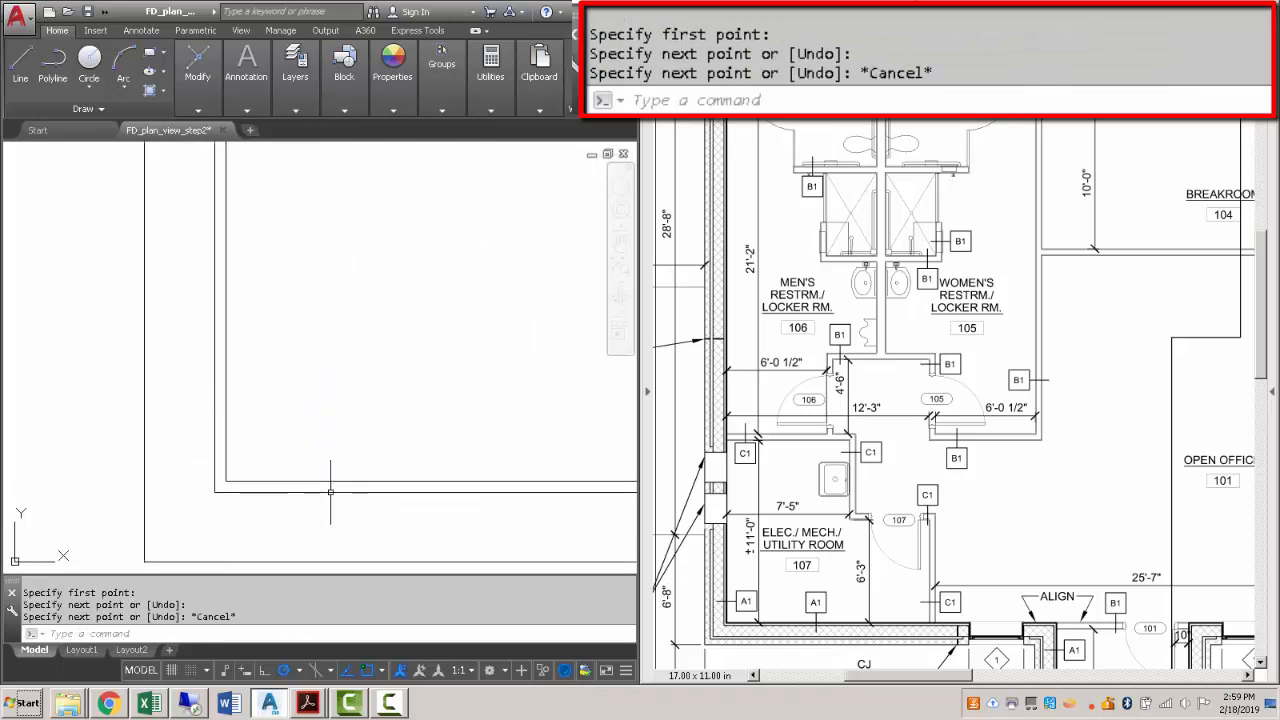
Offset the vertical construction line 7'-5" to the right, and erase the original line on the exterior wall.
text(O)
key(Return)
key(Return)
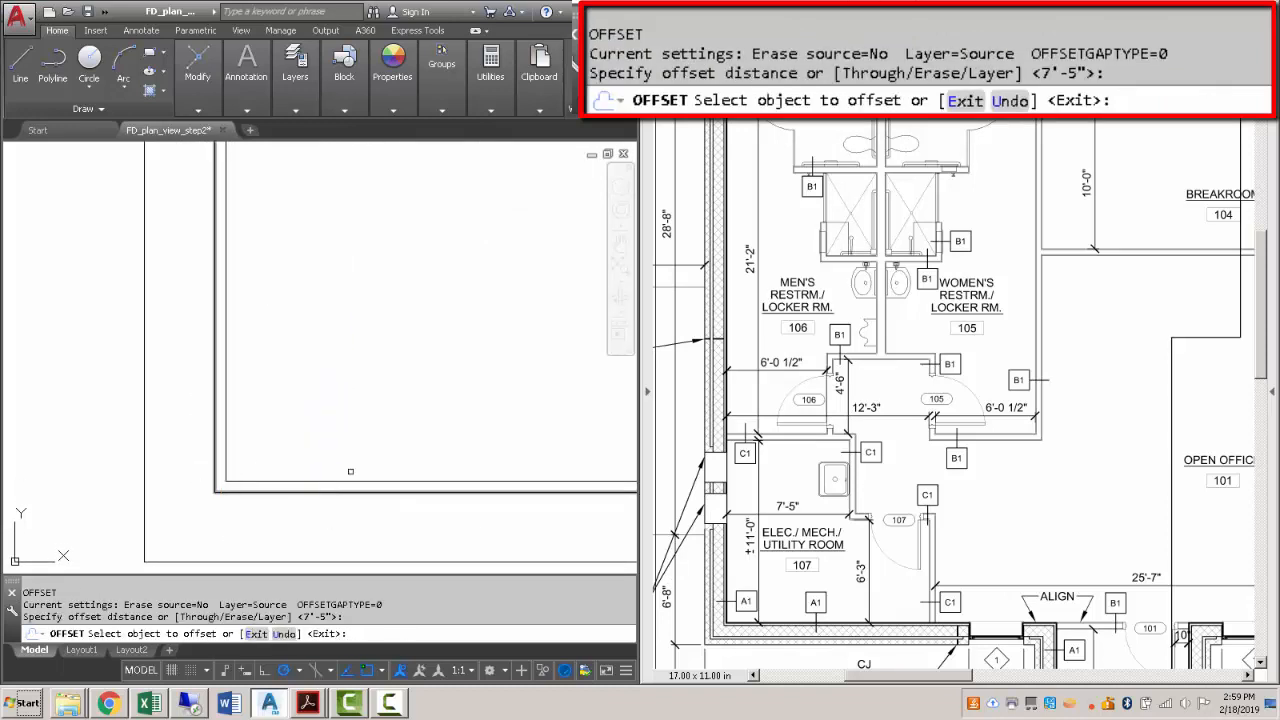
click(227, 201)
click(377, 203)
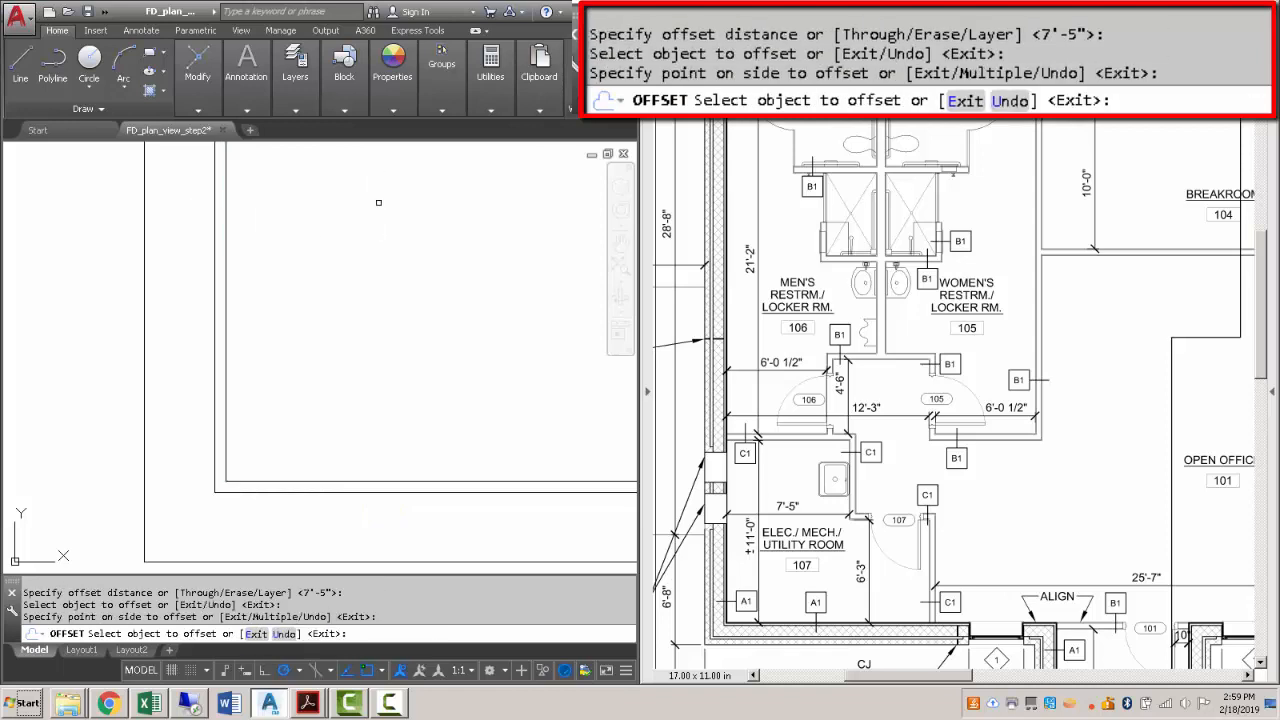
key(Escape)
click(225, 200)
key(Delete)
scroll(294, 257, down, 3)
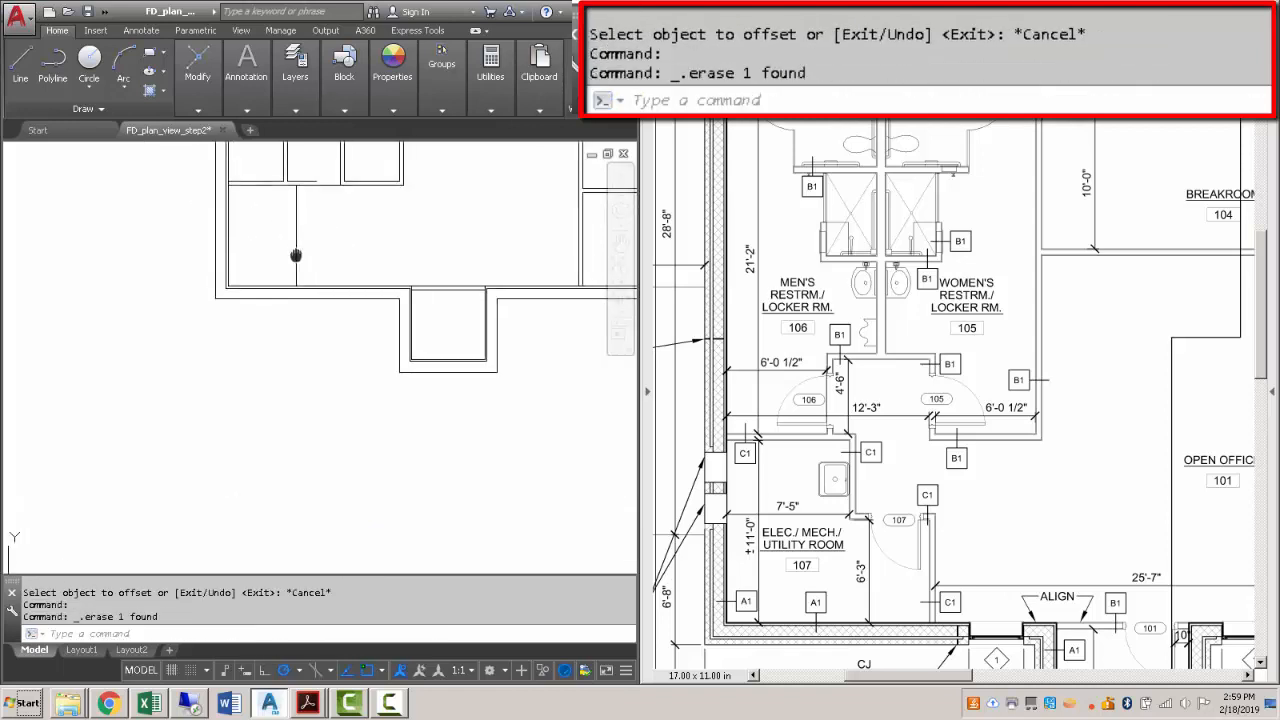
Offset the utility room's new vertical line 4-7/8" to the right to give the partition its thickness.
text(o)
key(Return)
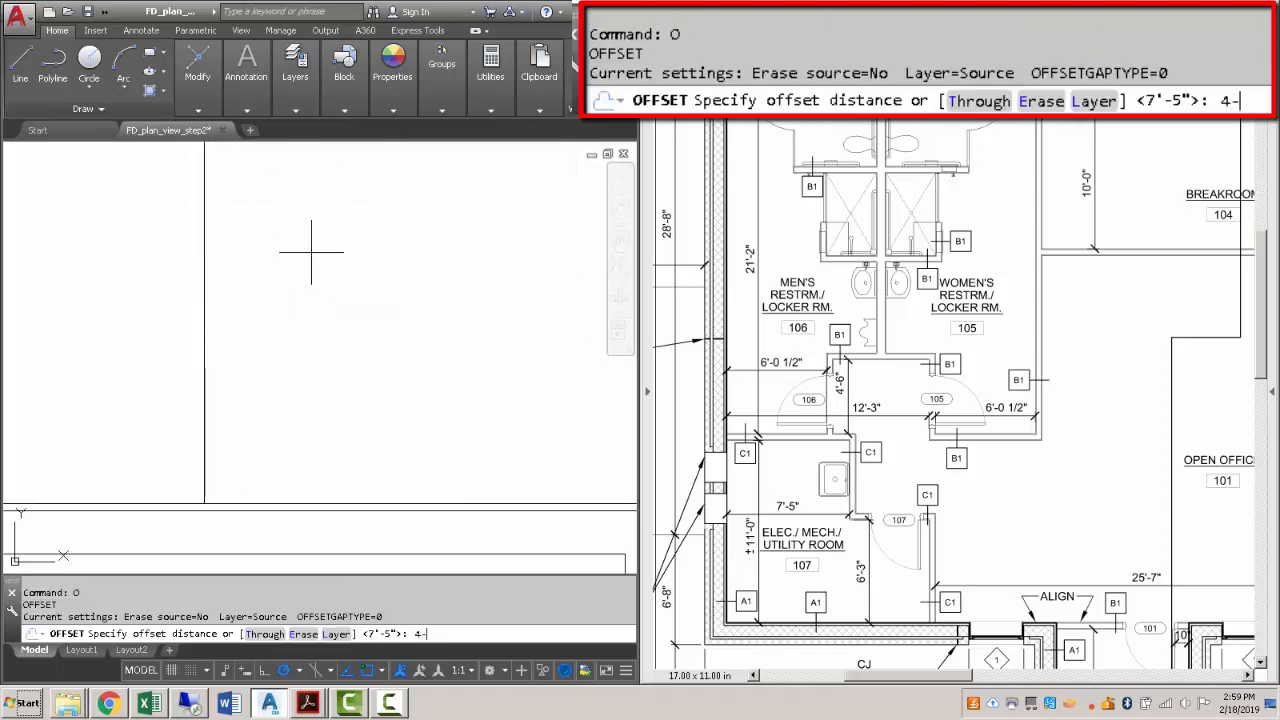
key(Return)
scroll(311, 253, down, 3)
scroll(305, 290, up, 2)
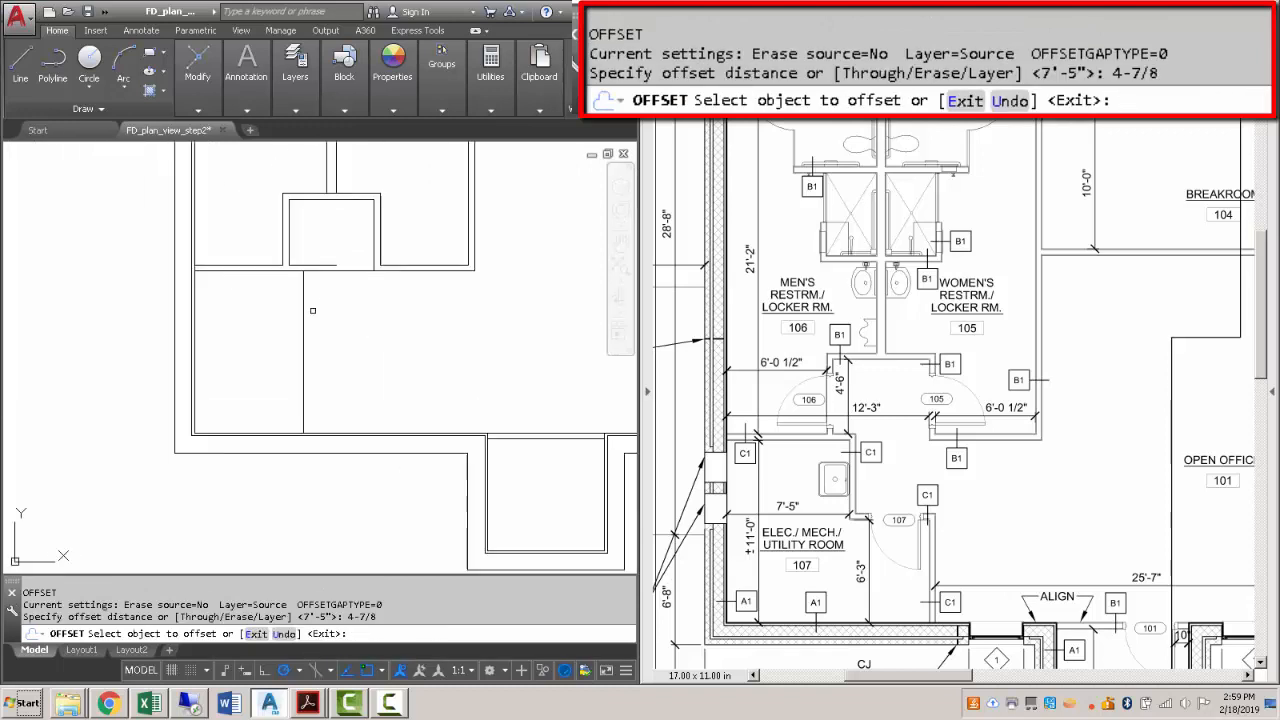
click(303, 298)
key(Escape)
Extend the utility partition's right line up to the upper face of the restrooms' bottom wall.
scroll(310, 305, up, 5)
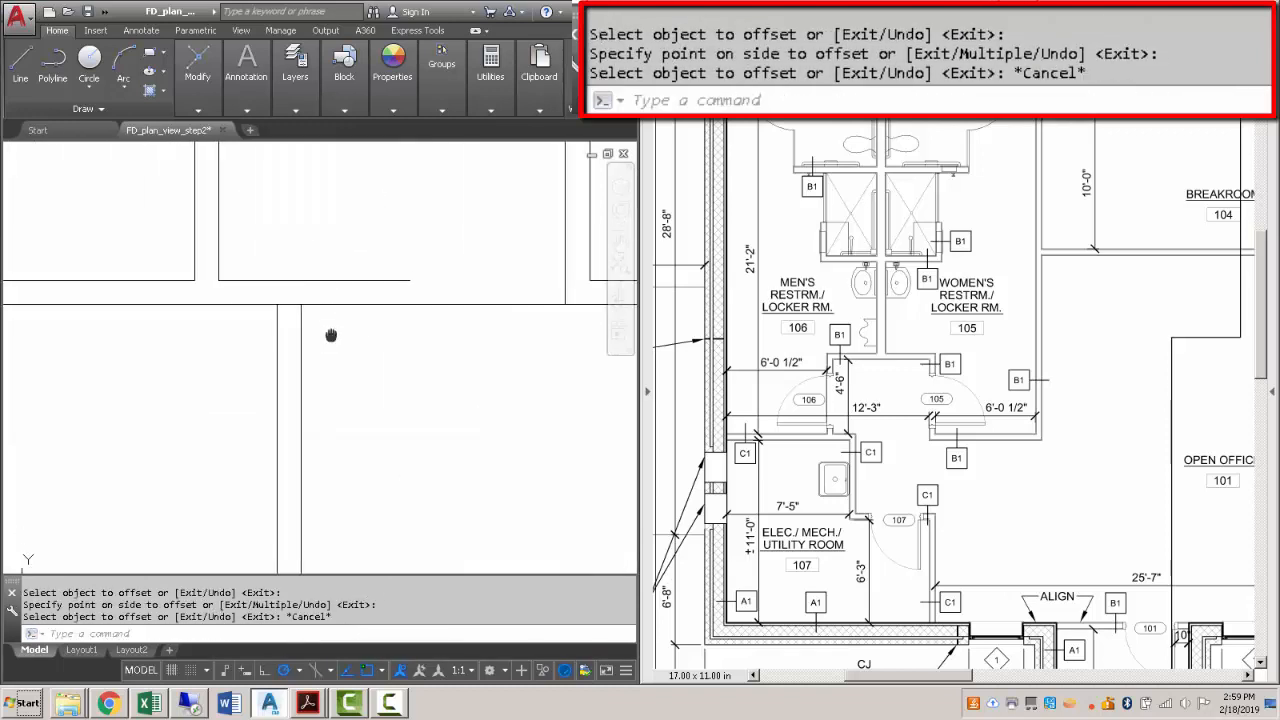
text(ex)
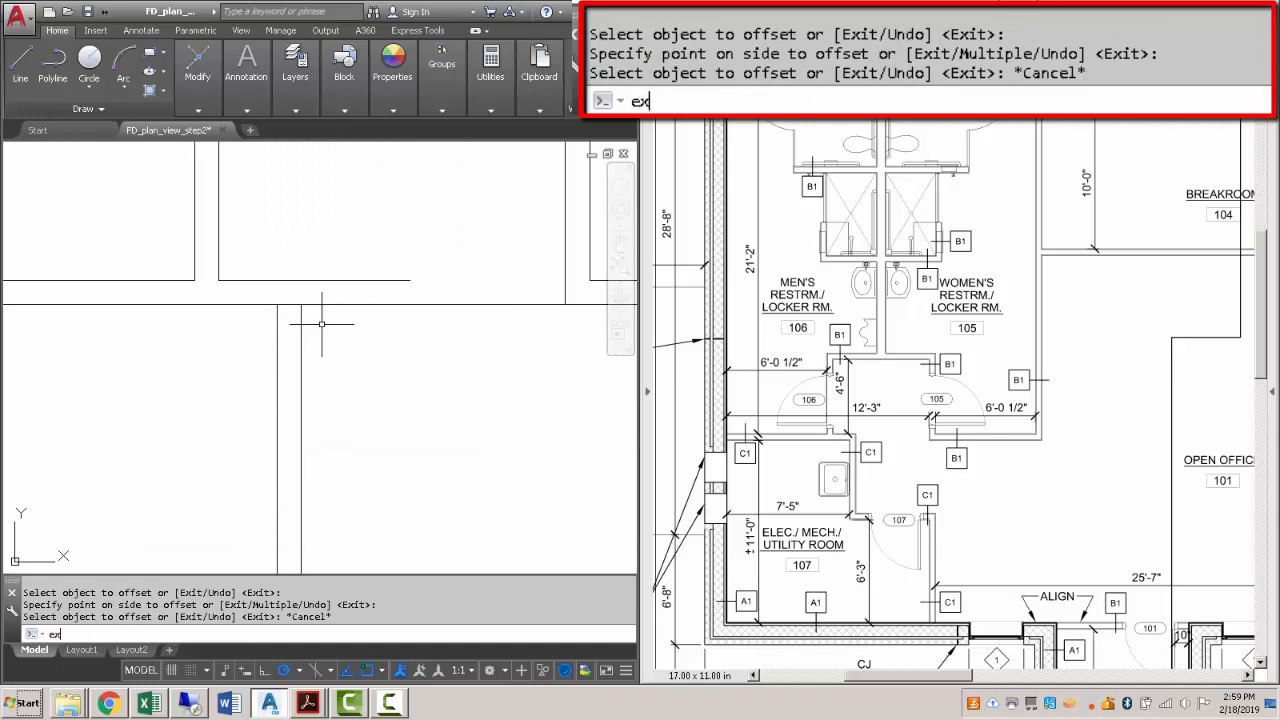
key(Return)
key(Return)
click(311, 316)
click(305, 323)
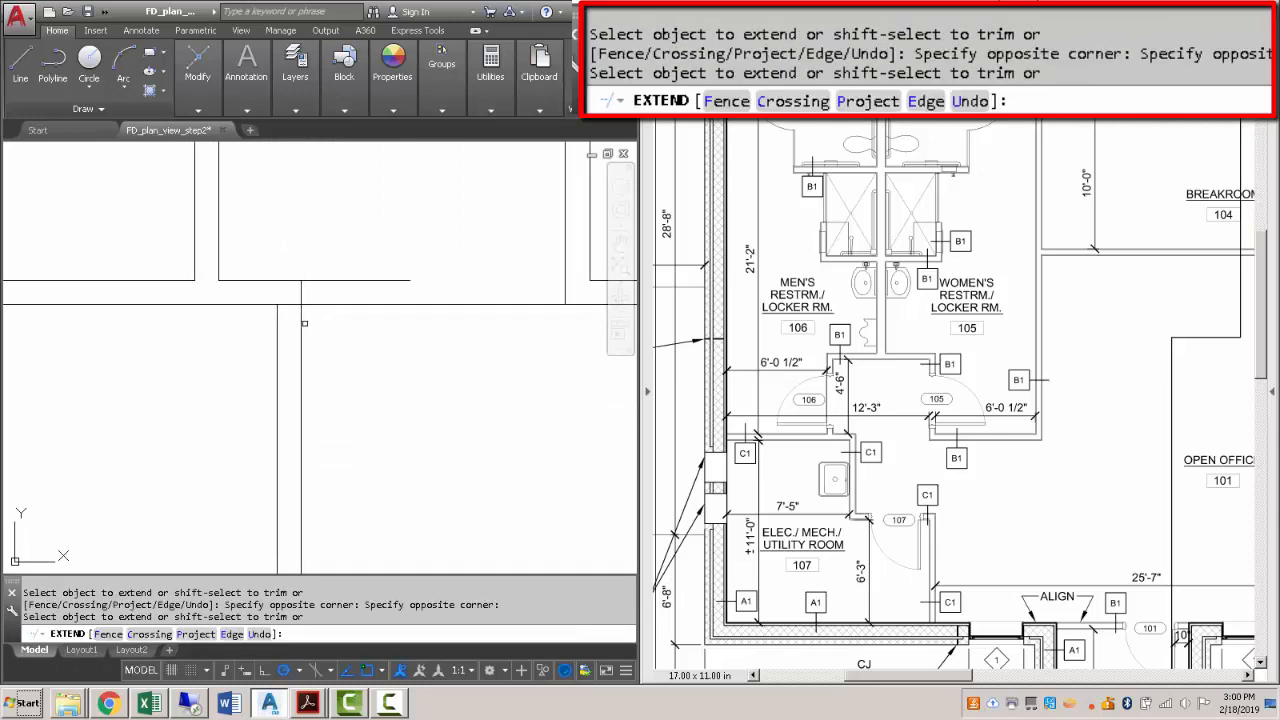
Trim the restrooms' bottom wall lines across the recess opening right of the utility partition, and the lower face between the partition's two lines.
key(Escape)
text(tr)
key(Return)
key(Return)
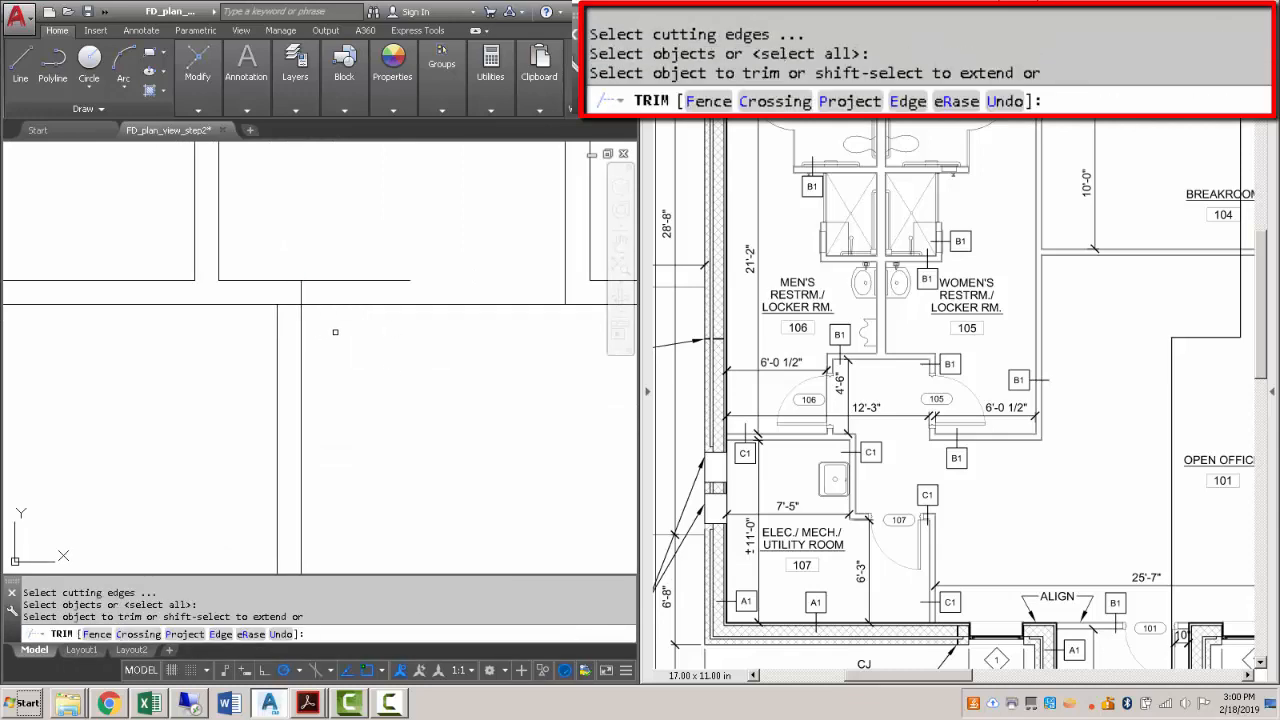
click(298, 313)
key(ctrl+z)
click(355, 332)
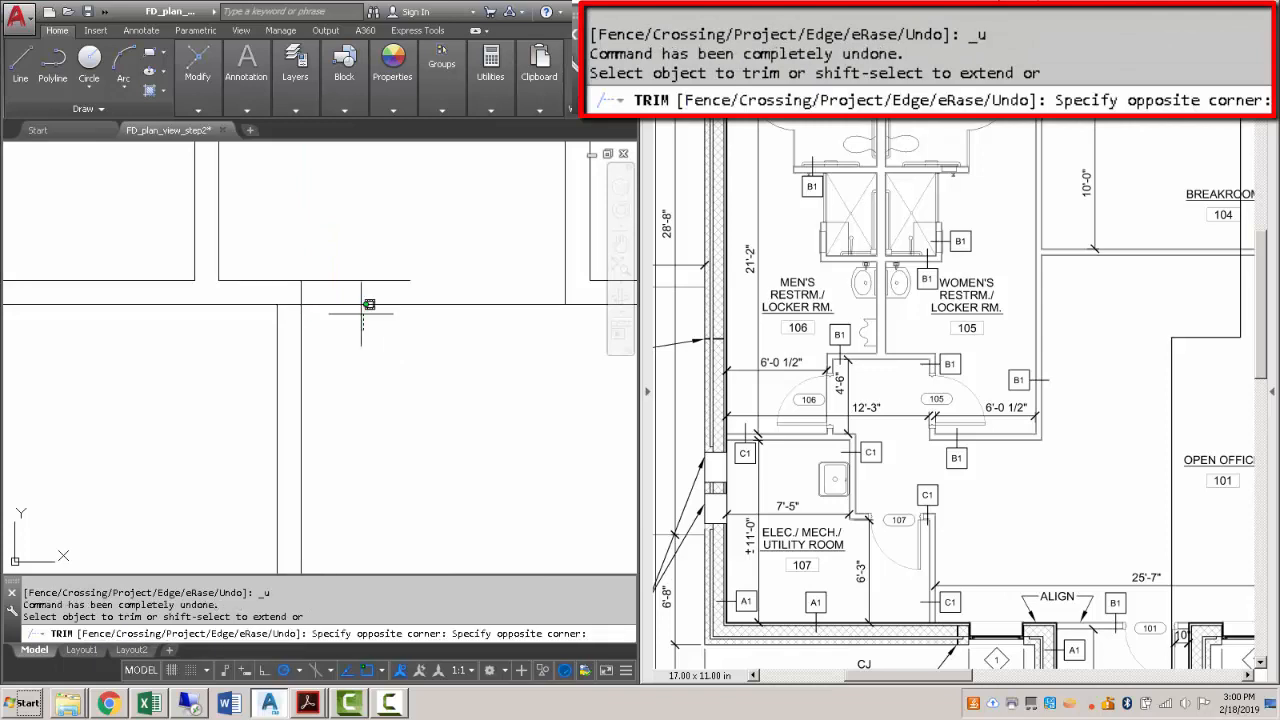
click(350, 272)
click(294, 320)
click(291, 302)
scroll(291, 302, down, 6)
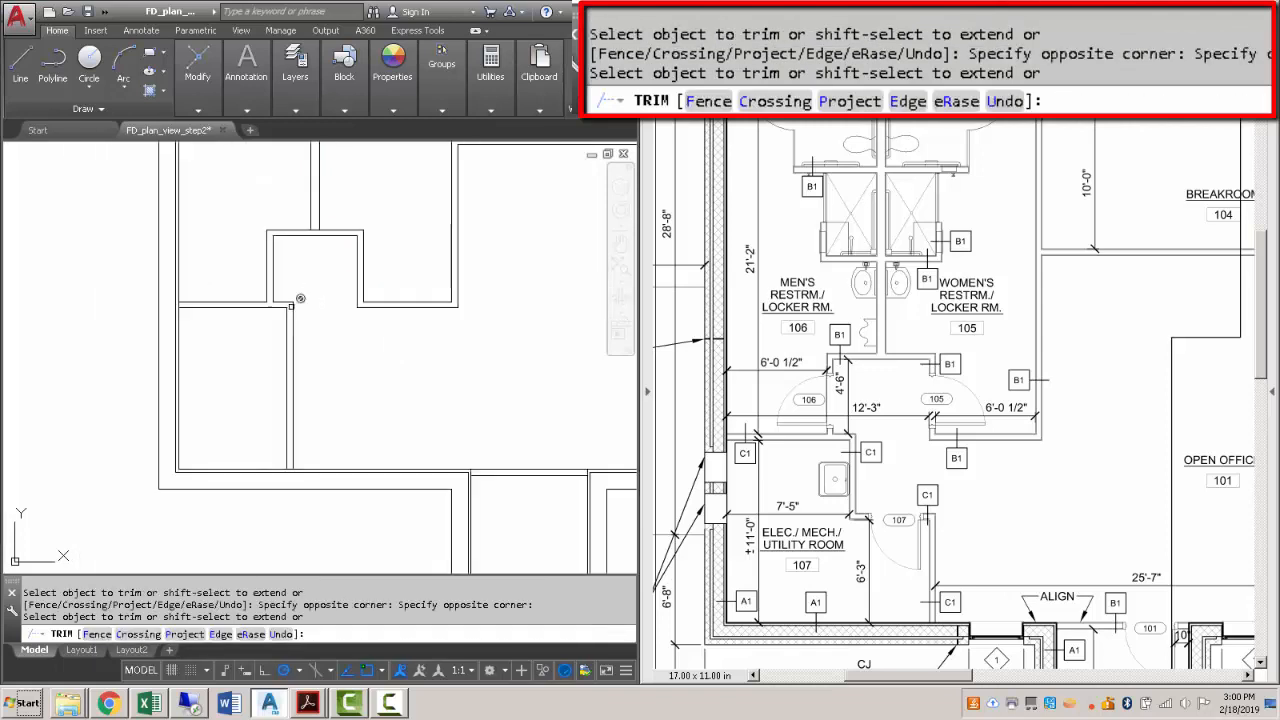
Trim the recess upper wall's top face between the middle restroom partition's two lines.
click(293, 302)
middle_drag(308, 231, 334, 301)
scroll(335, 302, up, 6)
click(362, 315)
click(360, 298)
key(Escape)
scroll(360, 304, down, 6)
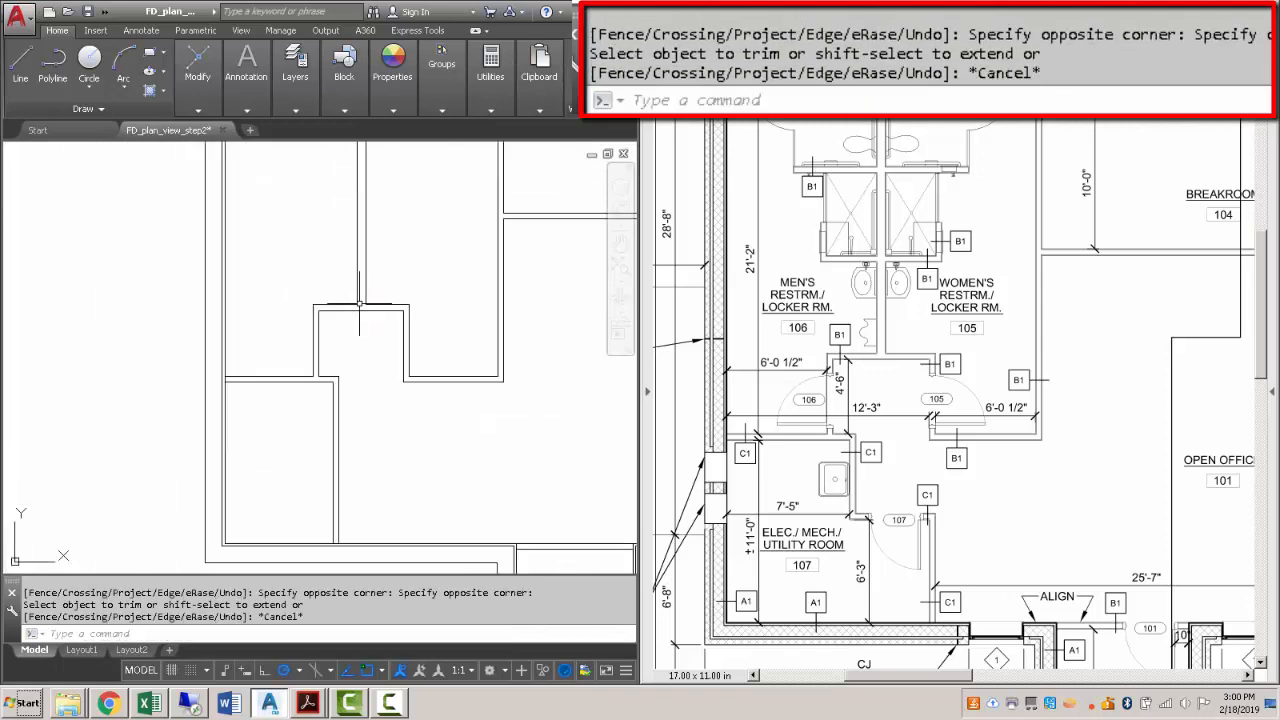
Offset the left face of the partition right of the open office 25'-7" to the left.
scroll(351, 359, down, 5)
scroll(339, 350, up, 3)
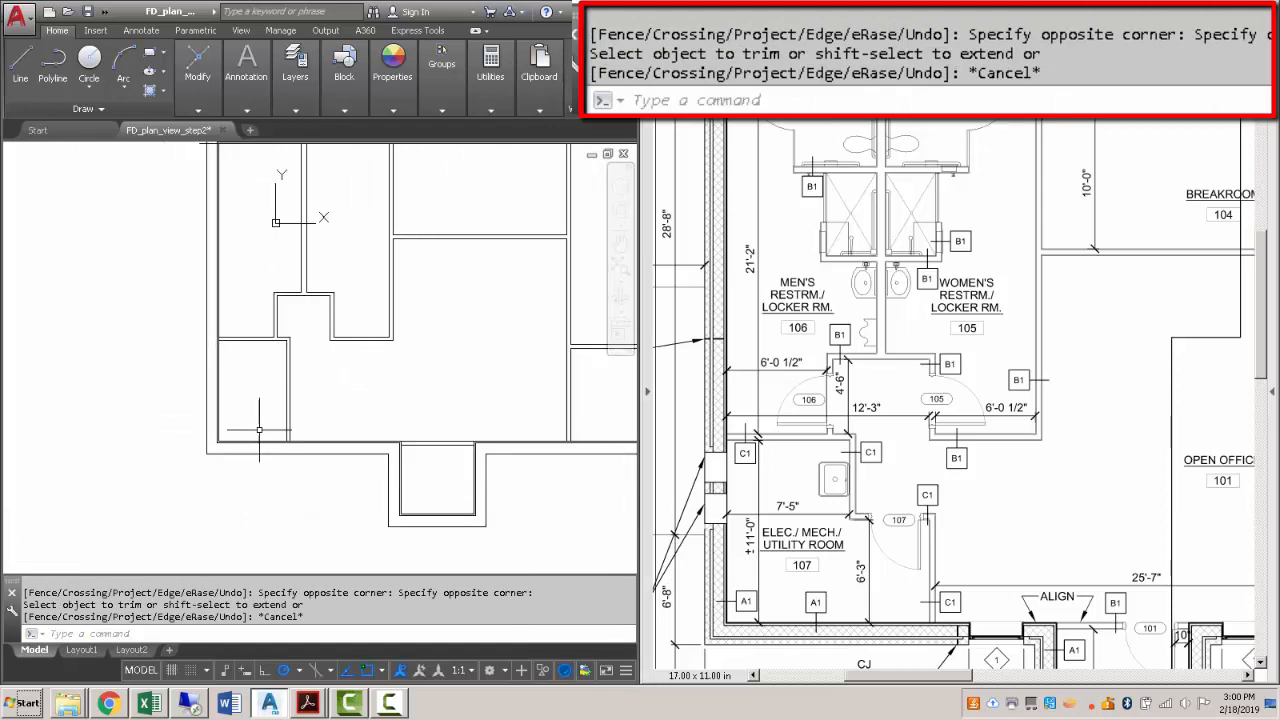
scroll(320, 431, up, 2)
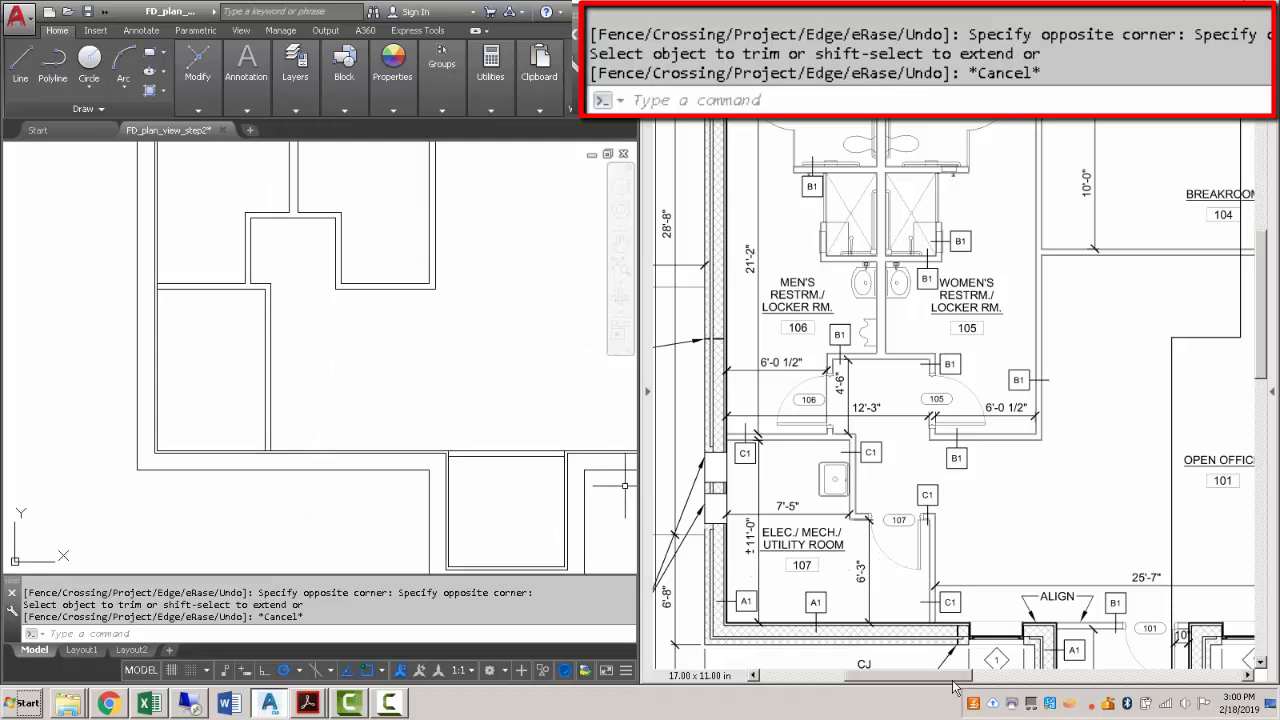
mouse_move(955, 680)
mouse_down()
mouse_move(1005, 678)
mouse_move(947, 675)
mouse_up()
click(489, 377)
scroll(489, 377, down, 2)
middle_drag(490, 378, 369, 389)
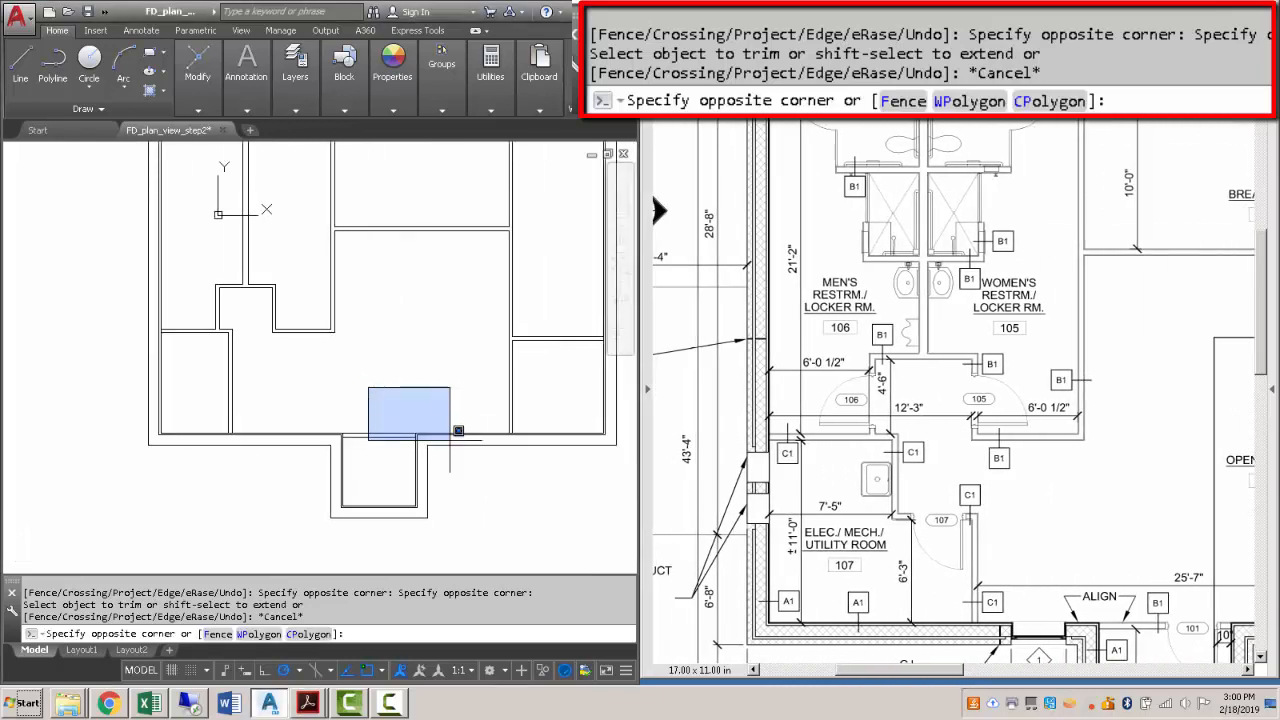
key(Escape)
text(o)
key(Return)
text(25')
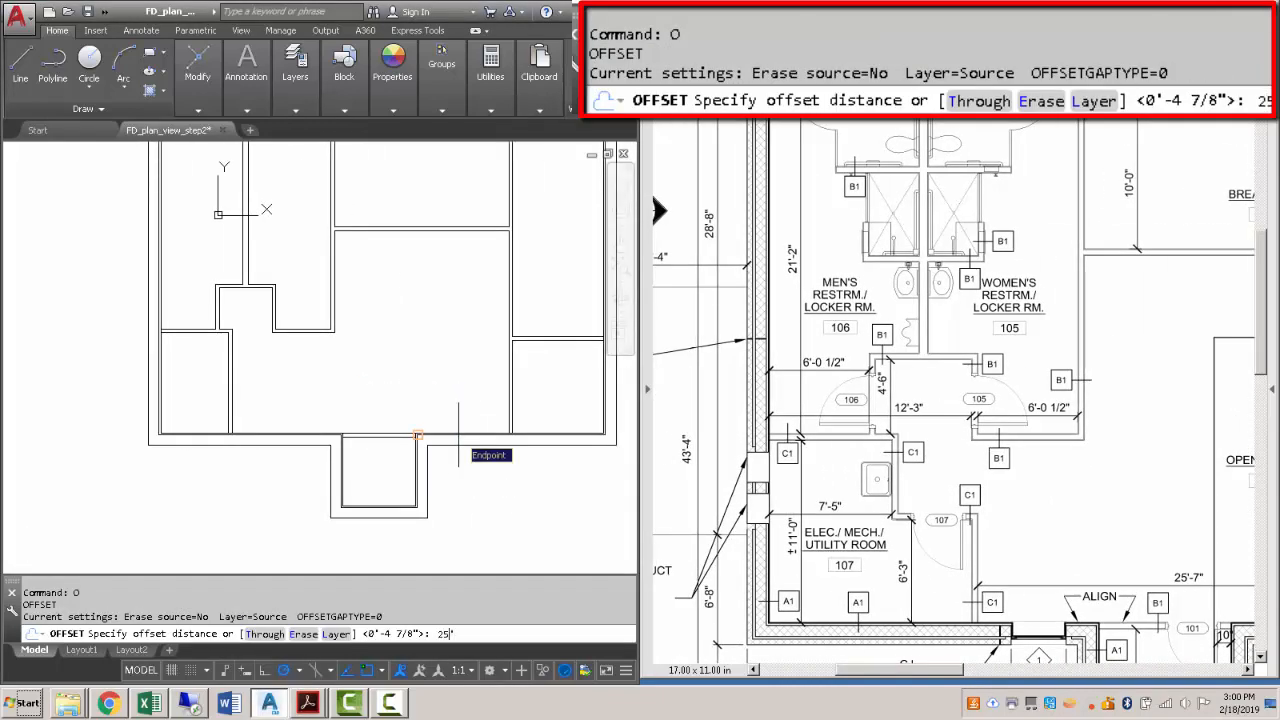
text(7)
key(Return)
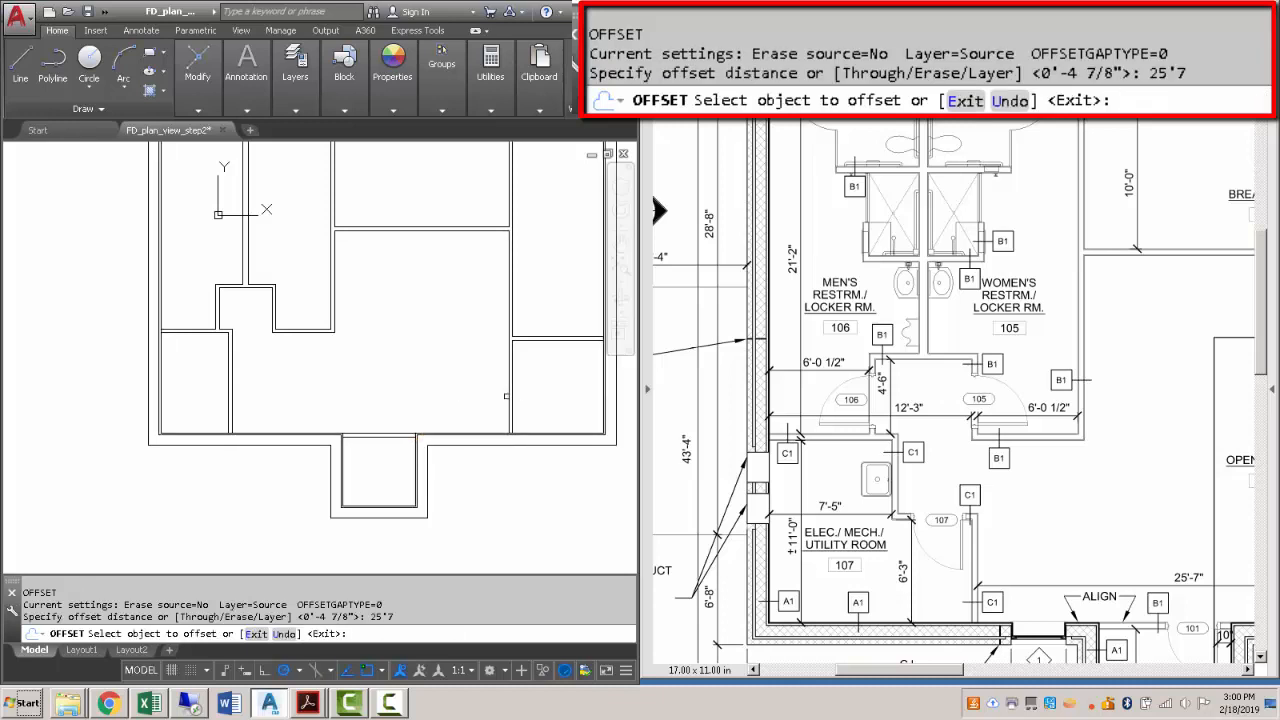
click(510, 396)
click(420, 390)
key(Escape)
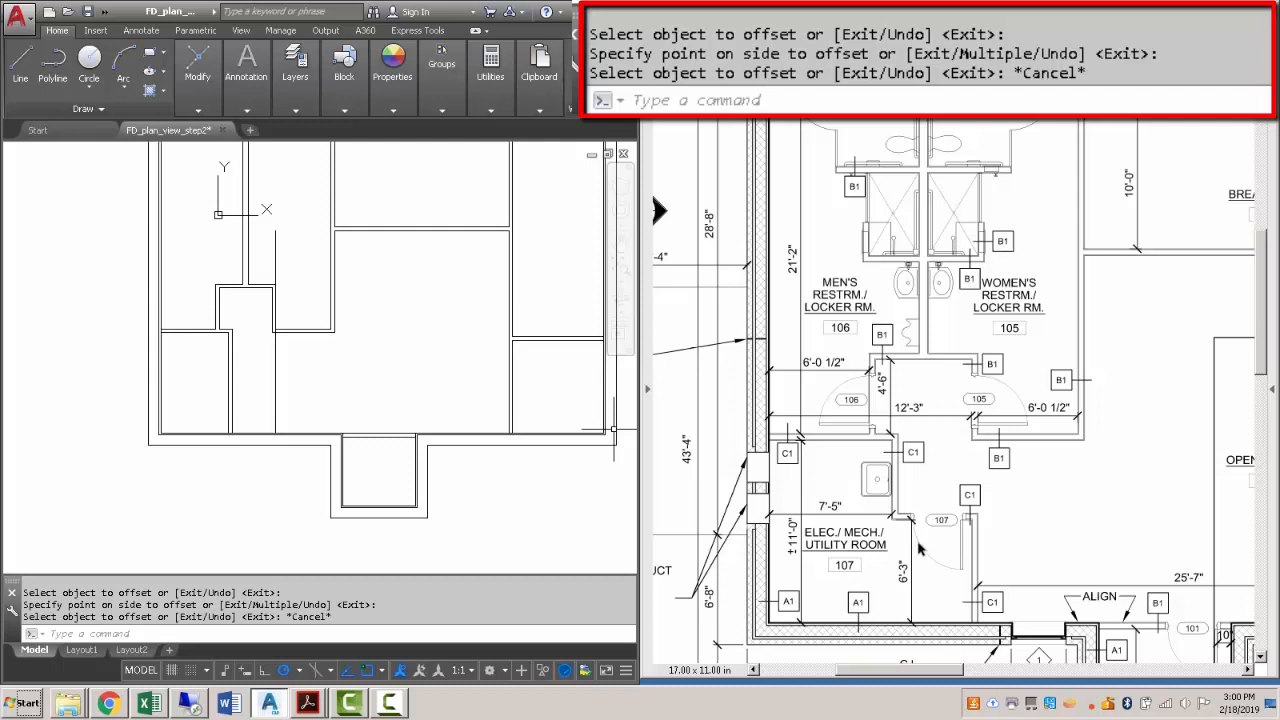
scroll(254, 426, up, 5)
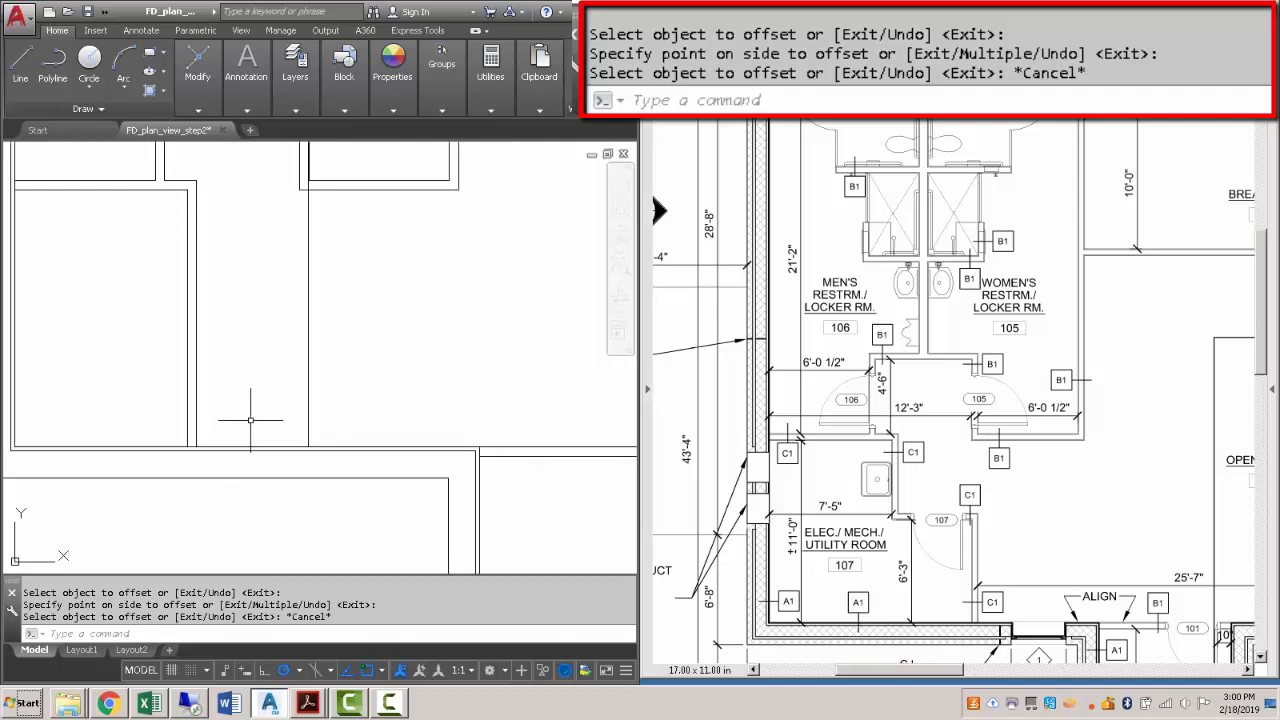
text(o)
key(Return)
key(Escape)
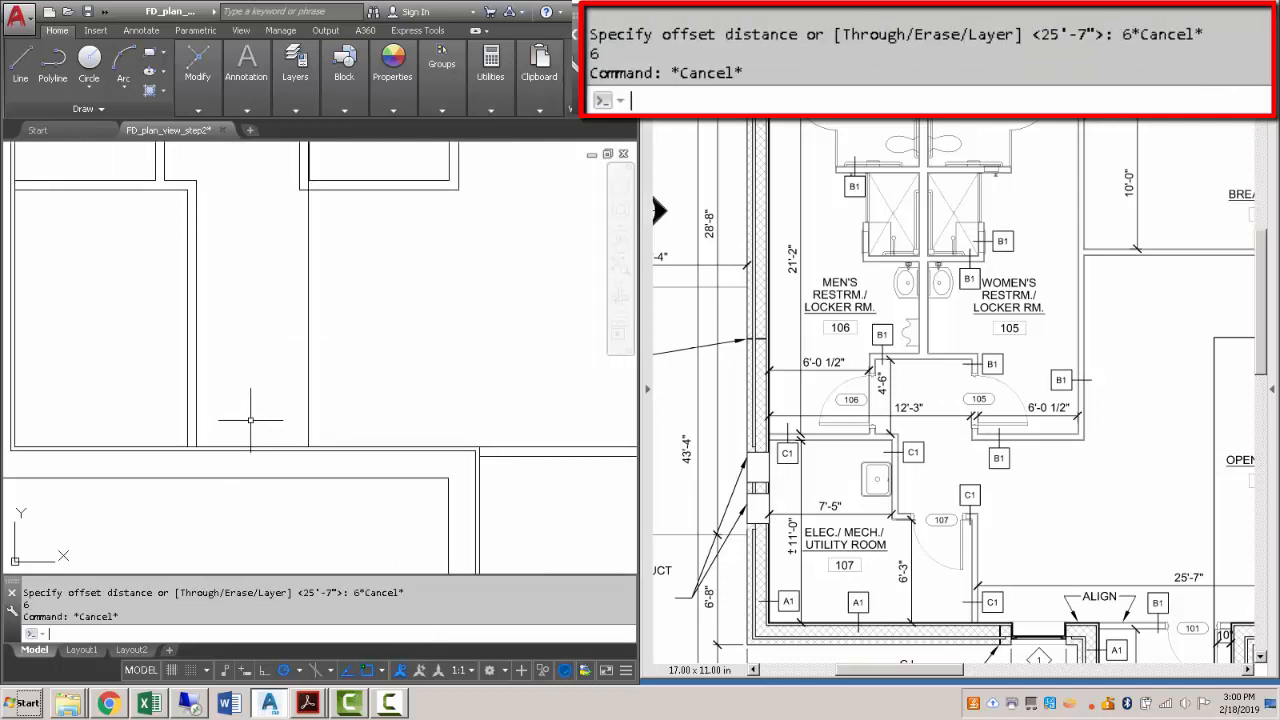
Draw a horizontal line along the bottom wall's inner face, from the new 25'-7" offset line to the utility partition's left line.
text(l)
key(Return)
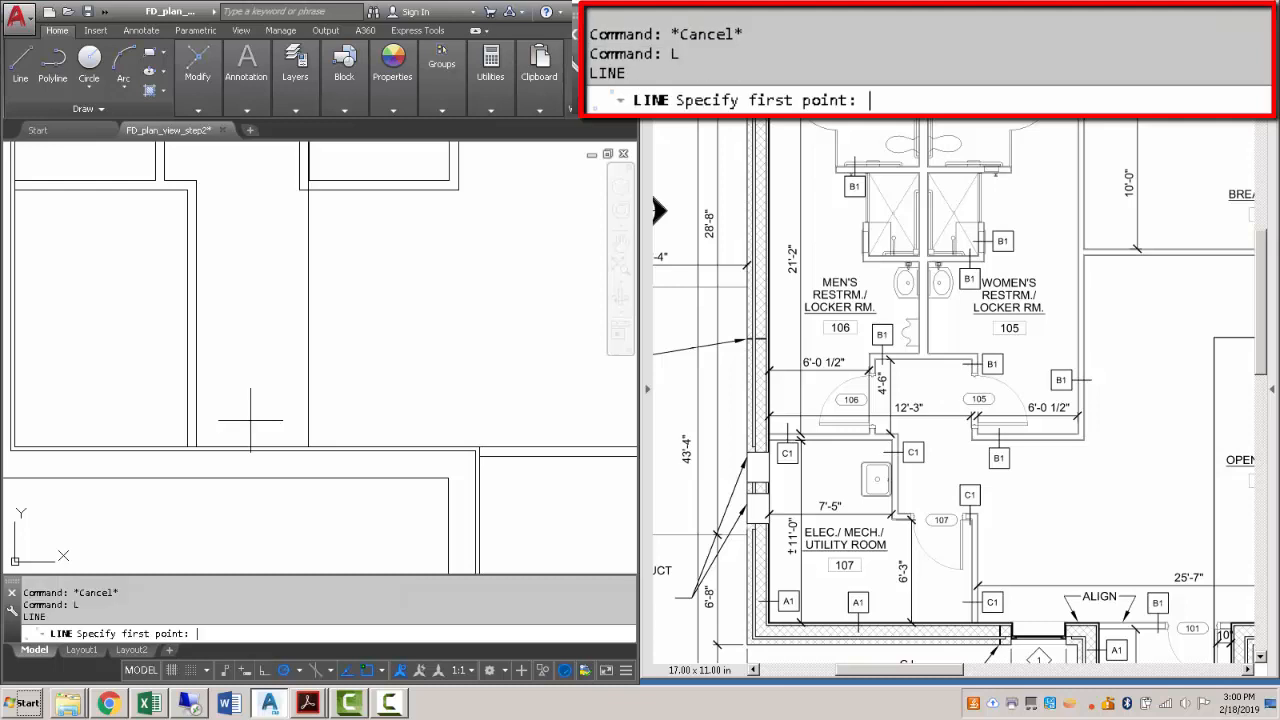
scroll(308, 447, up, 2)
click(310, 447)
click(116, 447)
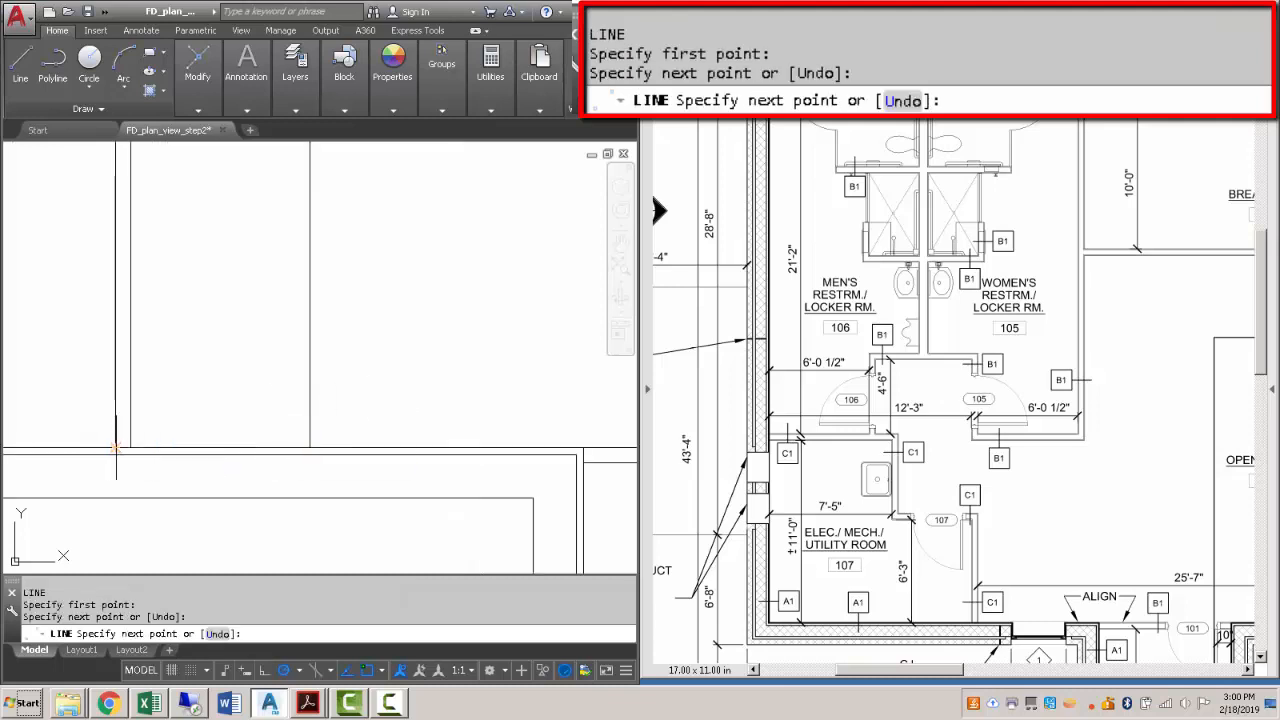
key(Escape)
Offset the horizontal line on the bottom wall's inner face 6'-3" upward.
text(o)
key(Return)
text(6'3)
key(Return)
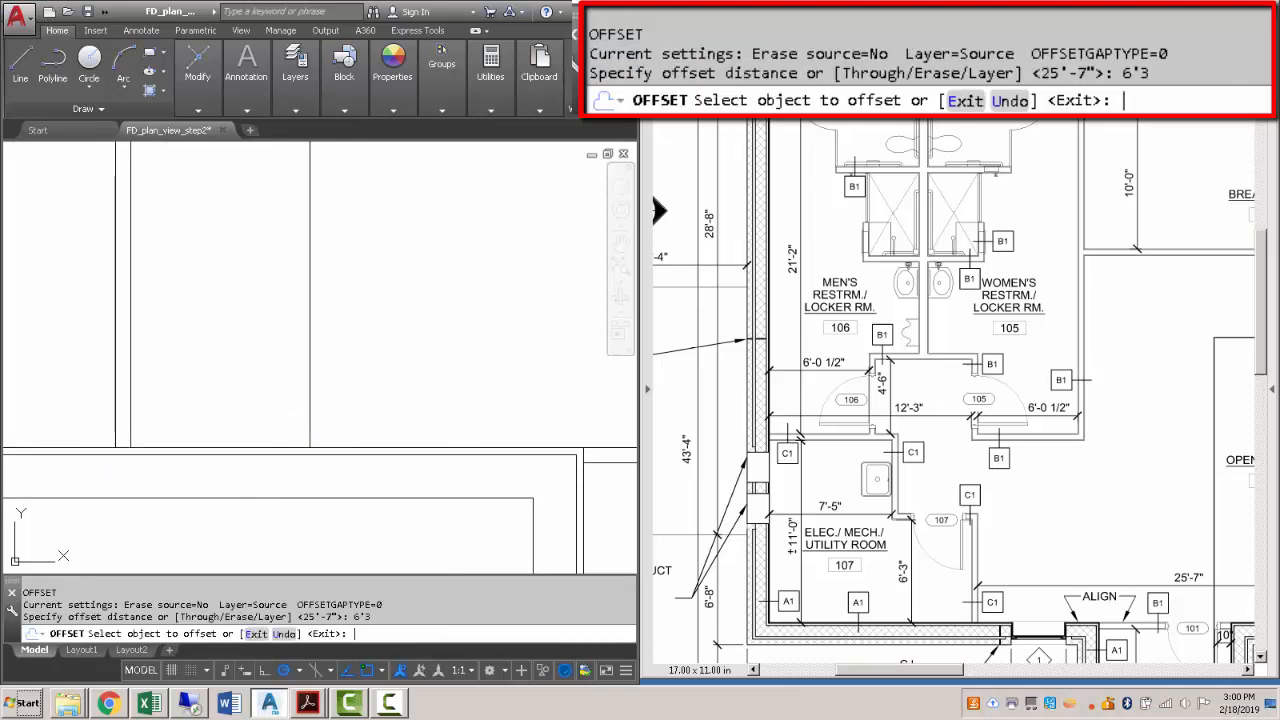
click(269, 449)
click(263, 320)
key(Escape)
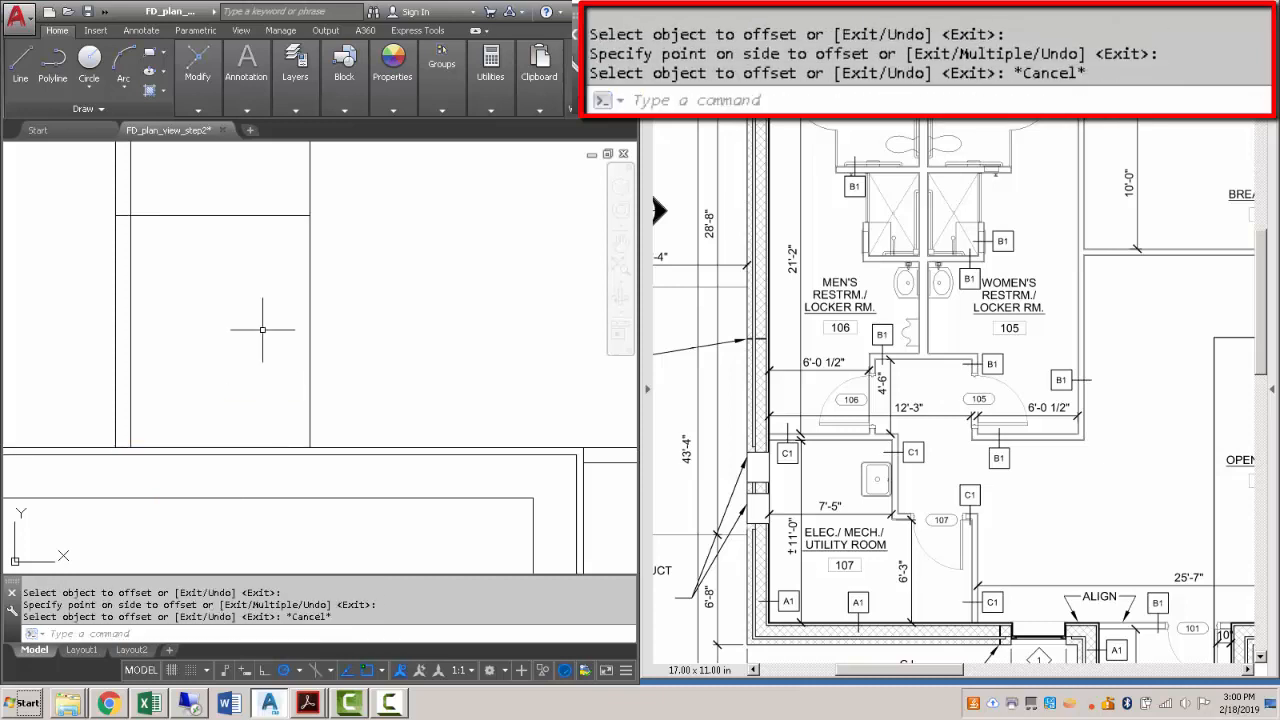
Erase the horizontal construction line lying on the bottom wall's inner face between the utility partition and the 25'-7" offset line.
click(223, 447)
key(Delete)
scroll(241, 397, down, 2)
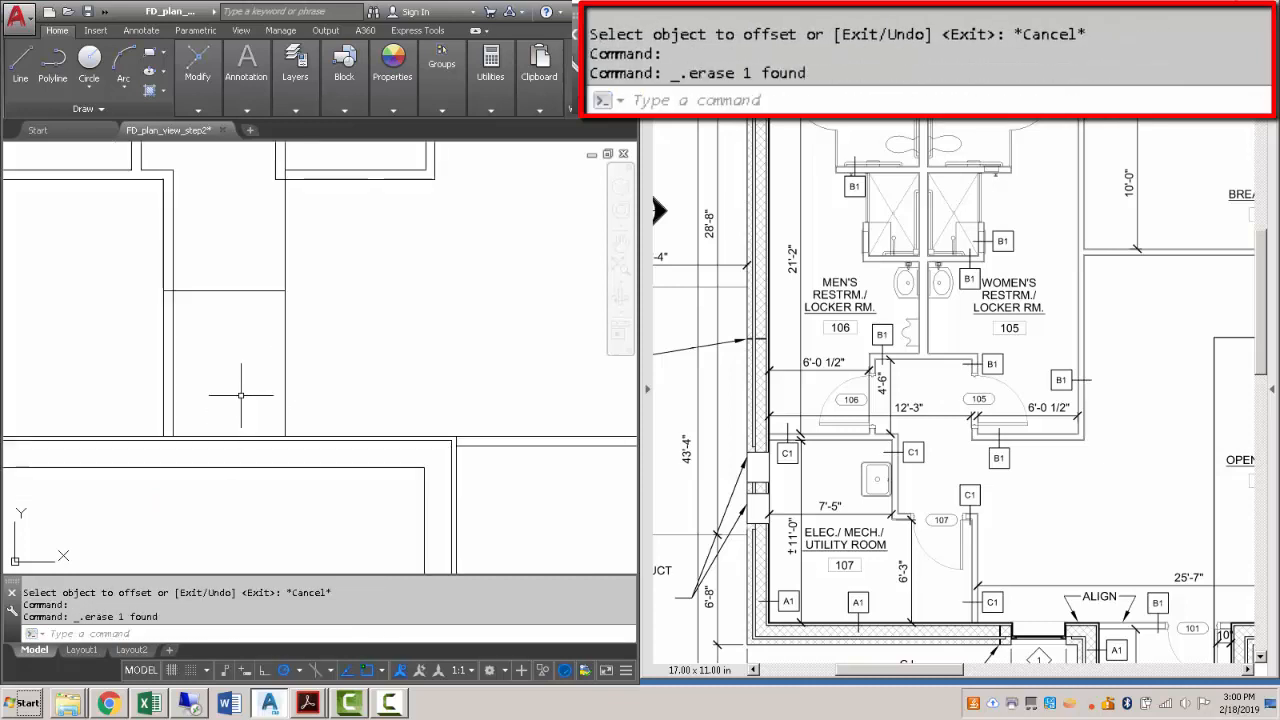
Offset the horizontal line 6'-3" above the bottom wall by 4-7/8" upward.
middle_drag(243, 397, 345, 407)
text(o)
key(Return)
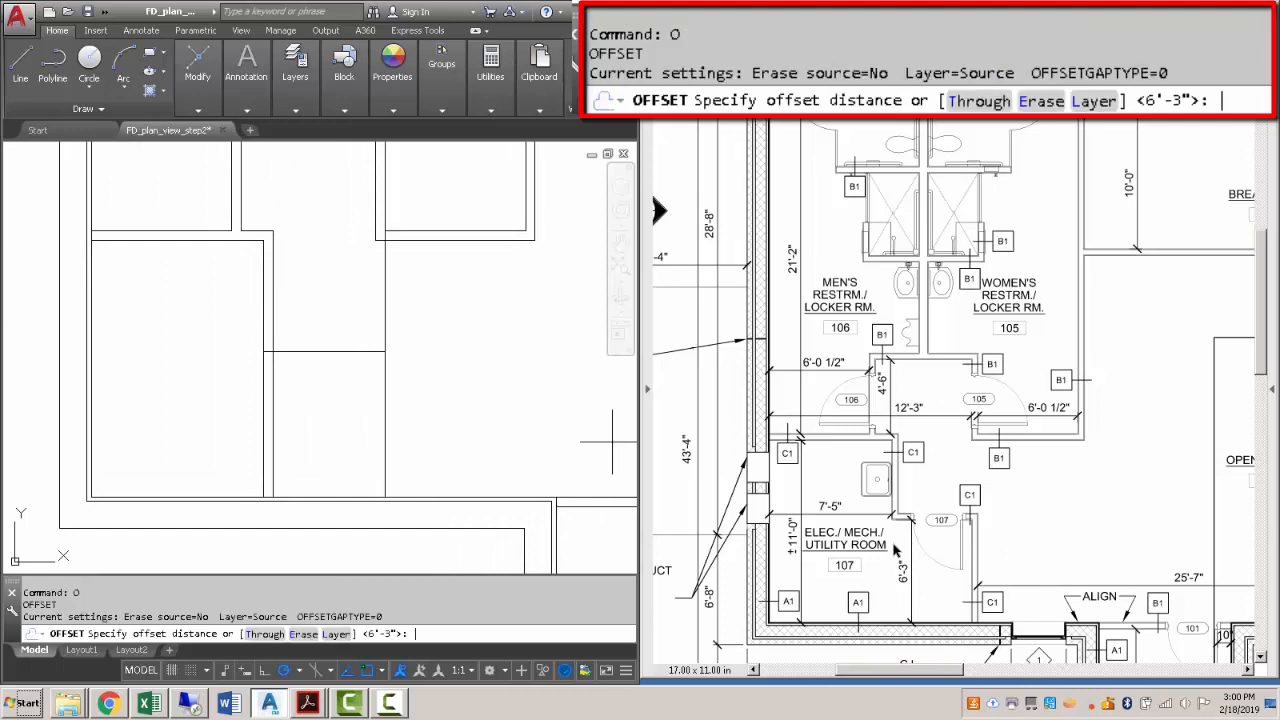
text(4-7/8)
key(Return)
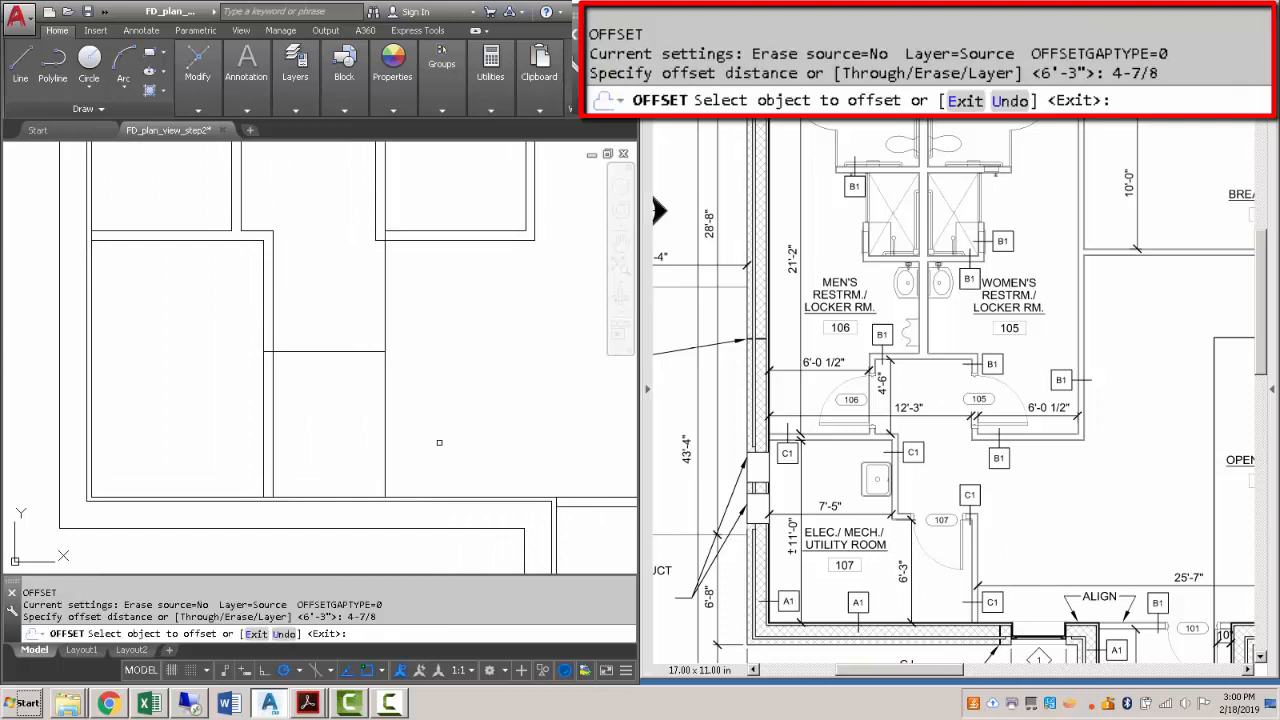
click(339, 353)
click(337, 342)
key(Return)
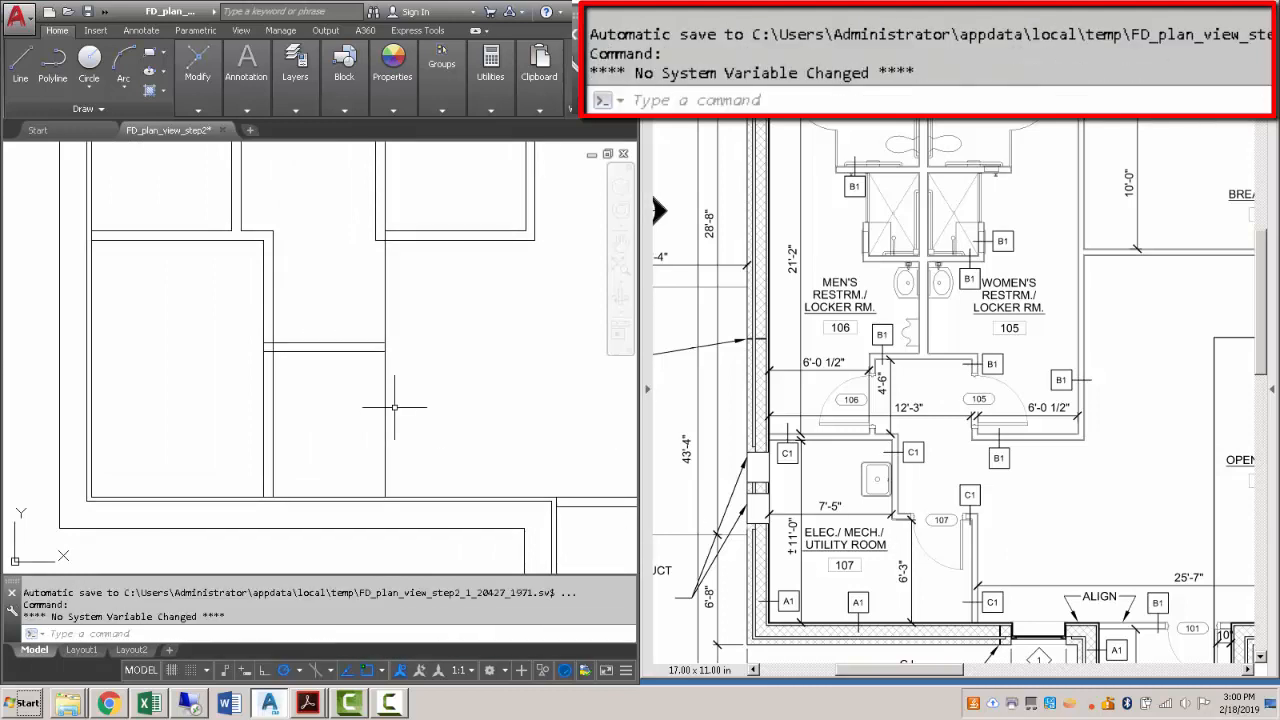
Offset the vertical 25'-7" line right of the utility room 4-7/8" to the left.
key(Return)
key(Return)
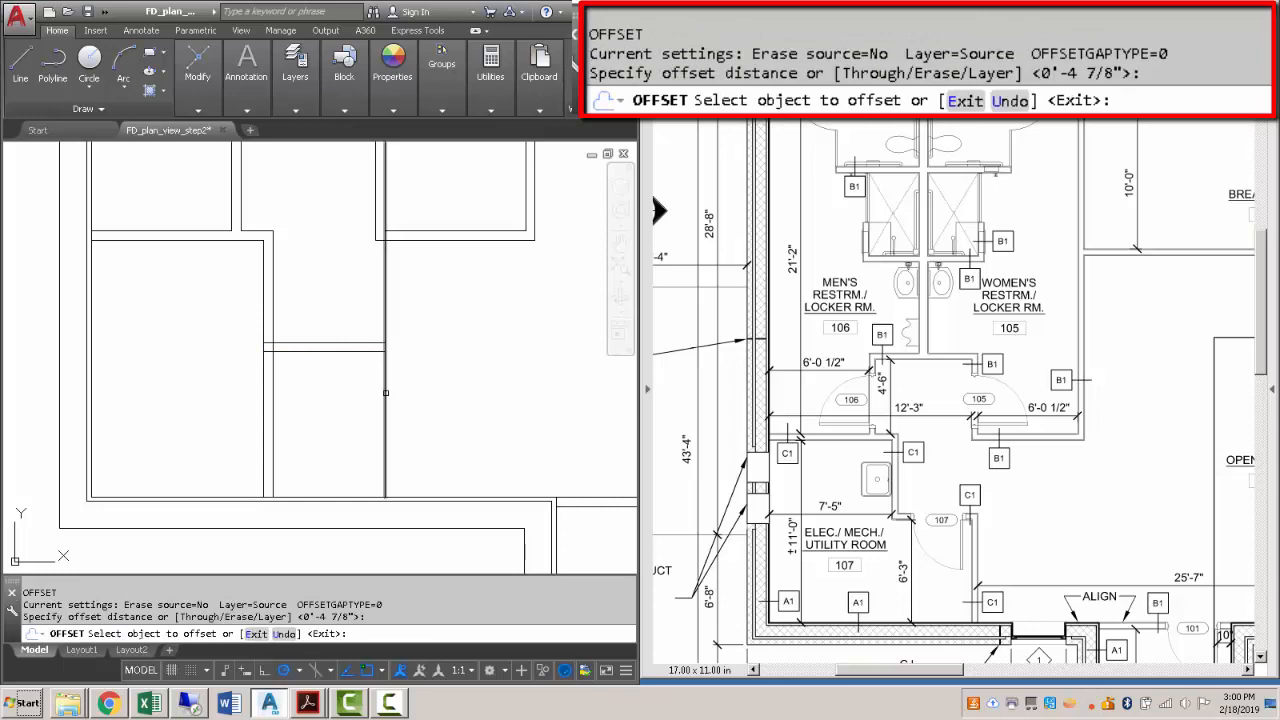
click(386, 391)
click(377, 438)
key(Escape)
Chamfer the outer and inner line pairs where the utility room's short horizontal wall meets its right-hand vertical partition.
text(CH)
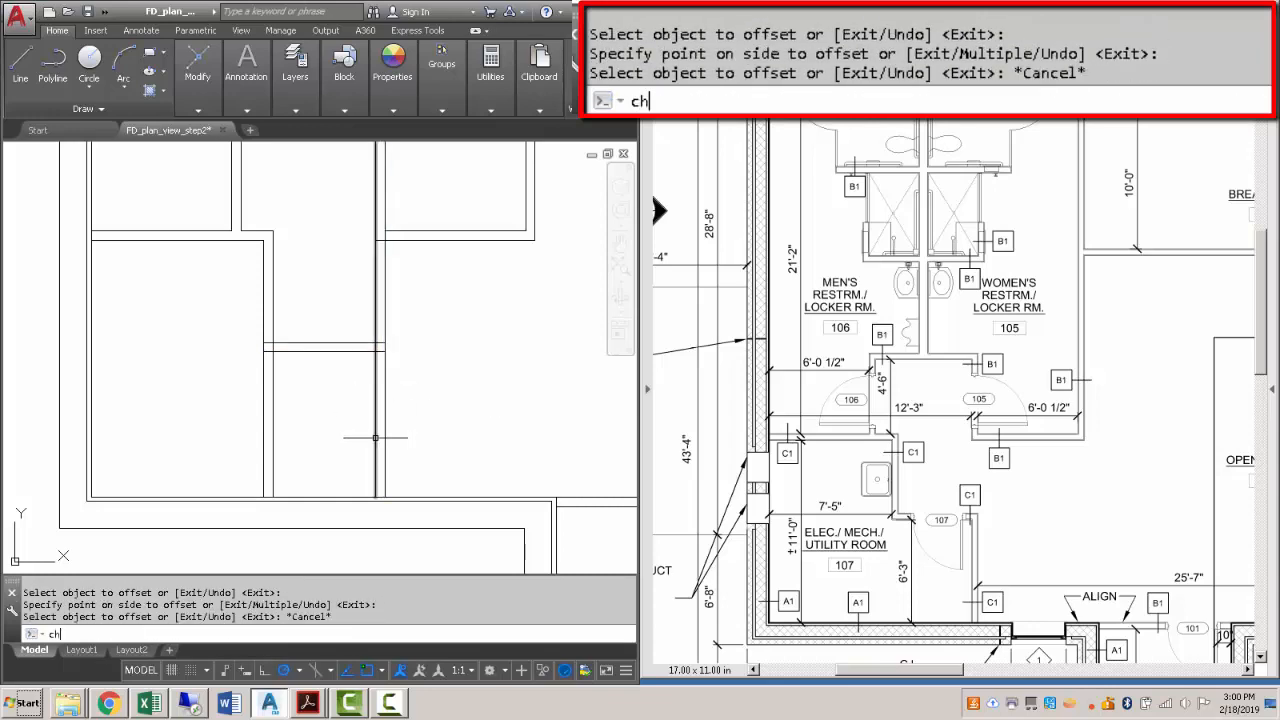
text(aMFER)
key(Return)
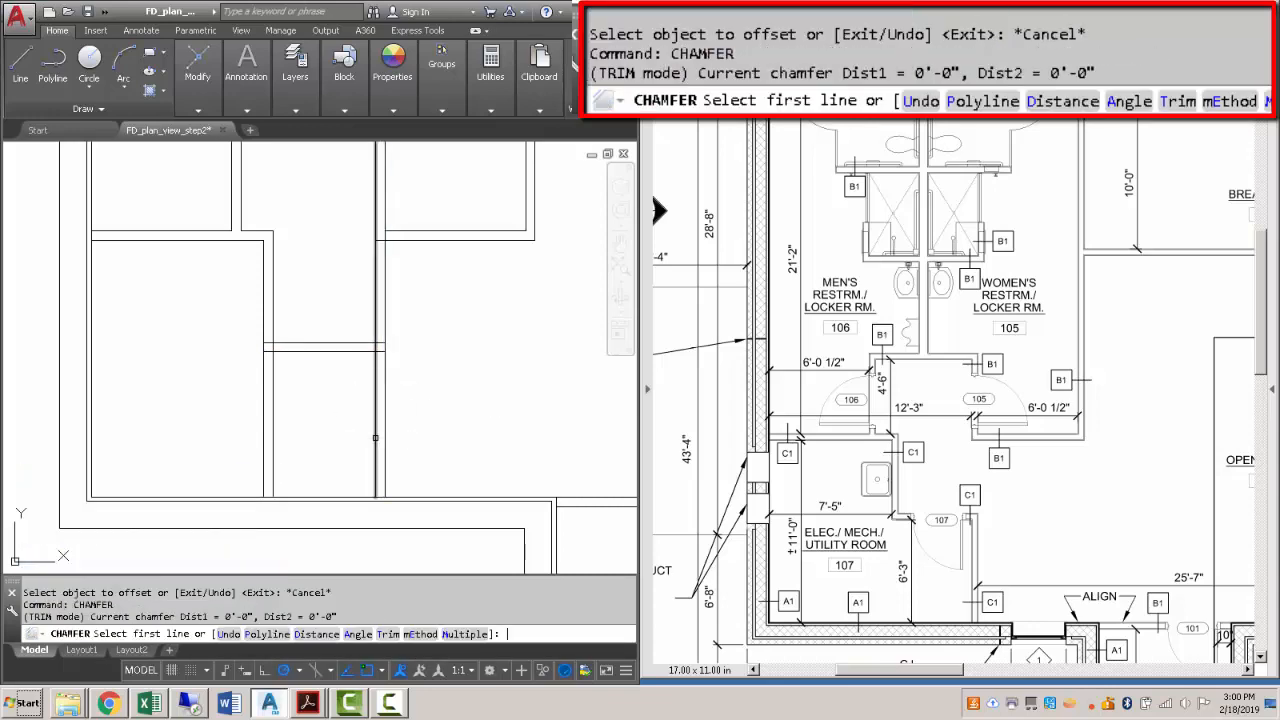
scroll(525, 461, up, 2)
click(299, 300)
click(285, 279)
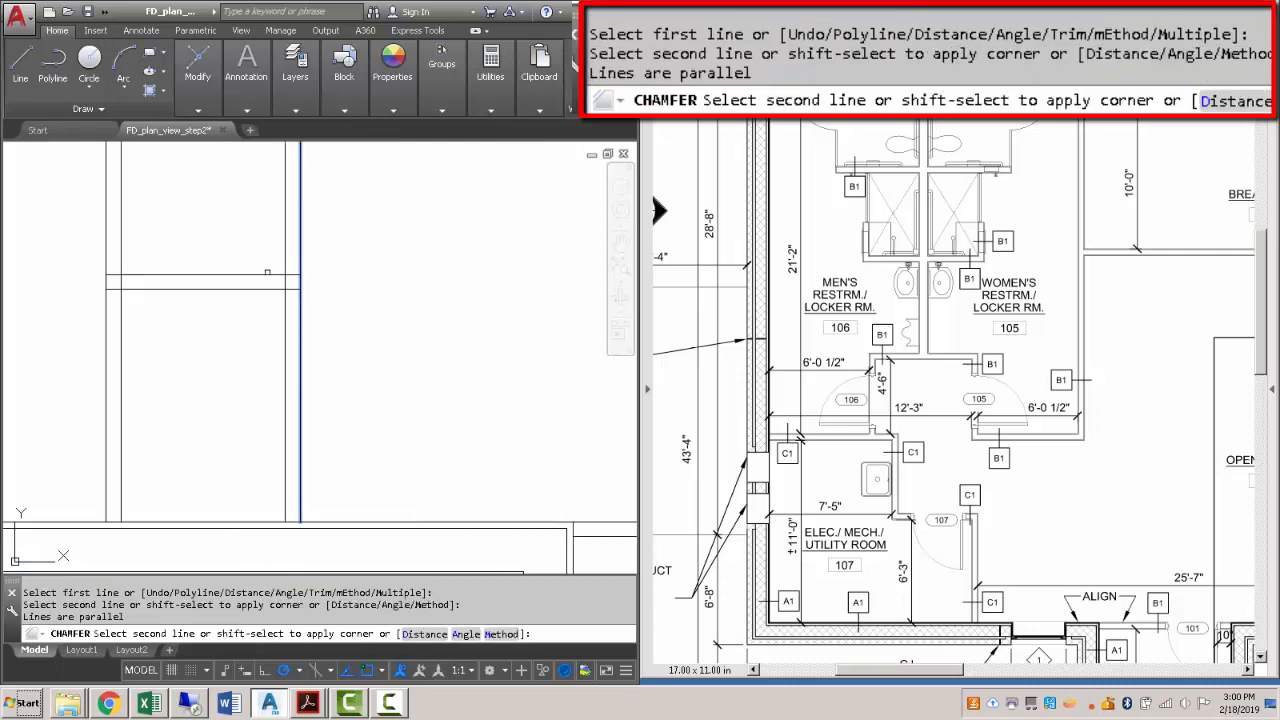
click(268, 275)
key(Return)
click(260, 289)
click(280, 302)
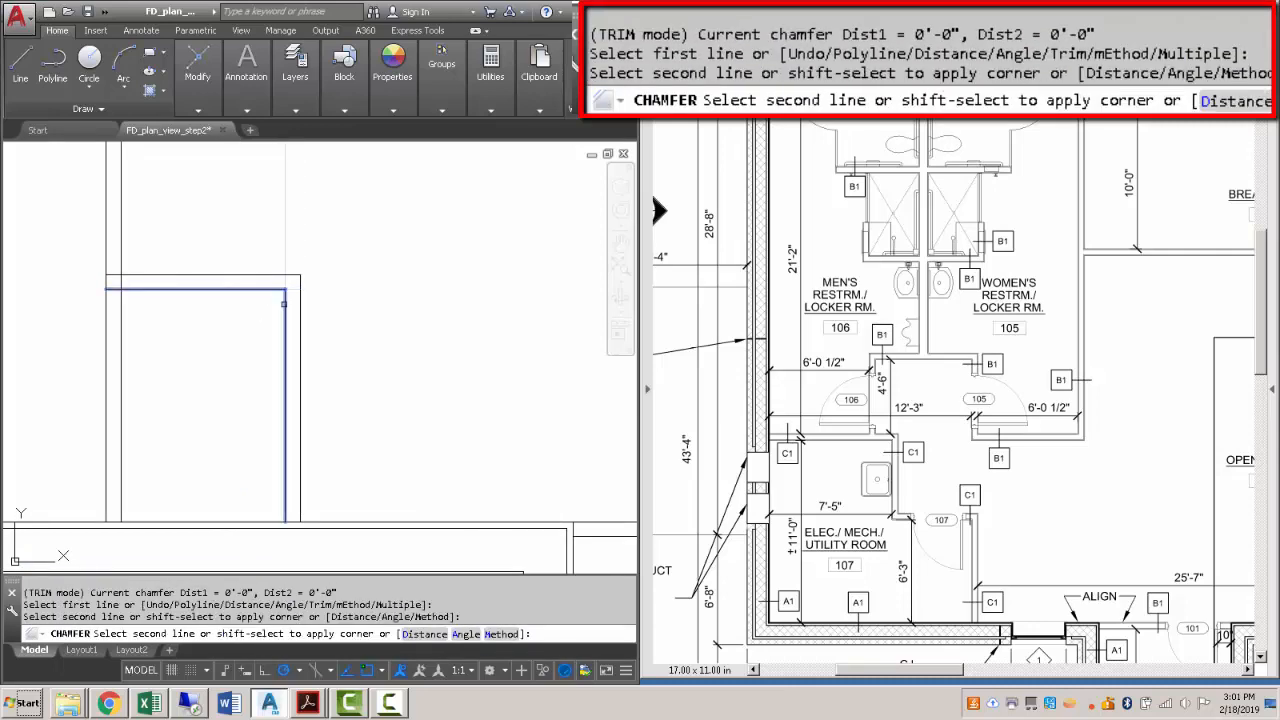
click(285, 302)
Chamfer both line pairs where the utility room's short horizontal wall meets the vertical partition coming down from above.
key(Return)
click(150, 290)
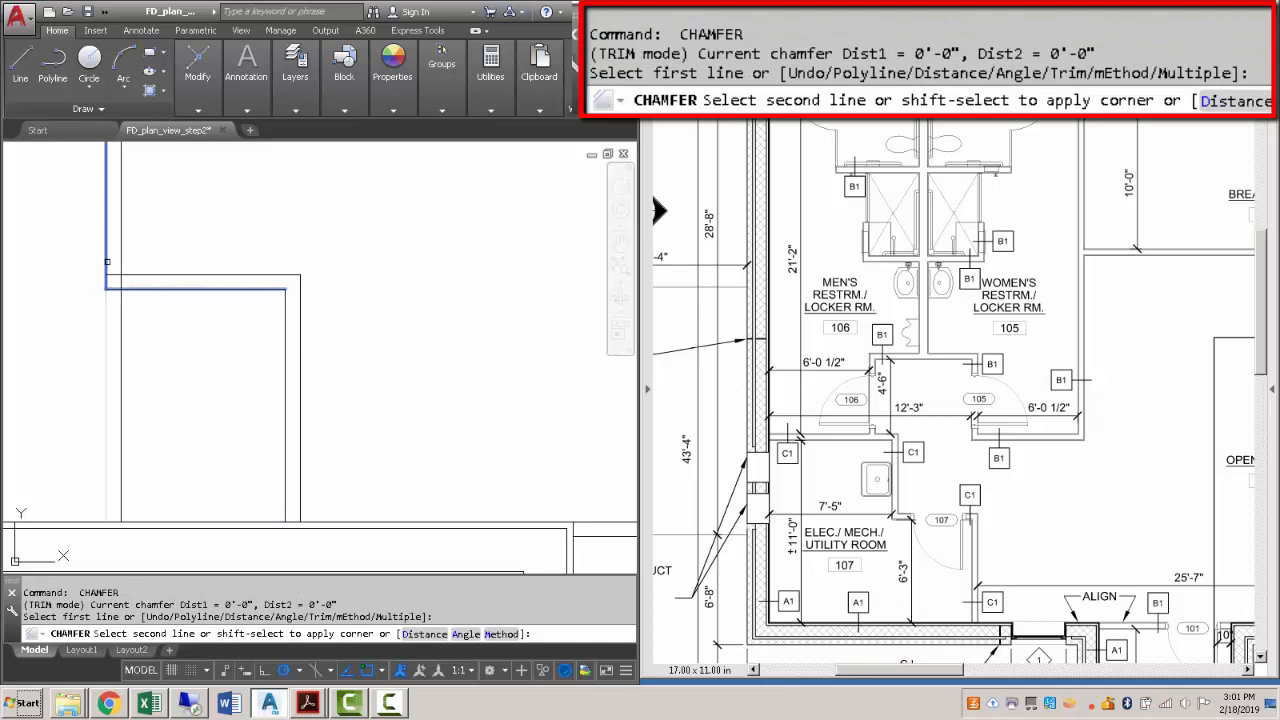
click(107, 272)
key(Return)
click(126, 275)
key(Escape)
Erase the stray short horizontal line at the upper-left corner of the exterior wall.
scroll(300, 420, down, 5)
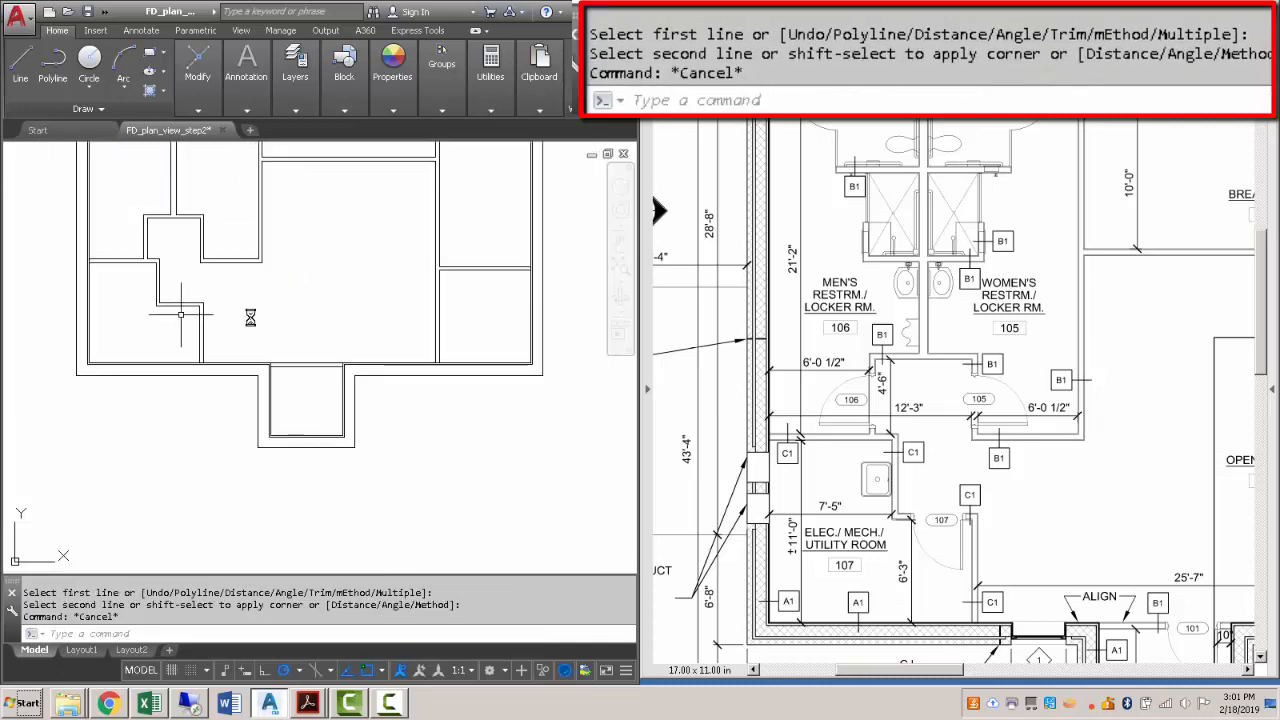
middle_drag(300, 455, 298, 438)
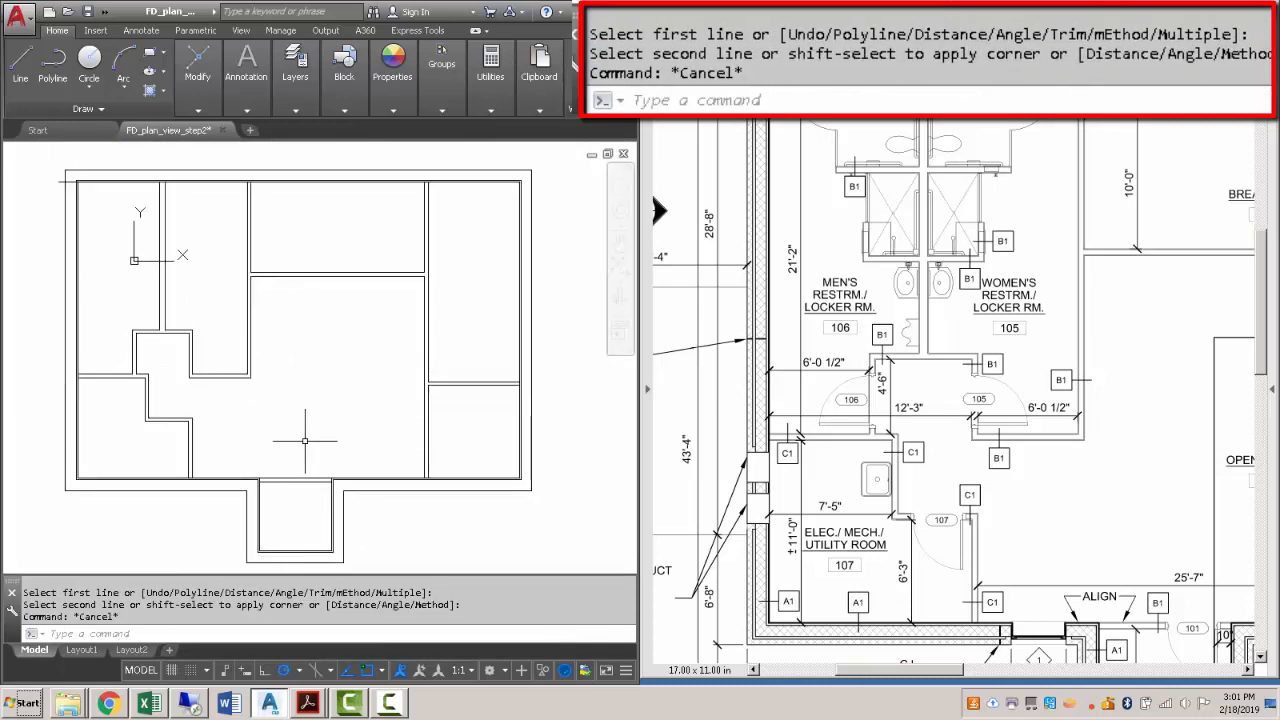
click(41, 173)
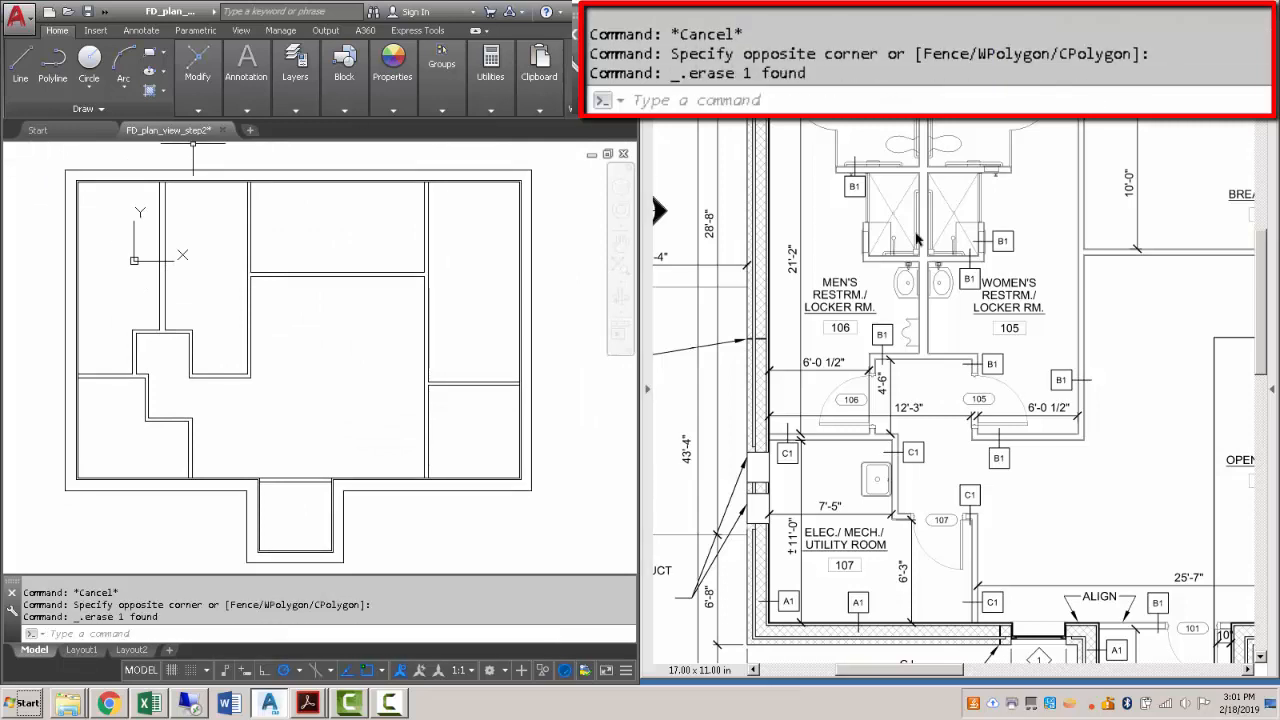
Open A01-401 LABORATORY BUILDING - ENLARGED PLANS.pdf and examine the enlarged restrooms plan against the floor plan for partition dimensions.
scroll(630, 224, up, 2)
scroll(903, 254, up, 1)
scroll(903, 254, up, 1)
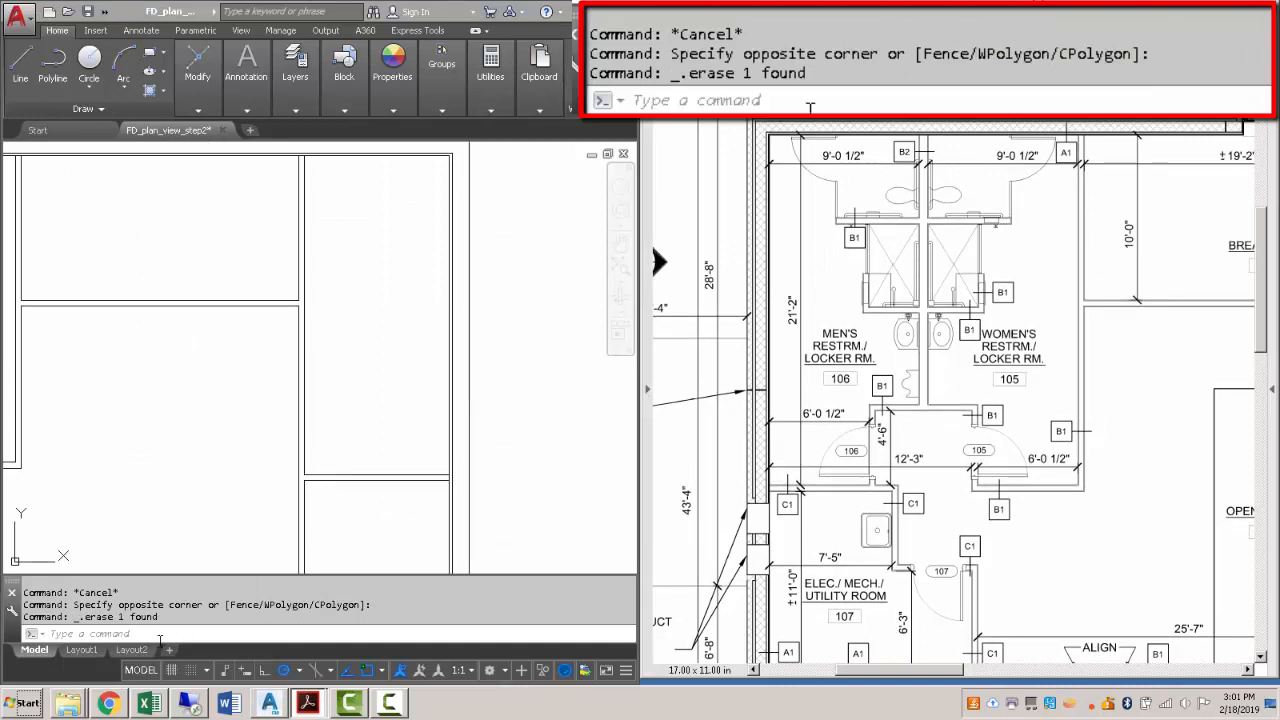
click(68, 708)
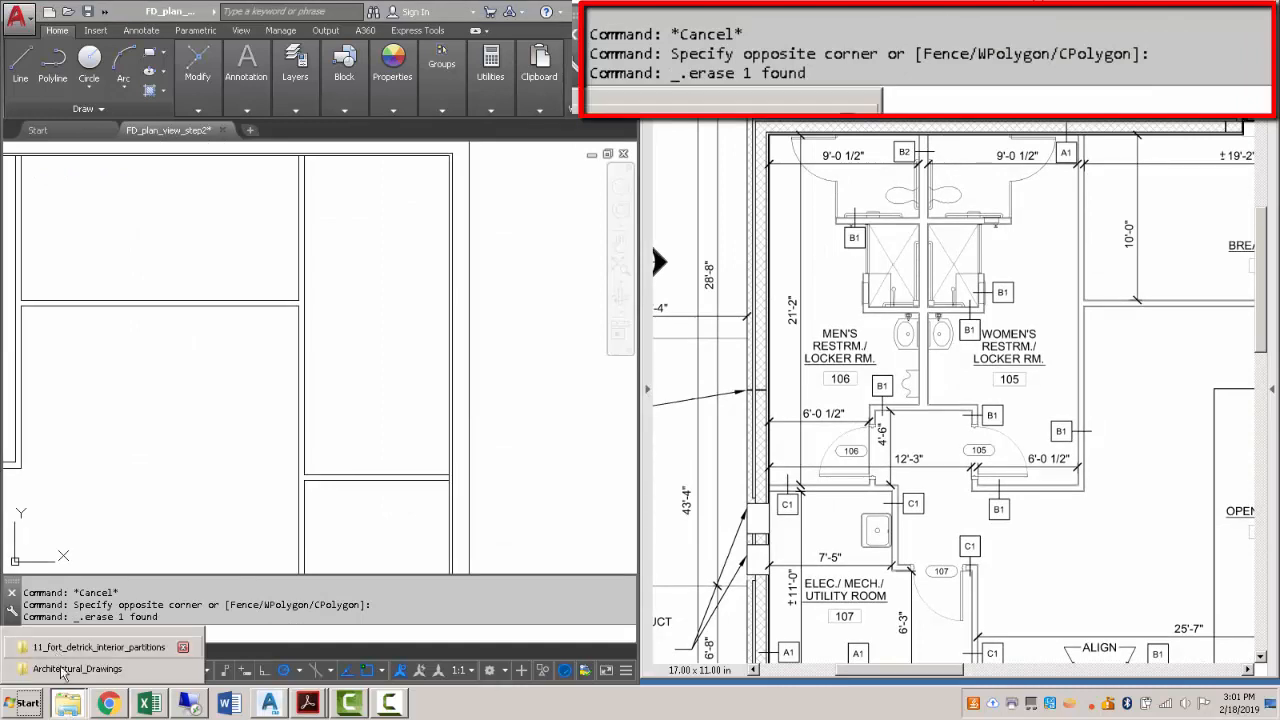
click(70, 669)
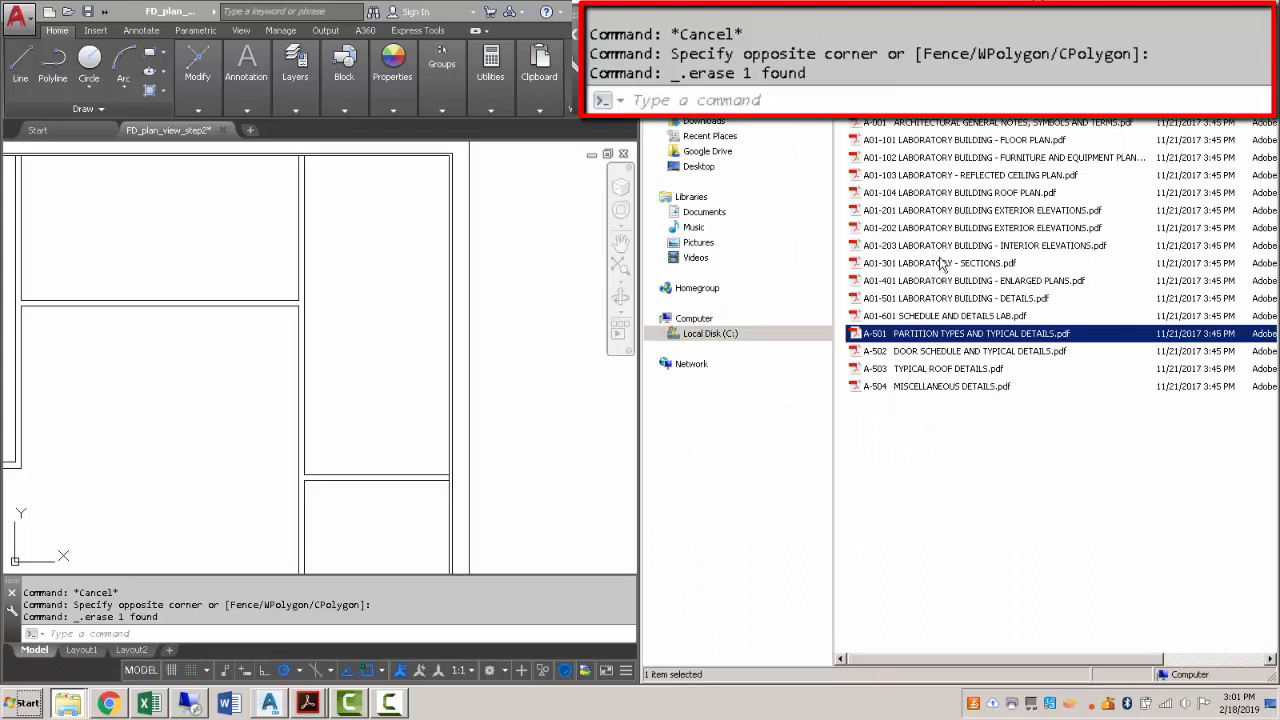
double_click(876, 283)
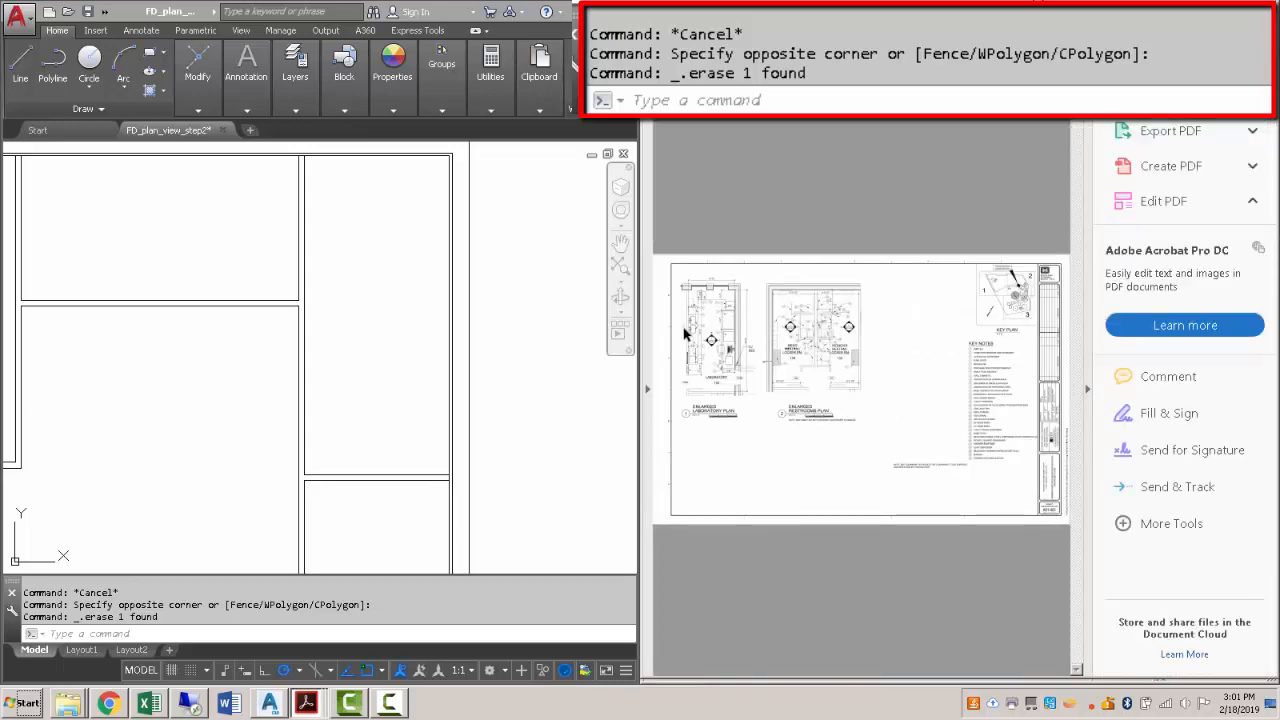
click(1088, 390)
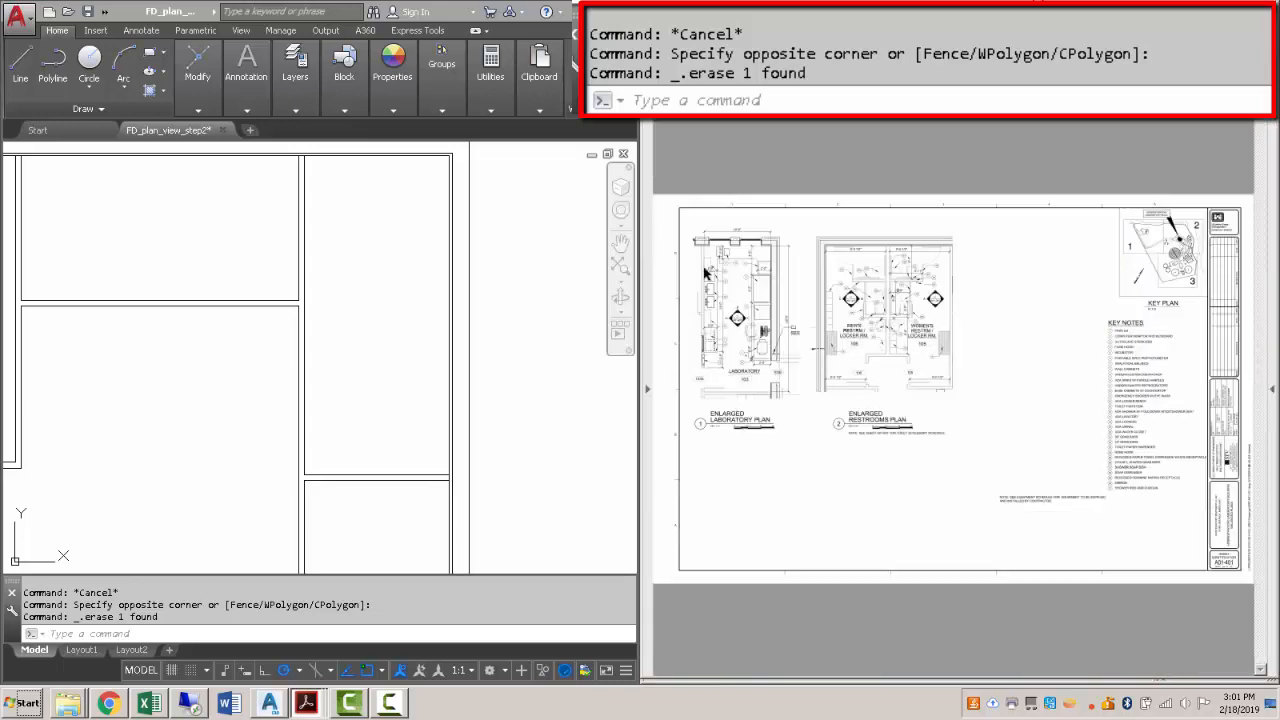
ctrl+scroll(870, 282, up, 4)
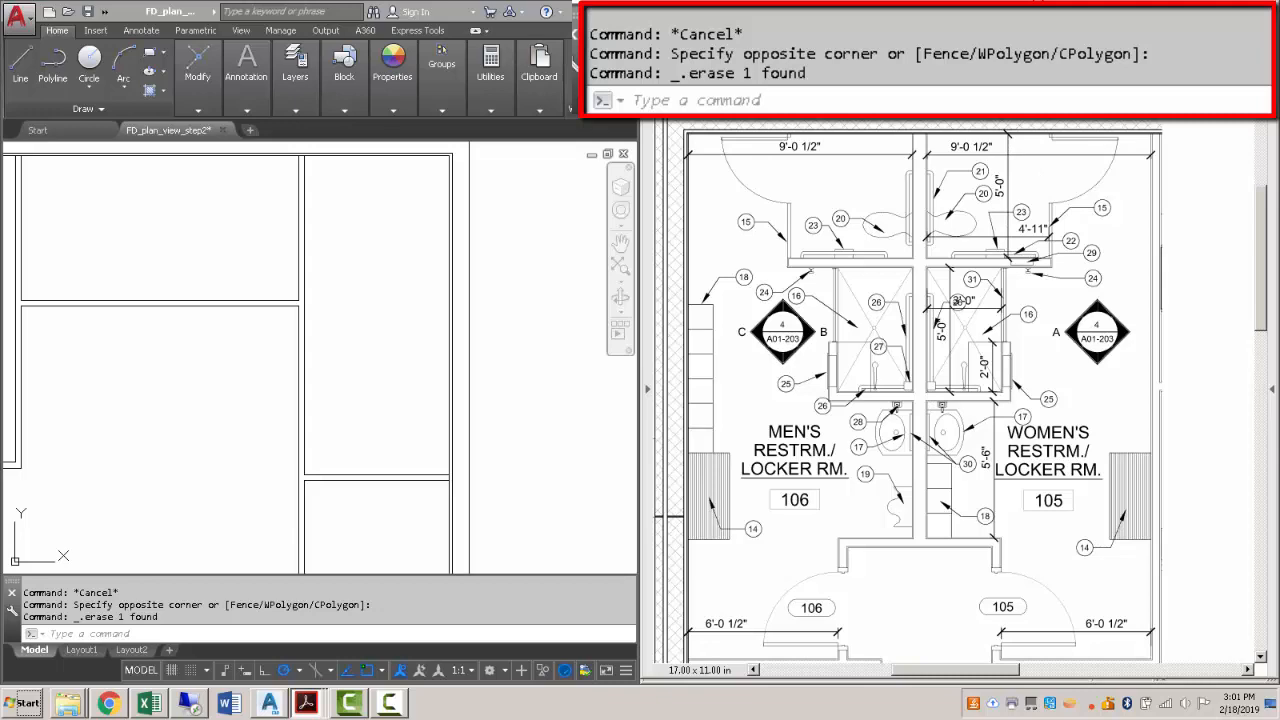
ctrl+scroll(950, 300, down, 2)
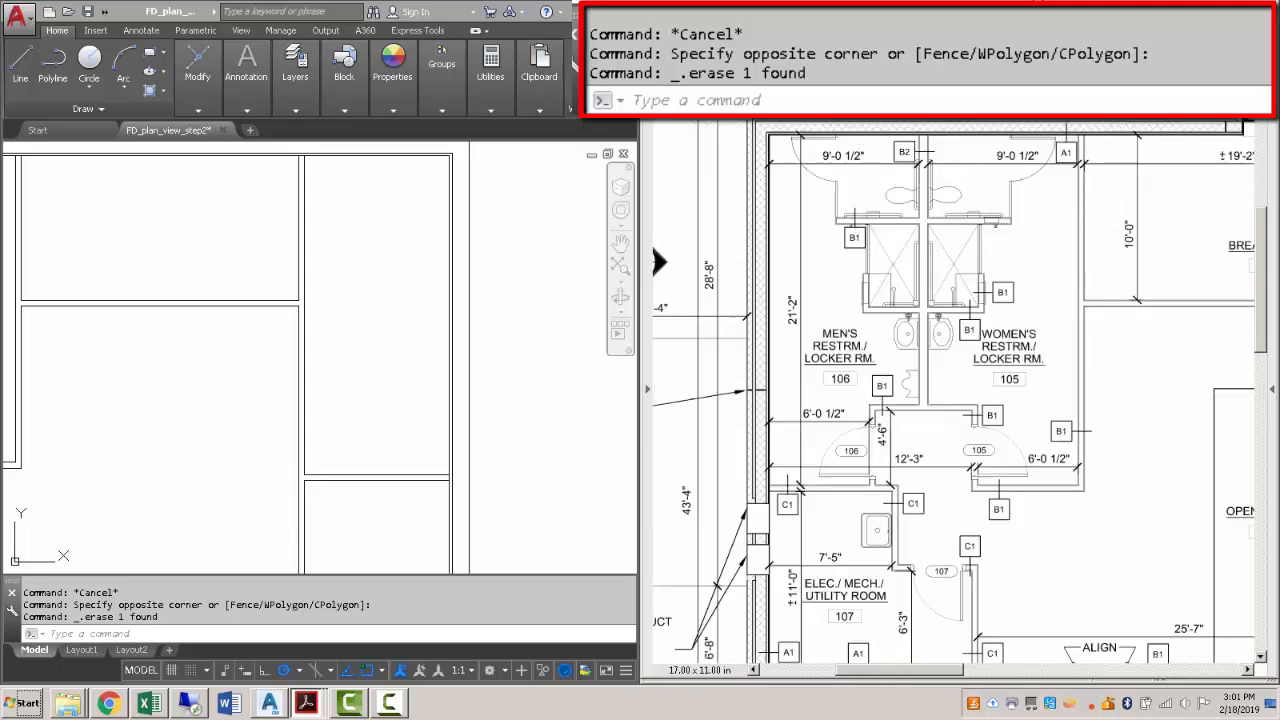
key(alt+Left)
key(alt+Left)
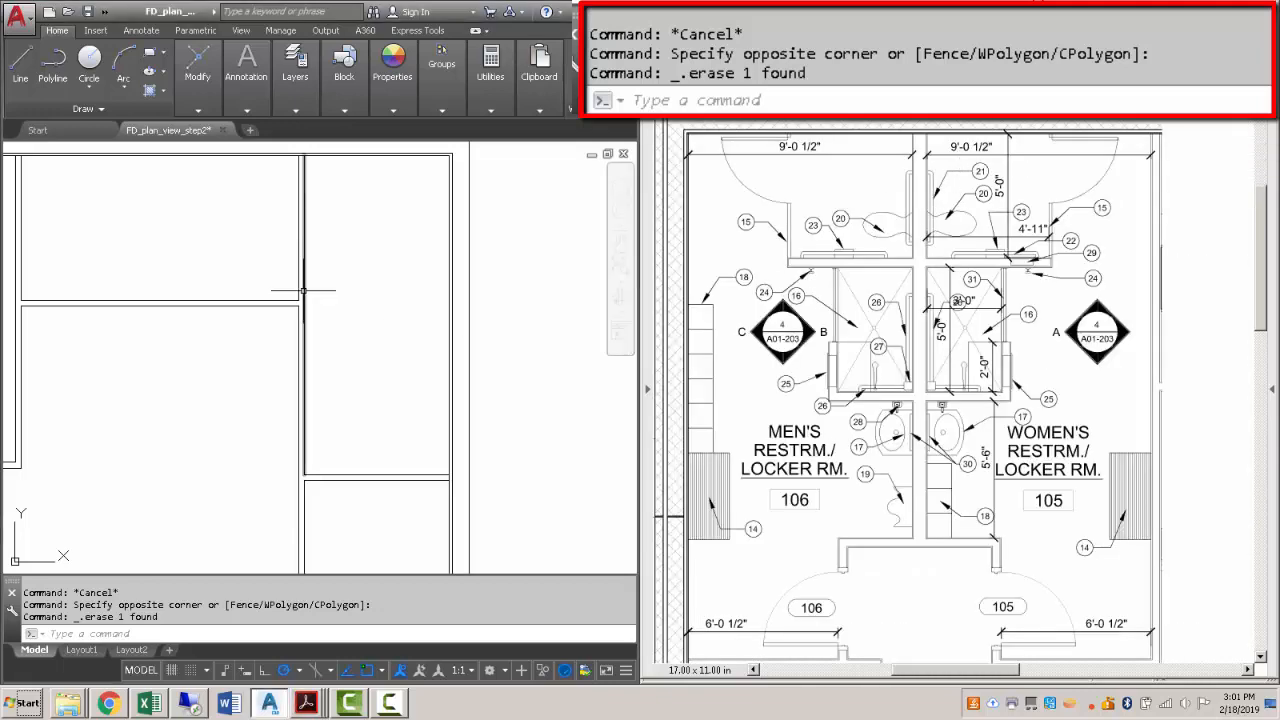
Draw a 4'-11" horizontal line to the right along the top wall's inner face, from the middle restroom partition's right line.
click(138, 267)
scroll(229, 285, down, 4)
key(Escape)
scroll(229, 268, up, 5)
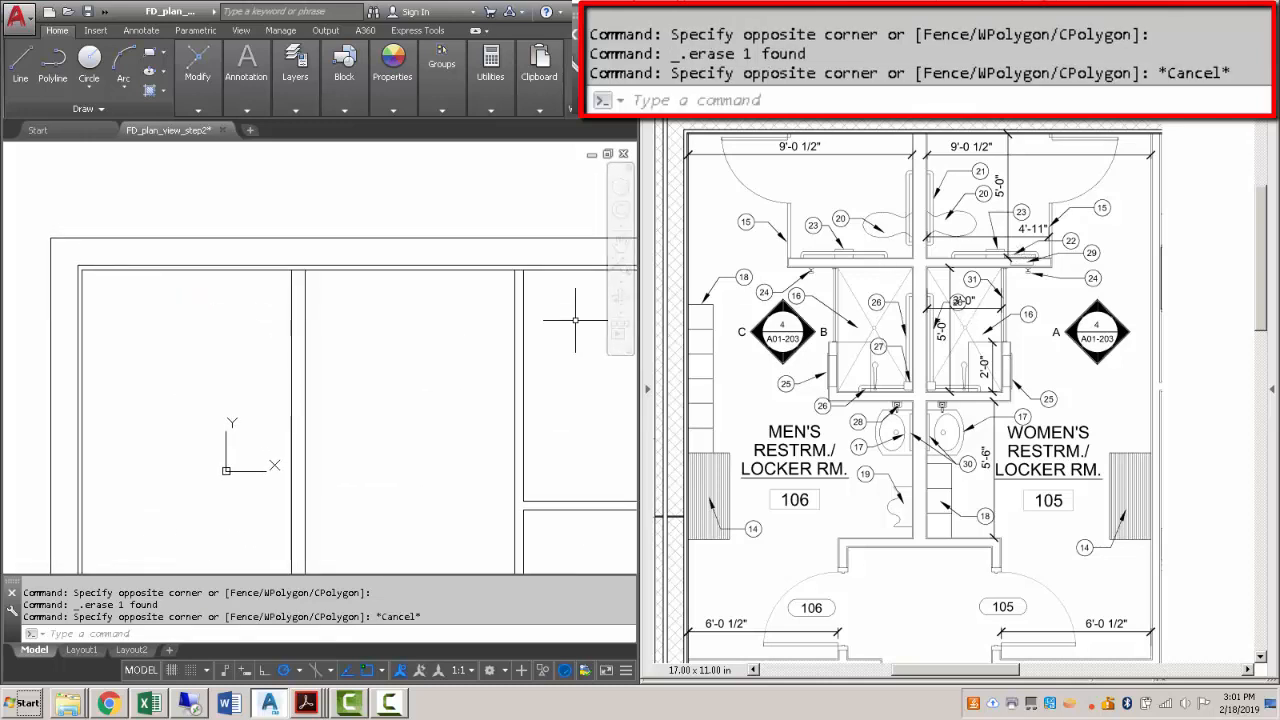
text(L)
key(Return)
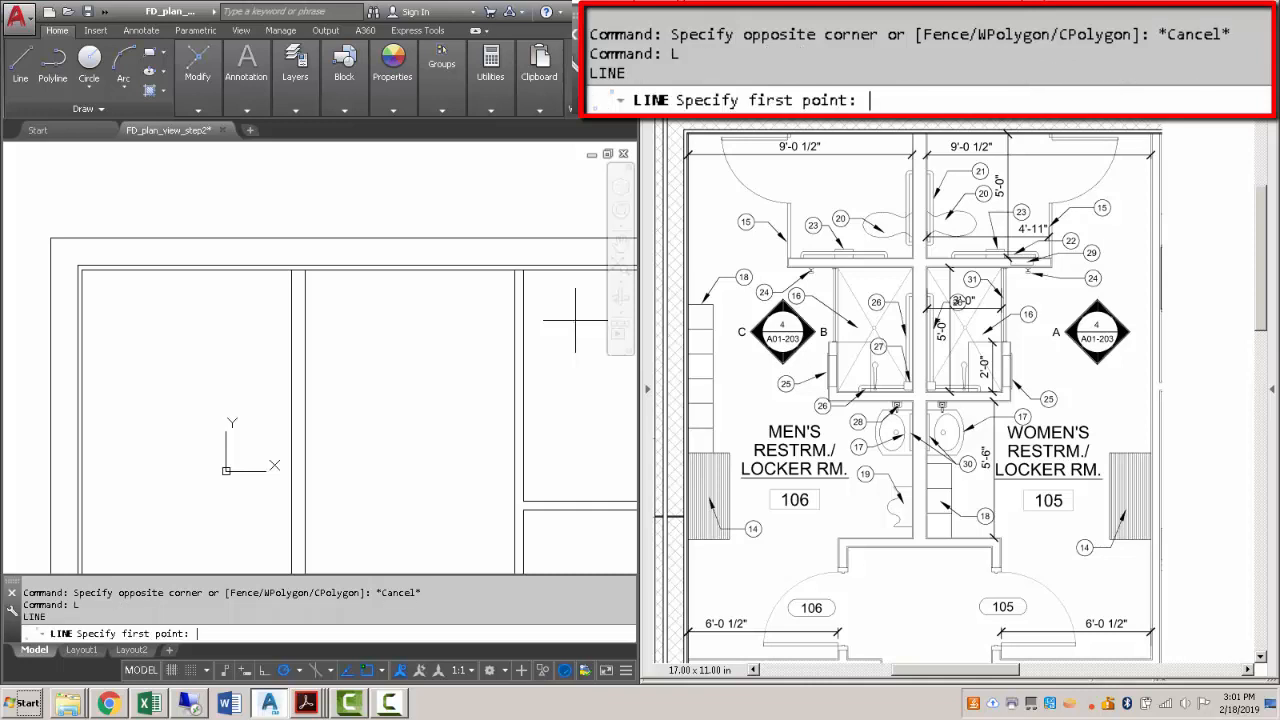
click(306, 270)
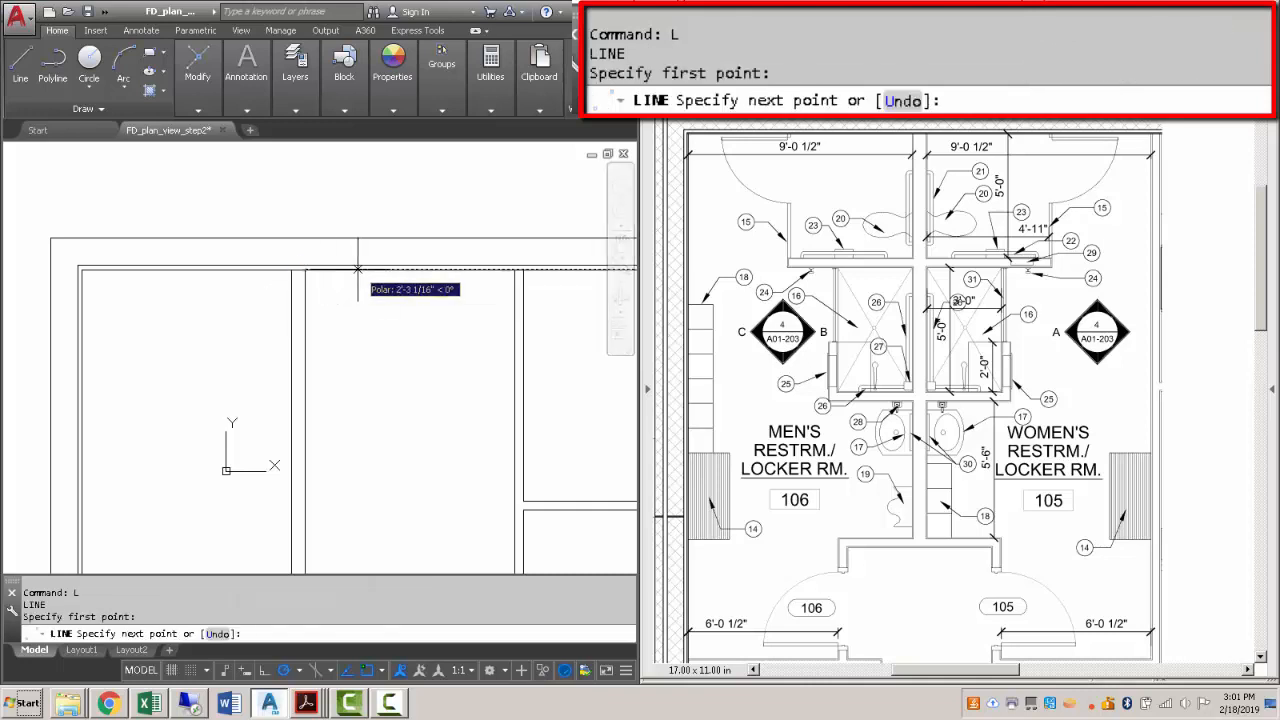
text(@4'11,0)
key(Return)
key(Escape)
Offset the 4'-11" line in the women's restroom 5' downward and erase the original line on the top wall.
text(o)
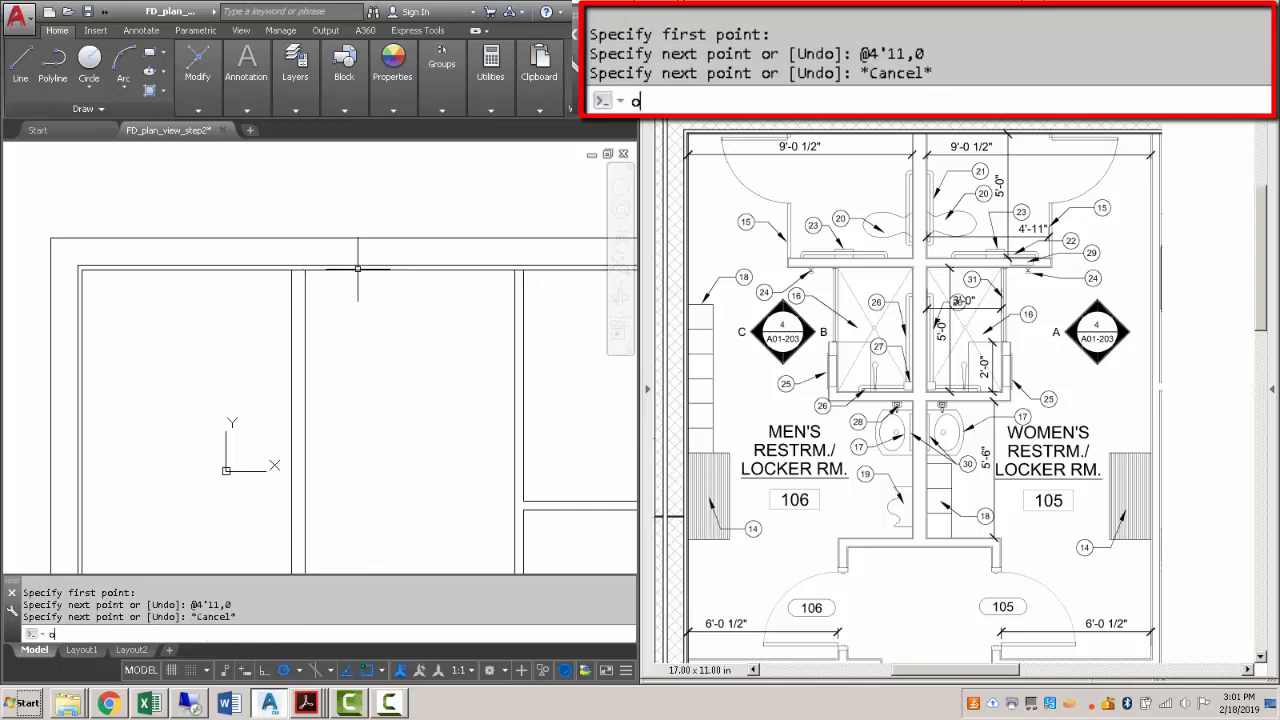
key(Return)
text(5')
key(Return)
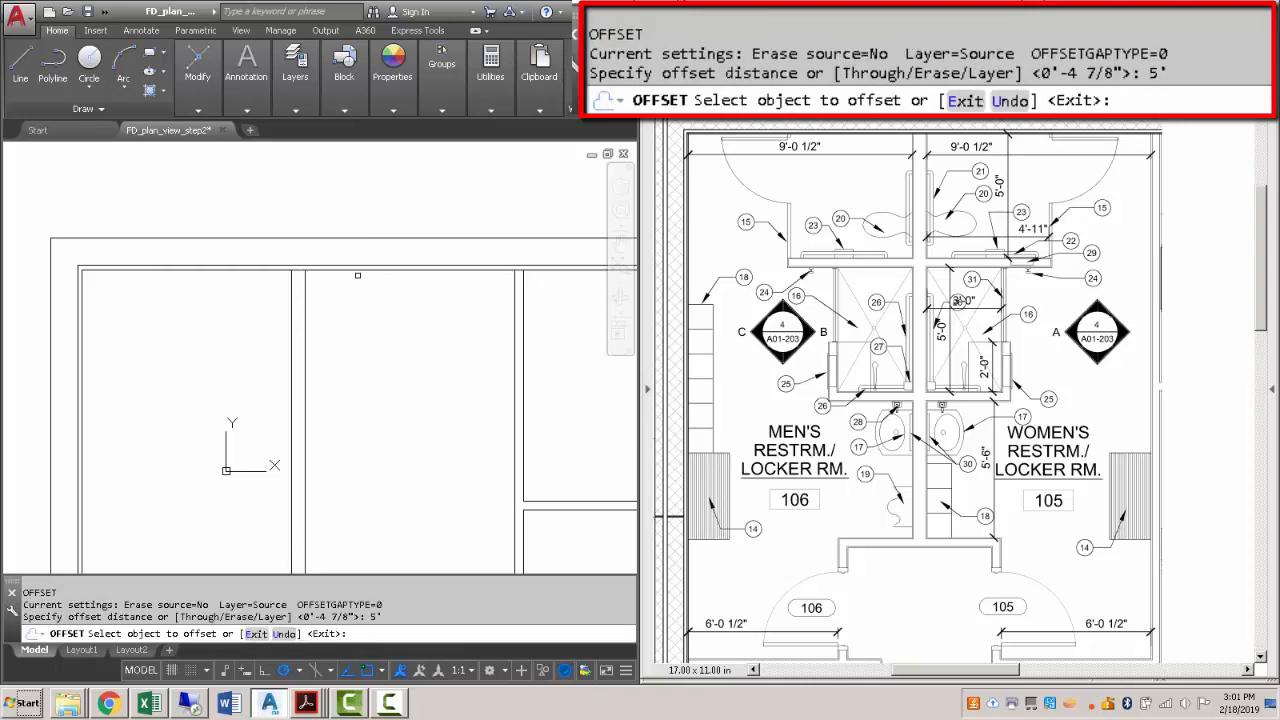
click(357, 270)
click(362, 340)
key(Escape)
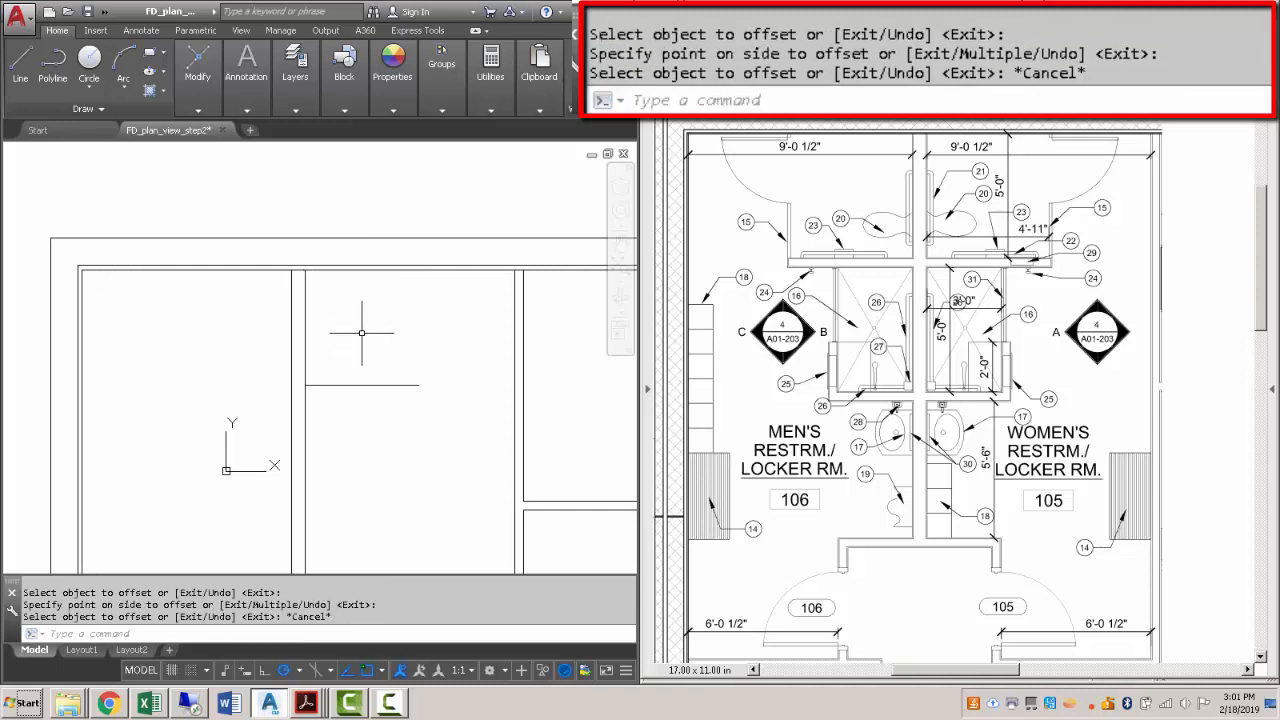
click(355, 270)
key(Delete)
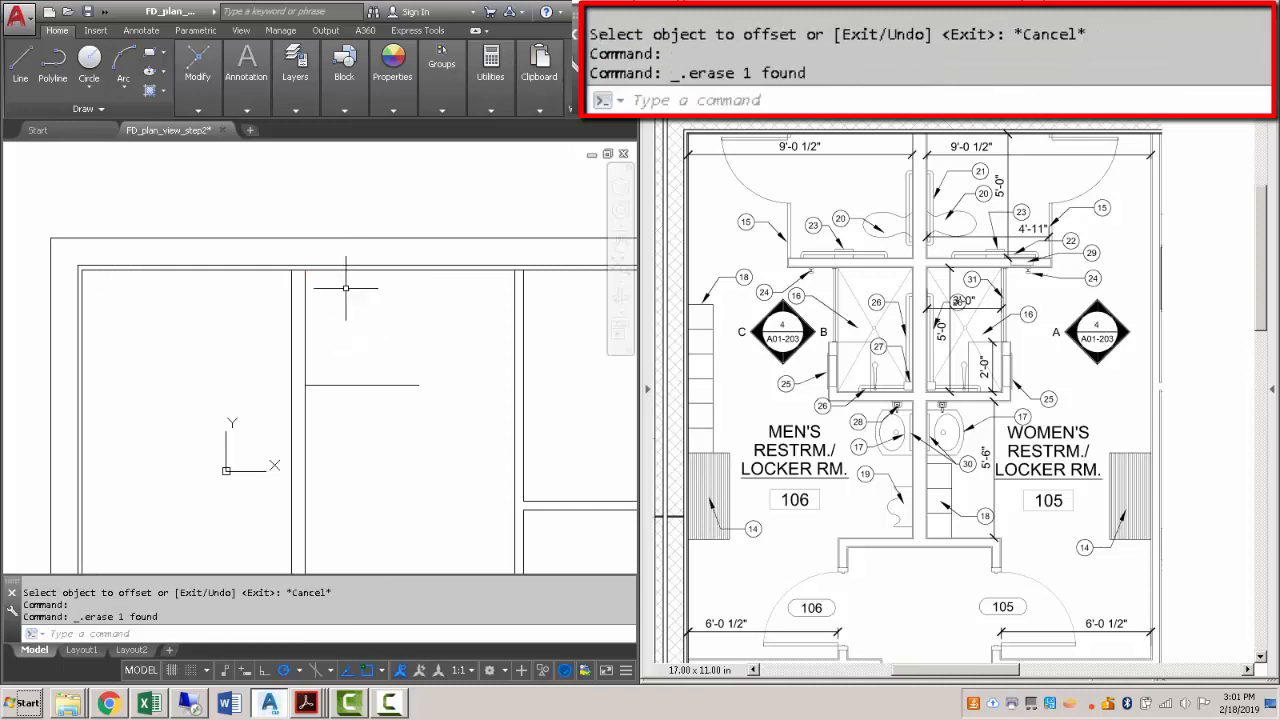
Offset the 4'-11" stall partition line in the women's restroom 4-7/8" downward.
text(o)
key(Return)
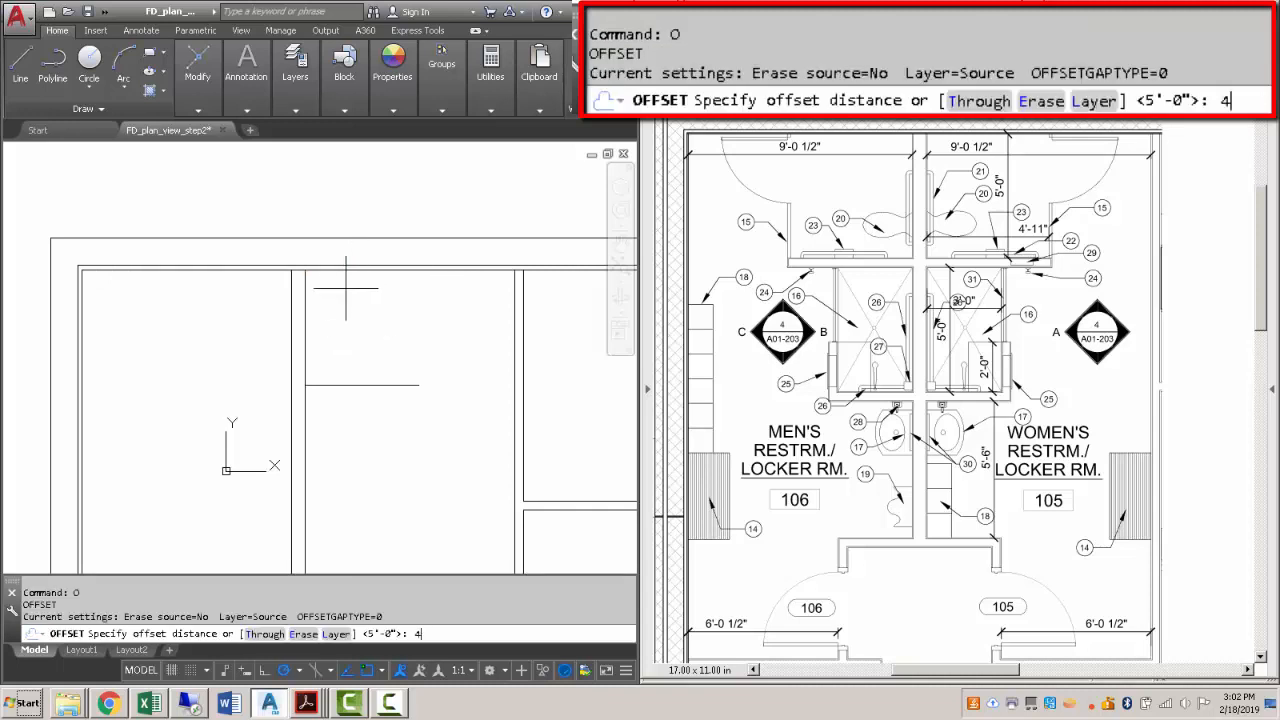
text(4-7/8)
key(Return)
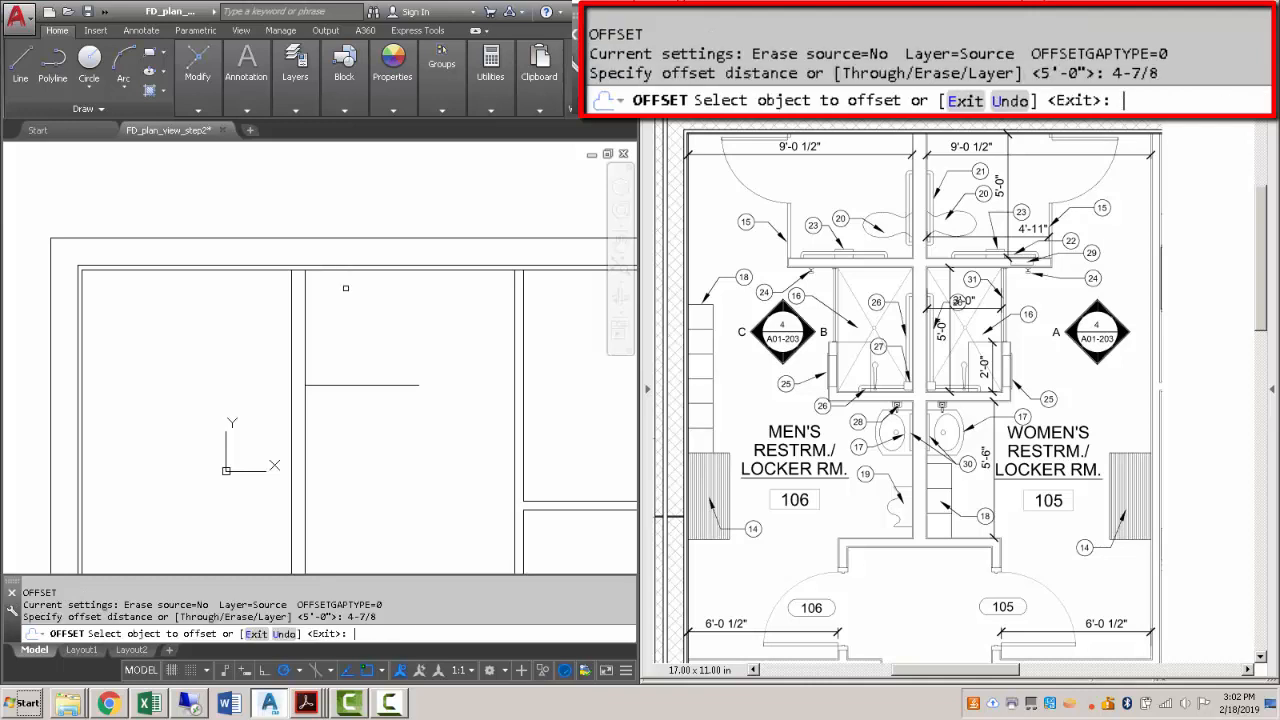
click(360, 383)
click(374, 408)
key(Escape)
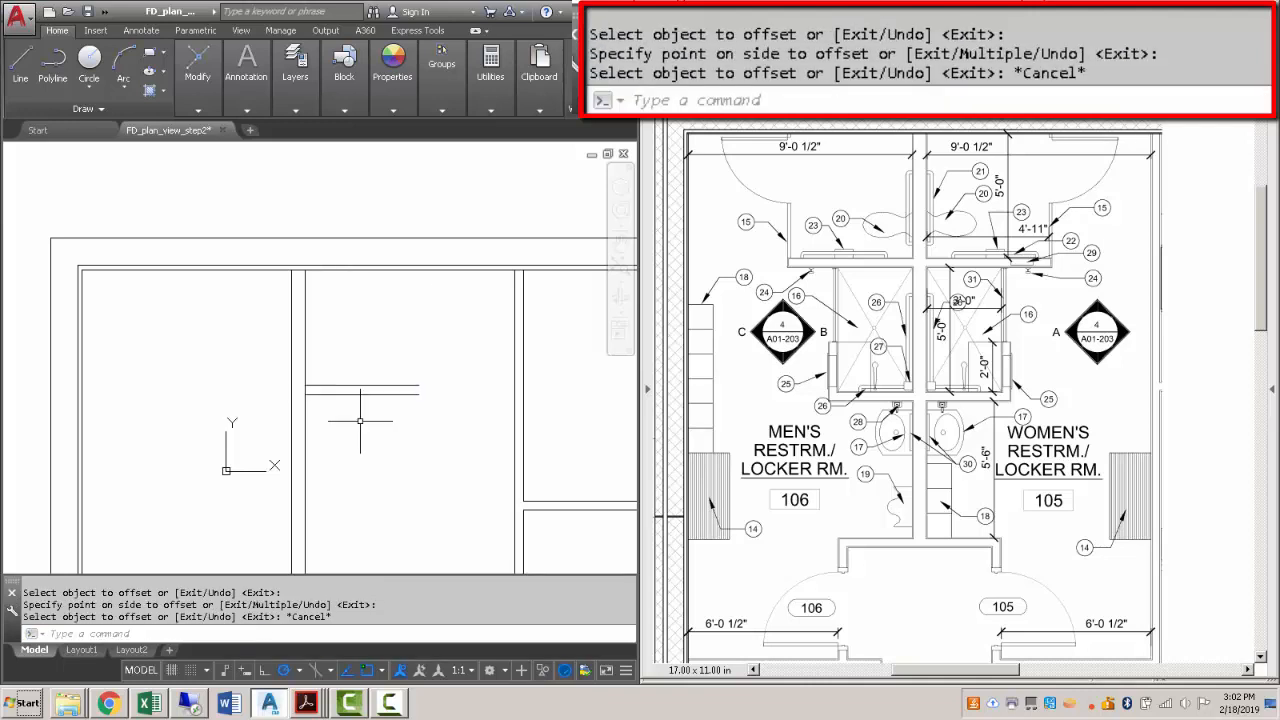
Draw a short vertical line closing the right end of the women's restroom stall partition.
text(l)
key(Return)
click(418, 385)
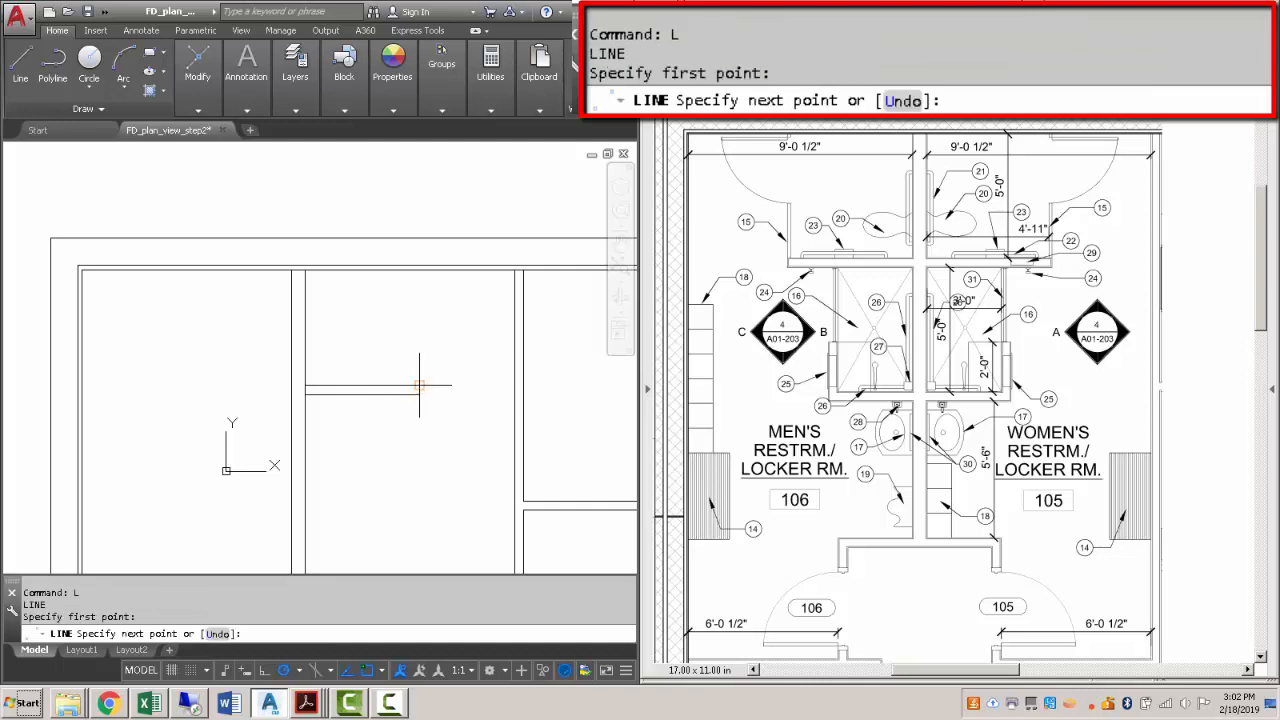
click(418, 394)
key(Escape)
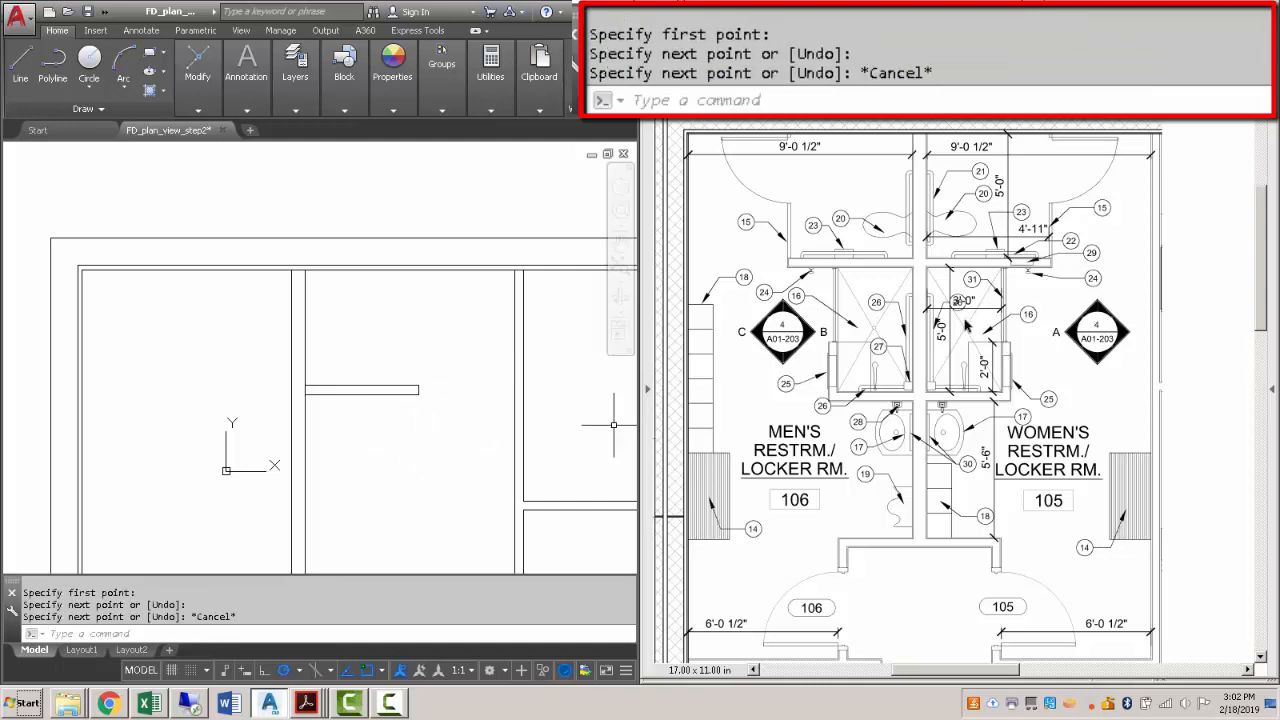
Offset the lower line of the women's restroom stall partition 5' downward.
text(o)
key(Return)
text(5)
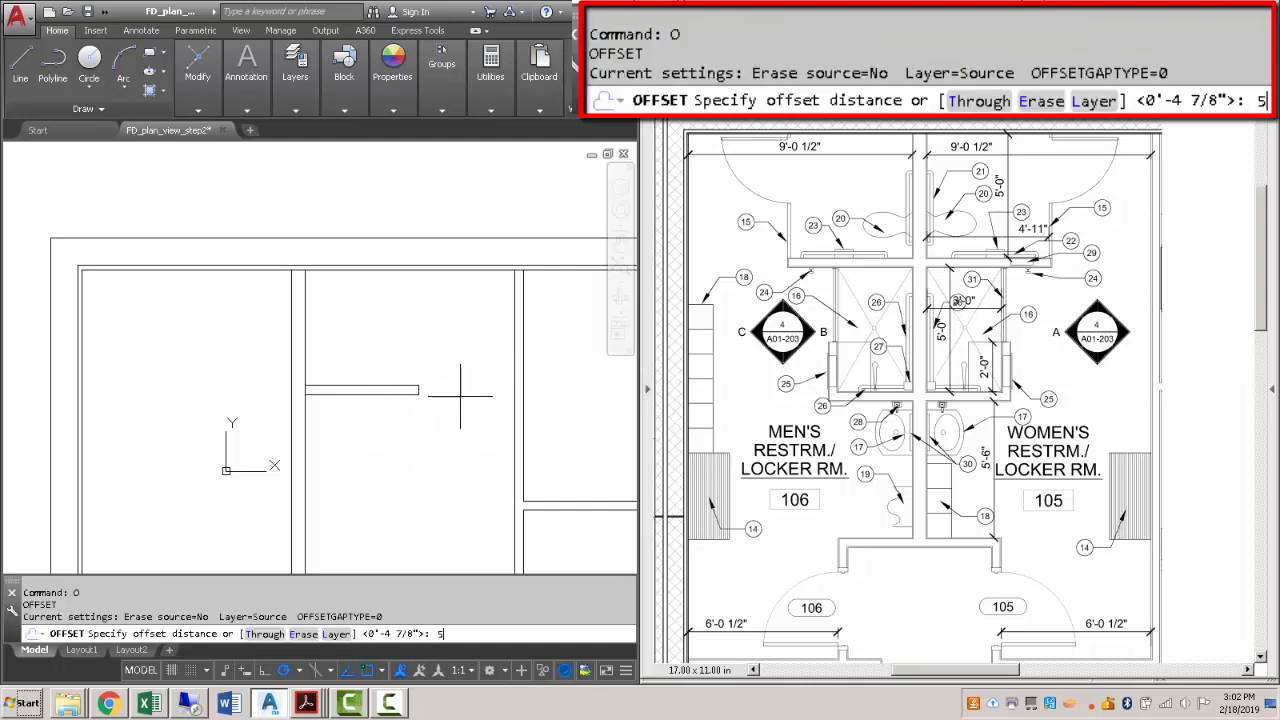
key(Return)
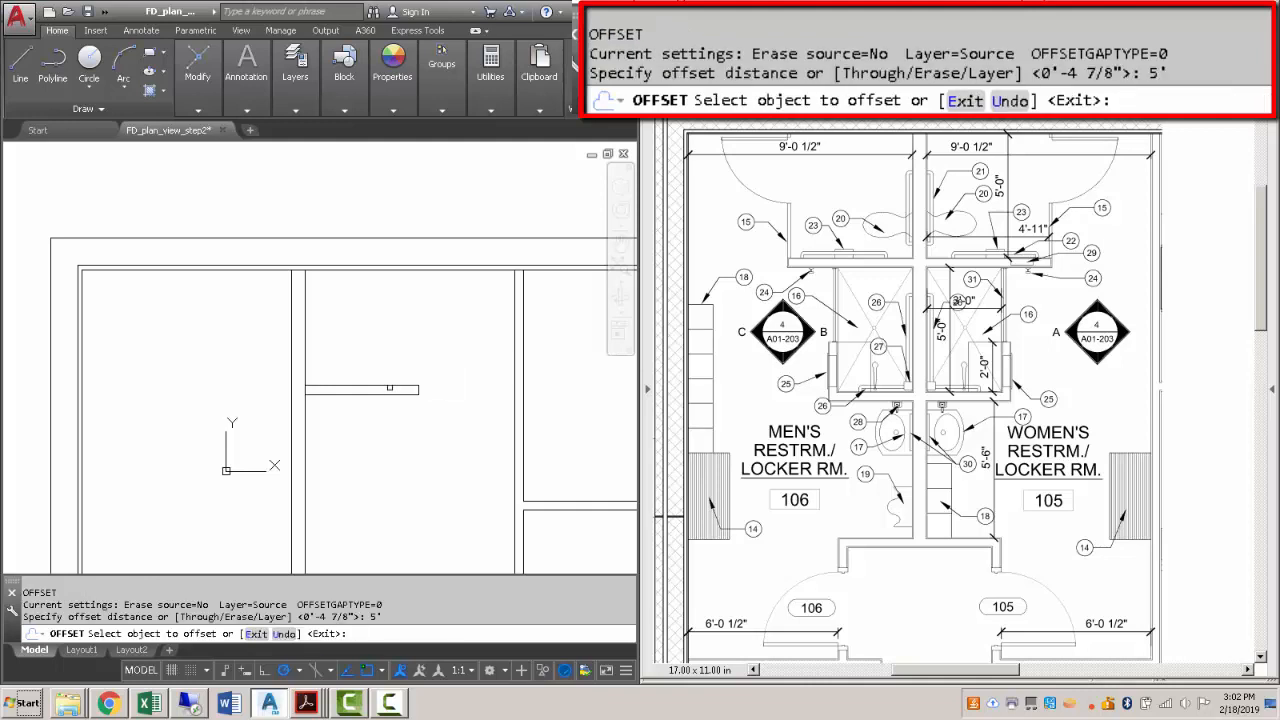
click(389, 388)
click(363, 431)
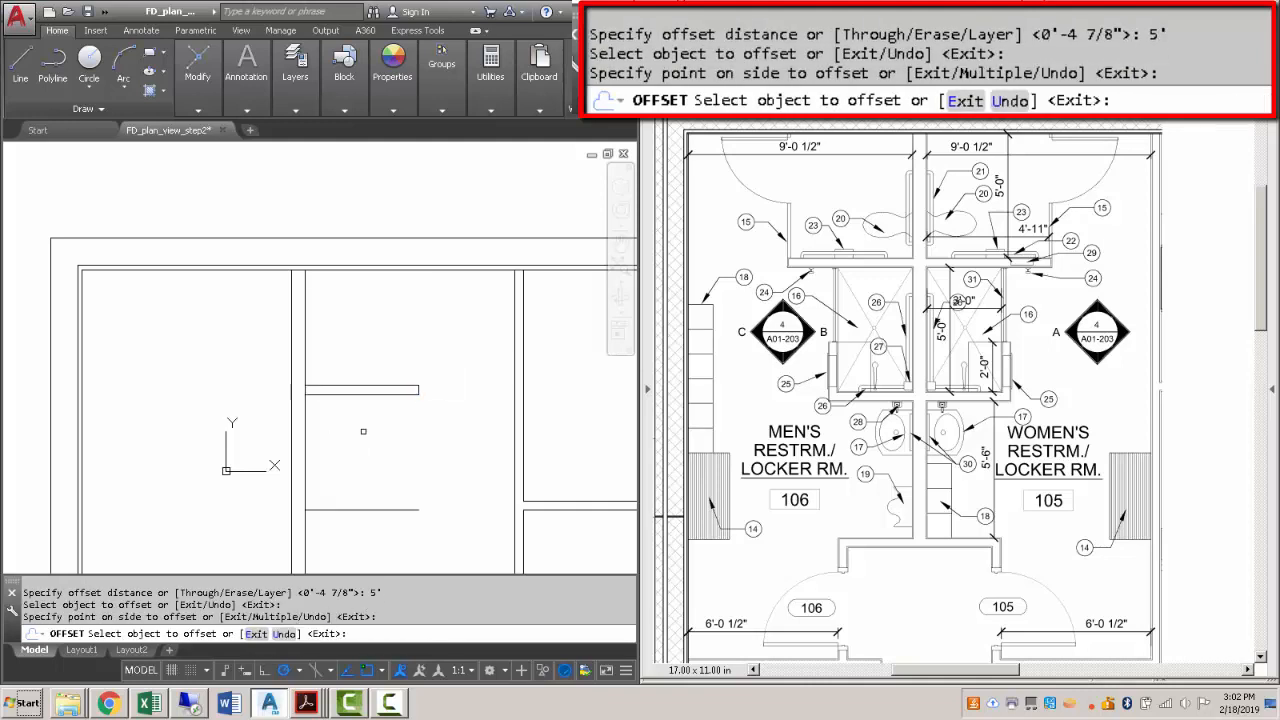
key(Escape)
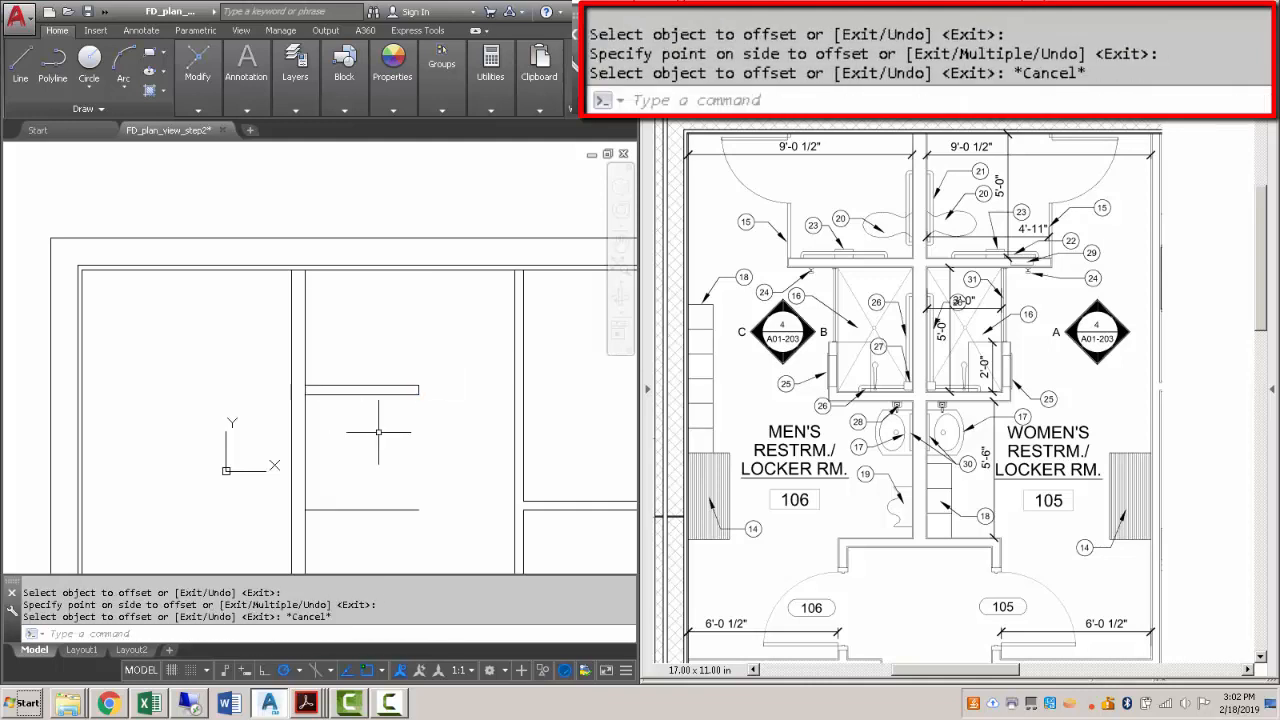
Offset the right line of the middle restroom partition 3' to the right for the women's shower width shown on the plan.
ctrl+scroll(968, 300, up, 3)
ctrl+scroll(968, 301, down, 3)
click(977, 308)
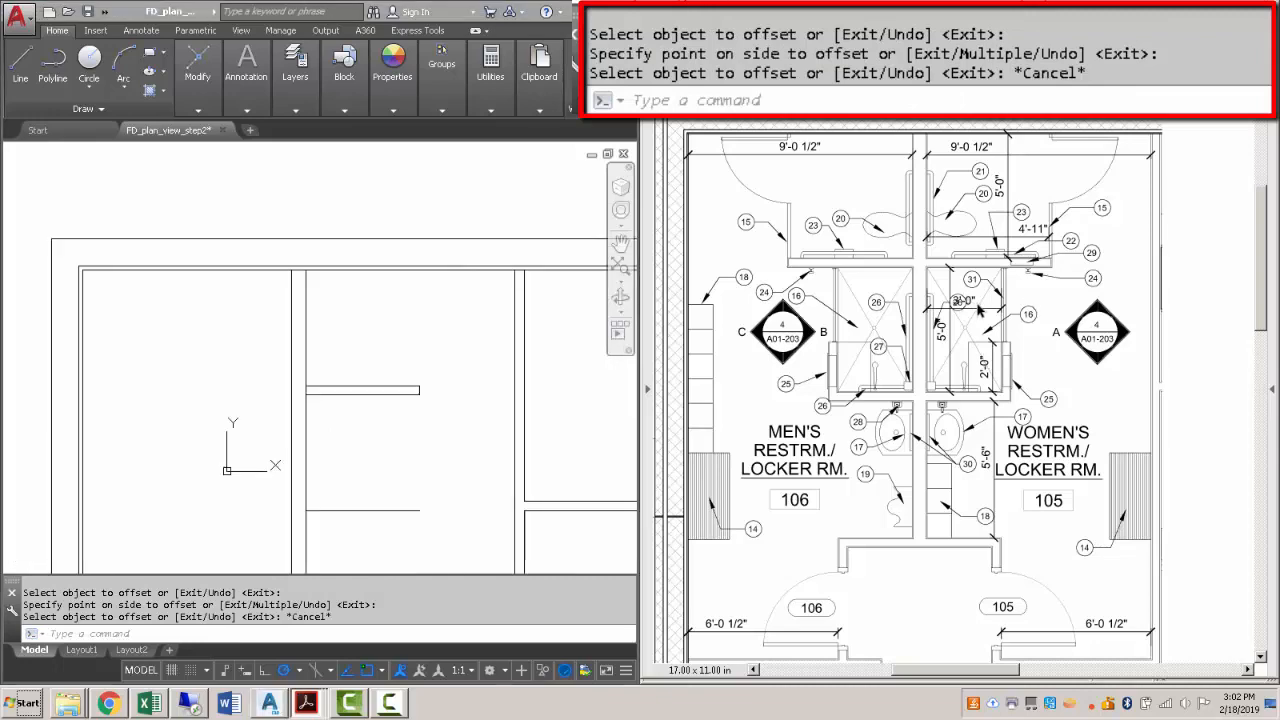
ctrl+scroll(979, 309, up, 5)
ctrl+scroll(979, 310, up, 2)
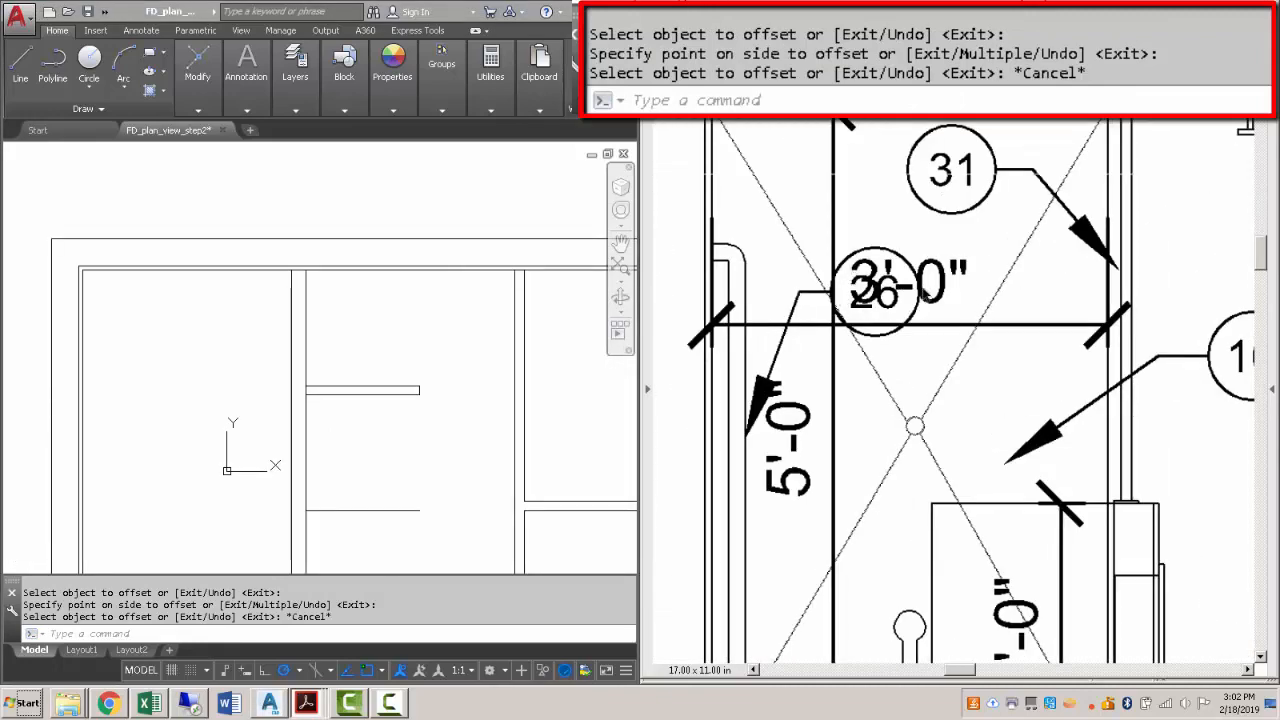
ctrl+scroll(926, 296, down, 5)
click(402, 426)
key(Escape)
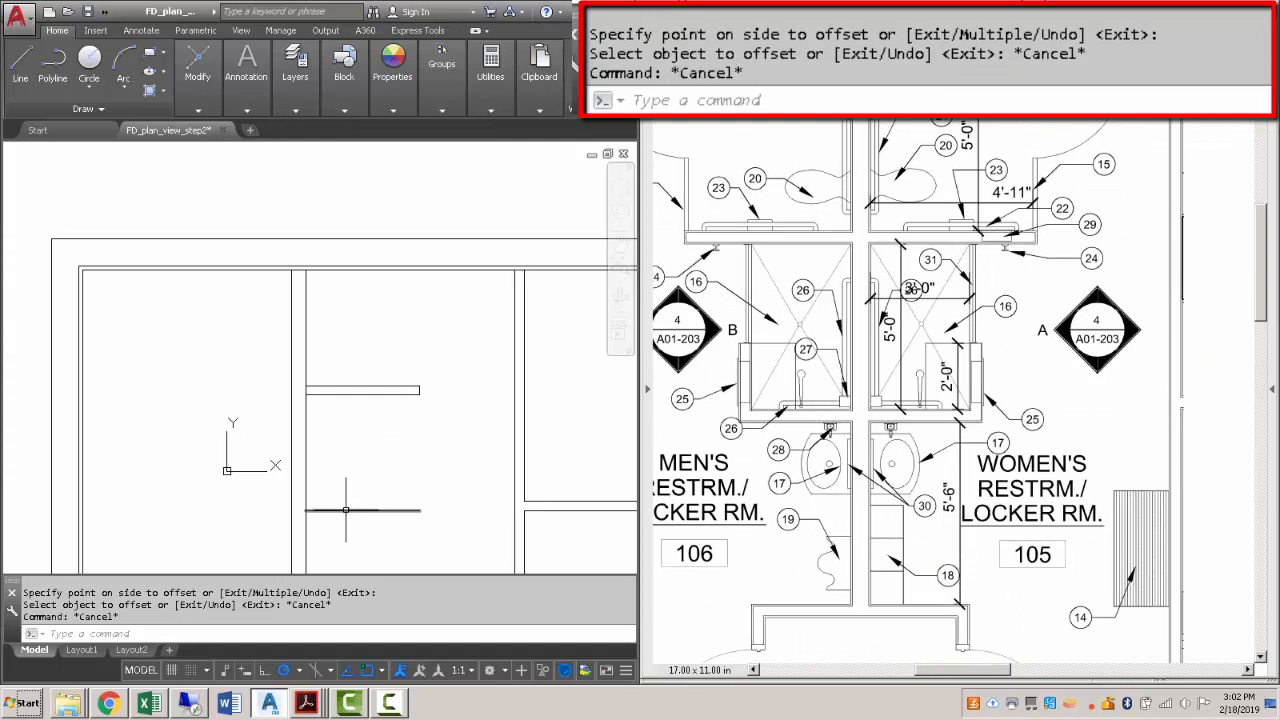
text(o)
key(Return)
text(3')
key(Return)
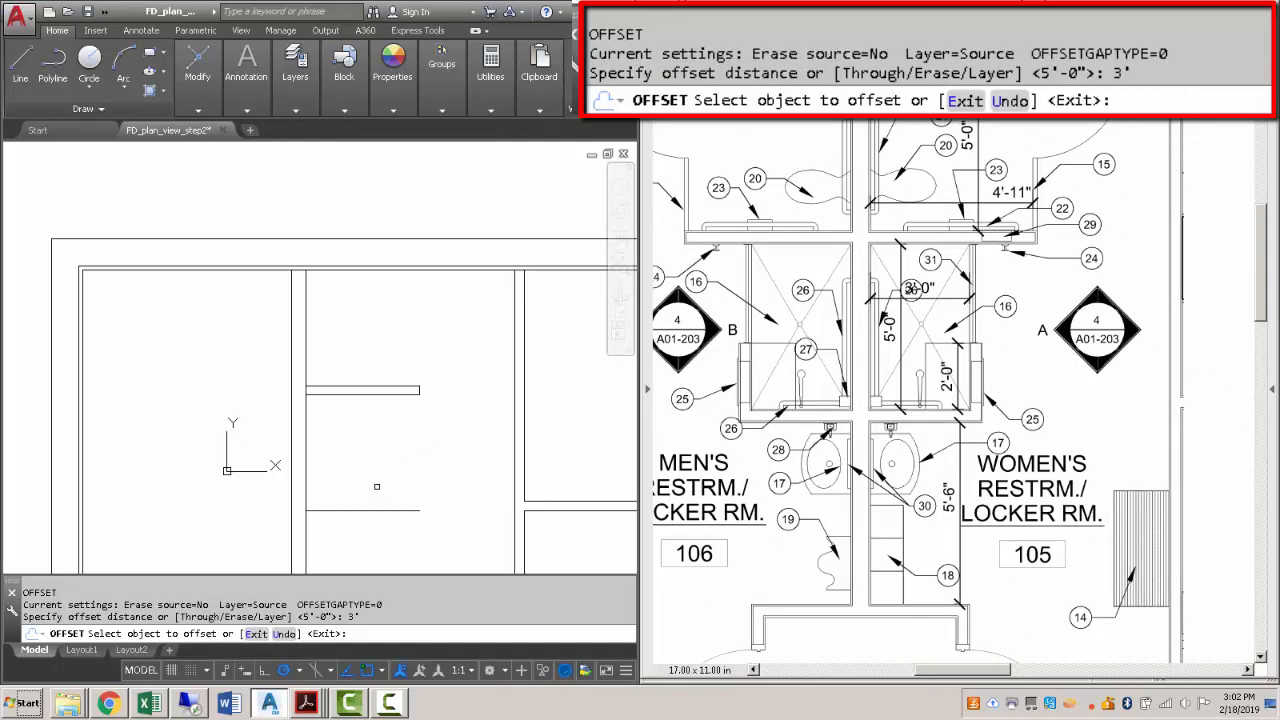
click(306, 436)
click(333, 435)
key(Escape)
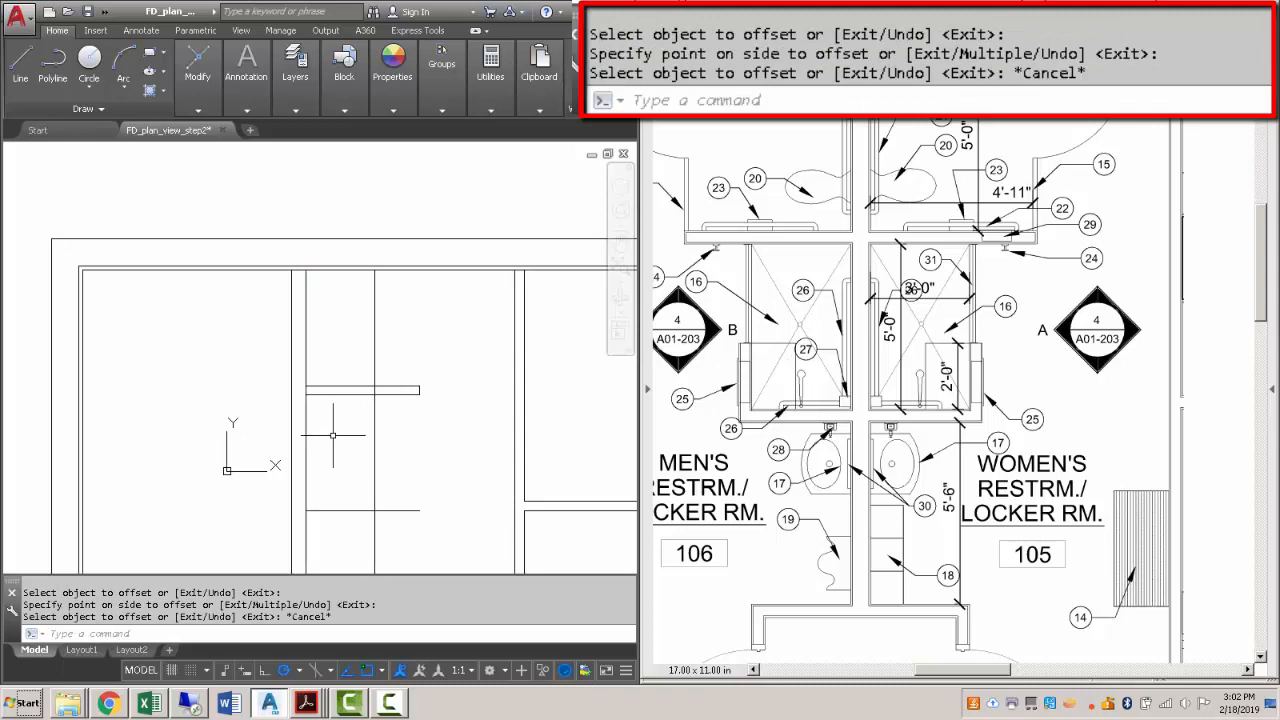
Offset the bottom horizontal line of the women's shower 2' upward.
text(o)
key(Return)
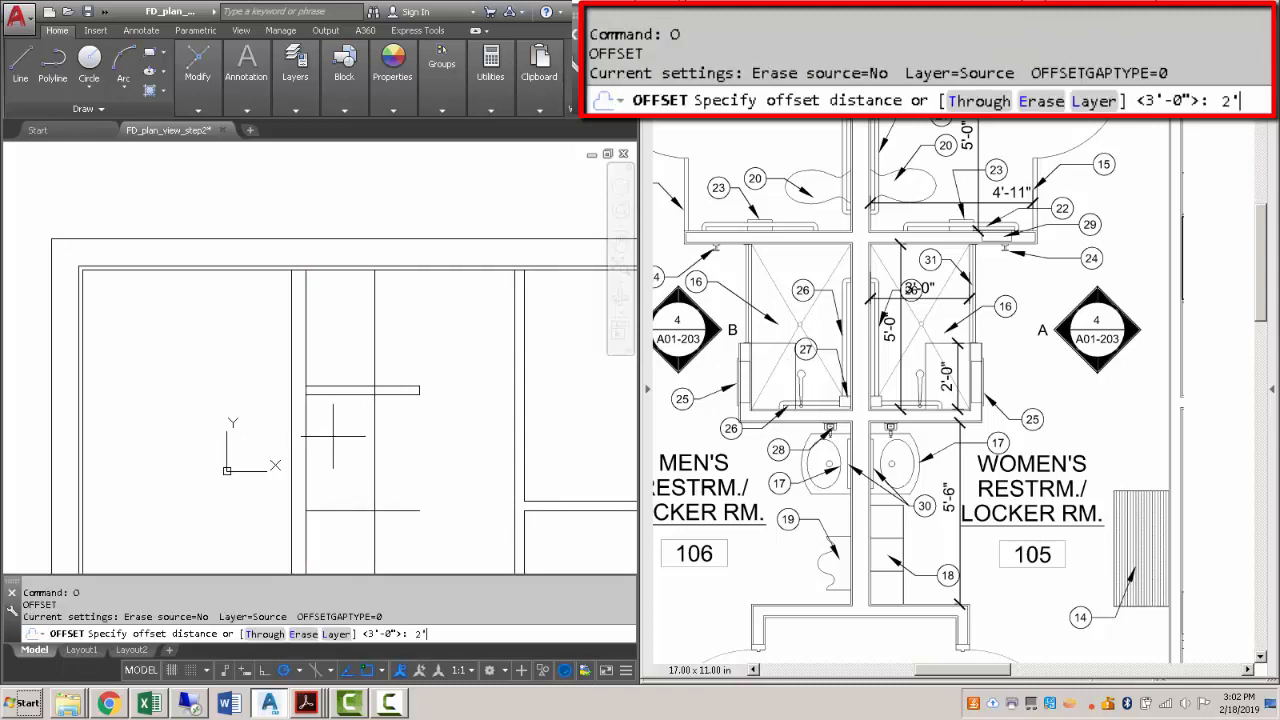
key(Return)
click(349, 510)
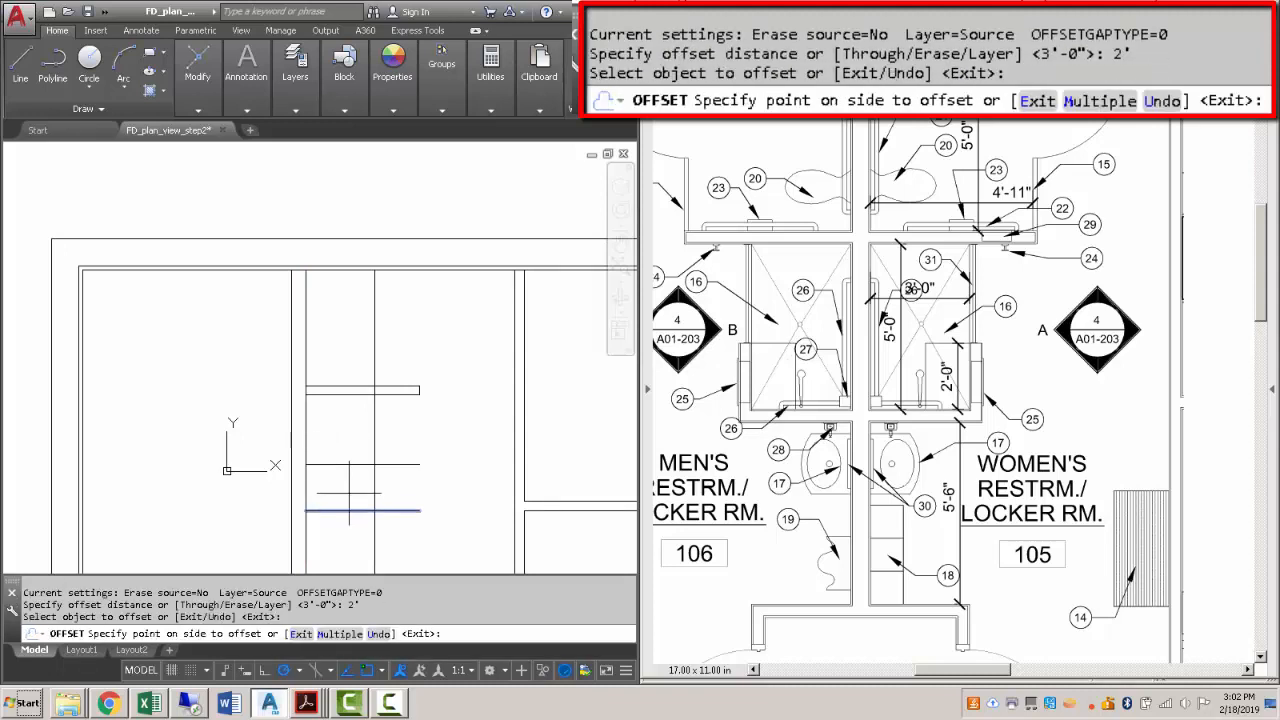
click(349, 492)
key(Escape)
Trim the women's shower lines, keeping the bottom line up to the 3' line and the 2' vertical return with the horizontal piece outside it.
text(tr)
key(Return)
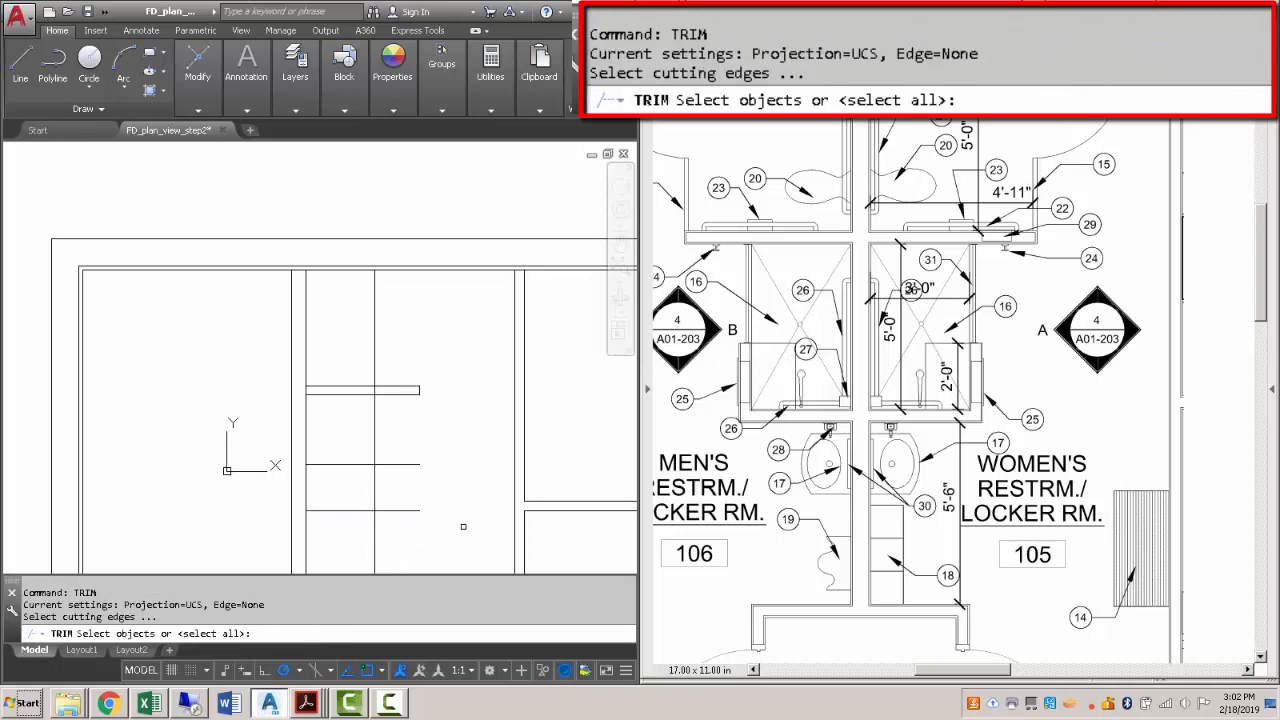
key(Return)
click(374, 438)
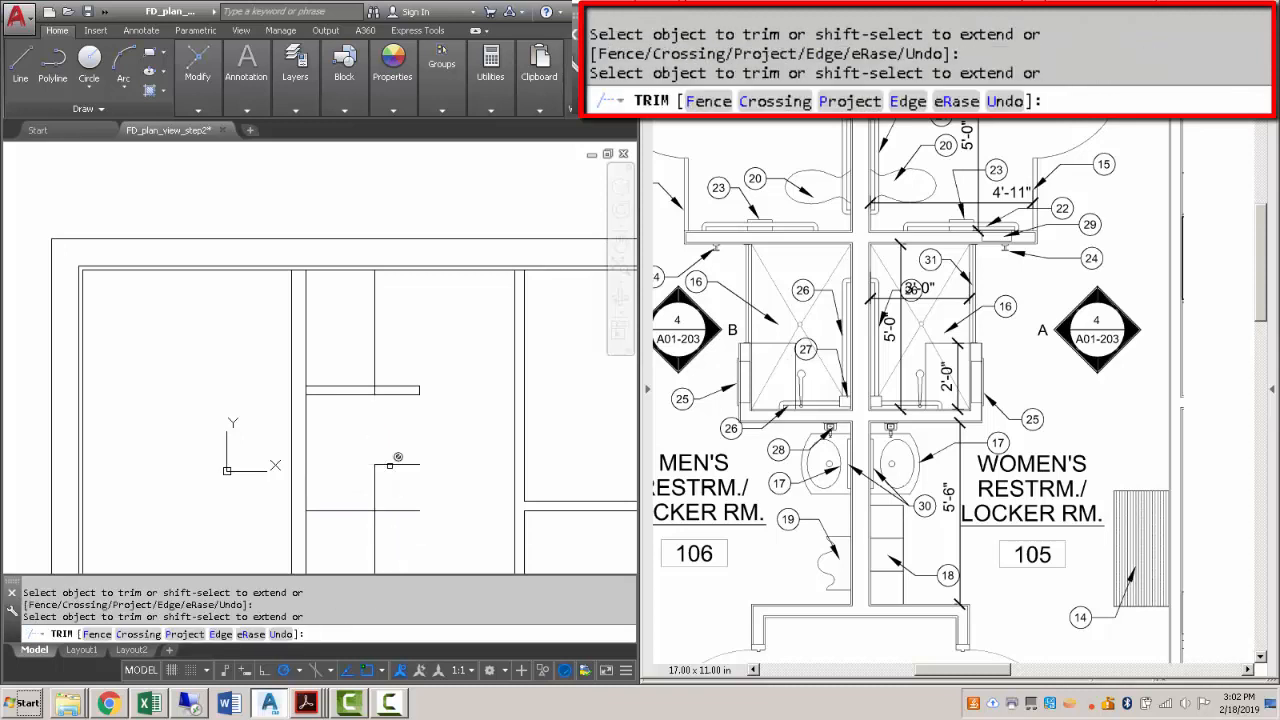
click(397, 459)
click(373, 541)
click(395, 466)
key(Escape)
Erase the leftover vertical line running from the top wall through the stall partition.
click(393, 354)
click(370, 339)
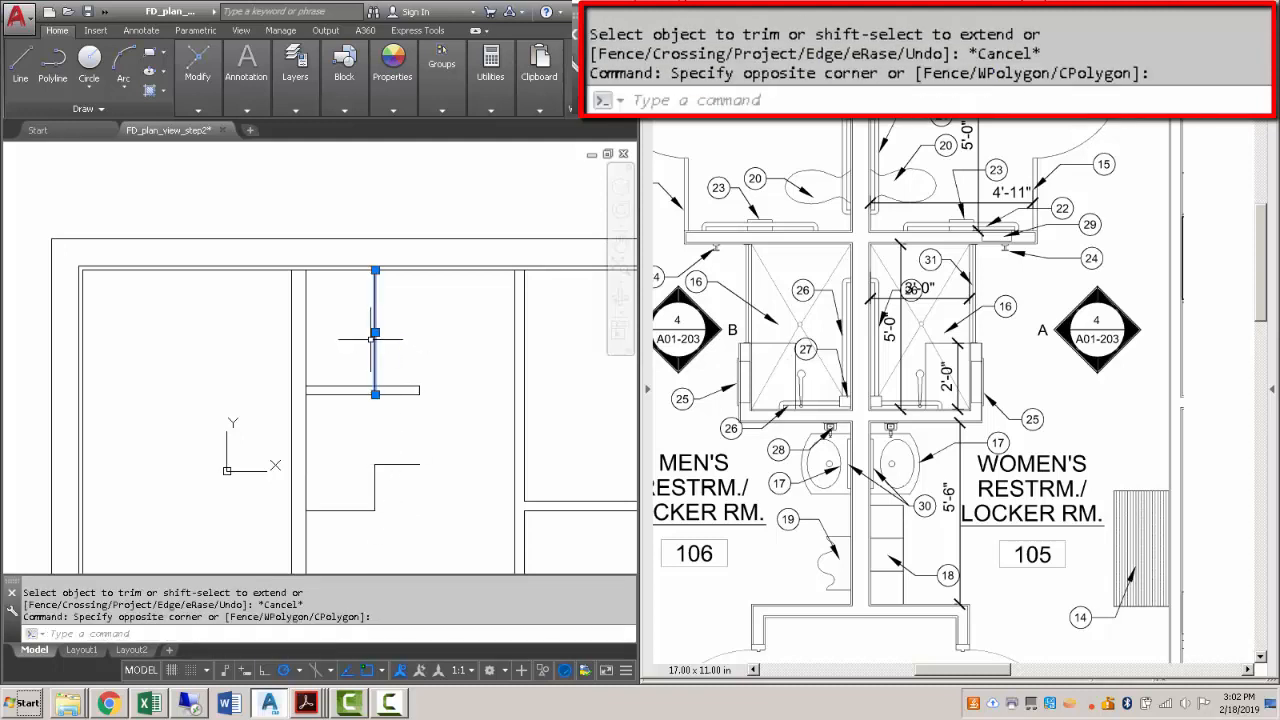
key(Delete)
Offset the women's shower bottom line 4-7/8" downward and its short vertical line 4-7/8" to the right.
scroll(374, 340, down, 6)
scroll(370, 350, up, 8)
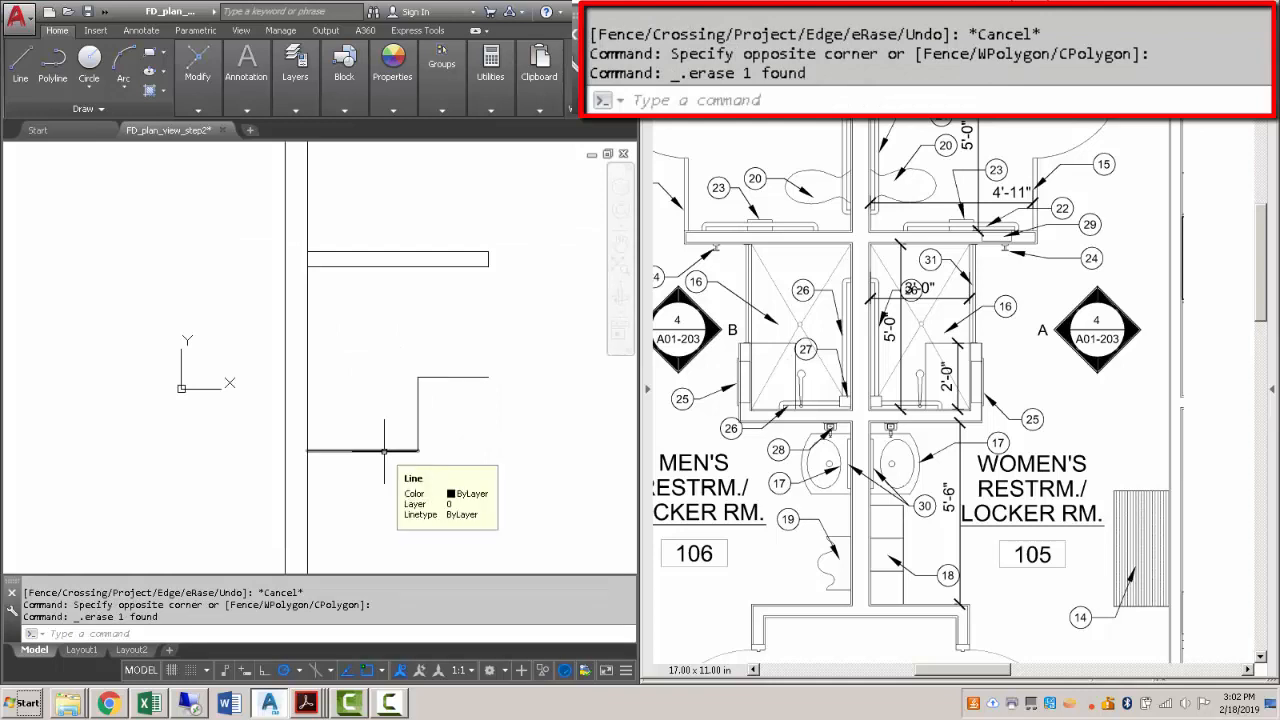
text(o)
key(Return)
text(4)
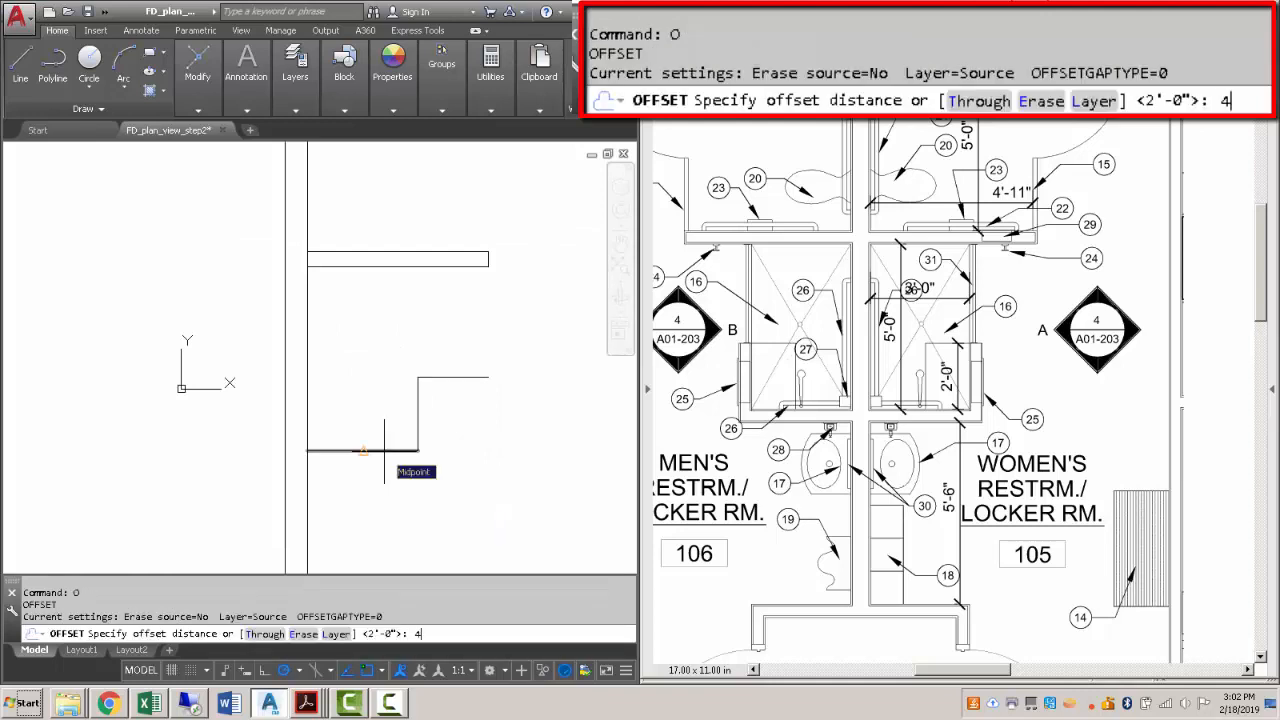
text(-7/8)
key(Return)
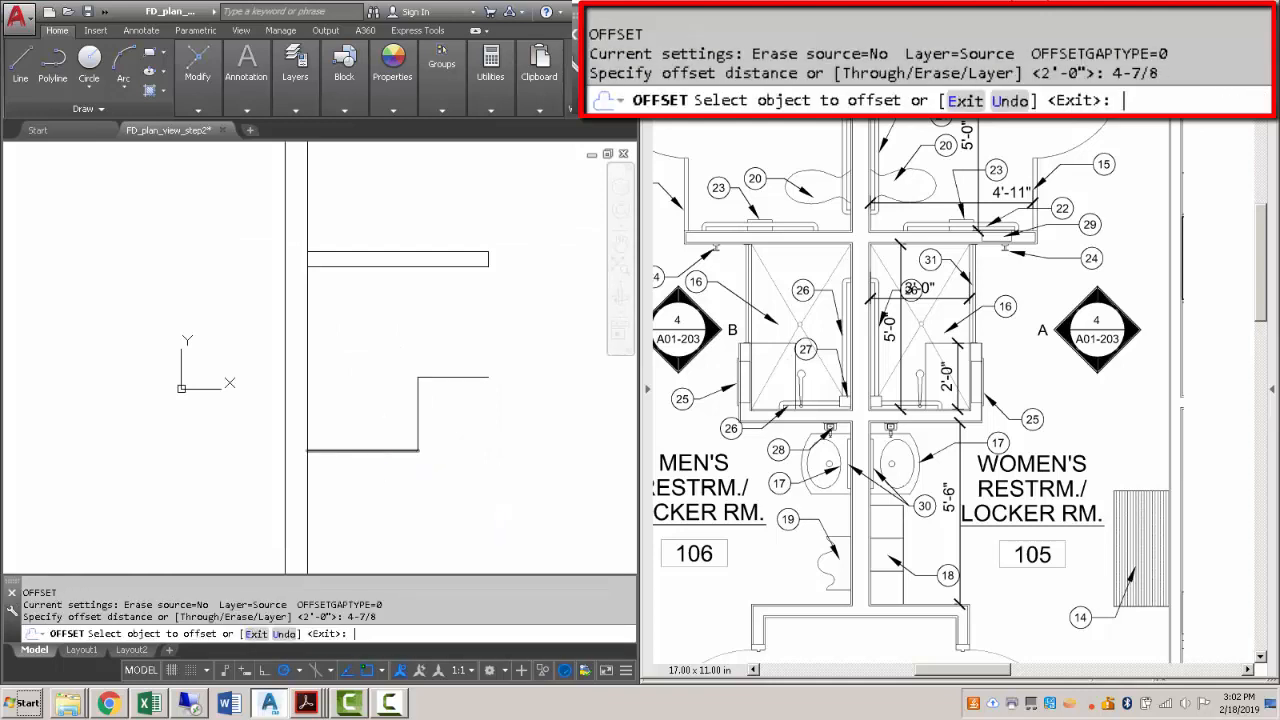
click(391, 450)
click(400, 495)
click(418, 430)
click(461, 444)
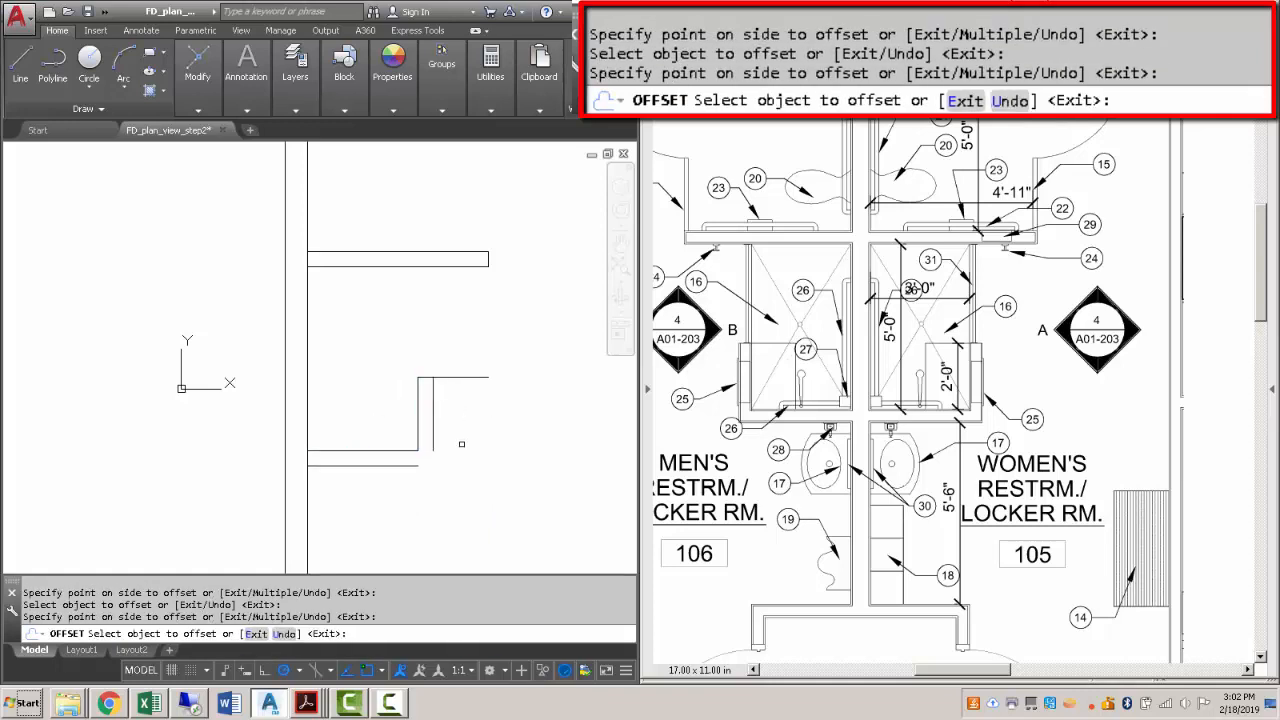
key(Escape)
Chamfer the outer vertical shower line with the top end line and with the lower horizontal line to form square corners.
text(chamfer)
key(Return)
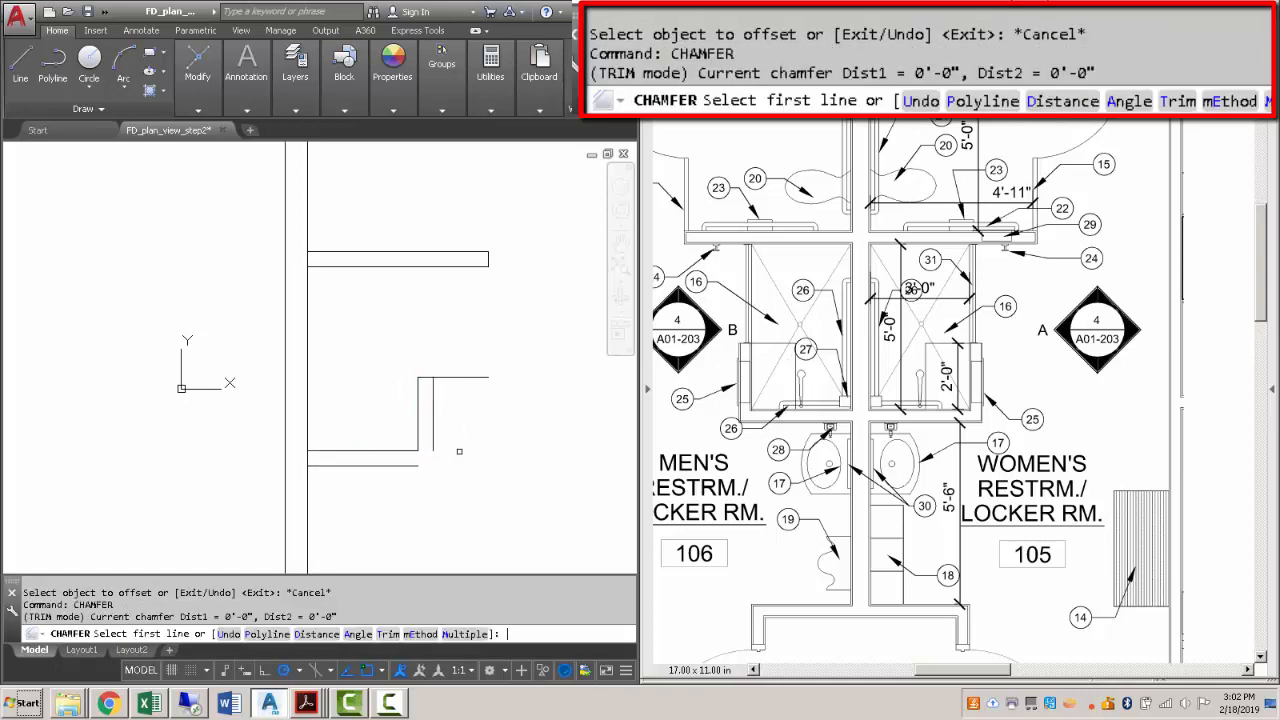
click(431, 400)
click(427, 378)
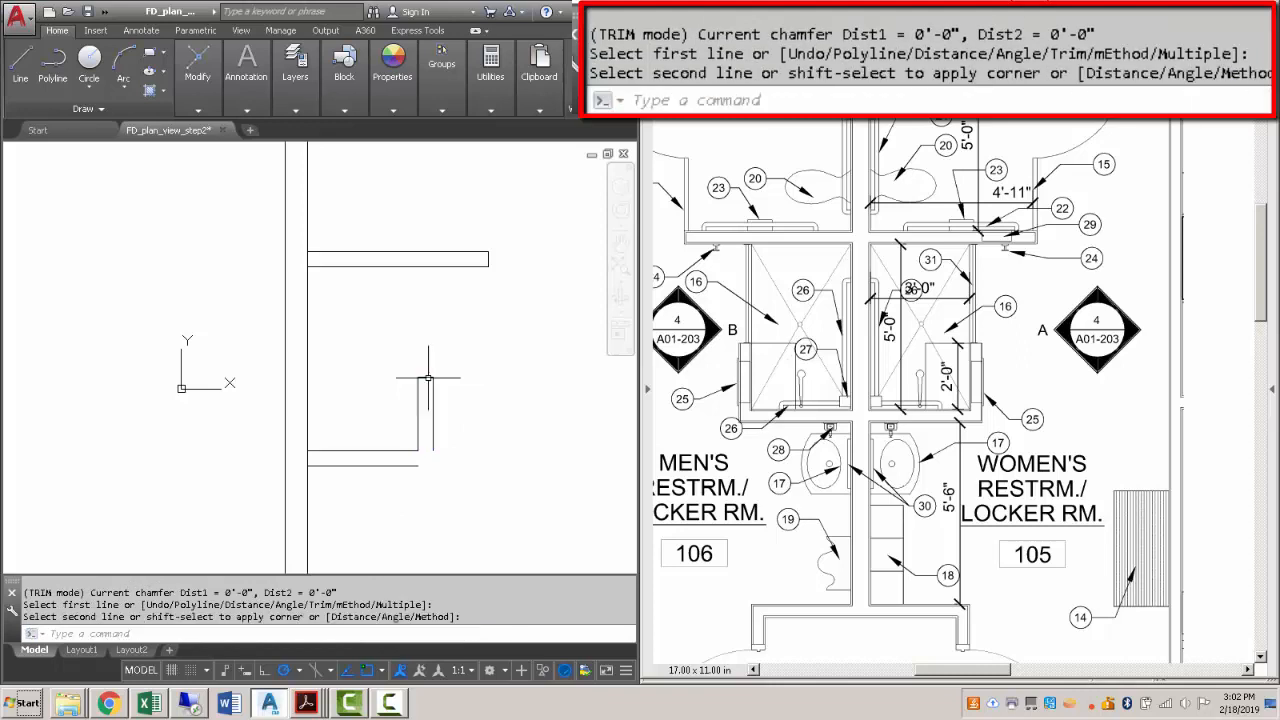
key(Return)
click(432, 432)
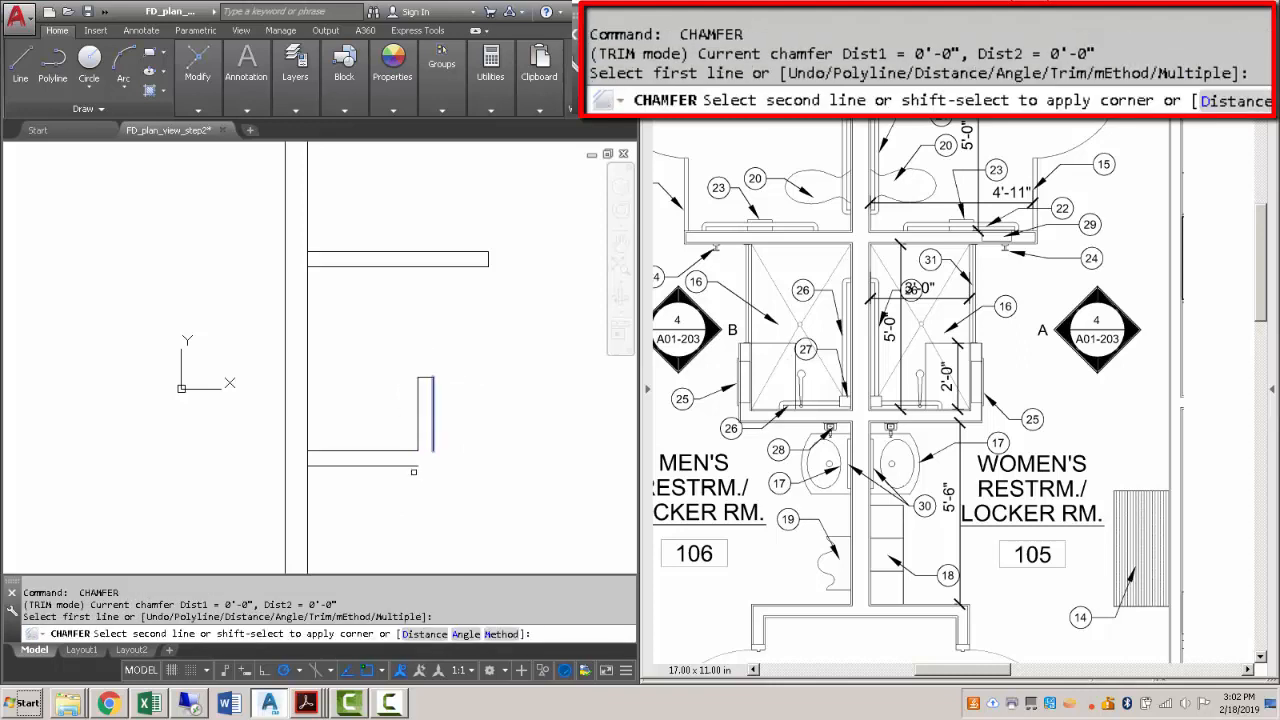
click(413, 466)
key(Escape)
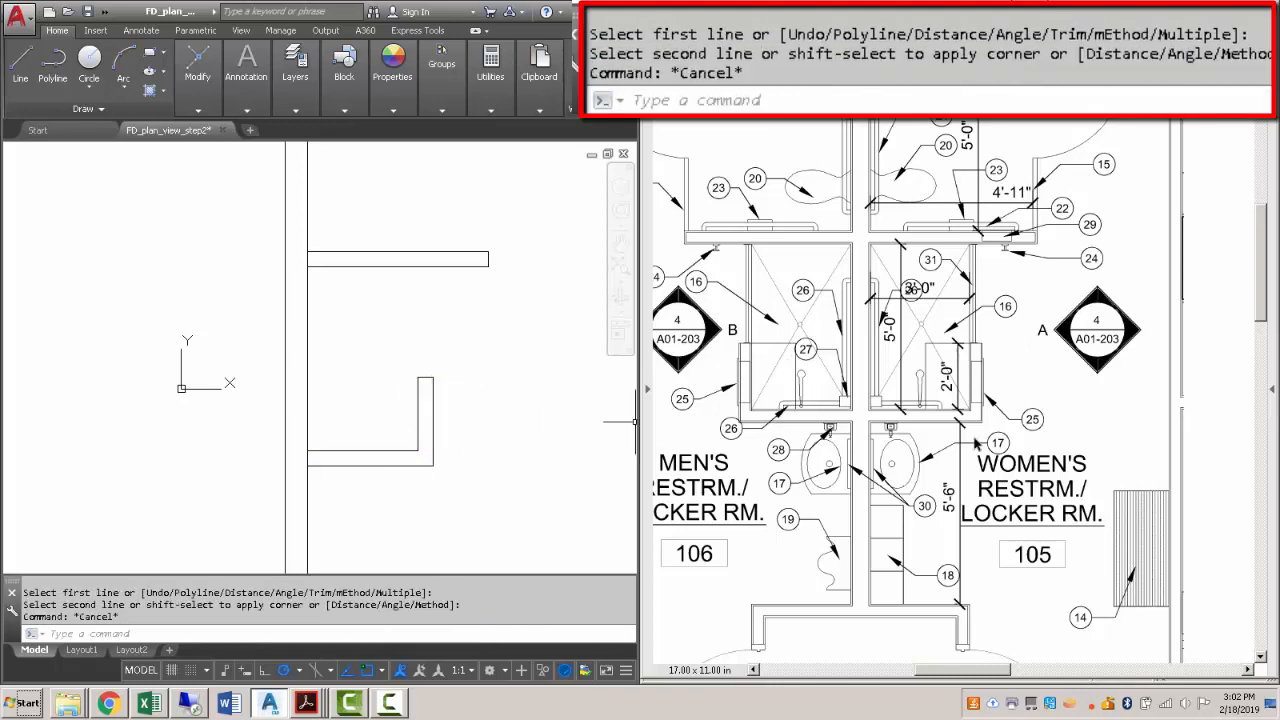
Draw a short horizontal line across the middle restroom partition, level with the upper line of the stall partition.
scroll(630, 420, down, 5)
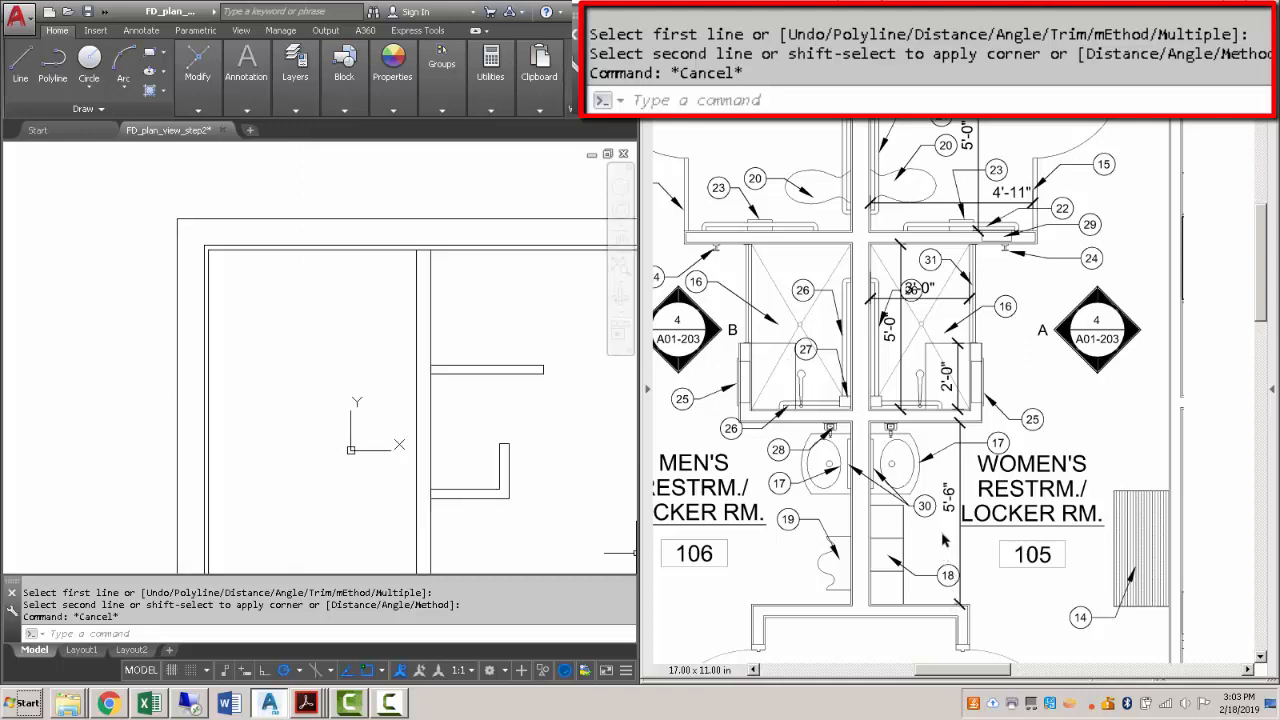
scroll(545, 452, up, 5)
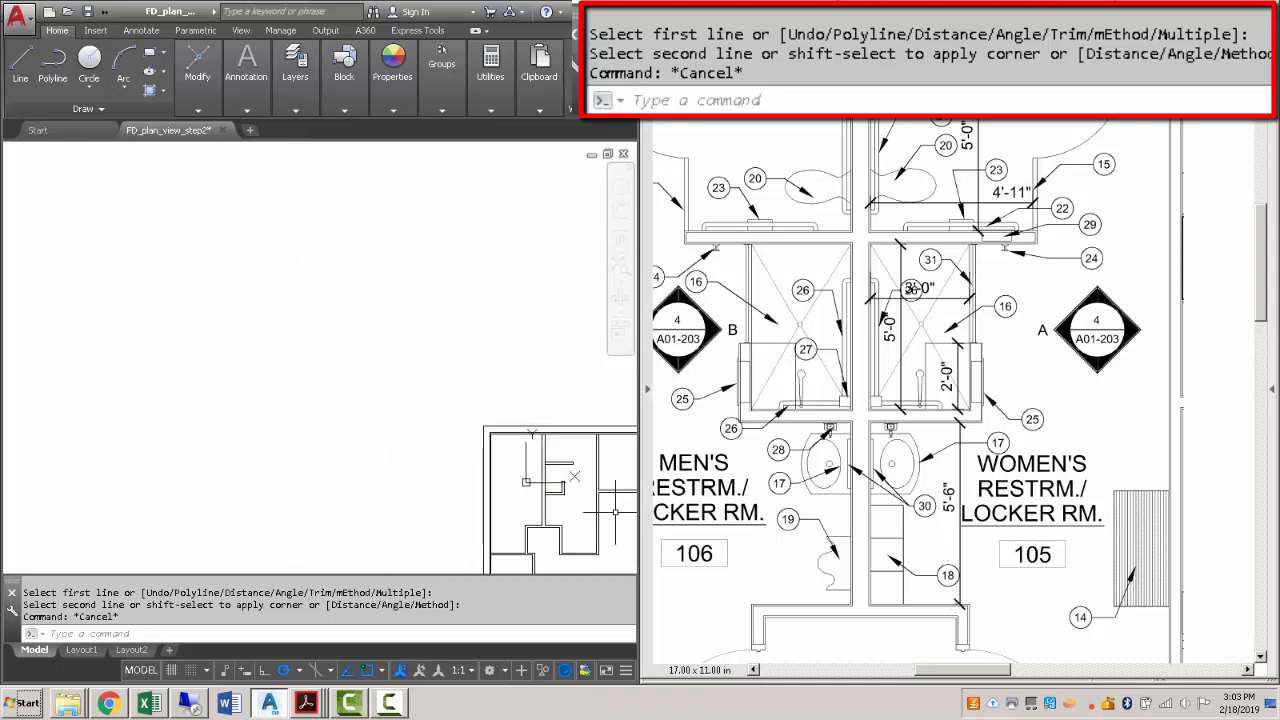
scroll(536, 453, up, 3)
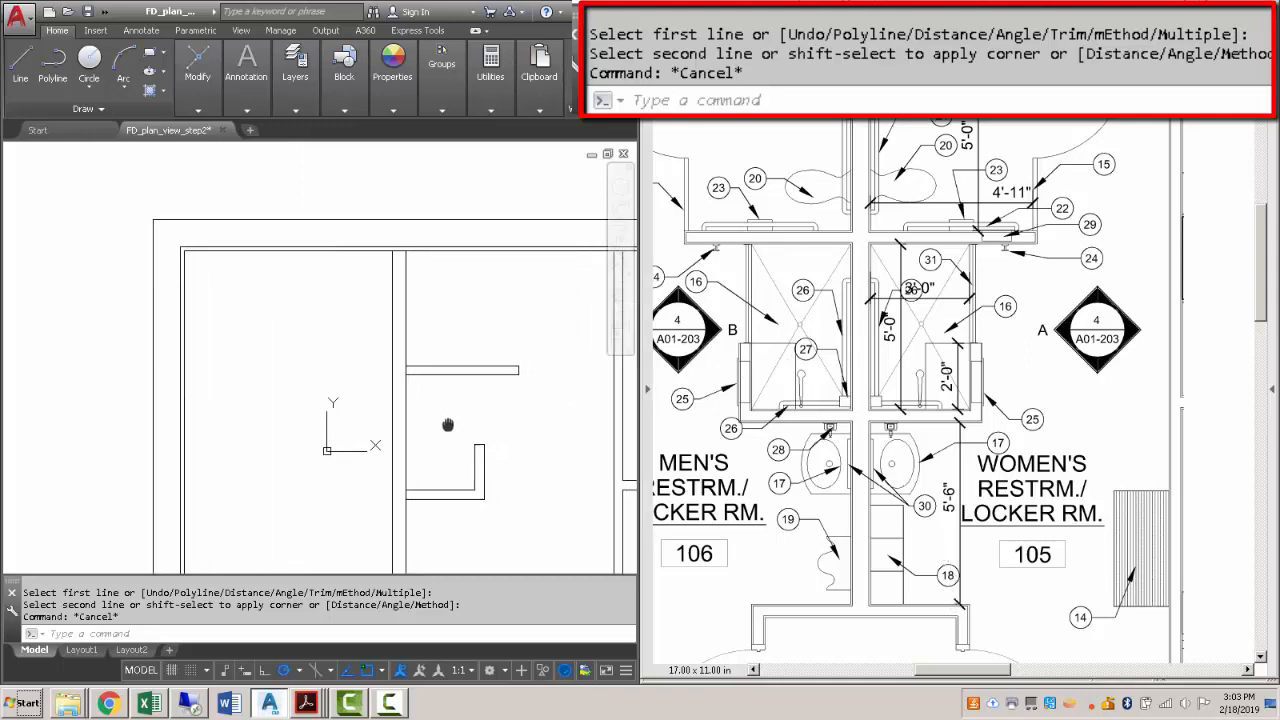
text(L)
key(Return)
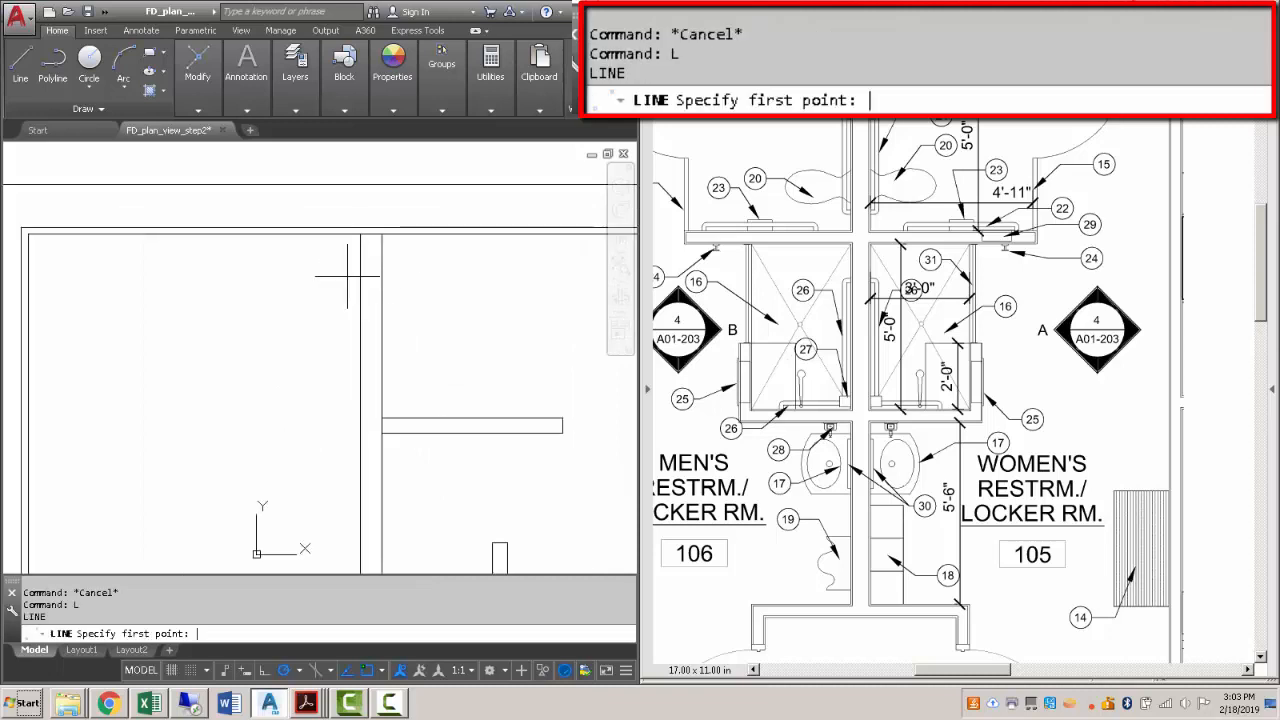
click(381, 419)
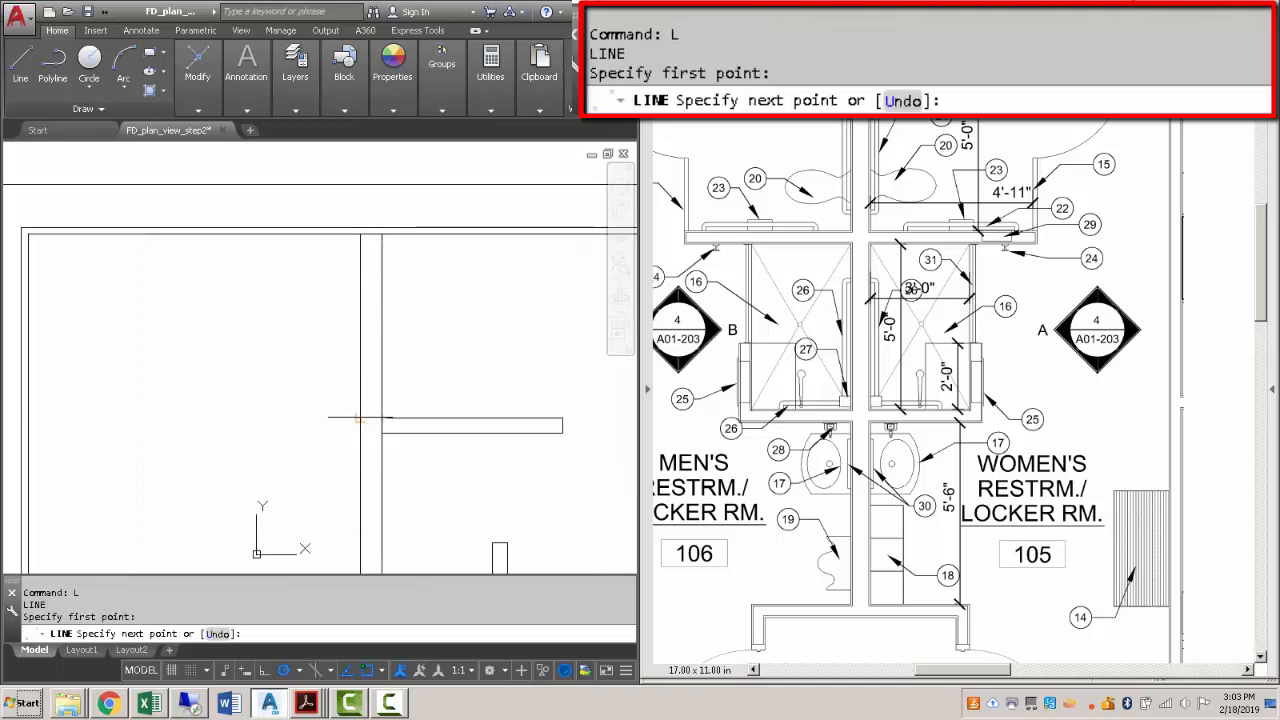
key(Escape)
Mirror the women's stall and shower partitions about the middle partition's vertical centerline into the men's restroom, keeping the originals.
text(mirror)
key(Return)
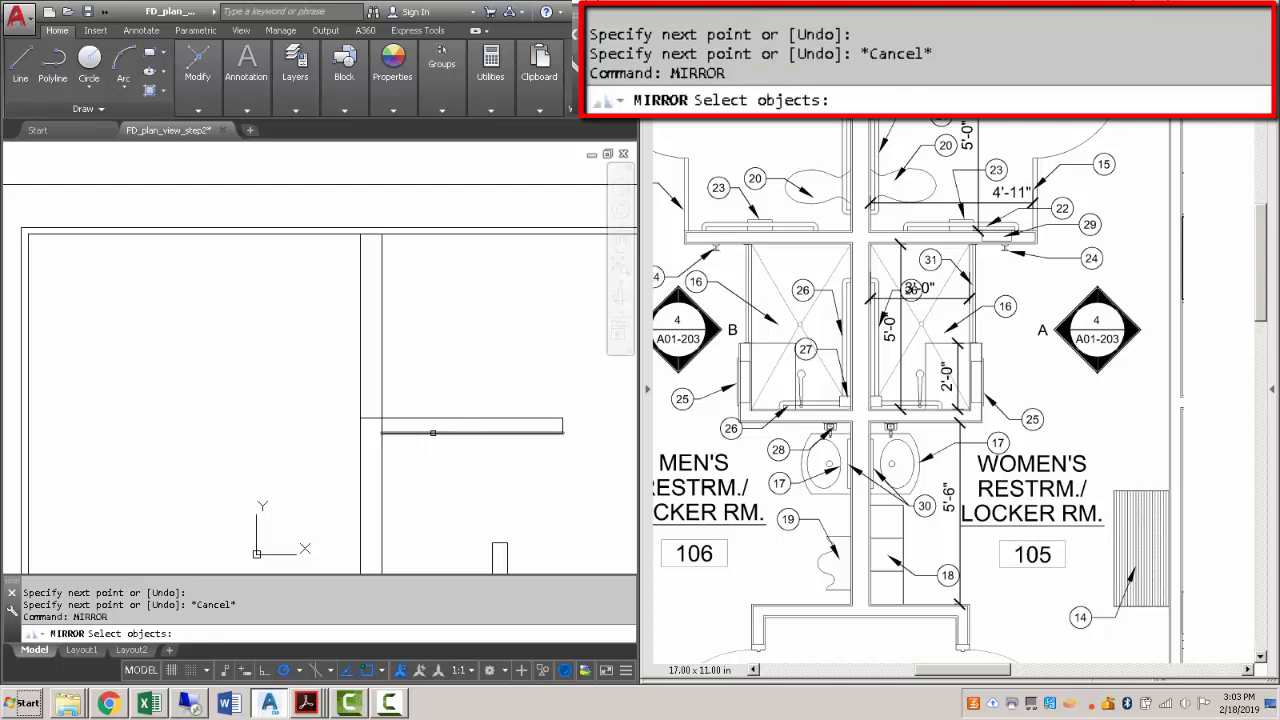
scroll(447, 428, down, 2)
click(512, 506)
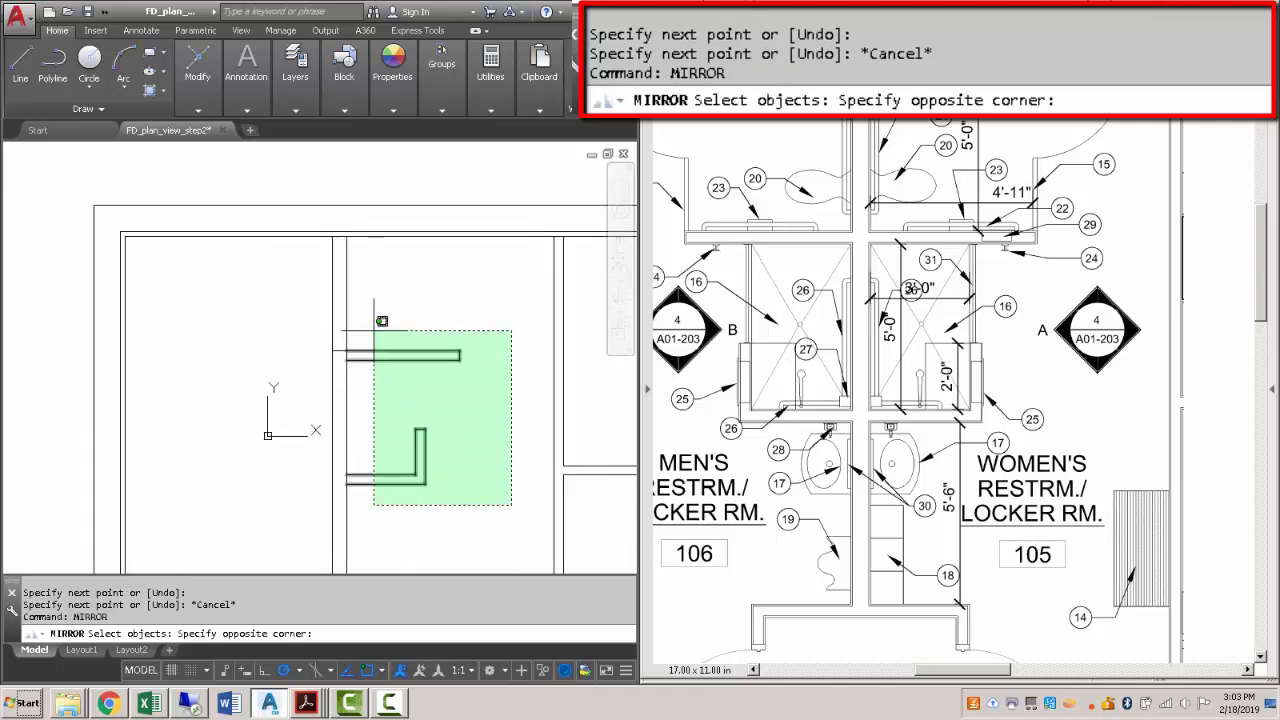
click(361, 326)
key(Return)
scroll(350, 355, up, 4)
click(344, 345)
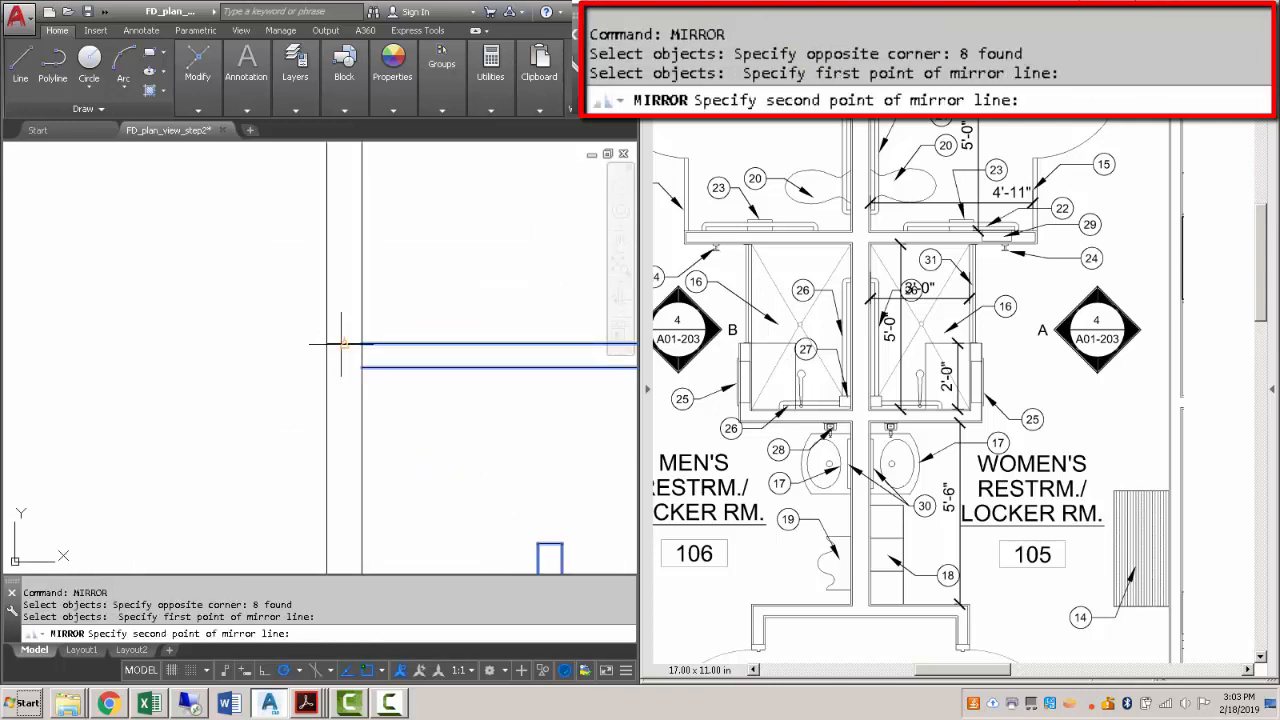
click(344, 441)
key(Return)
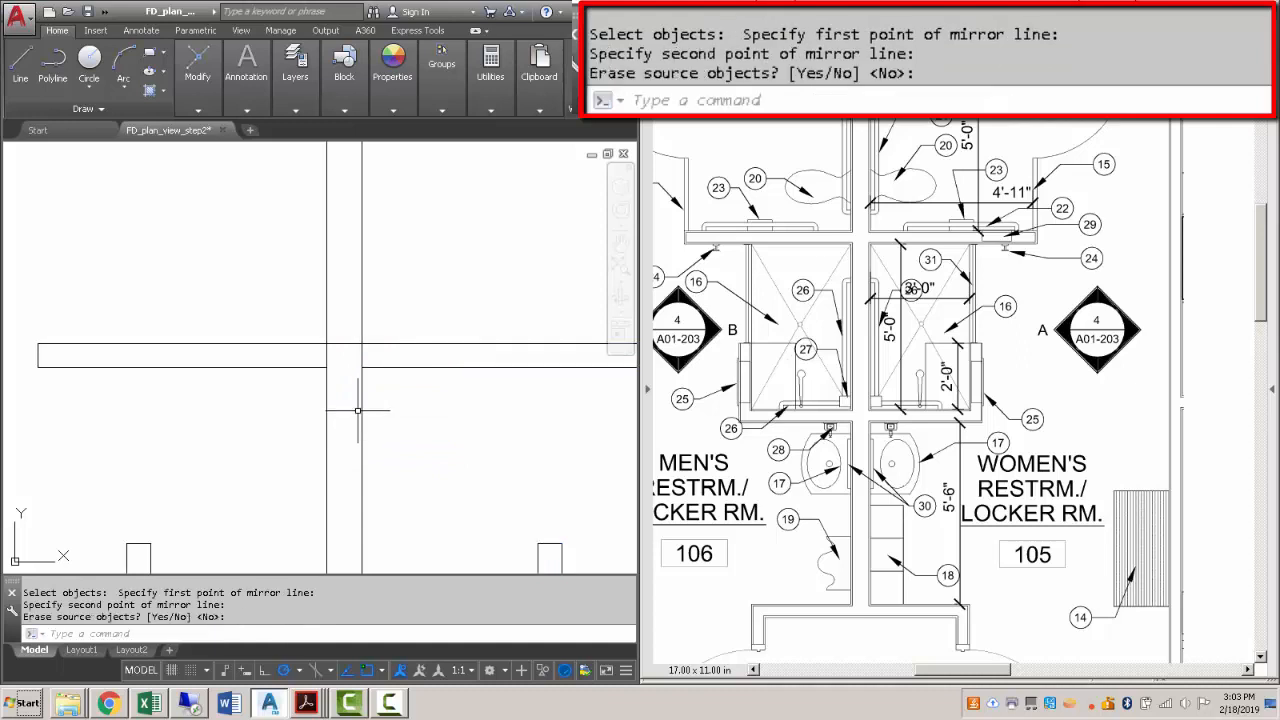
Erase the short horizontal helper line across the middle restroom partition.
click(351, 352)
click(343, 339)
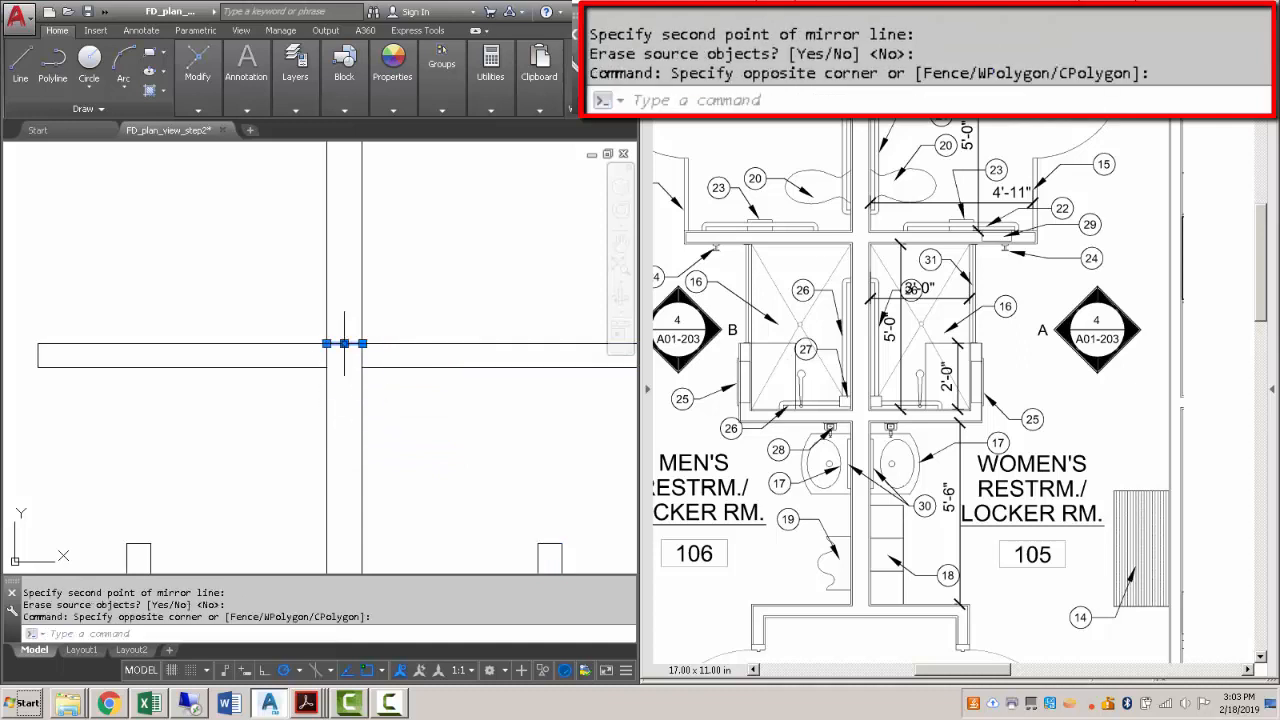
key(Delete)
Trim the middle partition's lines where the stall and shower partitions join it on both sides, opening the wall intersections.
text(tr)
key(Return)
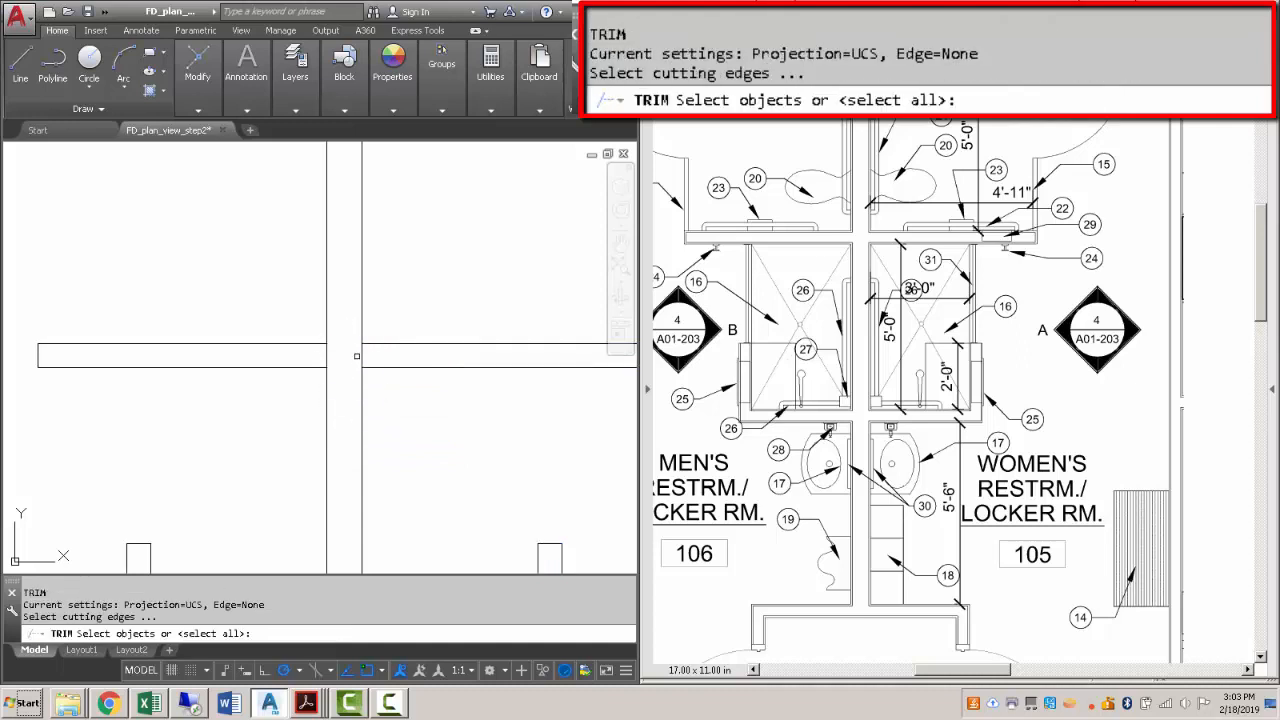
key(Return)
click(359, 356)
click(322, 349)
scroll(322, 349, down, 4)
click(321, 349)
middle_drag(323, 457, 323, 394)
scroll(328, 402, up, 6)
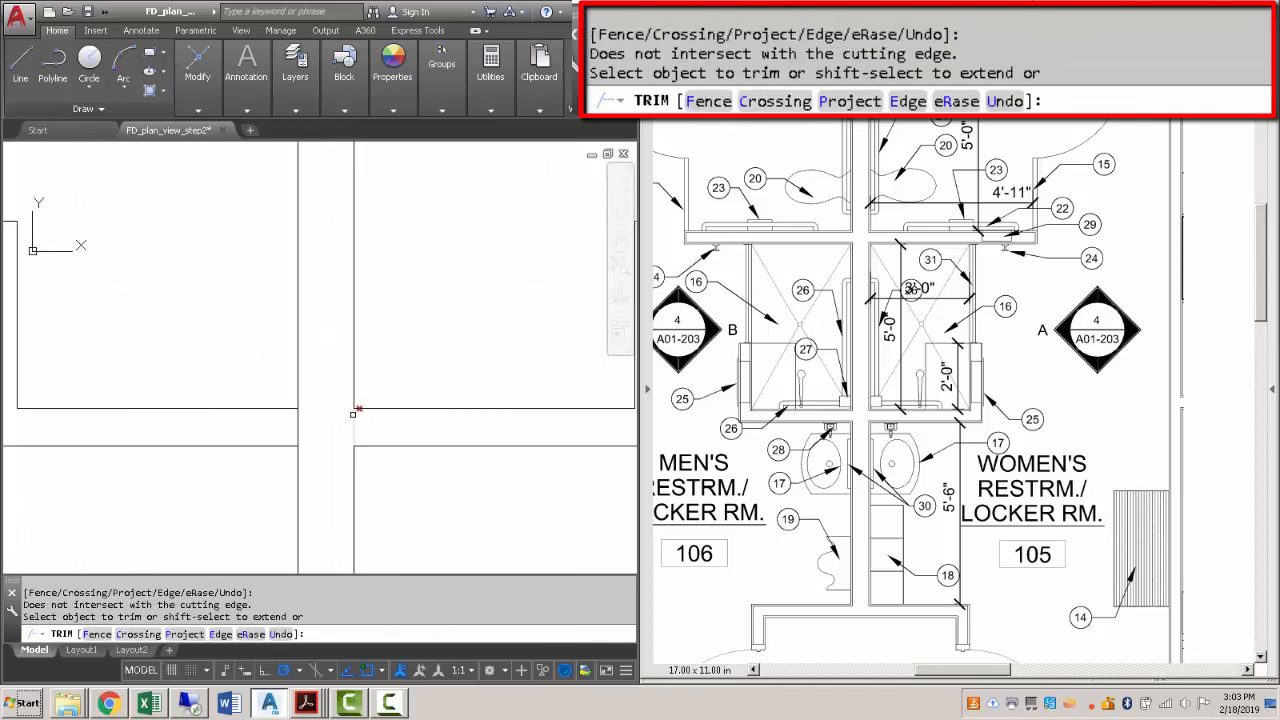
click(366, 430)
click(277, 425)
key(Escape)
scroll(278, 427, down, 7)
middle_drag(310, 472, 266, 331)
scroll(327, 395, down, 3)
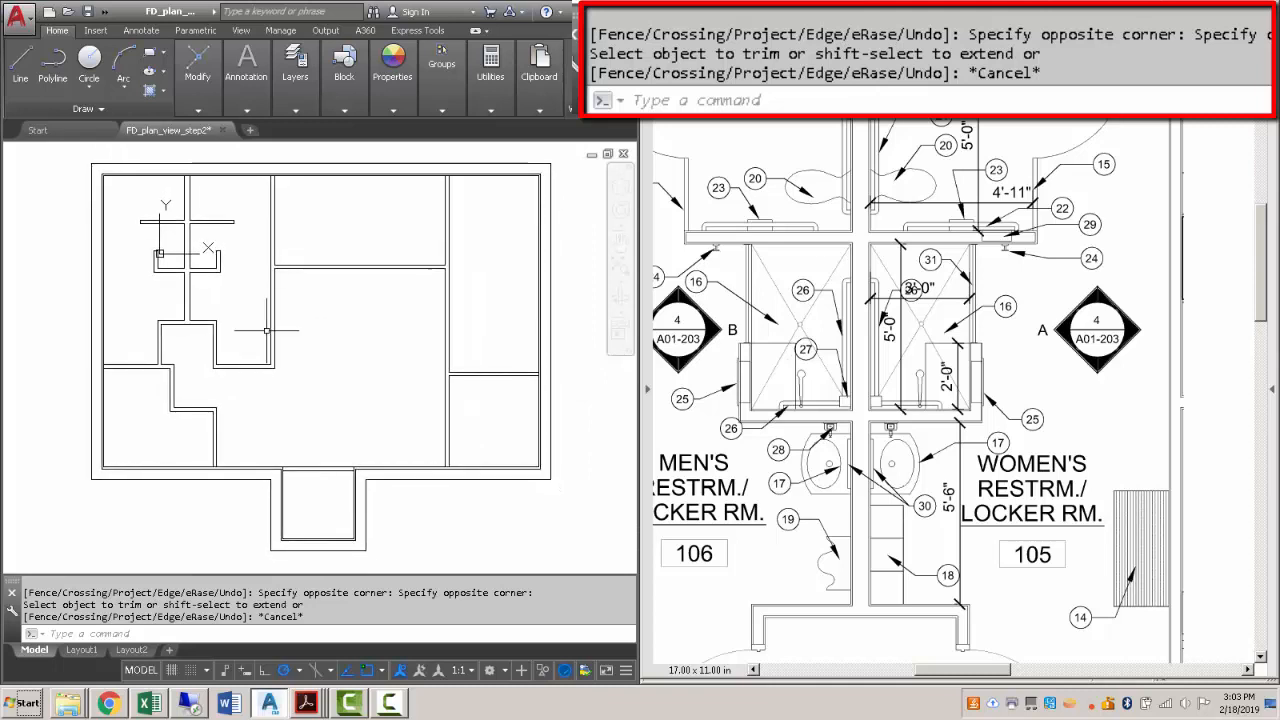